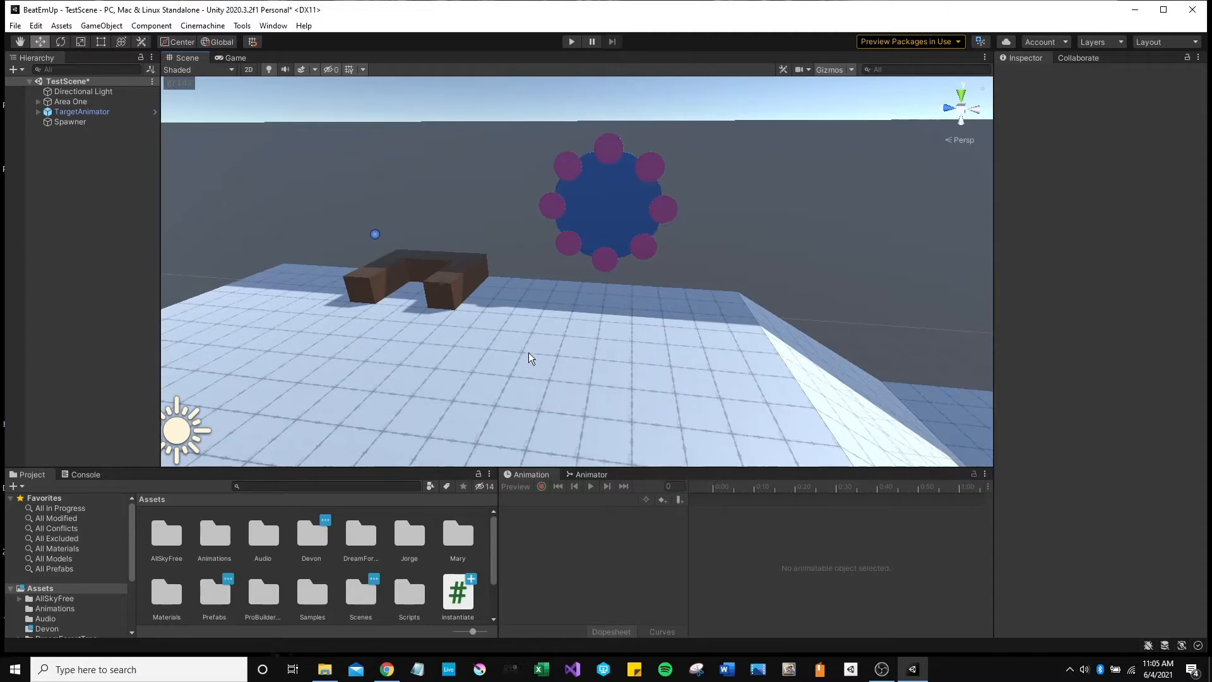
# Fly the Scene camera to look down on the brown U-shaped block, tiled floor and blue target.
pyautogui.moveTo(529, 320)
pyautogui.mouseDown(button='right')
pyautogui.moveTo(411, 322)
pyautogui.moveTo(419, 357)
pyautogui.moveTo(552, 344)
pyautogui.moveTo(515, 371)
pyautogui.moveTo(528, 376)
pyautogui.moveTo(511, 354)
pyautogui.moveTo(448, 328)
pyautogui.moveTo(551, 344)
pyautogui.moveTo(650, 324)
pyautogui.moveTo(524, 306)
pyautogui.moveTo(346, 328)
pyautogui.moveTo(311, 300)
pyautogui.moveTo(341, 351)
pyautogui.moveTo(480, 355)
pyautogui.moveTo(773, 320)
pyautogui.moveTo(587, 296)
pyautogui.moveTo(481, 378)
pyautogui.moveTo(428, 354)
pyautogui.moveTo(422, 330)
pyautogui.moveTo(587, 344)
pyautogui.moveTo(626, 421)
pyautogui.moveTo(586, 381)
pyautogui.moveTo(501, 368)
pyautogui.moveTo(418, 388)
pyautogui.moveTo(527, 441)
pyautogui.moveTo(591, 449)
pyautogui.moveTo(720, 419)
pyautogui.moveTo(767, 359)
pyautogui.moveTo(738, 341)
pyautogui.moveTo(481, 314)
pyautogui.moveTo(371, 405)
pyautogui.moveTo(406, 411)
pyautogui.moveTo(524, 363)
pyautogui.moveTo(524, 332)
pyautogui.mouseUp(button='right')
pyautogui.press('s')
pyautogui.press('a')
pyautogui.press('w')
pyautogui.press('w')
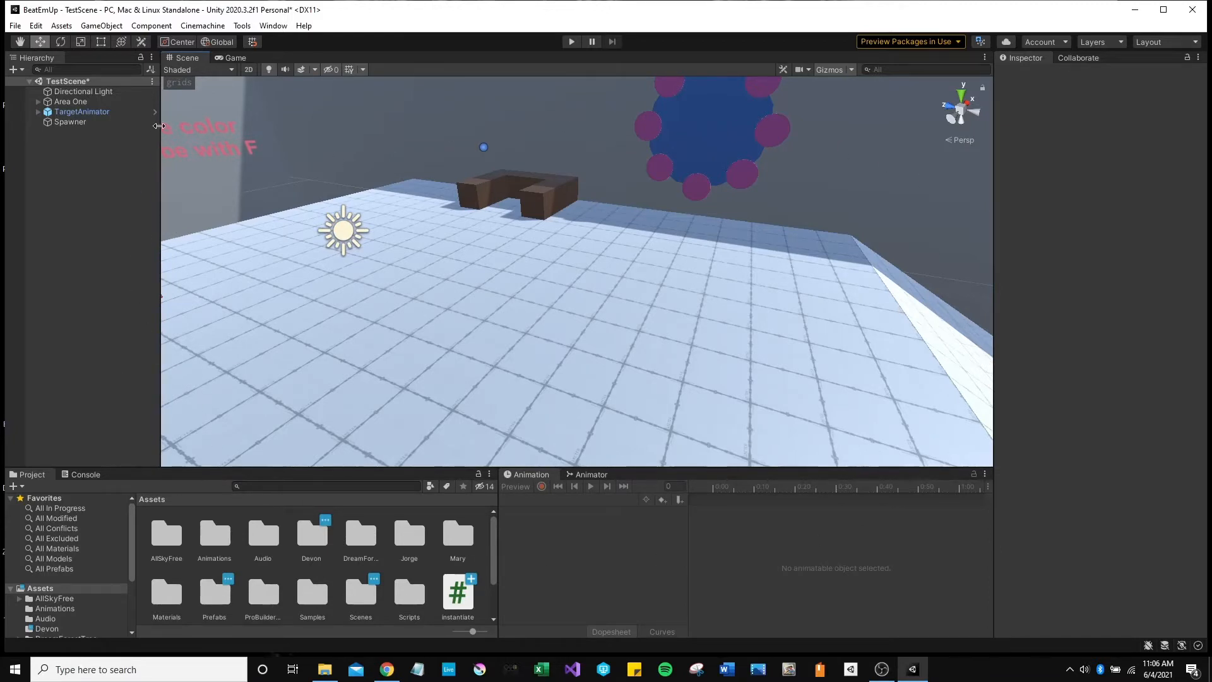
# Open the Package Manager from the Window menu and move it over the middle of the Scene view.
pyautogui.click(274, 25)
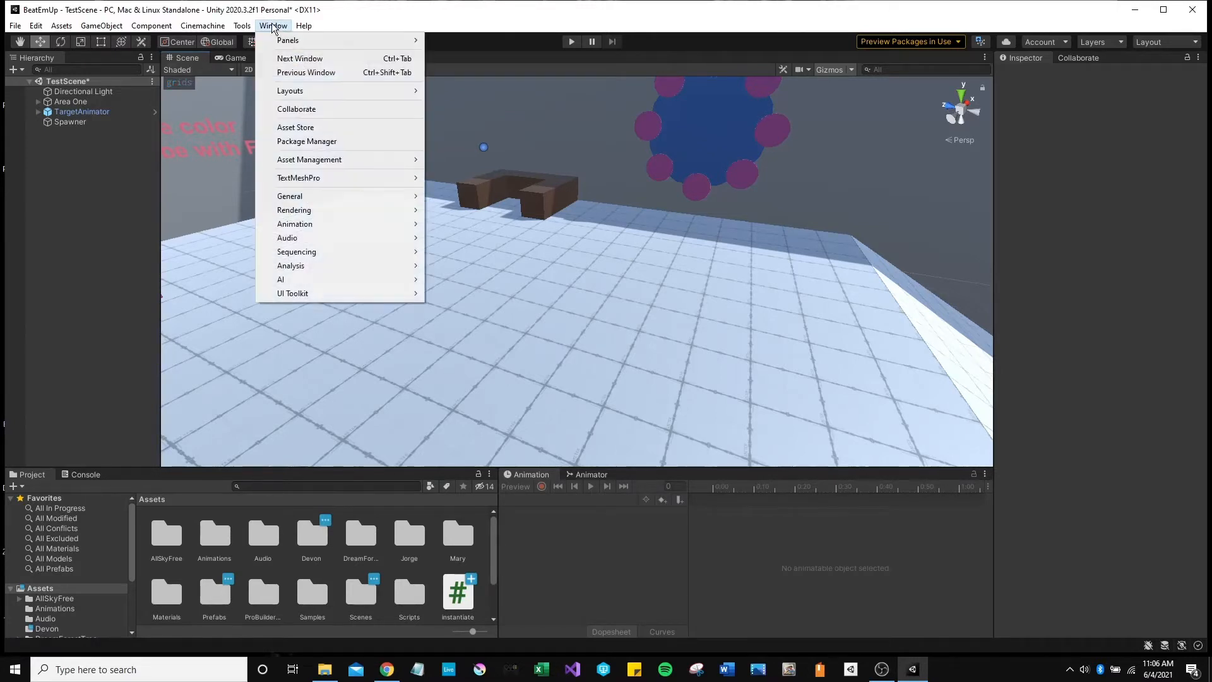
pyautogui.click(300, 142)
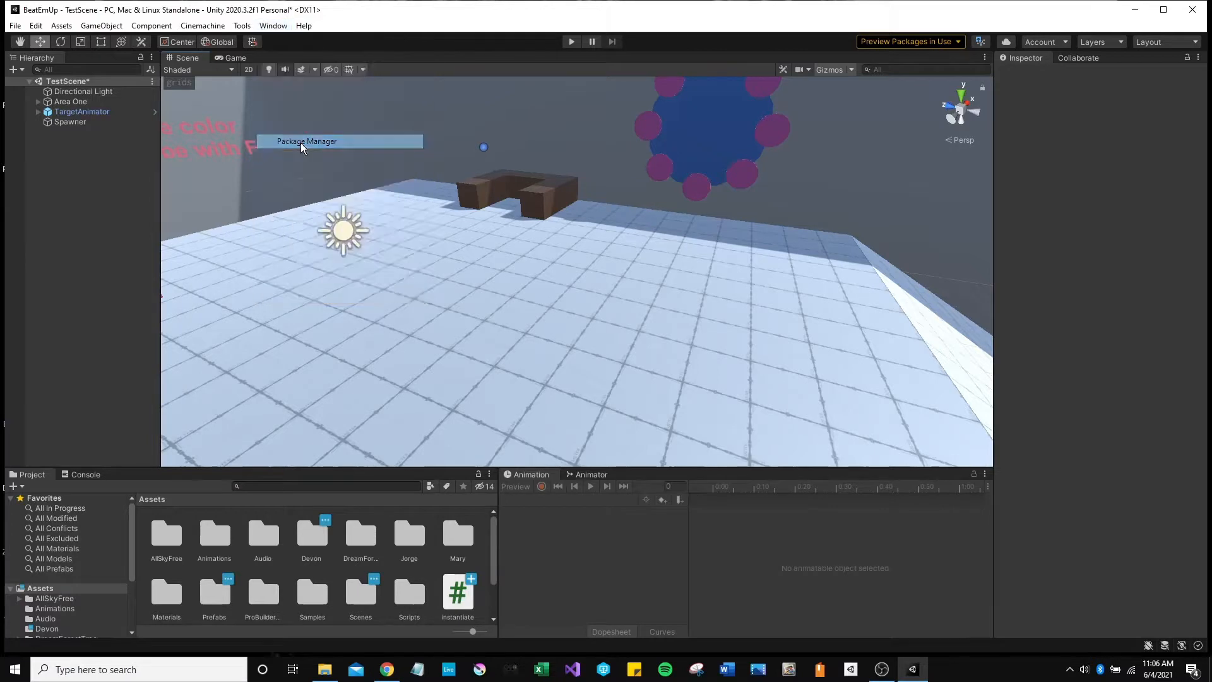
pyautogui.moveTo(368, 56); pyautogui.dragTo(506, 85)
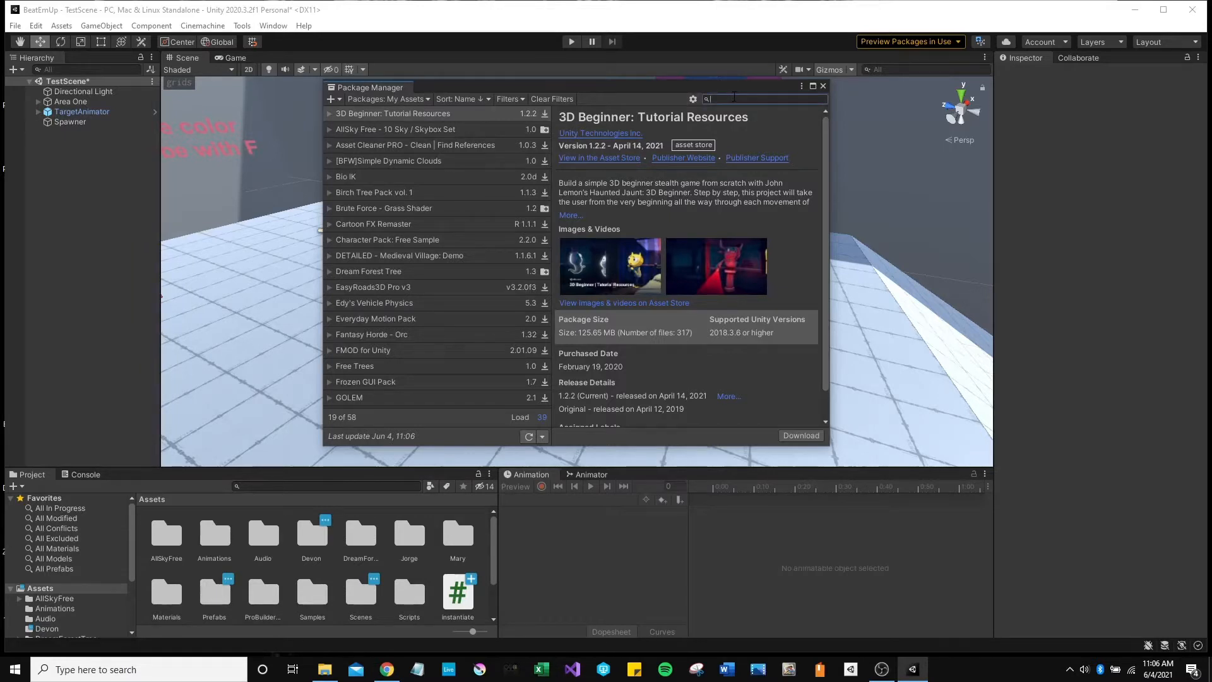
# List Unity Registry packages, search 'probuild' to check ProBuilder, then search 'progrids' to find ProGrids.
pyautogui.write('probui')
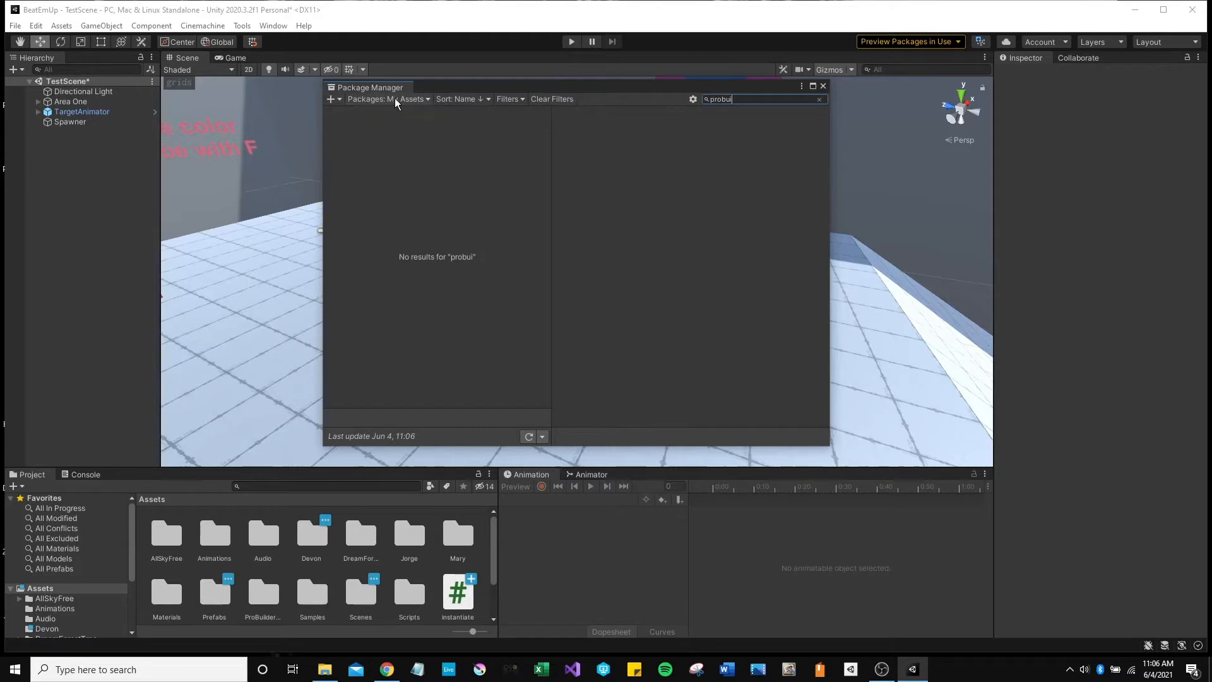
pyautogui.click(403, 101)
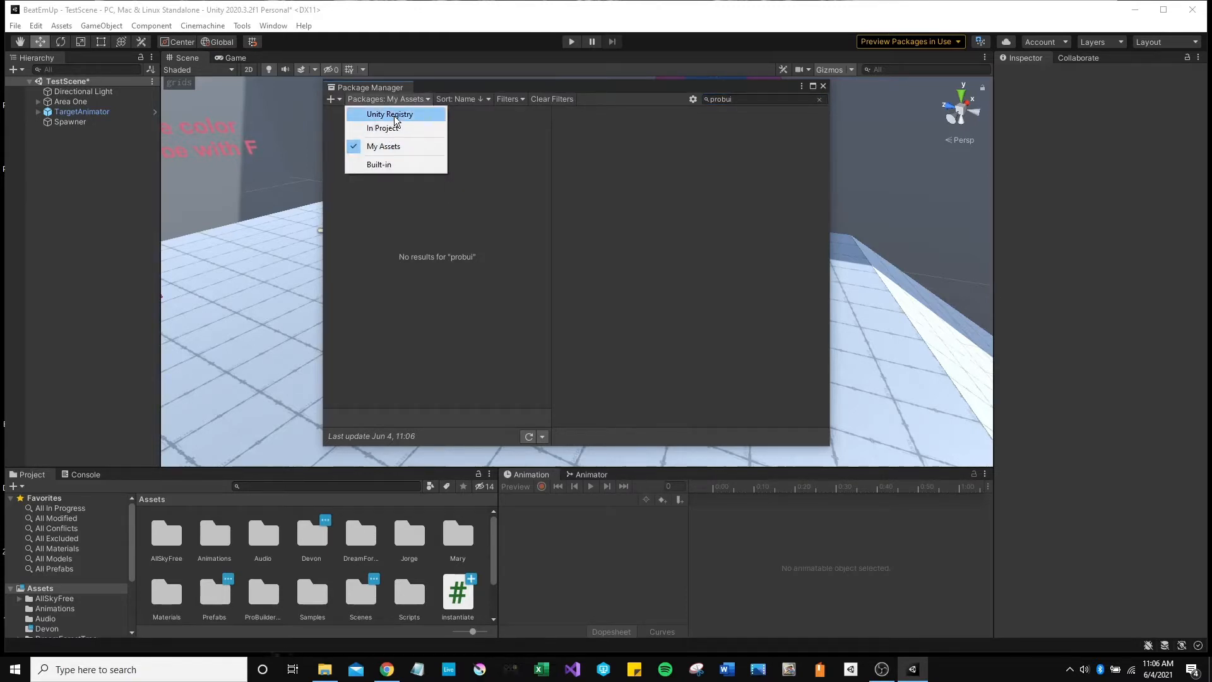
pyautogui.click(409, 114)
pyautogui.click(764, 99)
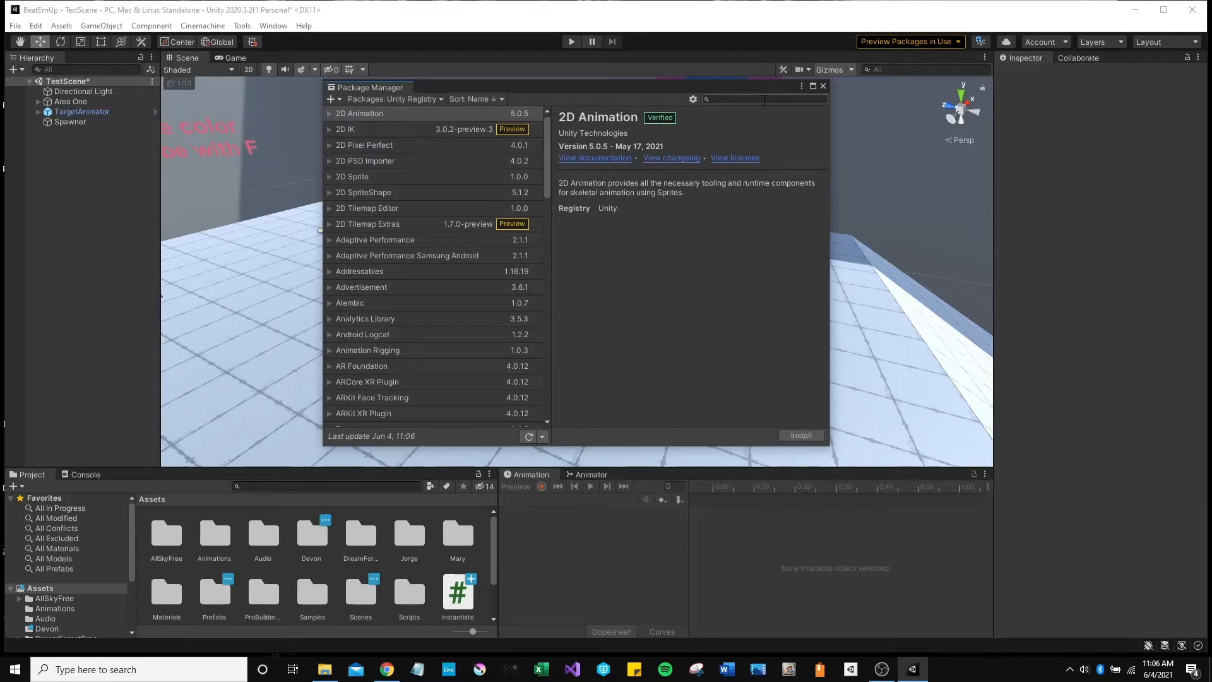
pyautogui.write('probuild')
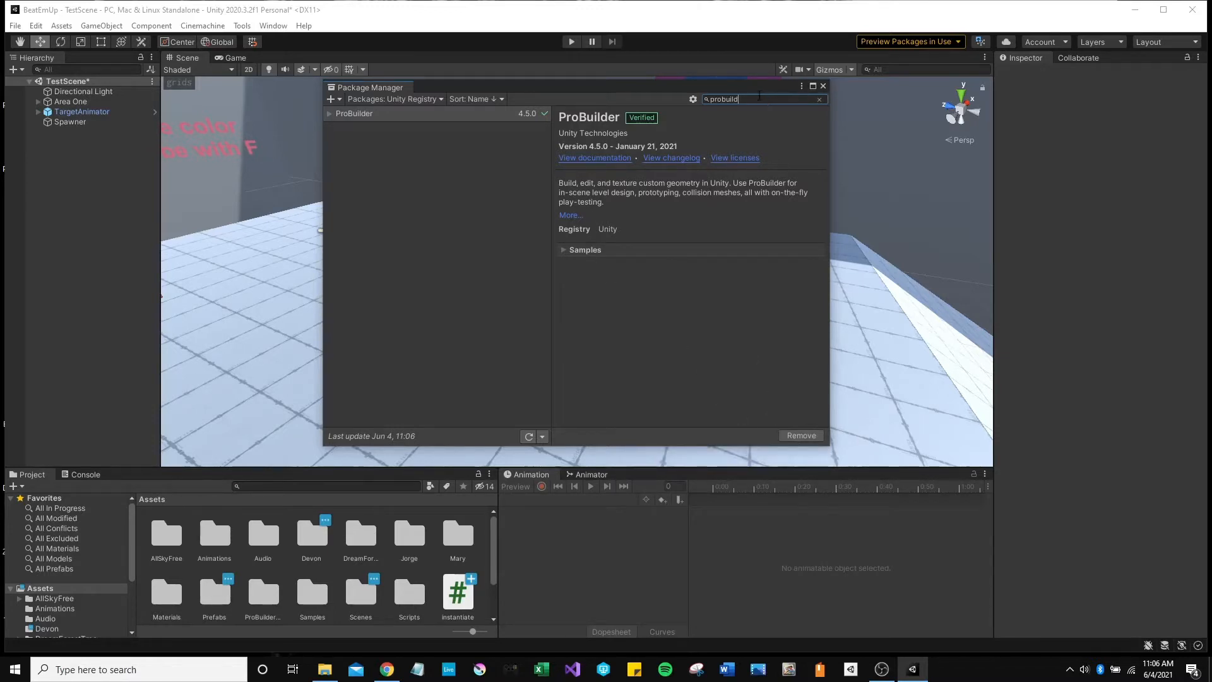
pyautogui.click(738, 99)
pyautogui.write('progr')
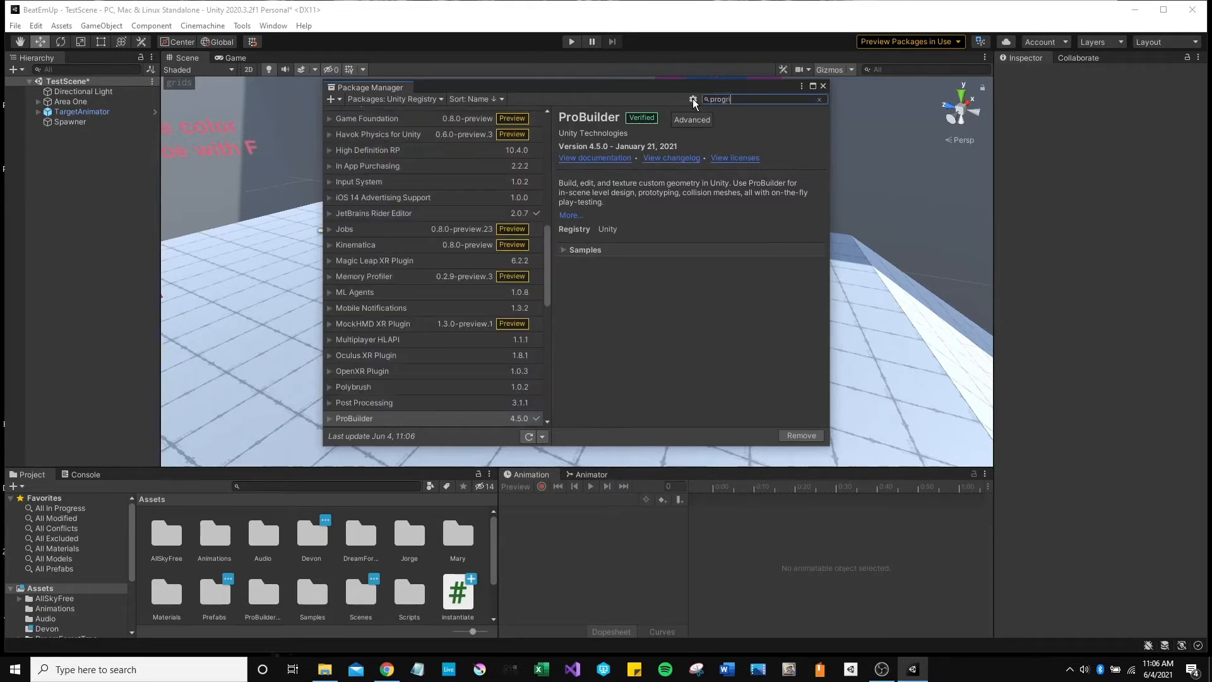
pyautogui.write('ids')
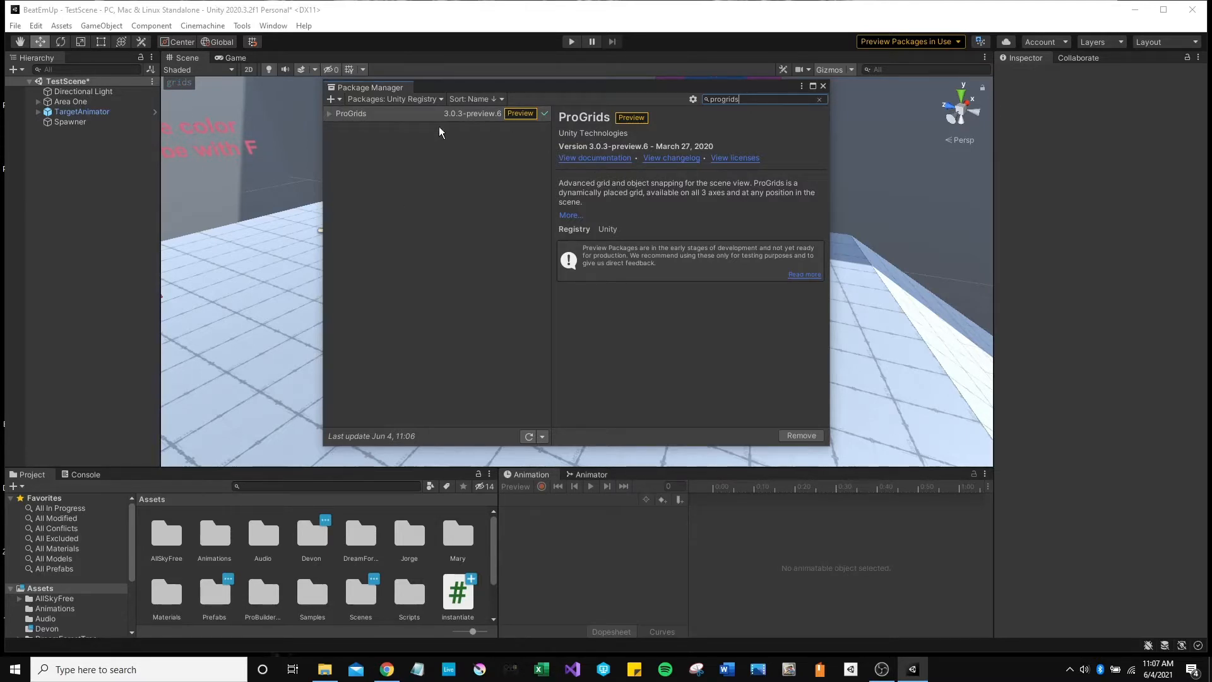
# Enable preview packages in the Package Manager's Advanced Project Settings.
pyautogui.click(692, 100)
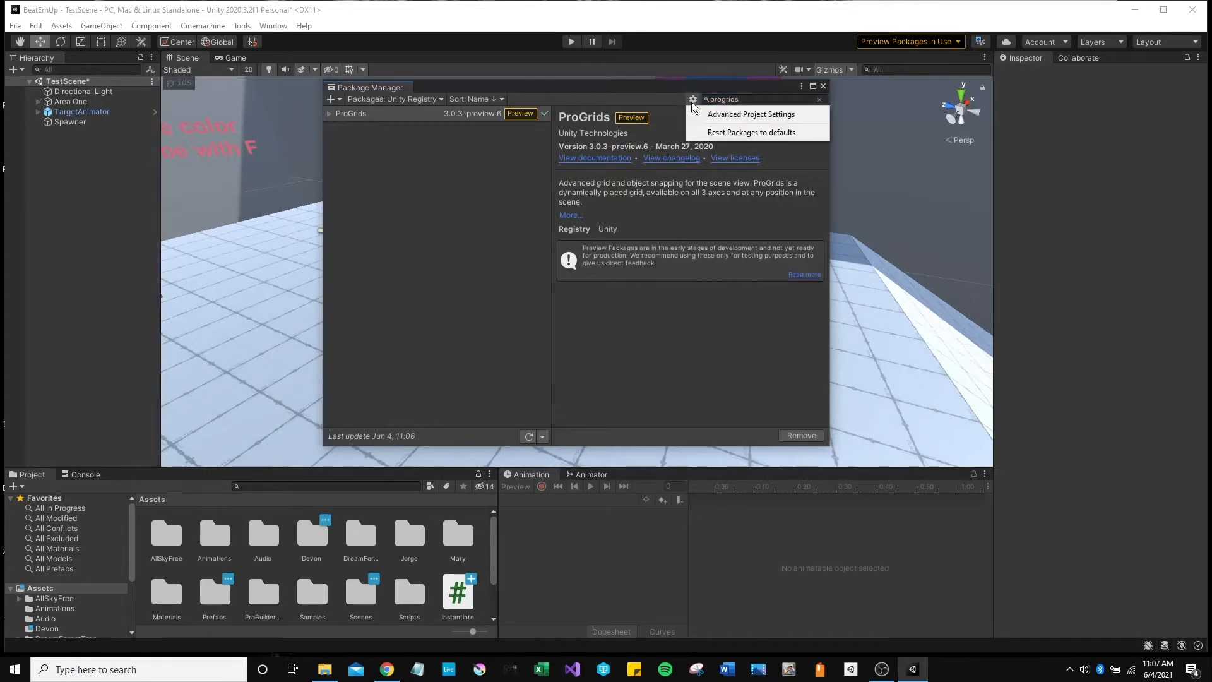
pyautogui.click(732, 116)
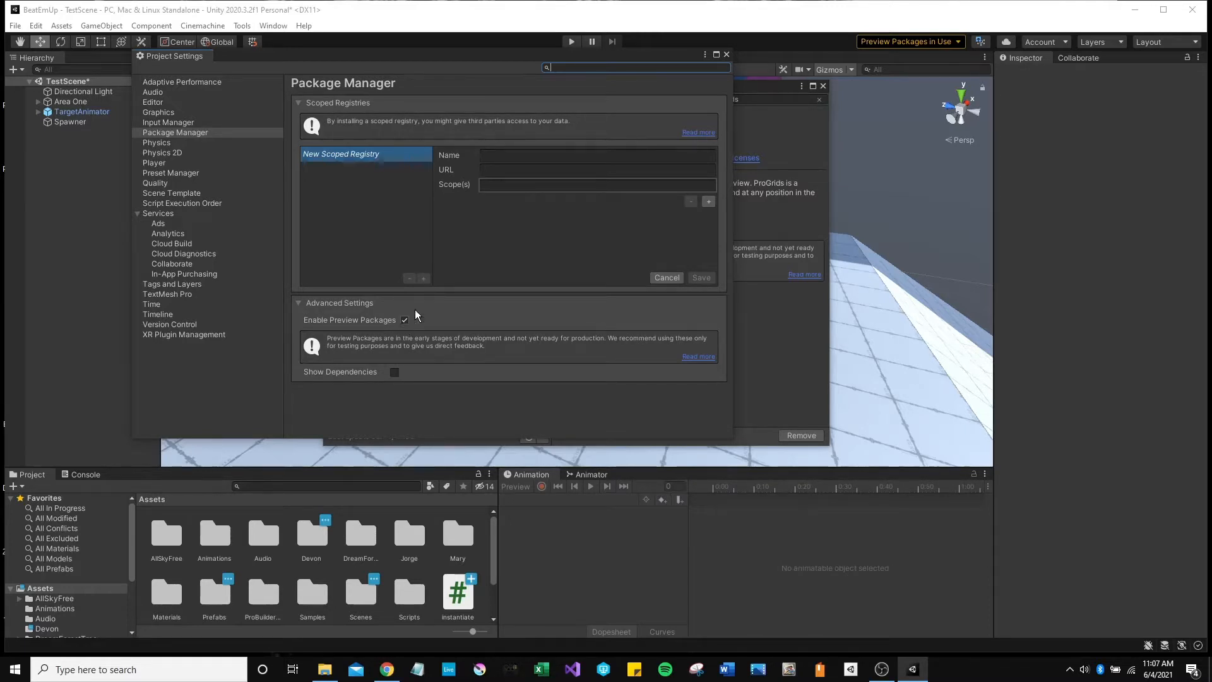
pyautogui.click(725, 55)
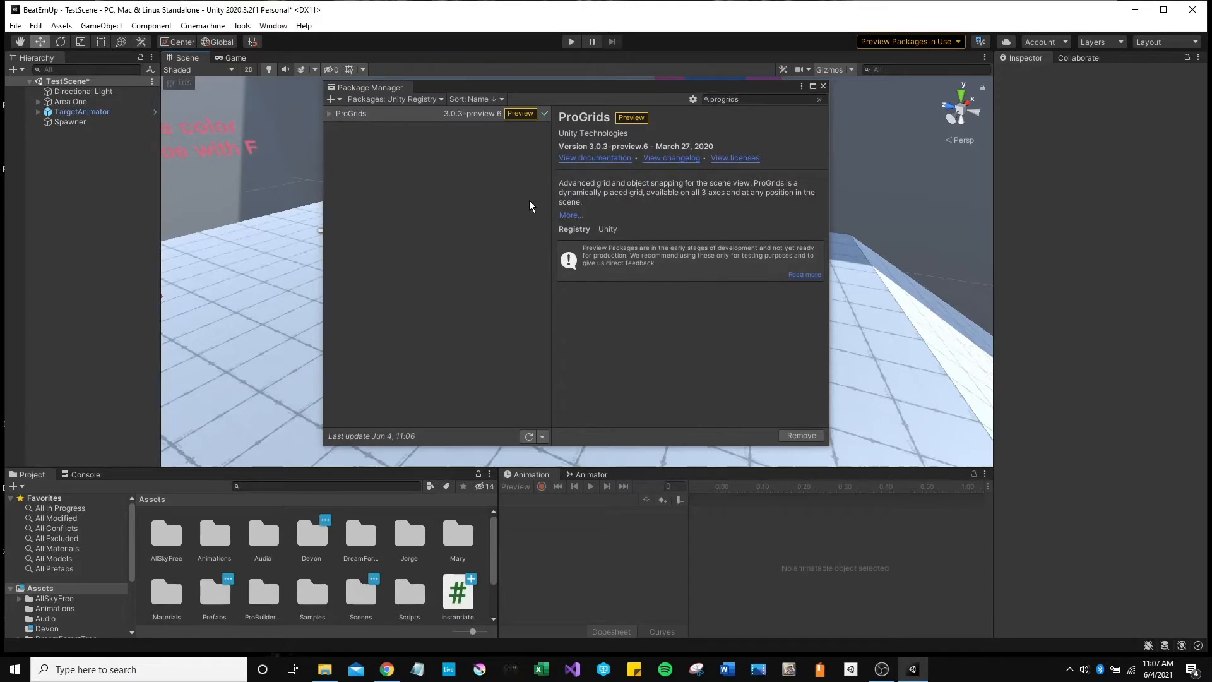
# Select ProGrids to show its manifest in the Inspector, then close the Package Manager.
pyautogui.click(329, 116)
pyautogui.click(328, 116)
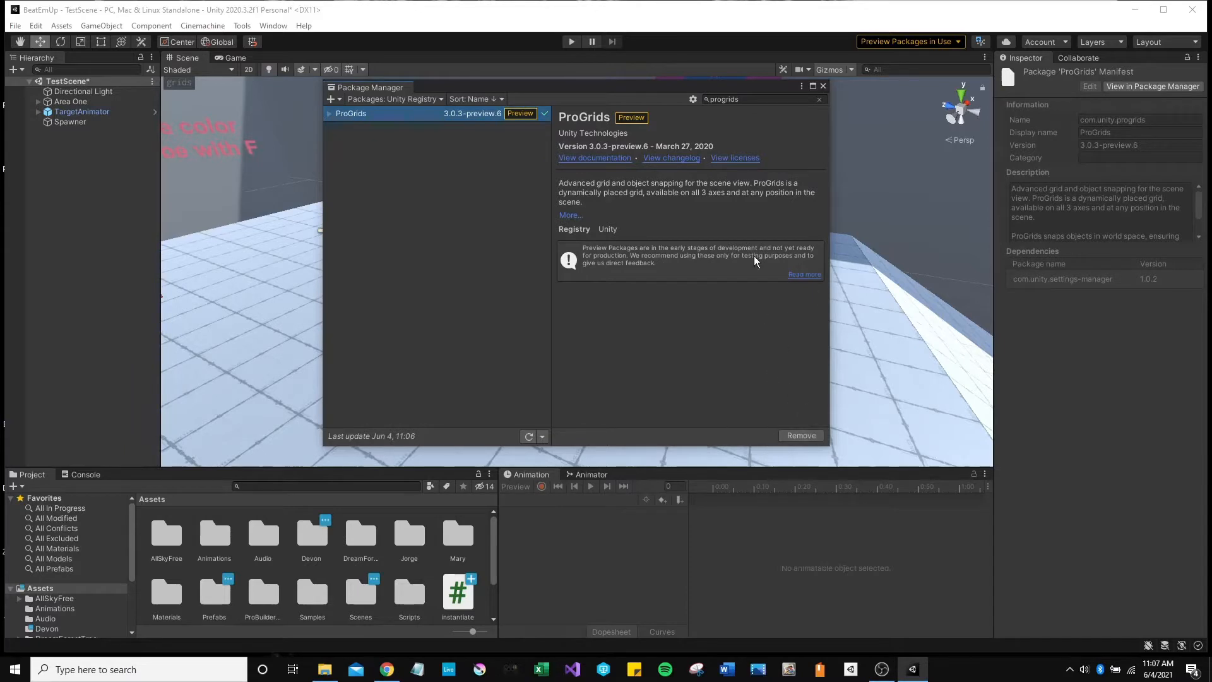
pyautogui.click(823, 86)
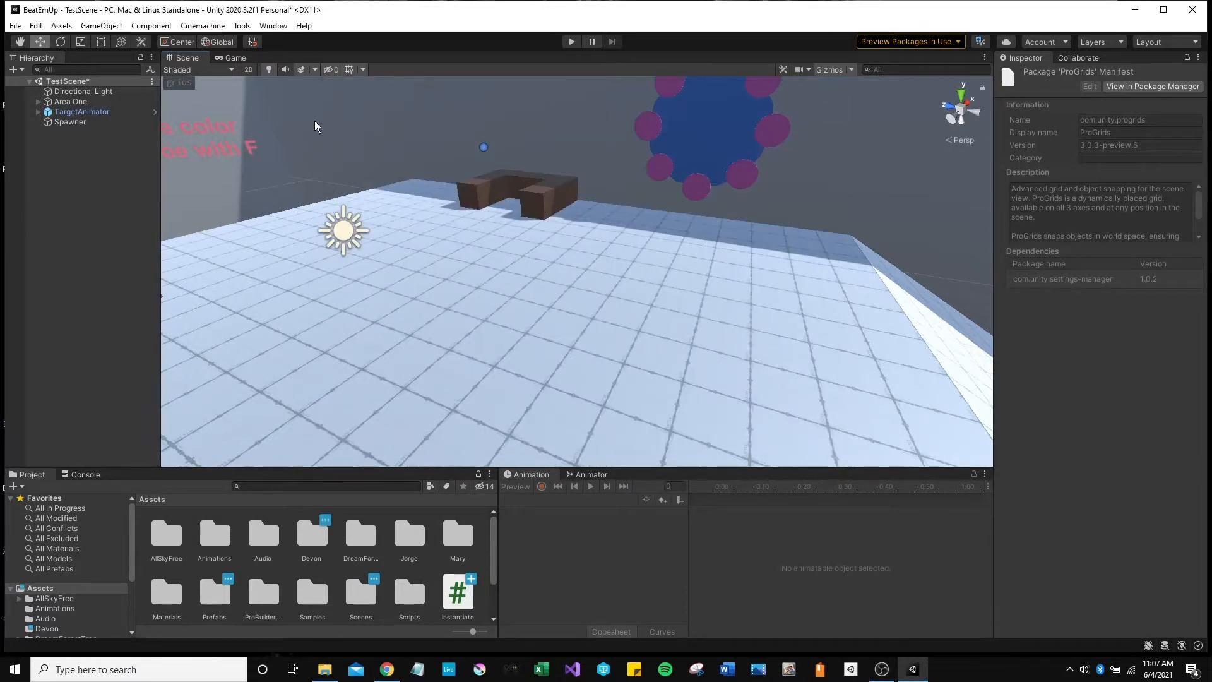
# Expand the ProGrids toolbar to its full 0.0625 snap controls and browse the Tools and Window menus.
pyautogui.click(177, 83)
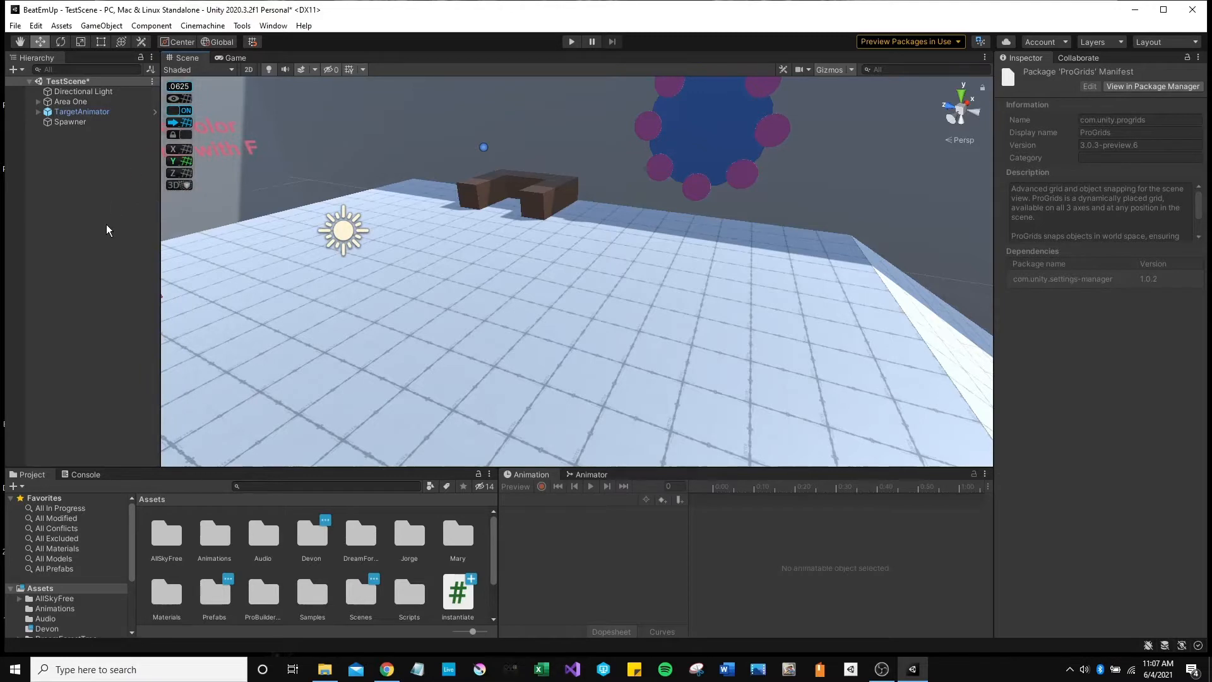
pyautogui.click(242, 26)
pyautogui.moveTo(280, 42)
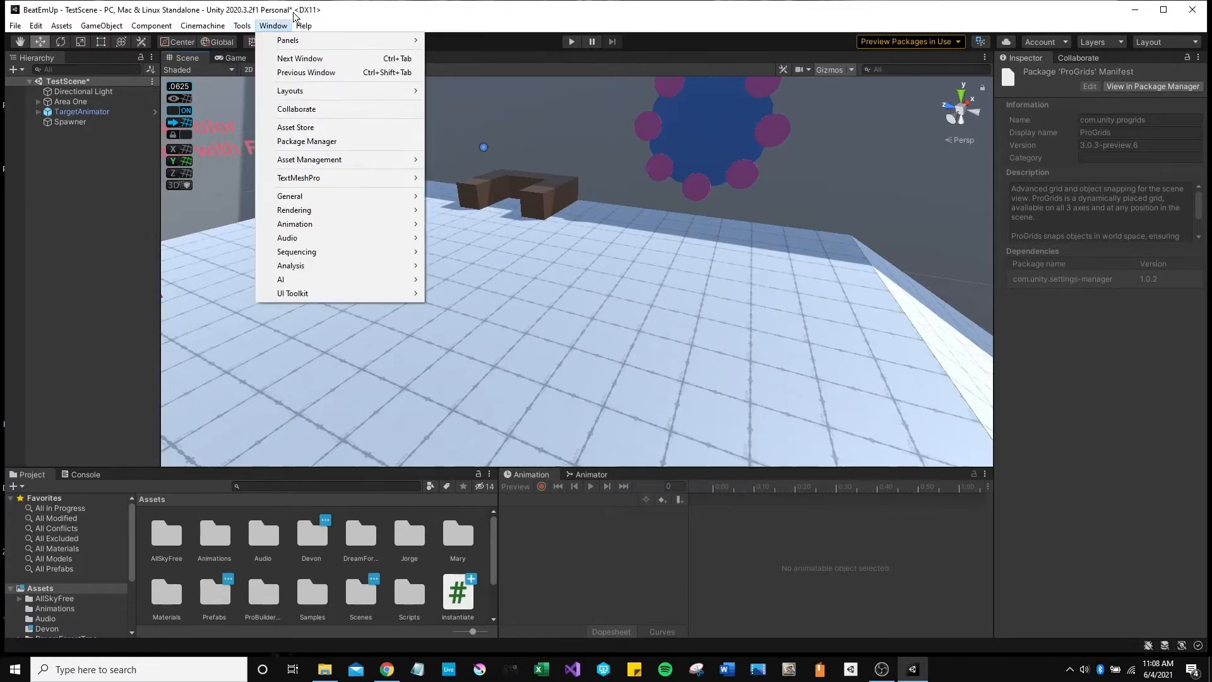
pyautogui.click(366, 5)
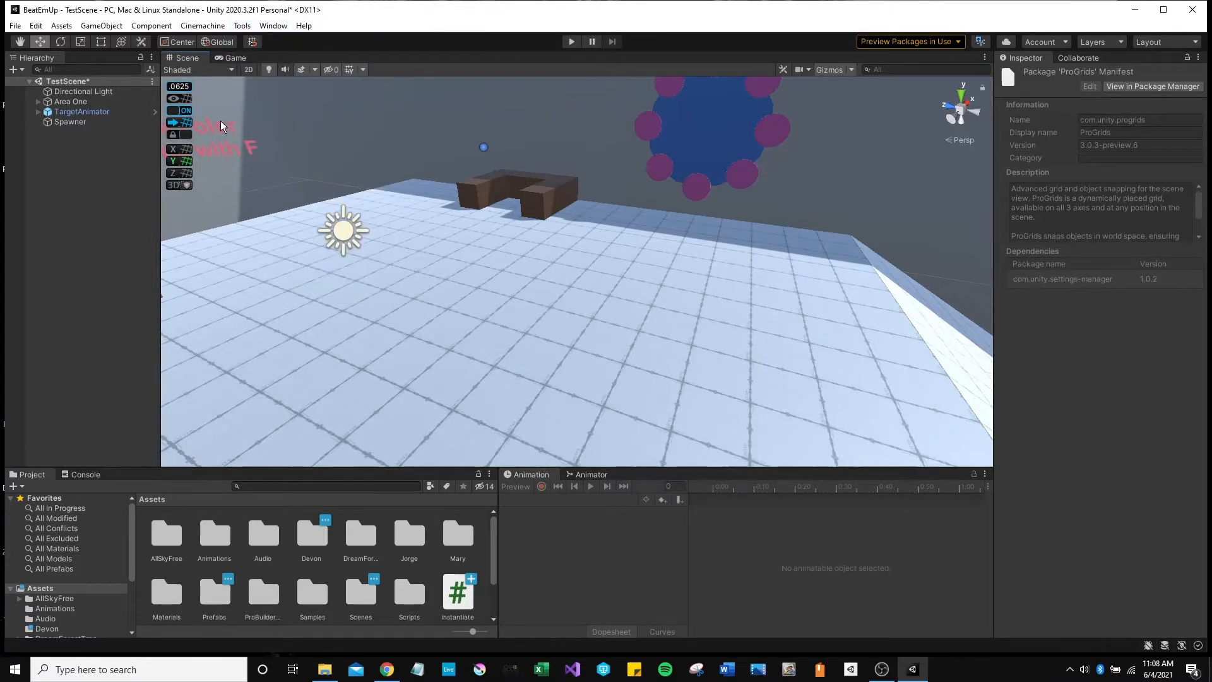
pyautogui.click(241, 26)
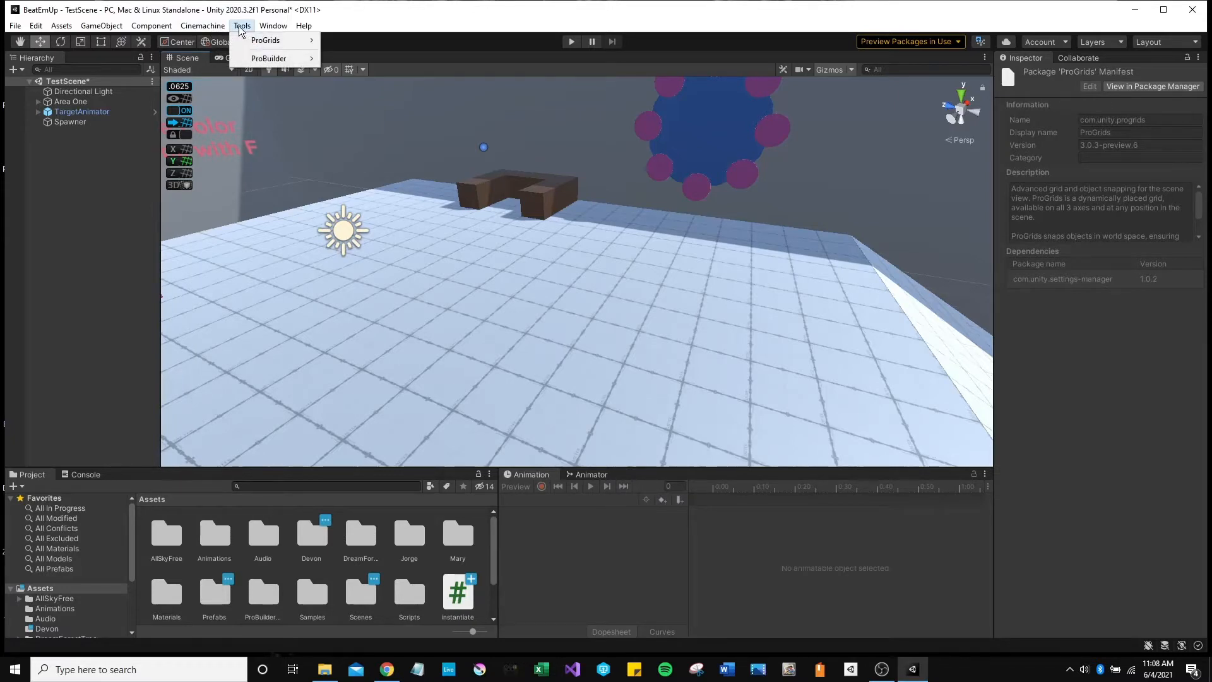
pyautogui.moveTo(253, 59)
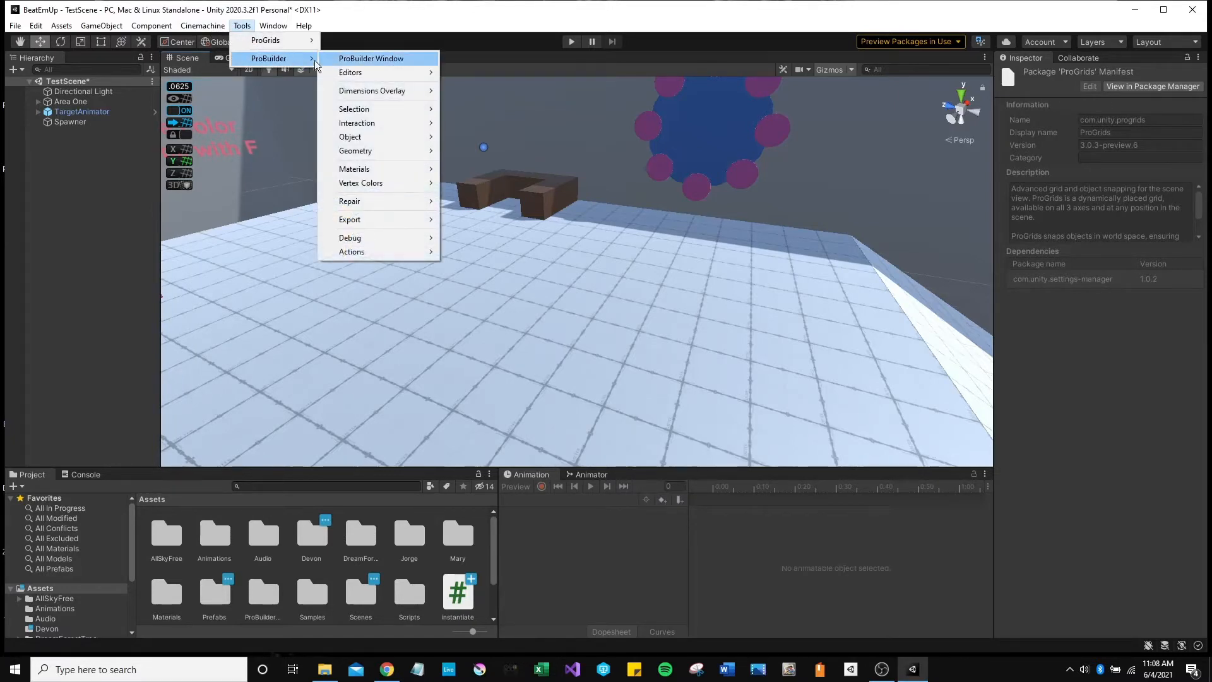
pyautogui.click(376, 6)
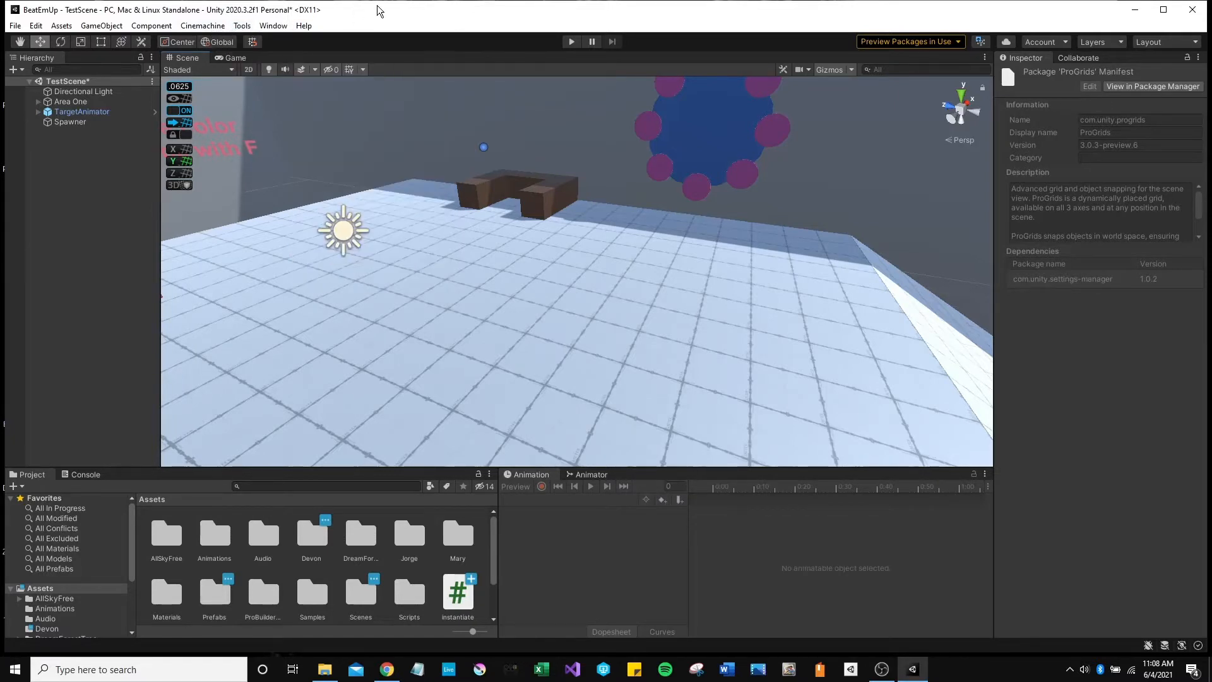
pyautogui.click(275, 26)
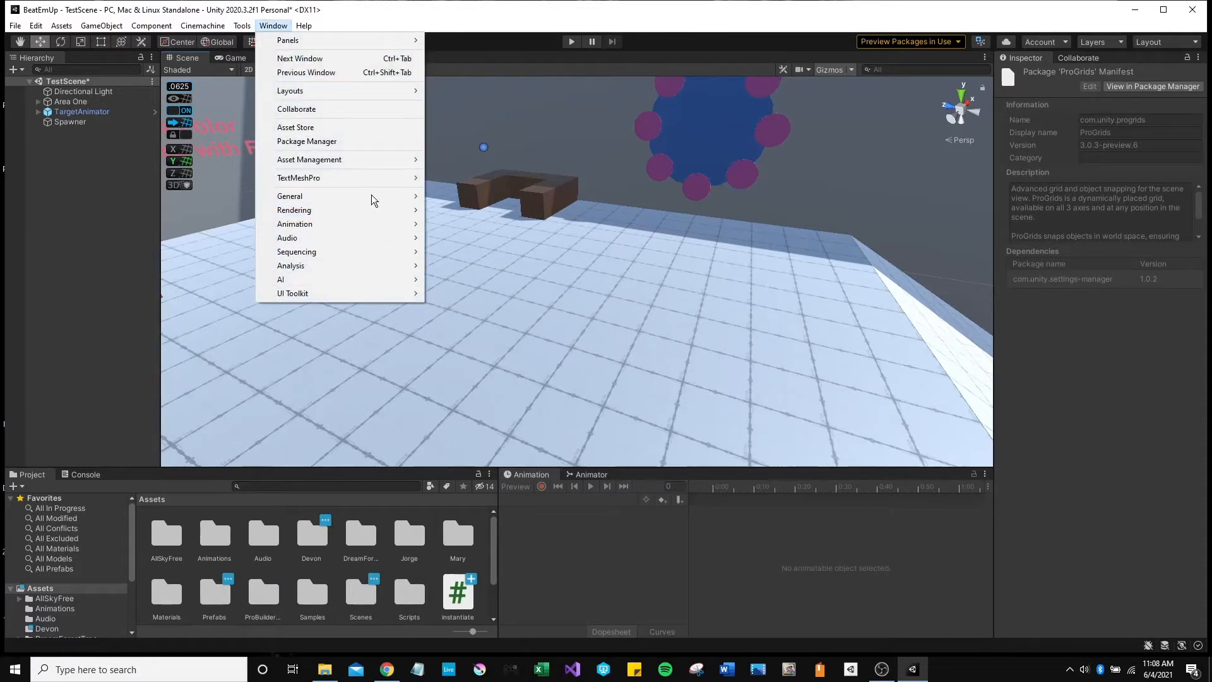
pyautogui.click(288, 13)
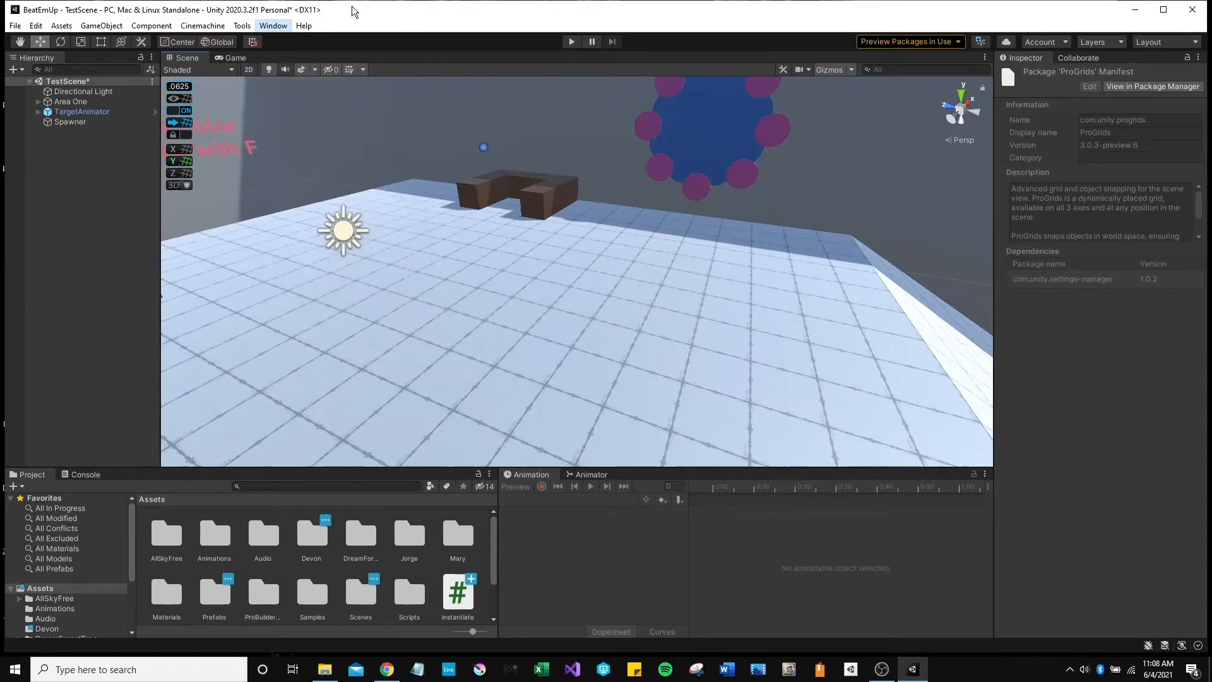
# Open the ProBuilder Window from Tools > ProBuilder.
pyautogui.click(246, 26)
pyautogui.moveTo(275, 59)
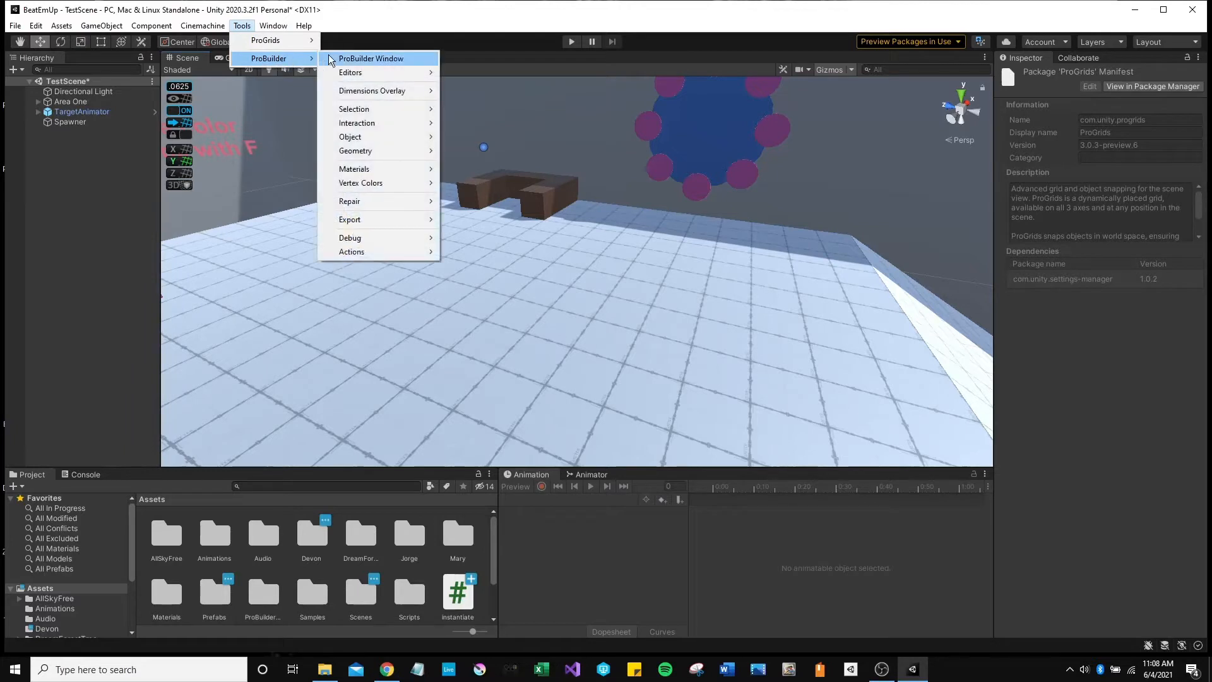
pyautogui.click(371, 58)
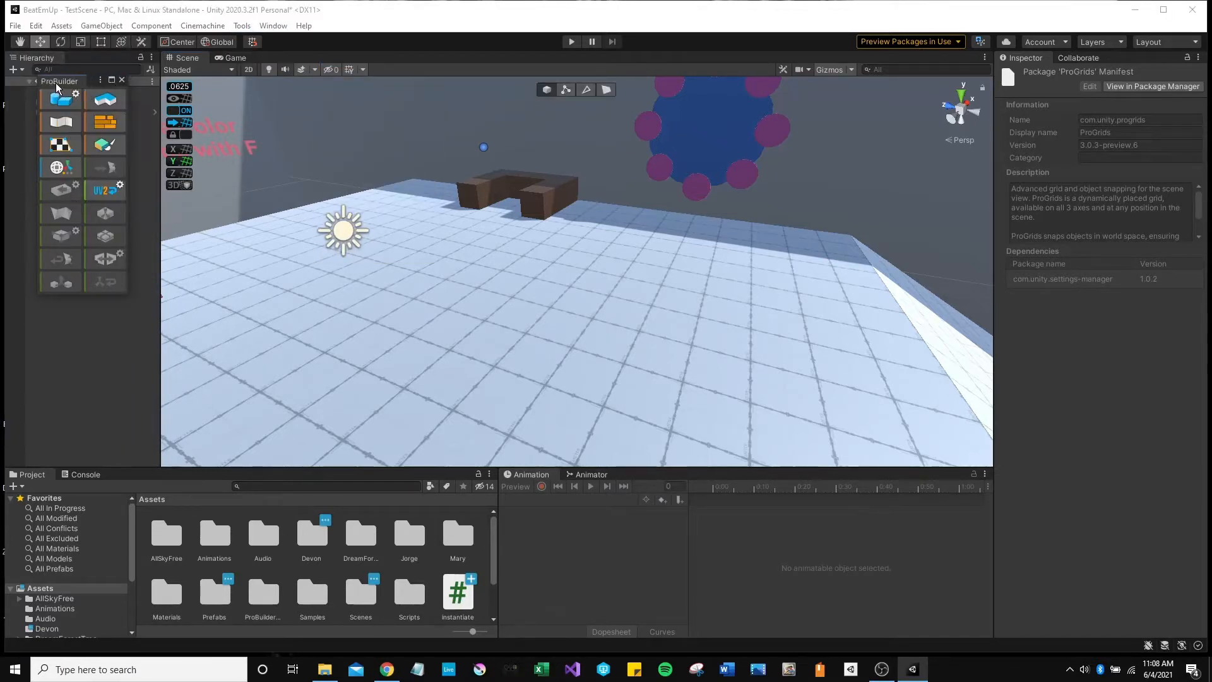
# Float the ProBuilder panel over the scene and switch it to text-label mode.
pyautogui.moveTo(101, 85); pyautogui.dragTo(372, 162)
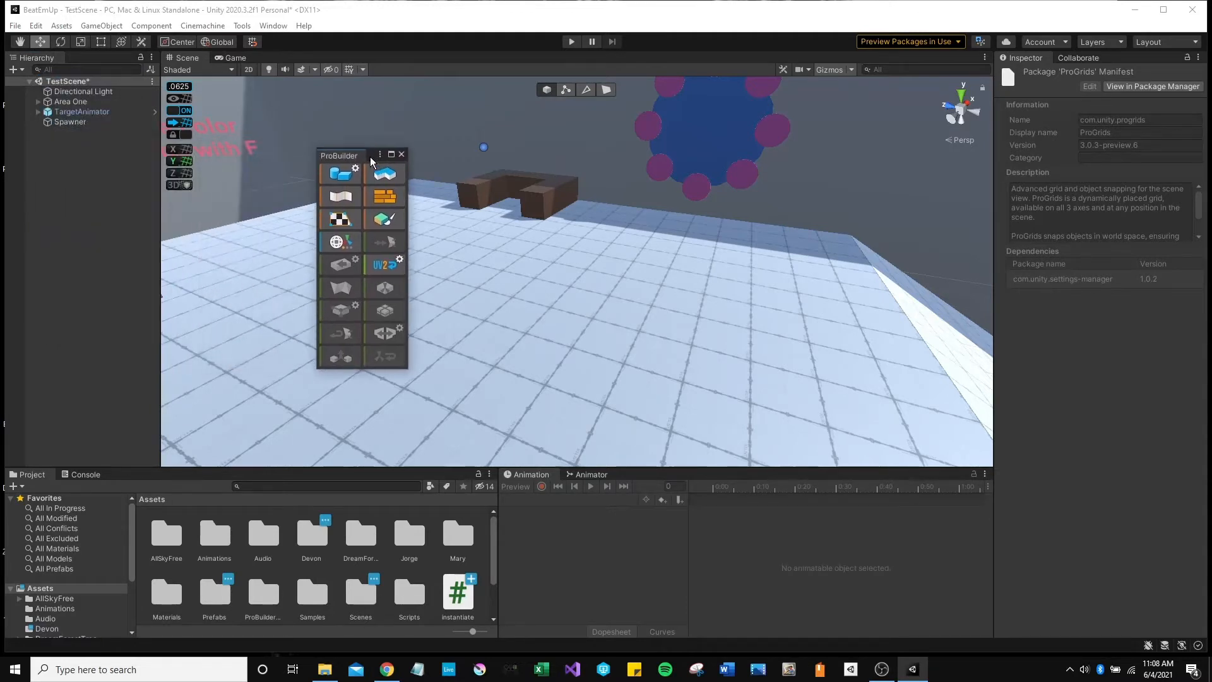
pyautogui.rightClick(338, 158)
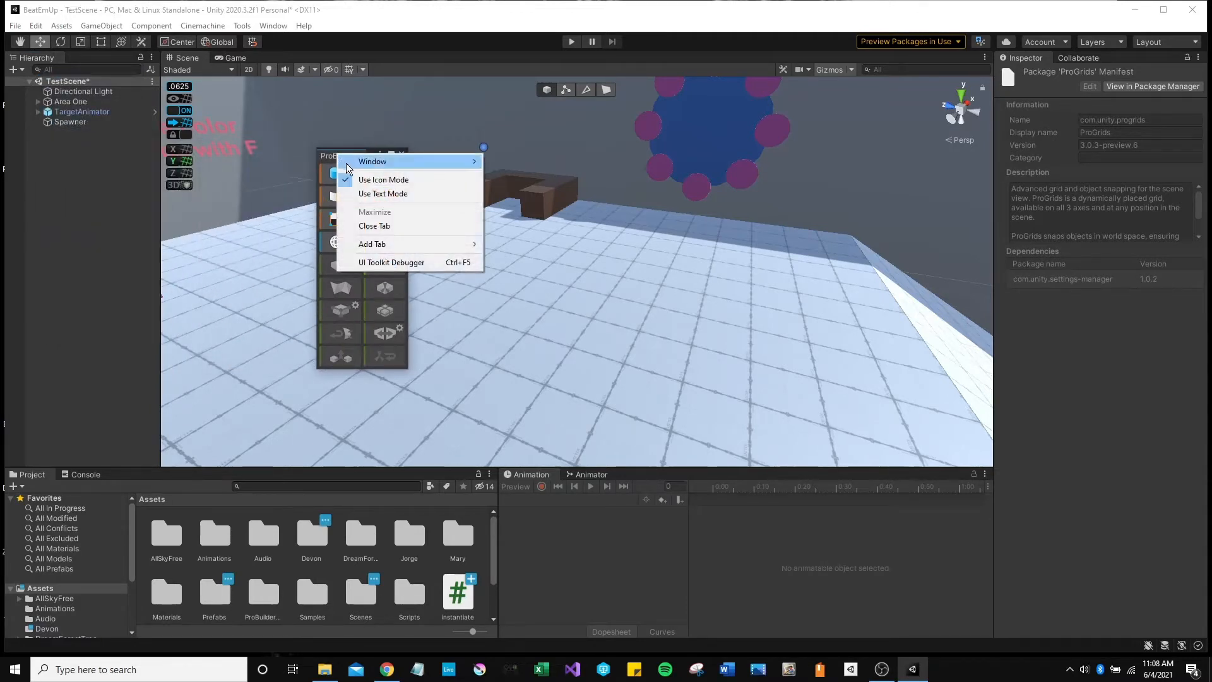
pyautogui.click(380, 190)
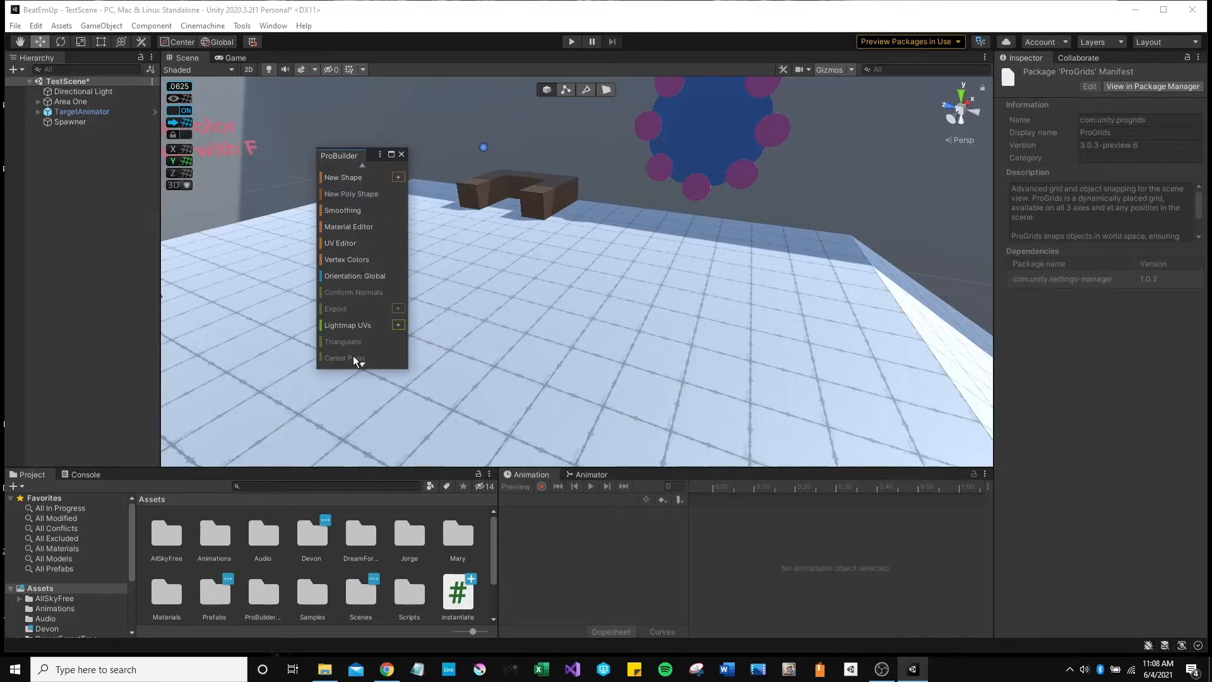
pyautogui.scroll(-2, 357, 354)
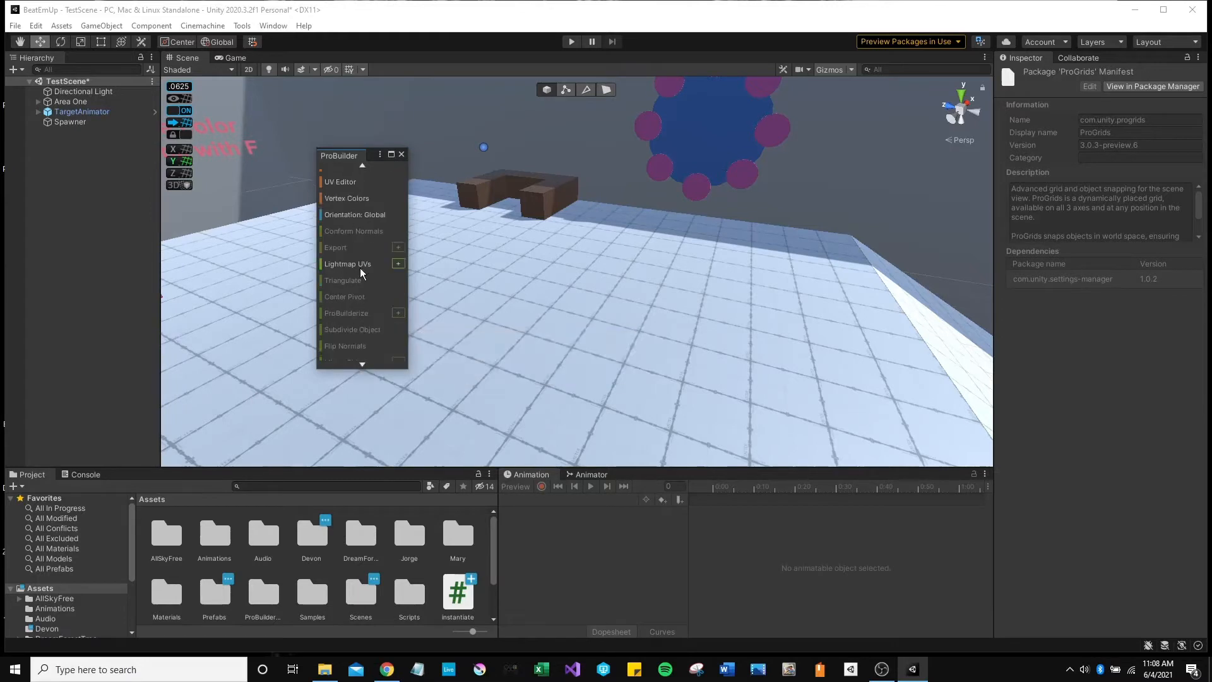
pyautogui.scroll(2, 351, 261)
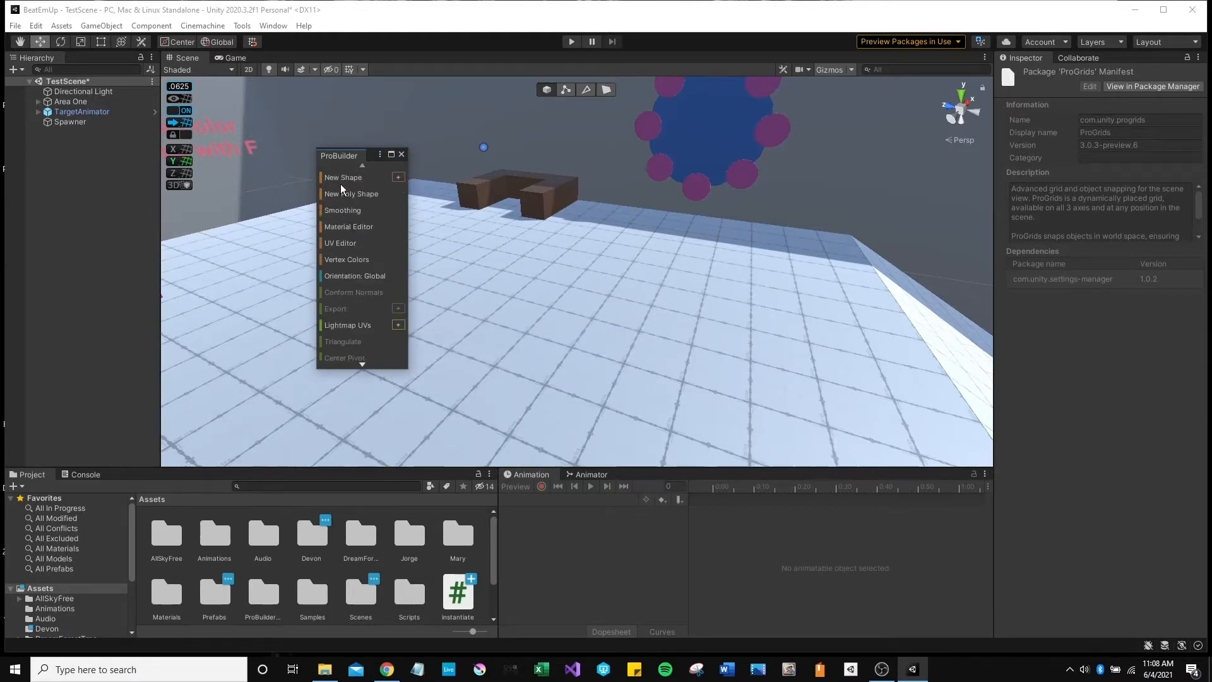
# Switch the ProBuilder panel to icon mode and dock it beneath the Scene view.
pyautogui.rightClick(343, 162)
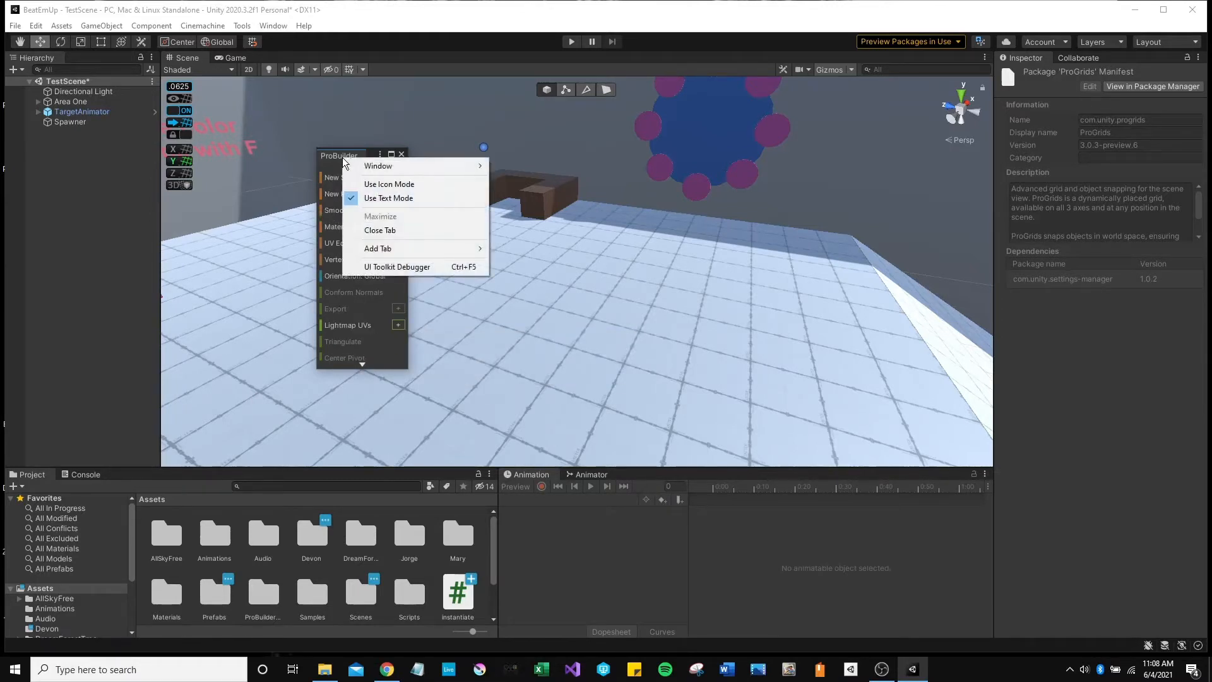
pyautogui.rightClick(332, 157)
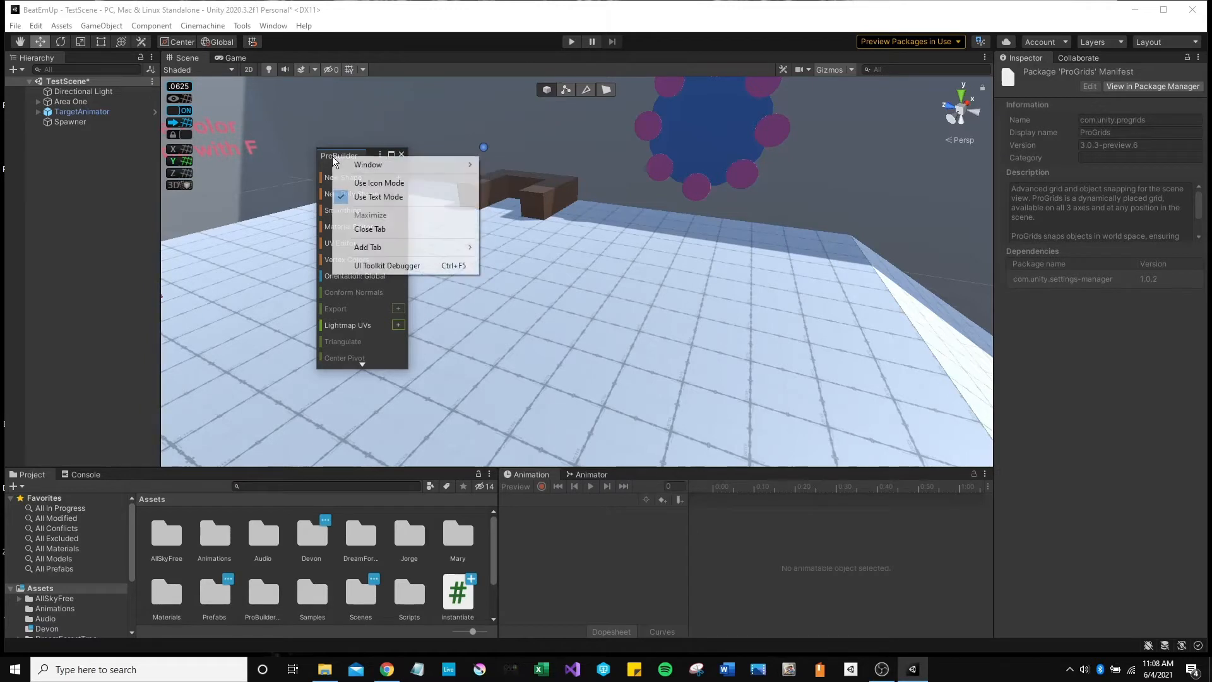
pyautogui.click(379, 182)
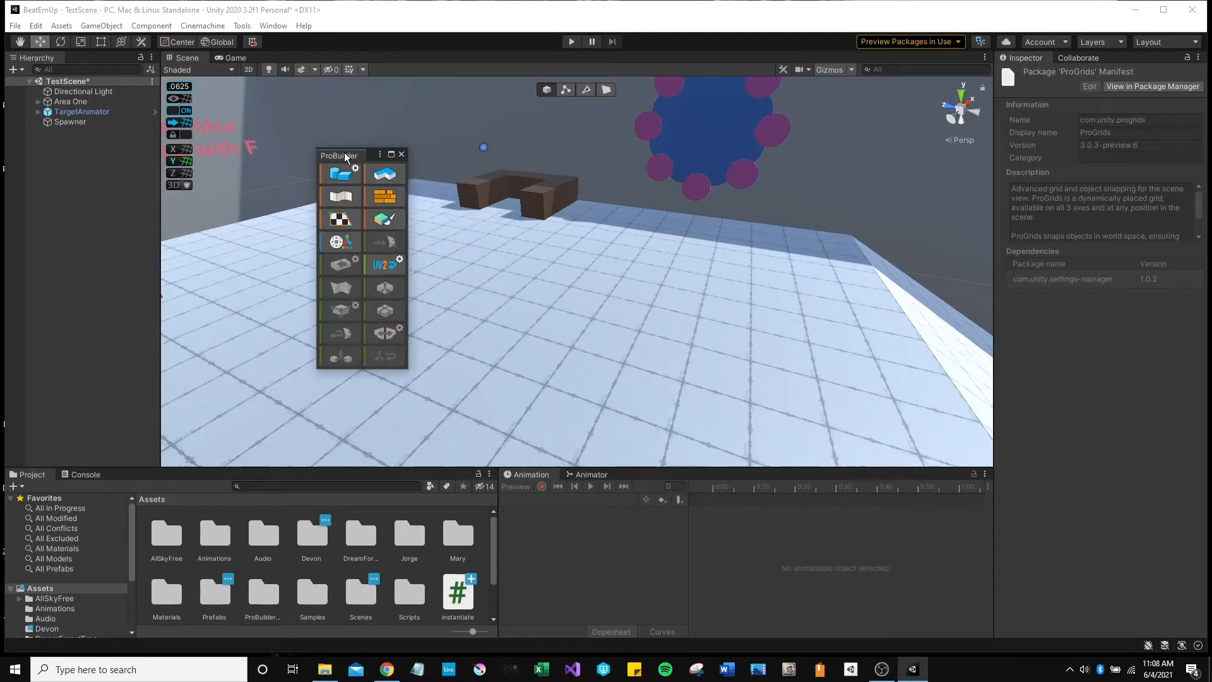
pyautogui.moveTo(346, 158); pyautogui.dragTo(300, 408)
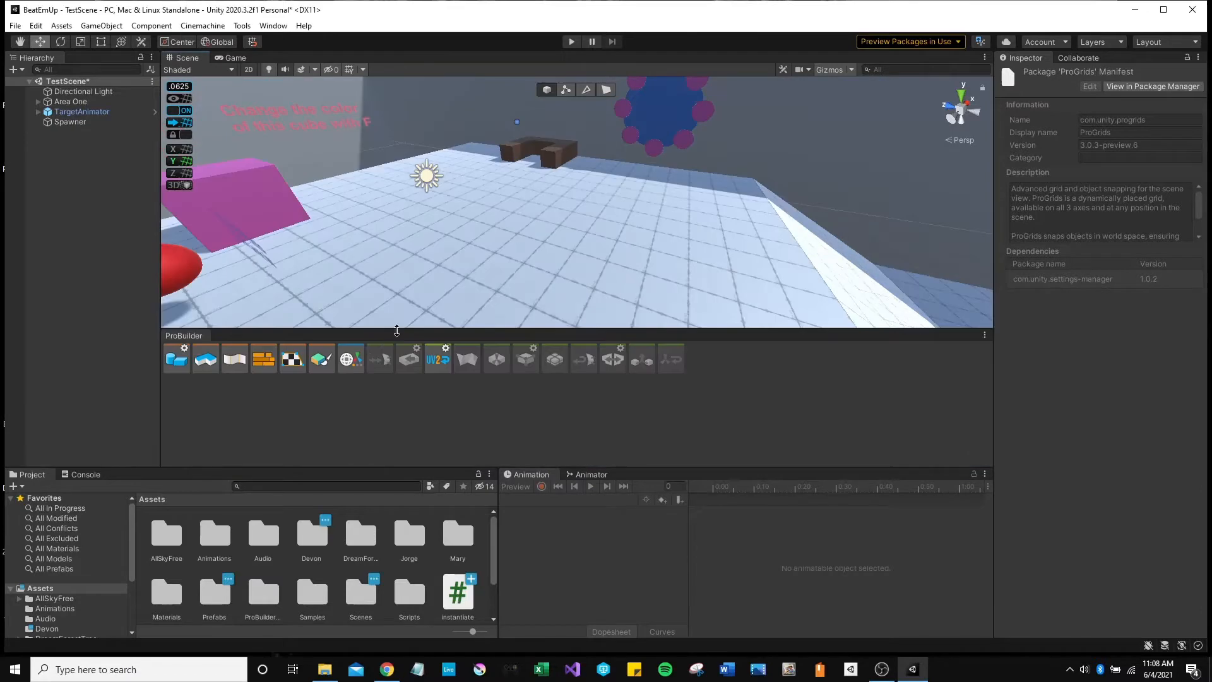
pyautogui.moveTo(396, 331); pyautogui.dragTo(399, 393)
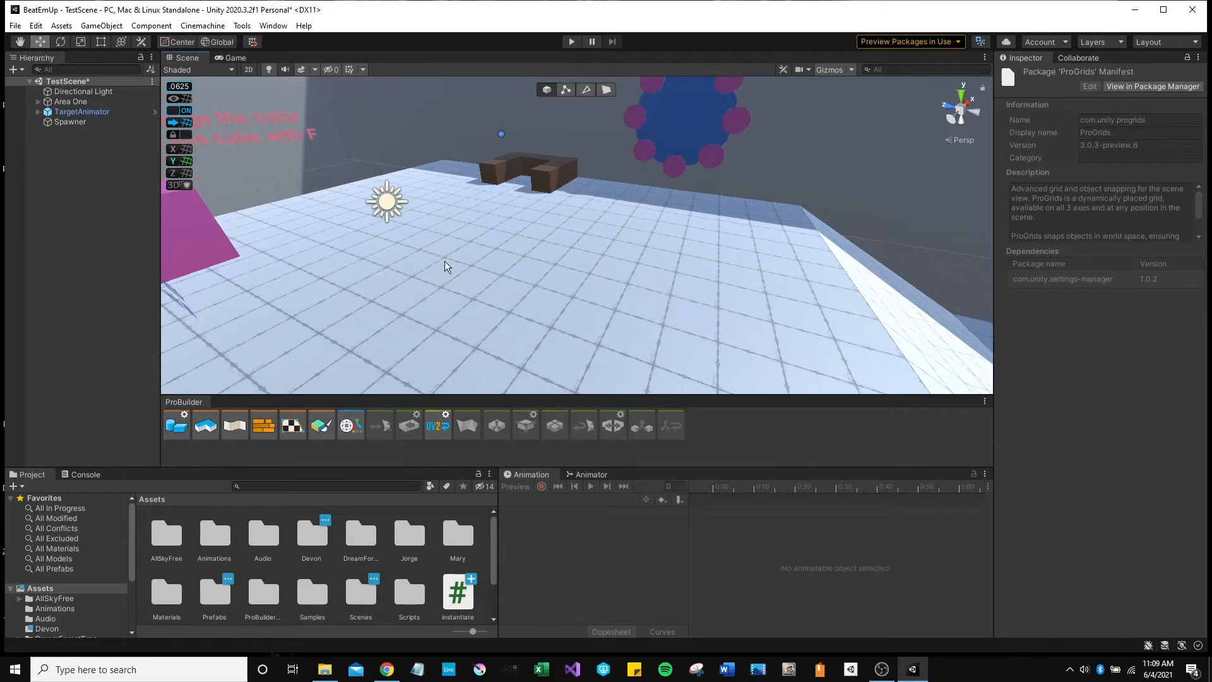
pyautogui.moveTo(487, 248)
pyautogui.mouseDown(button='right')
pyautogui.moveTo(474, 204)
pyautogui.moveTo(481, 264)
pyautogui.mouseUp(button='right')
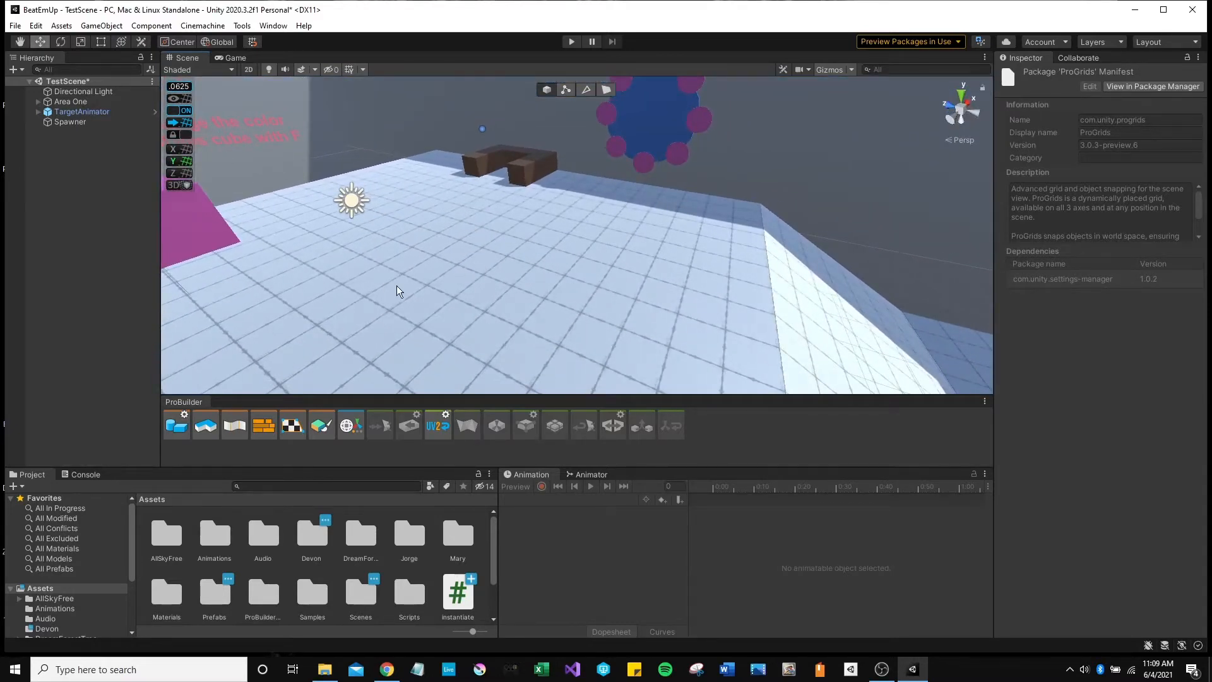
pyautogui.moveTo(397, 284); pyautogui.dragTo(302, 351, button='right')
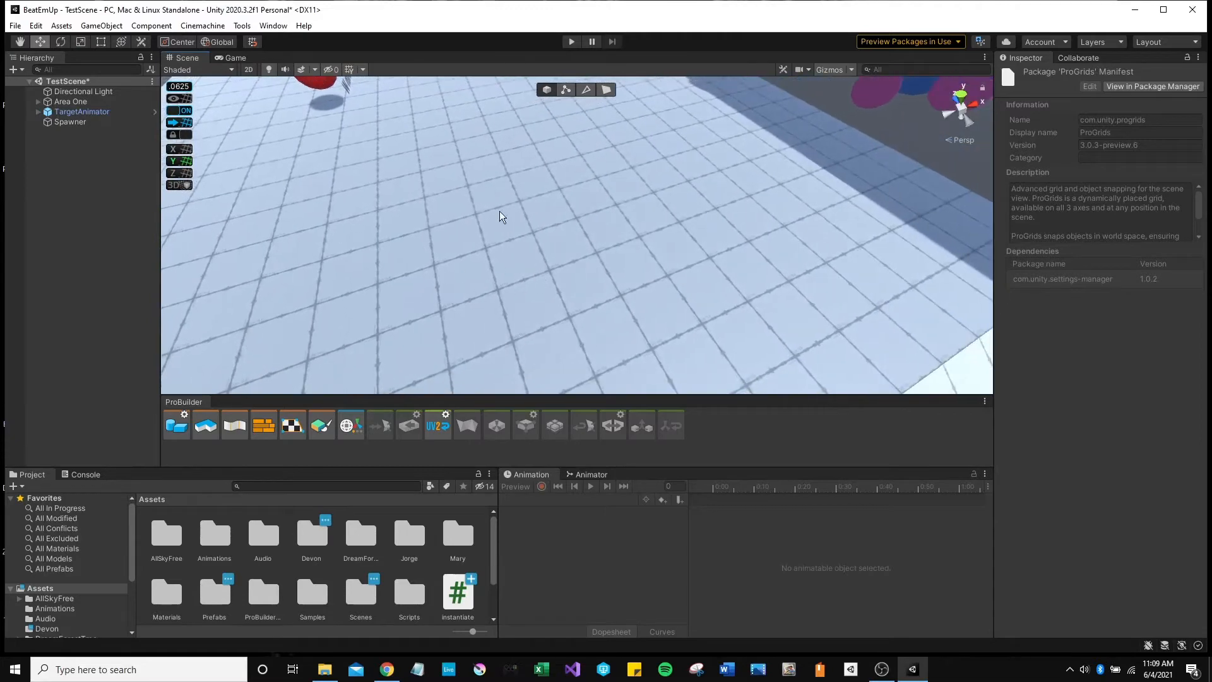
pyautogui.moveTo(642, 218); pyautogui.dragTo(534, 291, button='right')
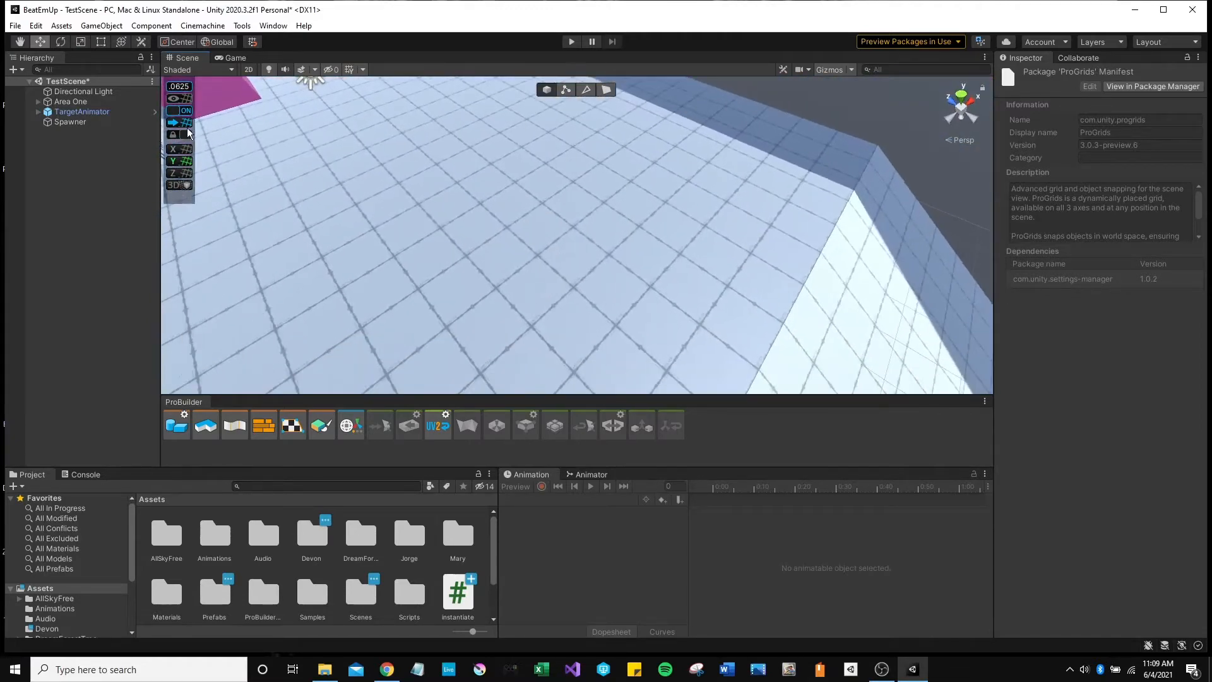
# Change the ProGrids snap value from 0.0625 to 1.
pyautogui.click(181, 89)
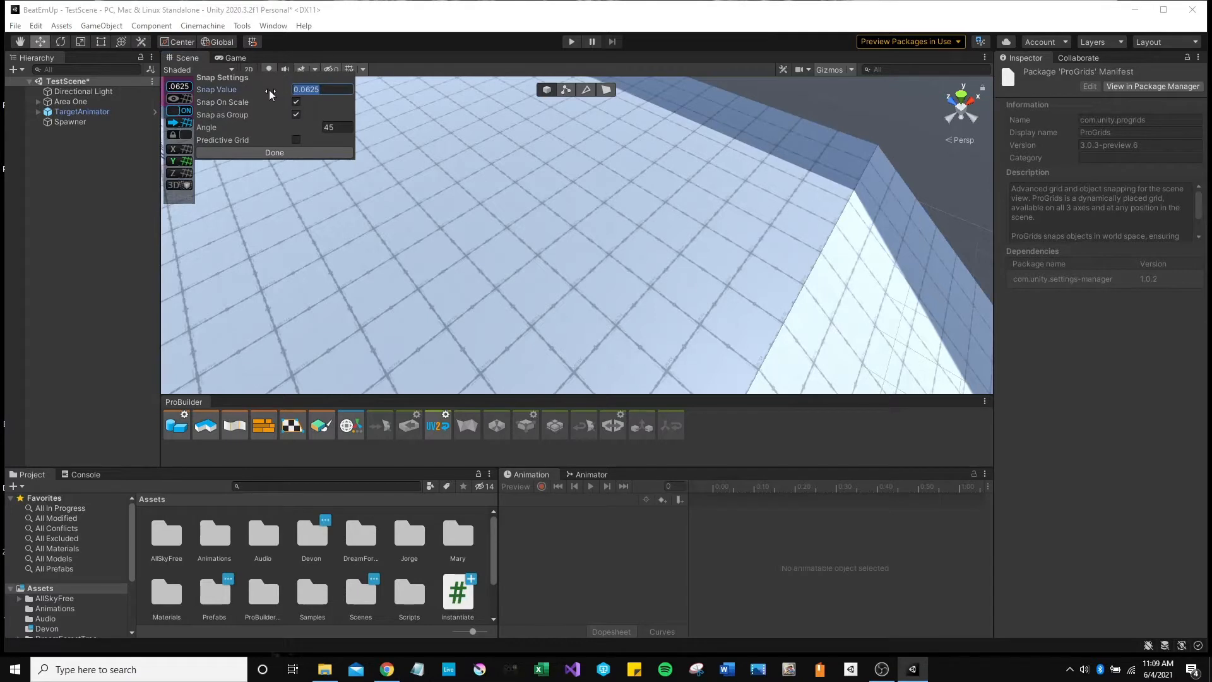
pyautogui.write('1')
pyautogui.click(279, 151)
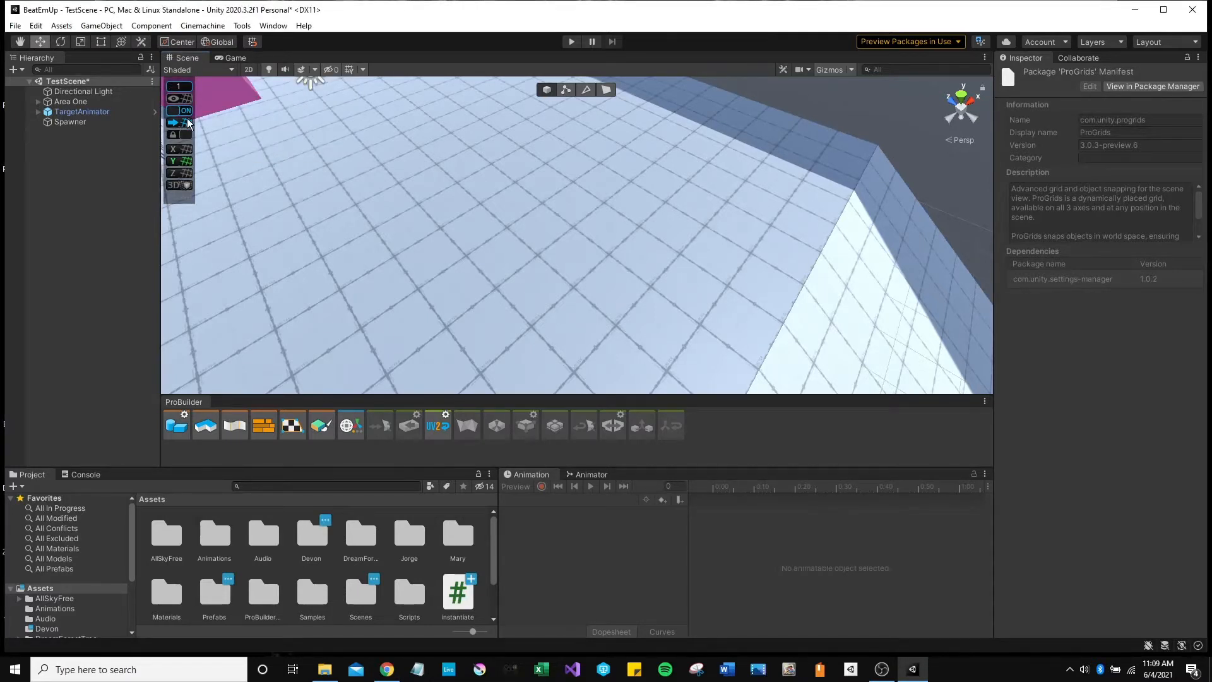
pyautogui.scroll(-2, 319, 154)
pyautogui.rightClick(80, 208)
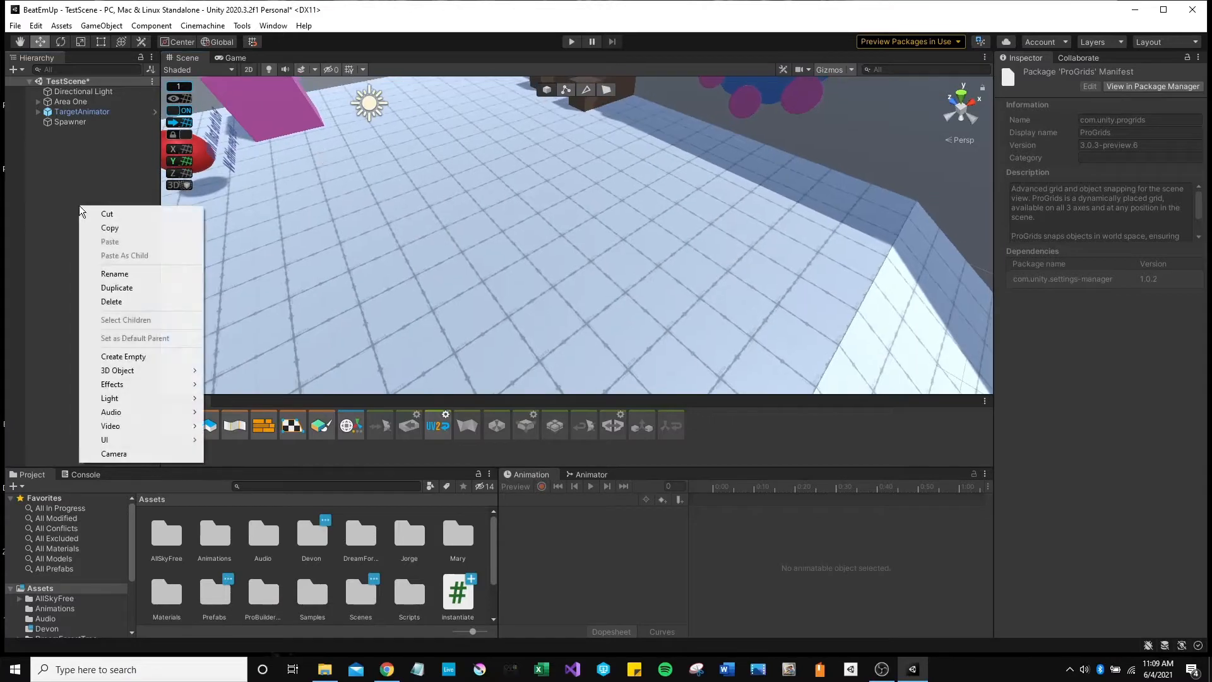
# Add a Cube via 3D Object > Cube and snap it to X 1, Y 2.
pyautogui.moveTo(126, 374)
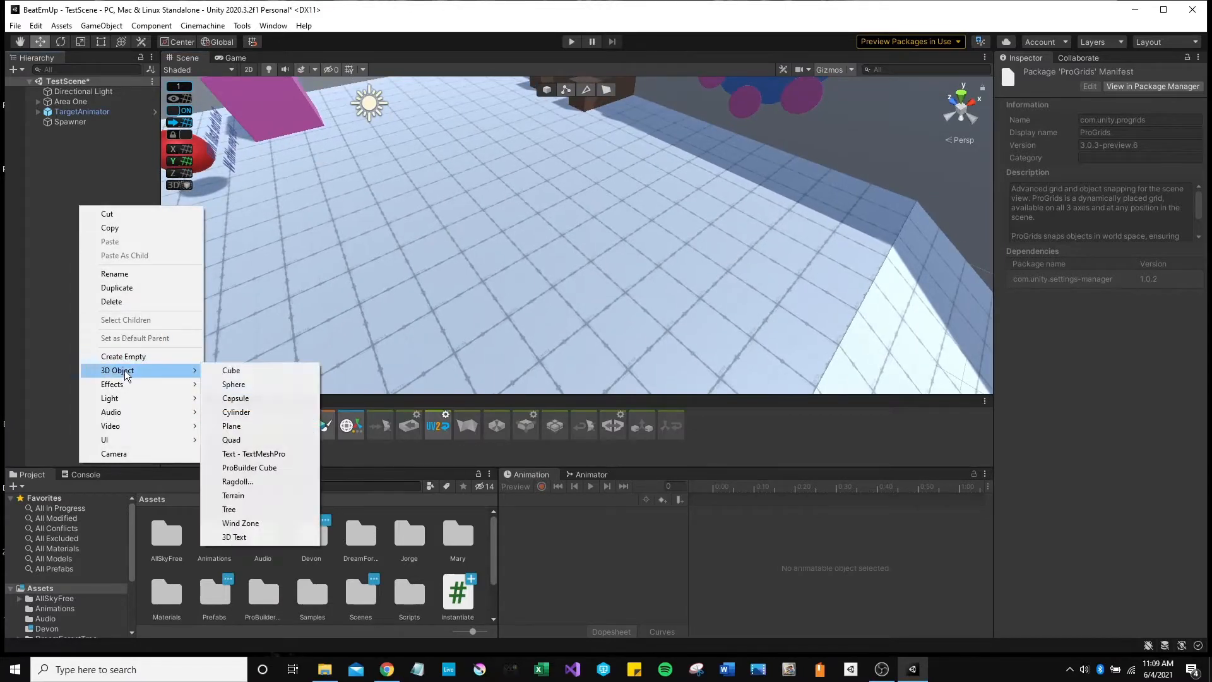
pyautogui.click(235, 374)
pyautogui.moveTo(410, 316); pyautogui.dragTo(578, 262, button='right')
pyautogui.moveTo(582, 207); pyautogui.dragTo(584, 268)
pyautogui.moveTo(526, 304); pyautogui.dragTo(333, 304)
pyautogui.moveTo(326, 258); pyautogui.dragTo(388, 372)
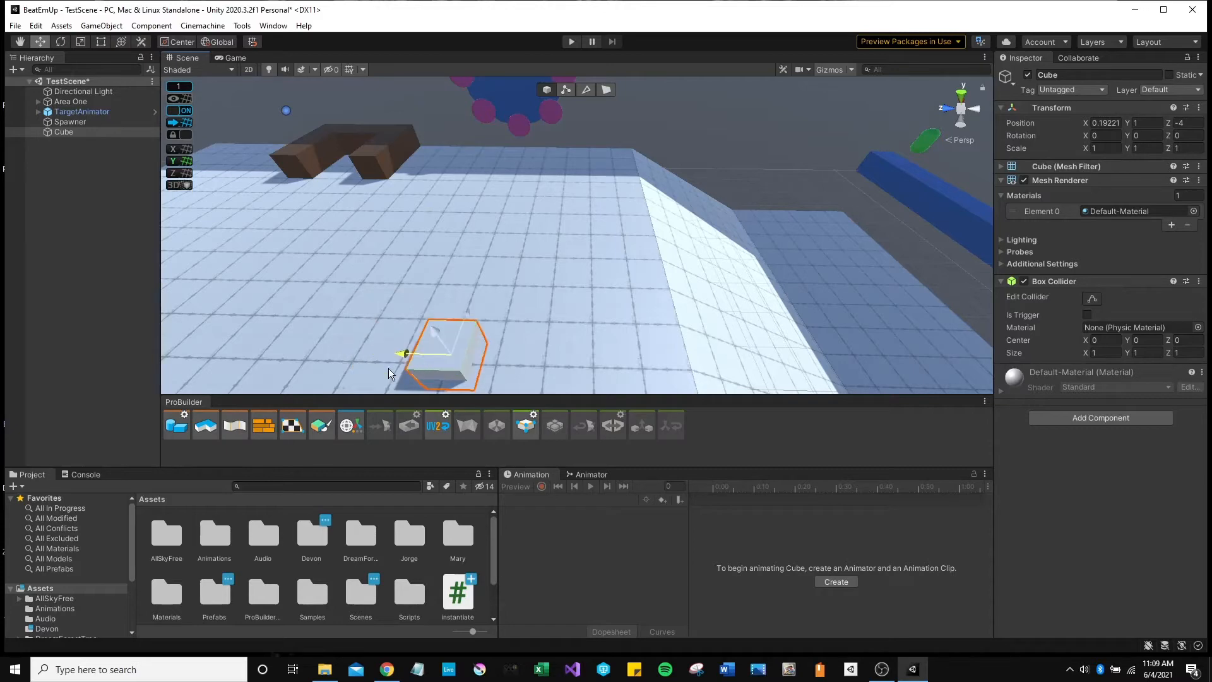
pyautogui.moveTo(464, 316); pyautogui.dragTo(476, 270)
pyautogui.moveTo(415, 321); pyautogui.dragTo(368, 316)
# Slide the Cube along Z to -16 and raise it to Y 11.
pyautogui.moveTo(520, 320); pyautogui.dragTo(596, 255, button='right')
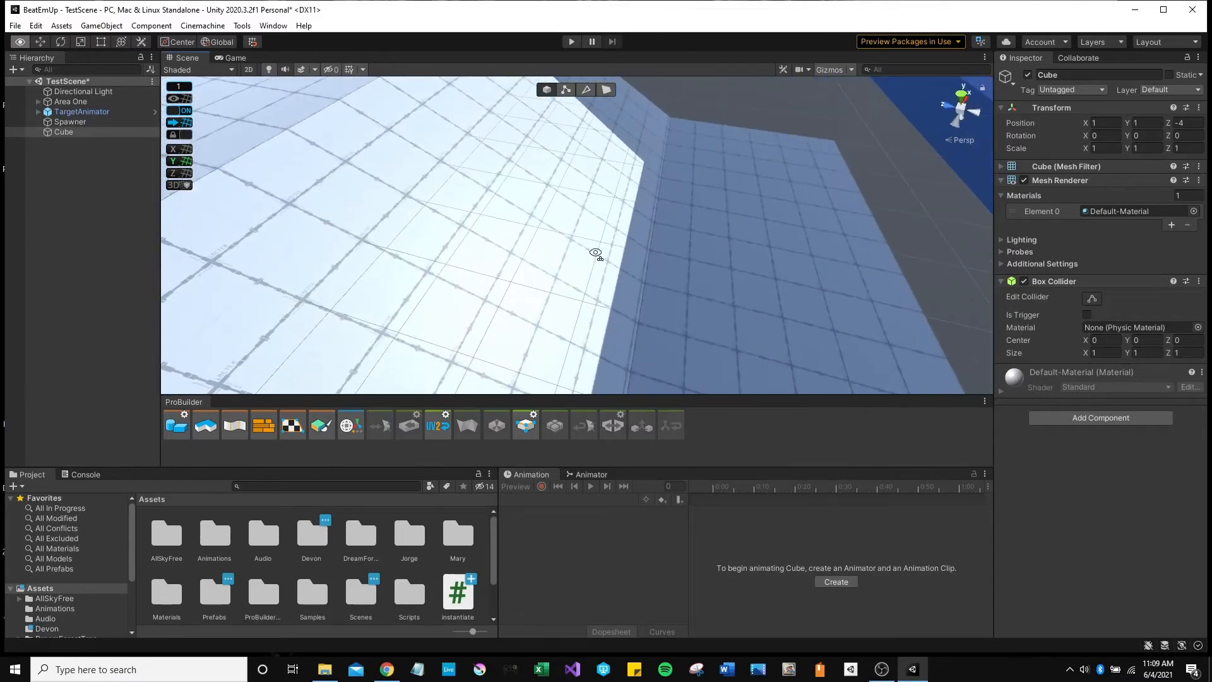
pyautogui.moveTo(525, 246); pyautogui.dragTo(422, 202, button='right')
pyautogui.moveTo(426, 210); pyautogui.dragTo(724, 265)
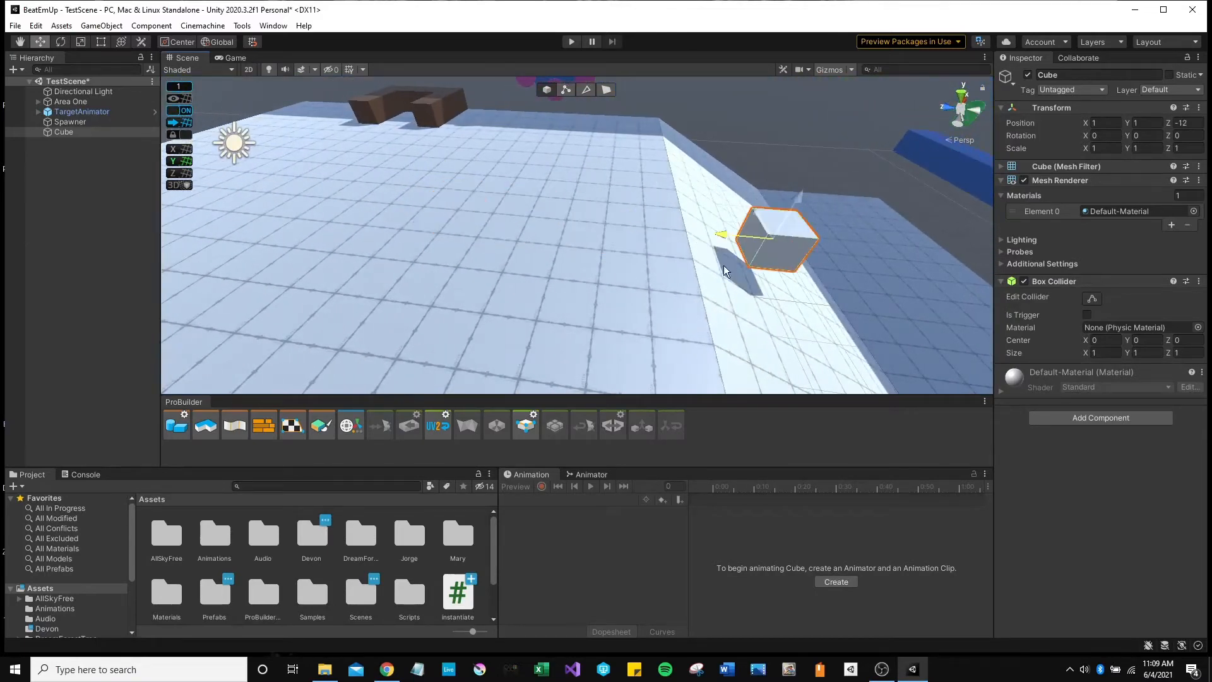
pyautogui.moveTo(727, 268); pyautogui.dragTo(751, 259, button='right')
pyautogui.moveTo(444, 174); pyautogui.dragTo(675, 222)
pyautogui.moveTo(675, 222); pyautogui.dragTo(599, 210, button='right')
pyautogui.moveTo(600, 215); pyautogui.dragTo(624, 225)
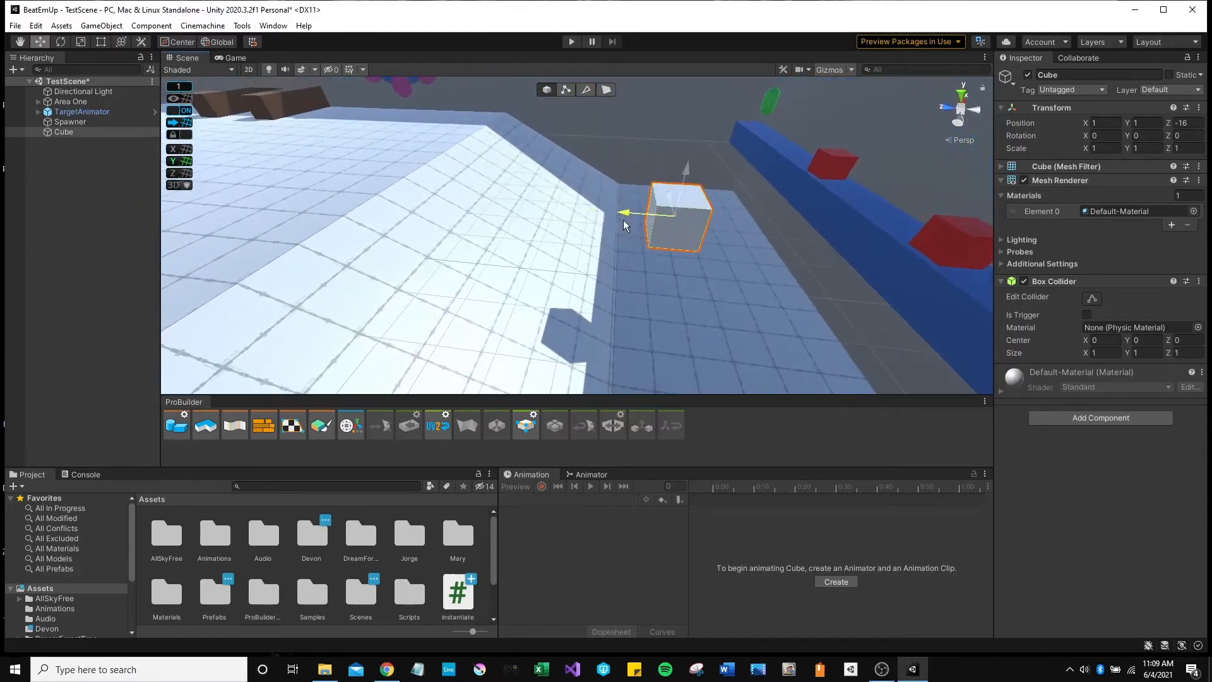
pyautogui.moveTo(687, 169)
pyautogui.mouseDown()
pyautogui.moveTo(675, 314)
pyautogui.moveTo(673, 174)
pyautogui.mouseUp()
pyautogui.moveTo(631, 215); pyautogui.dragTo(594, 93)
pyautogui.scroll(-5, 590, 202)
pyautogui.moveTo(578, 189); pyautogui.dragTo(553, 143, button='right')
pyautogui.press('w')
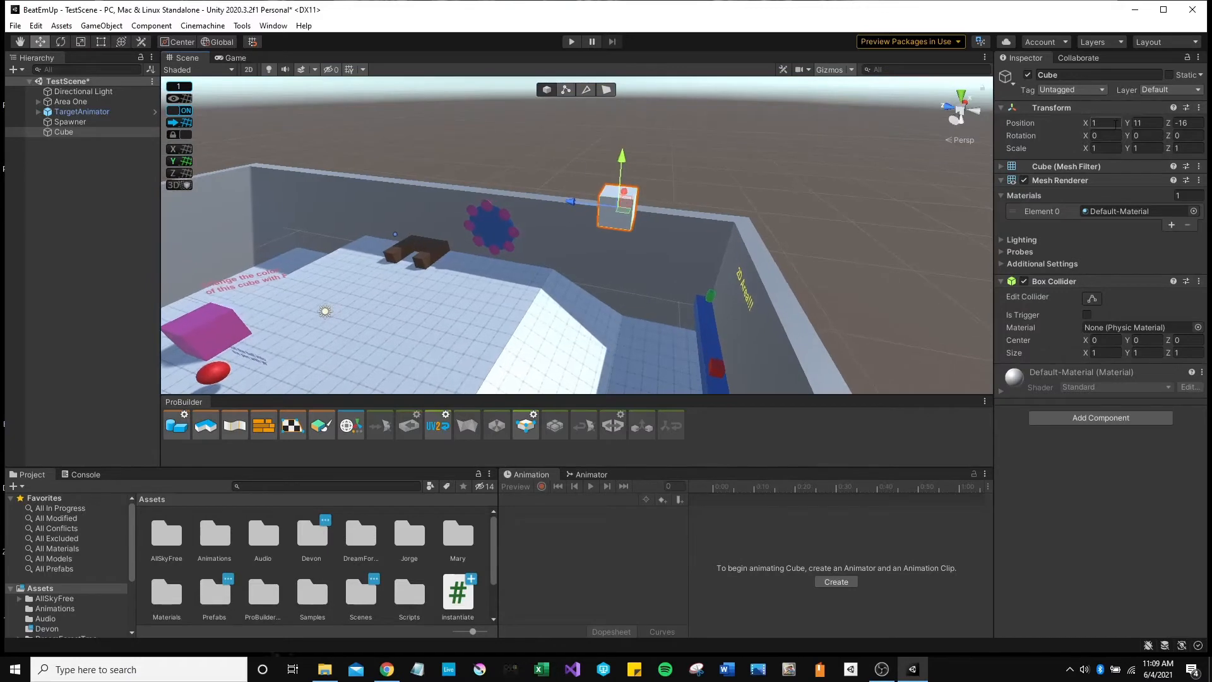
# Reset the Cube's position to 0, 0, 0 and raise it to Y 1 onto the floor.
pyautogui.write('0')
pyautogui.press('Tab')
pyautogui.write('0')
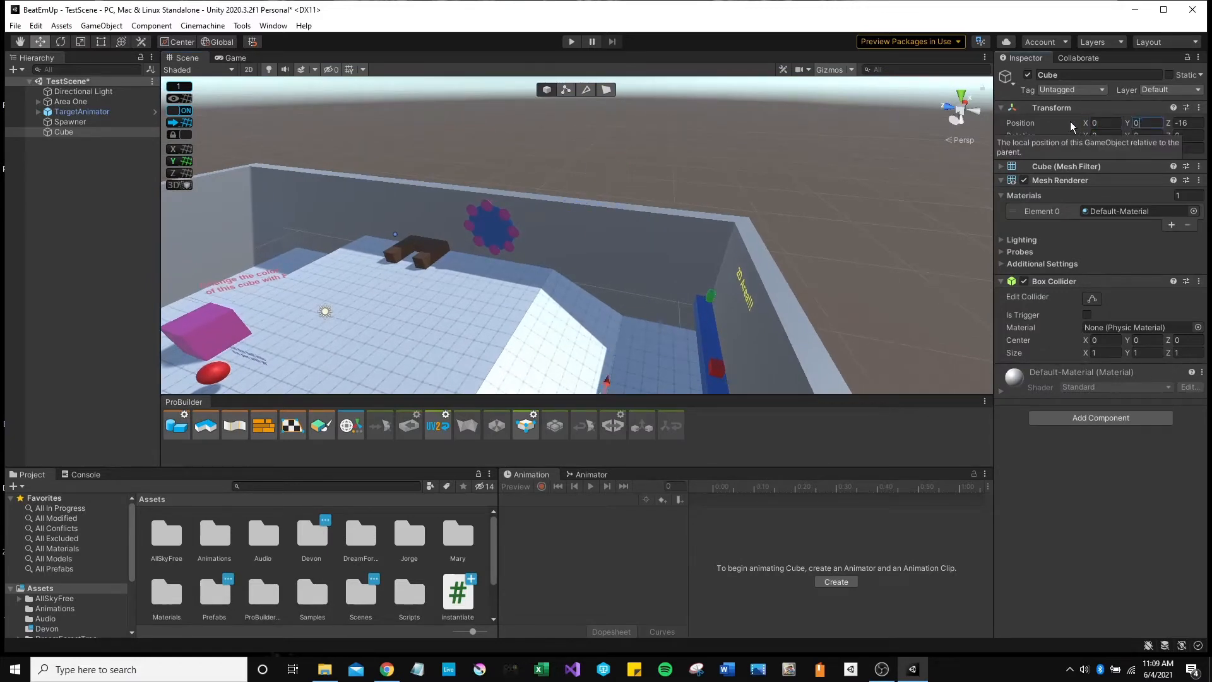
pyautogui.press('Tab')
pyautogui.write('0')
pyautogui.moveTo(282, 388); pyautogui.dragTo(423, 381, button='right')
pyautogui.press('w')
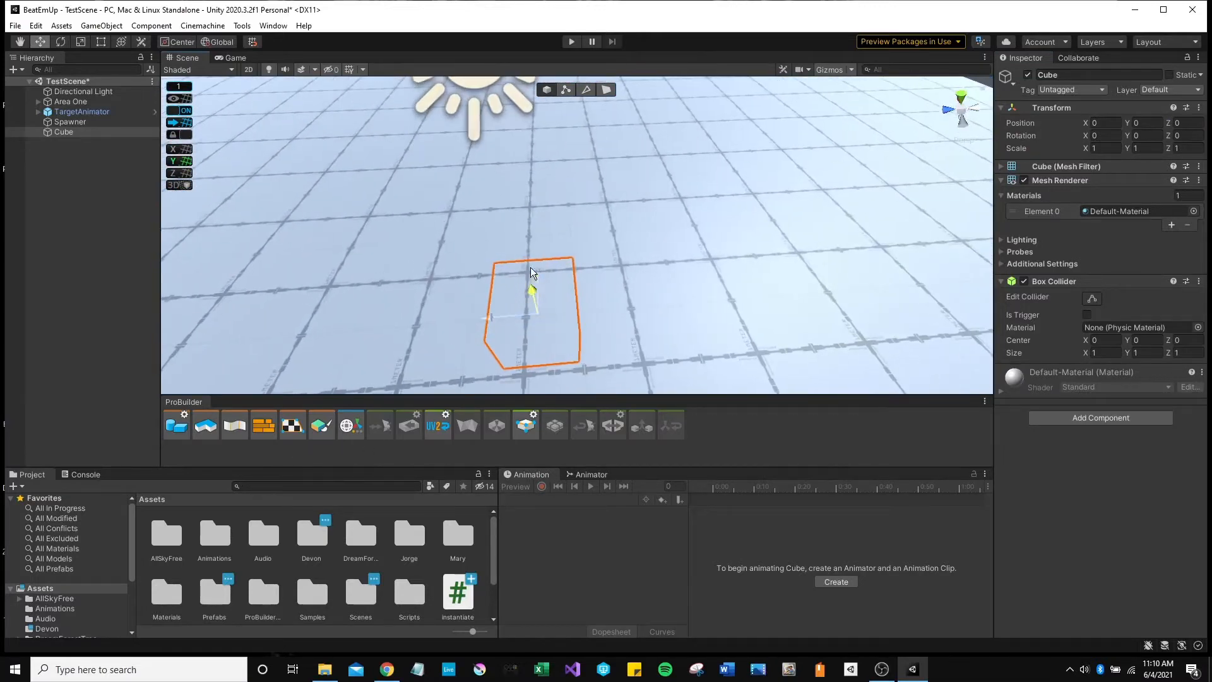
pyautogui.moveTo(532, 289); pyautogui.dragTo(491, 225)
pyautogui.moveTo(582, 239); pyautogui.dragTo(725, 218)
# Set the ProGrids snap to 0.5 and move the Cube to -0.5, 1.5, -0.5.
pyautogui.click(177, 87)
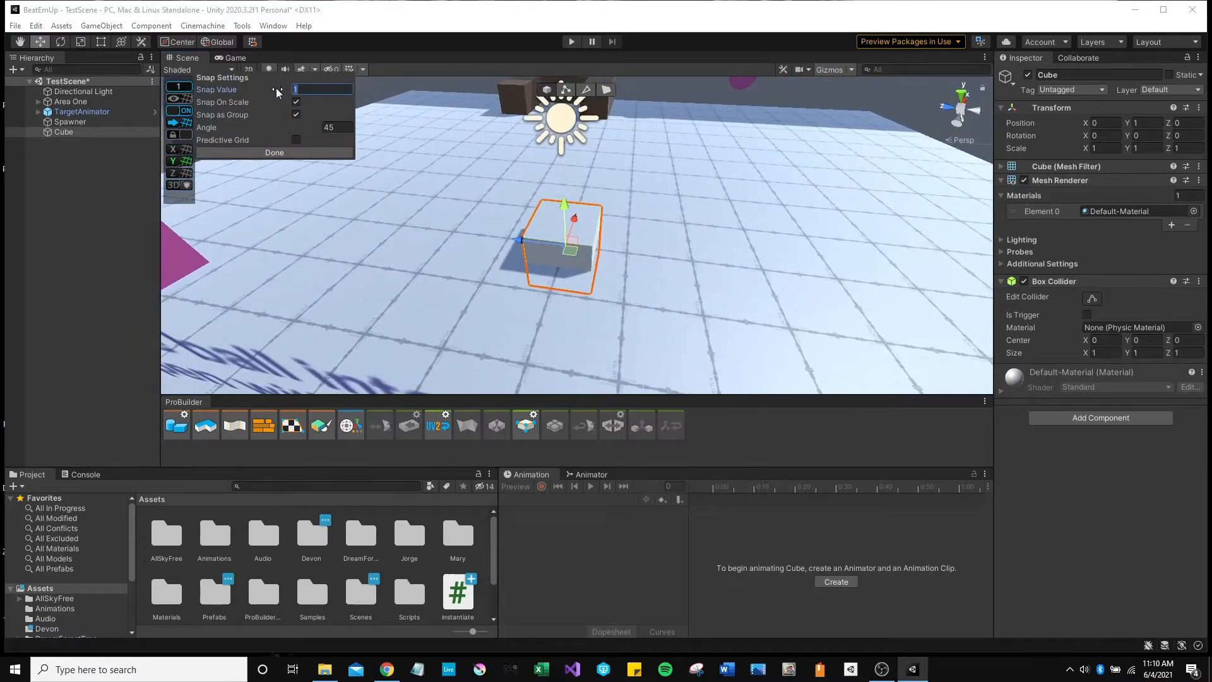
pyautogui.click(297, 152)
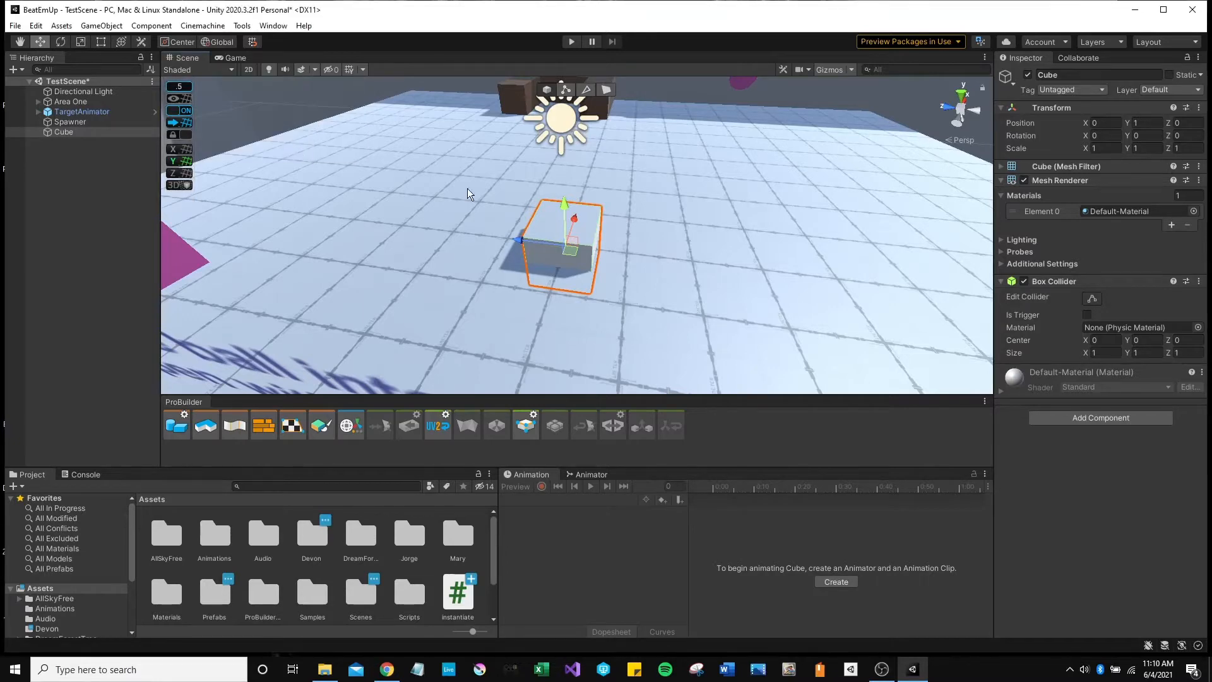
pyautogui.moveTo(546, 236); pyautogui.dragTo(538, 277)
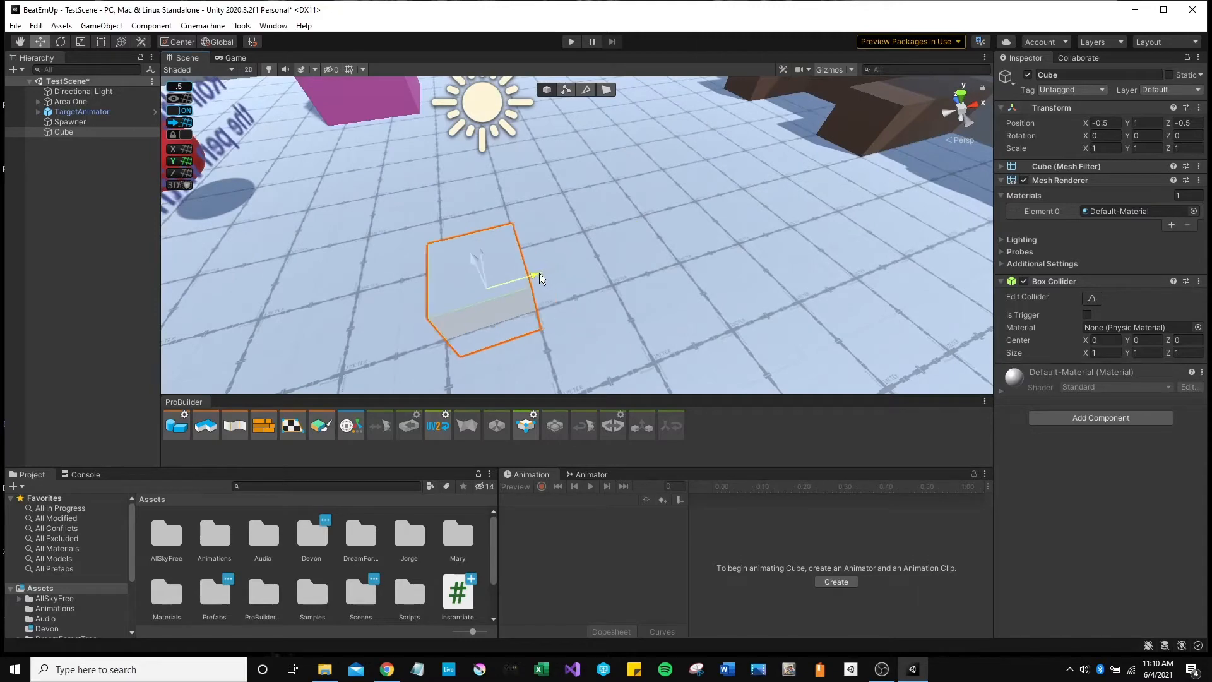
pyautogui.moveTo(471, 262); pyautogui.dragTo(679, 306)
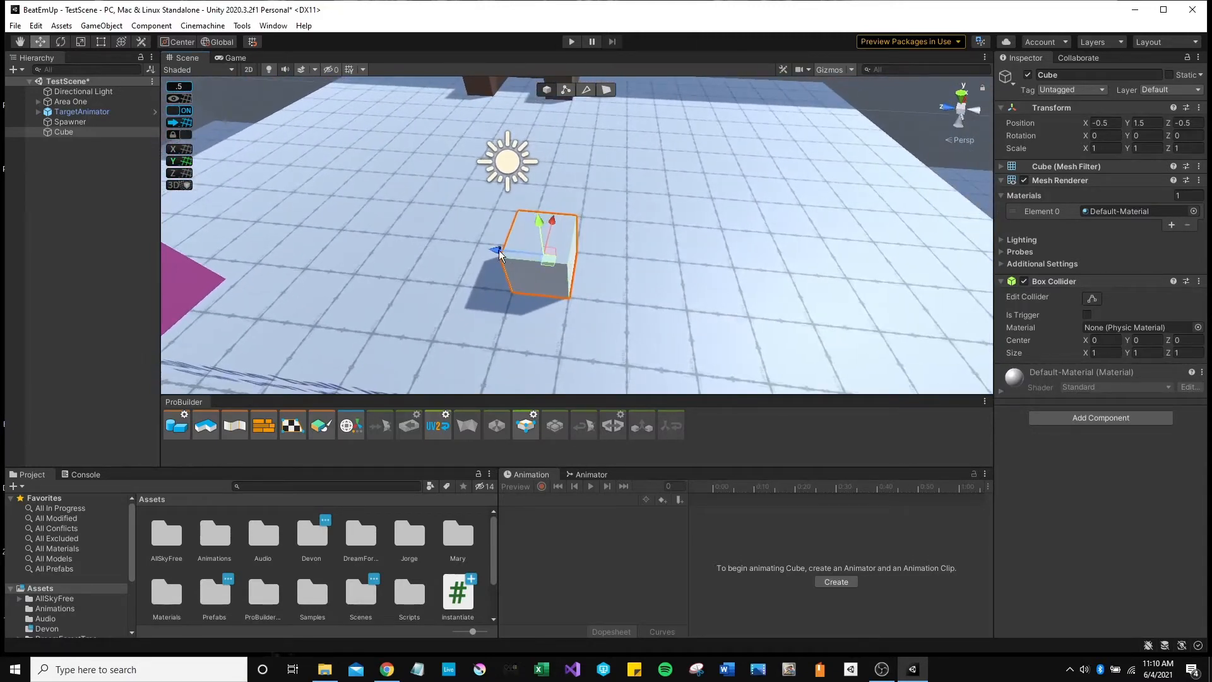
pyautogui.moveTo(503, 253); pyautogui.dragTo(480, 235)
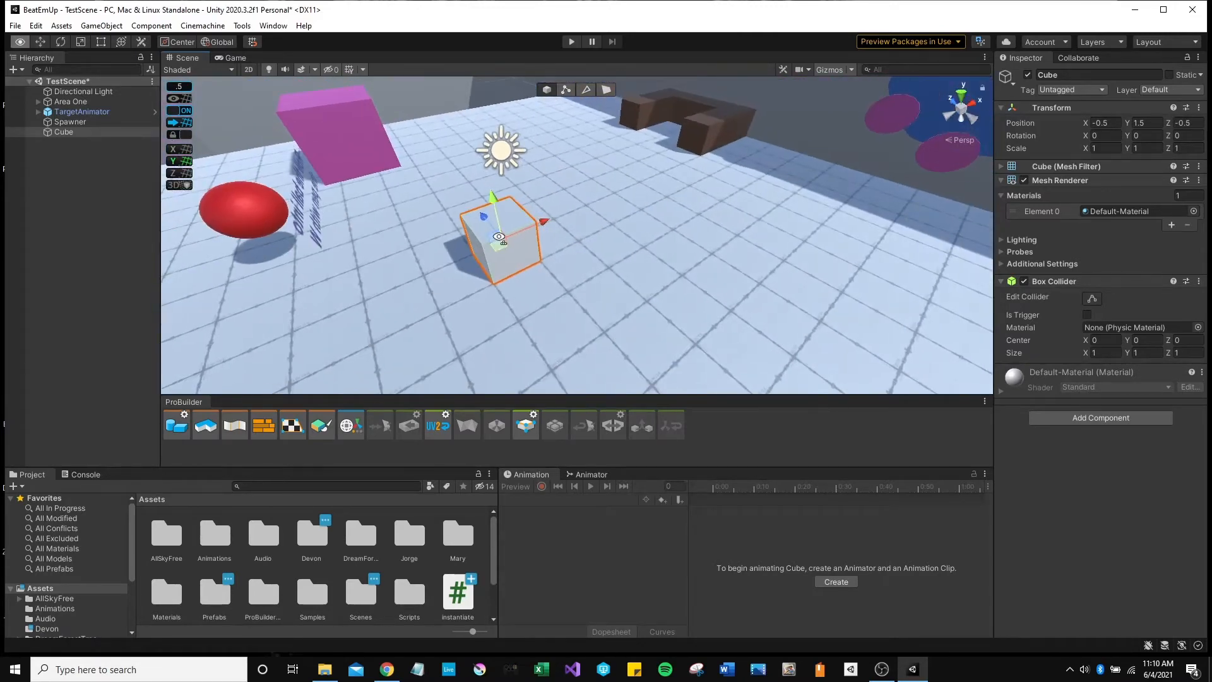
pyautogui.scroll(3, 499, 262)
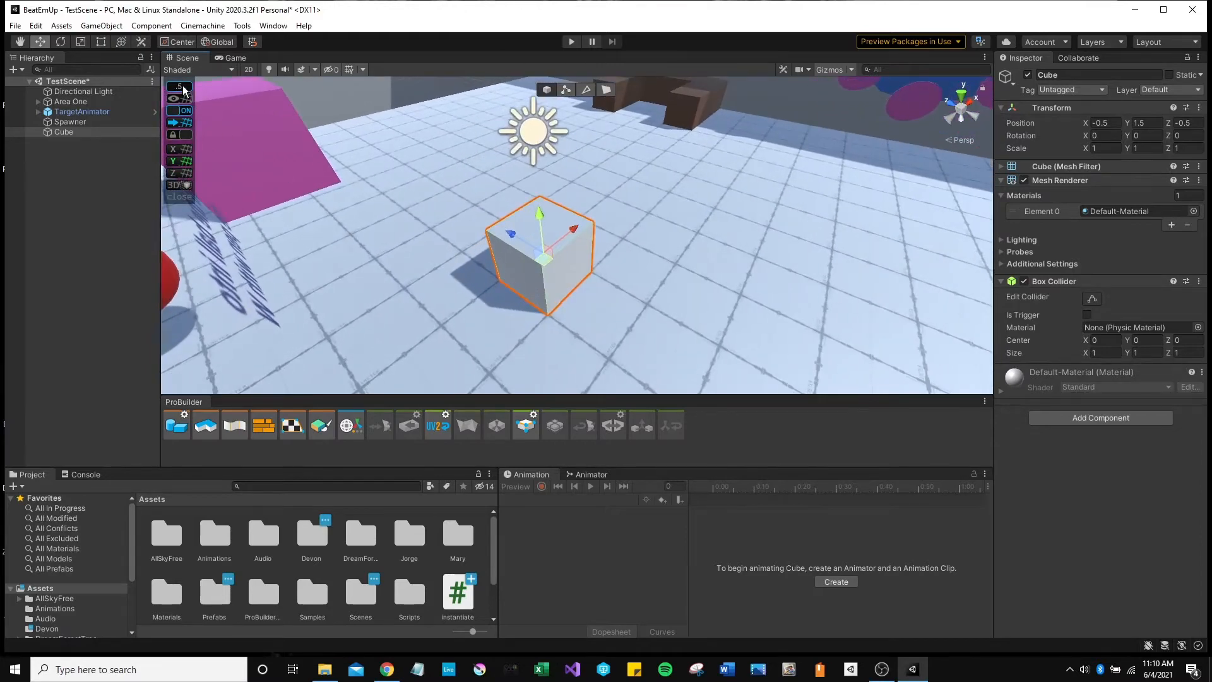
# Nudge the Cube up to Y 2 and along X, then delete it.
pyautogui.click(184, 90)
pyautogui.click(213, 149)
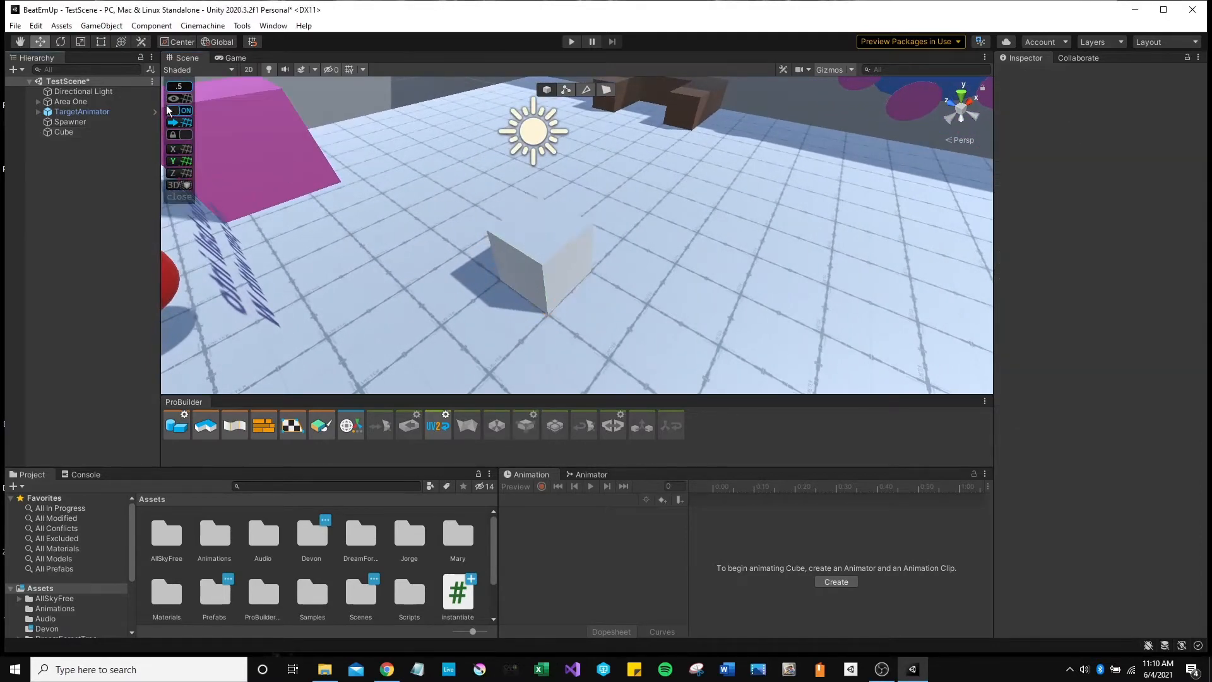
pyautogui.click(549, 265)
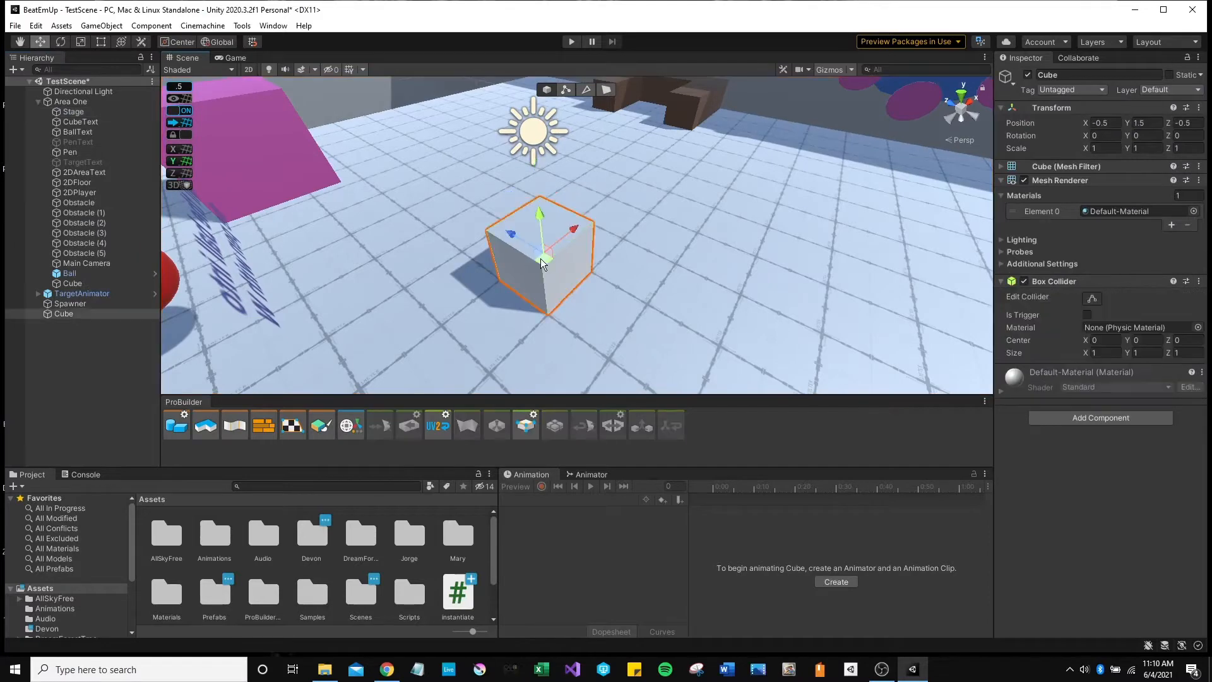
pyautogui.keyDown('alt'); pyautogui.moveTo(564, 245); pyautogui.dragTo(524, 203); pyautogui.keyUp('alt')
pyautogui.moveTo(583, 227); pyautogui.dragTo(535, 288)
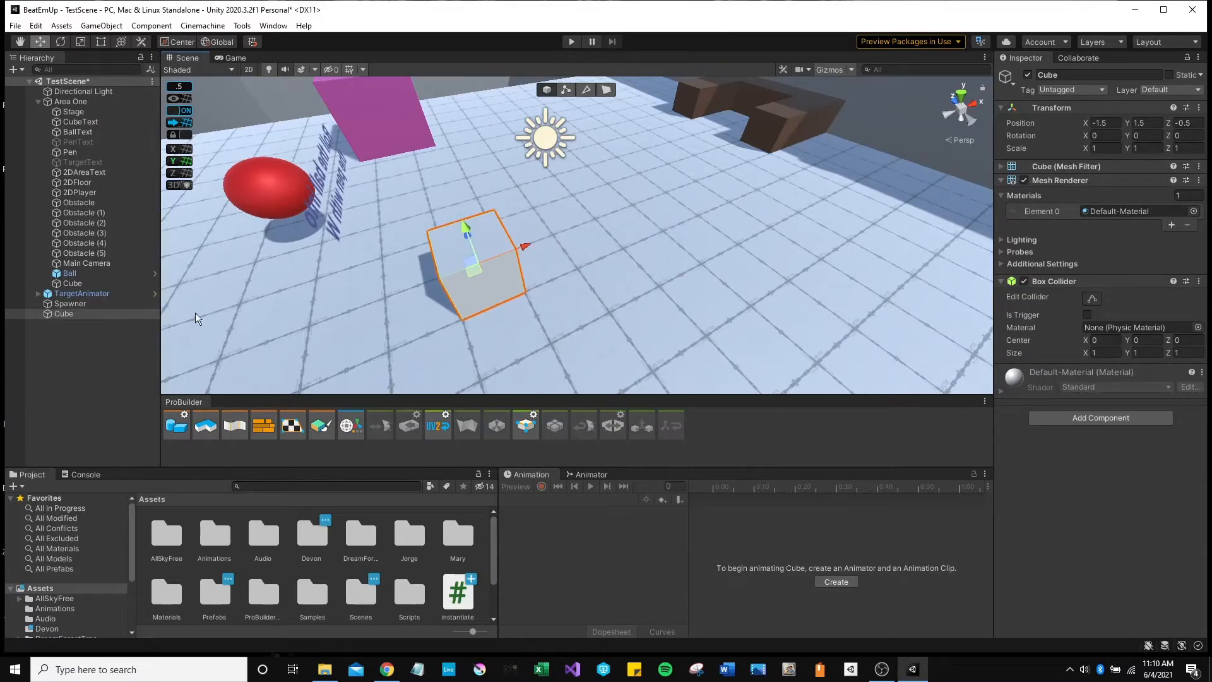
pyautogui.click(99, 313)
pyautogui.press('Delete')
pyautogui.keyDown('alt'); pyautogui.moveTo(380, 308); pyautogui.dragTo(544, 256); pyautogui.keyUp('alt')
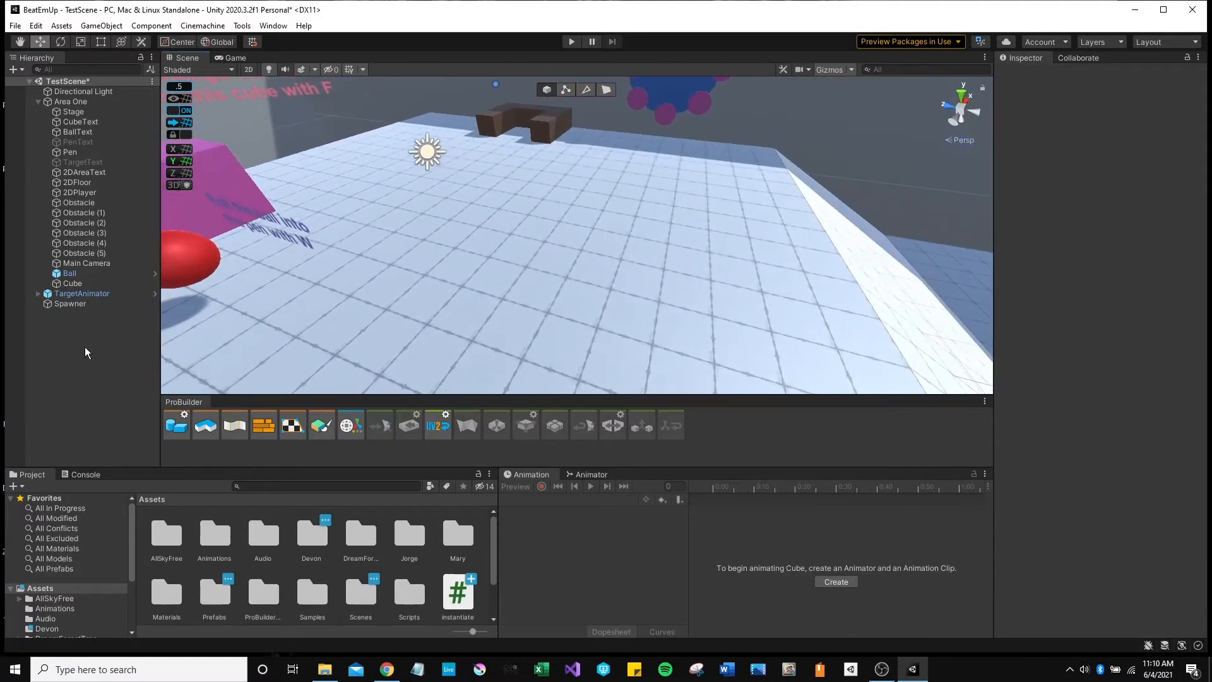
# Browse the Hierarchy's 3D Object menu twice without creating anything.
pyautogui.rightClick(82, 347)
pyautogui.moveTo(120, 513)
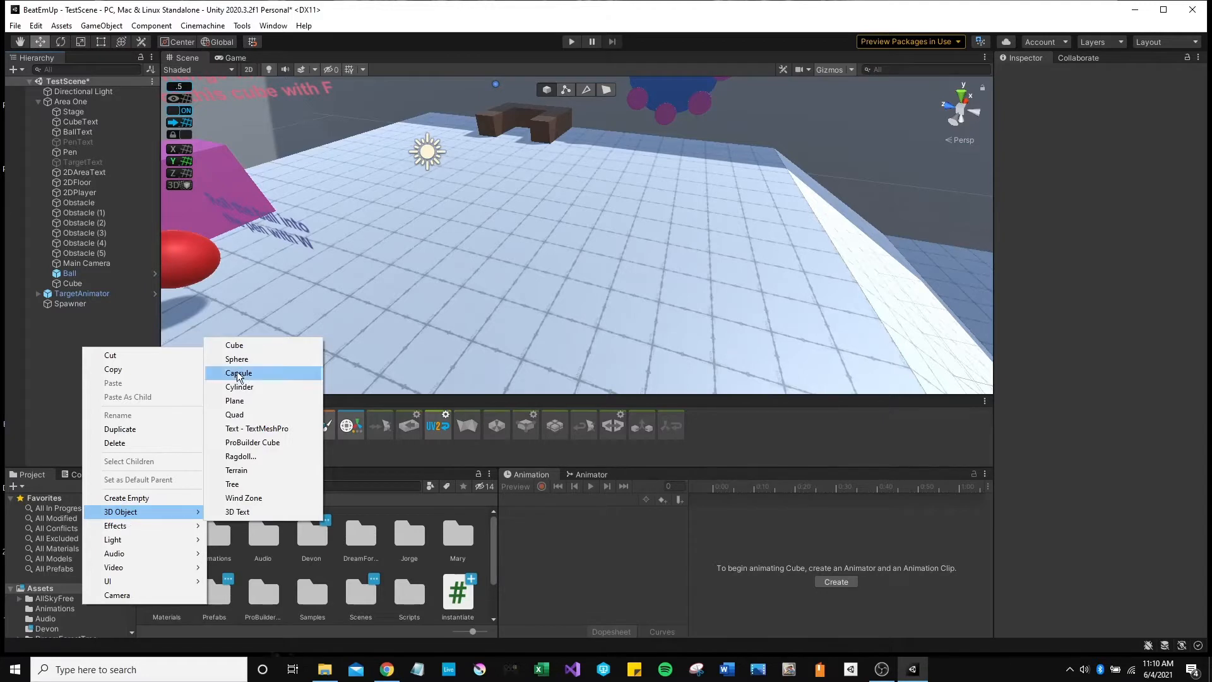
pyautogui.click(37, 339)
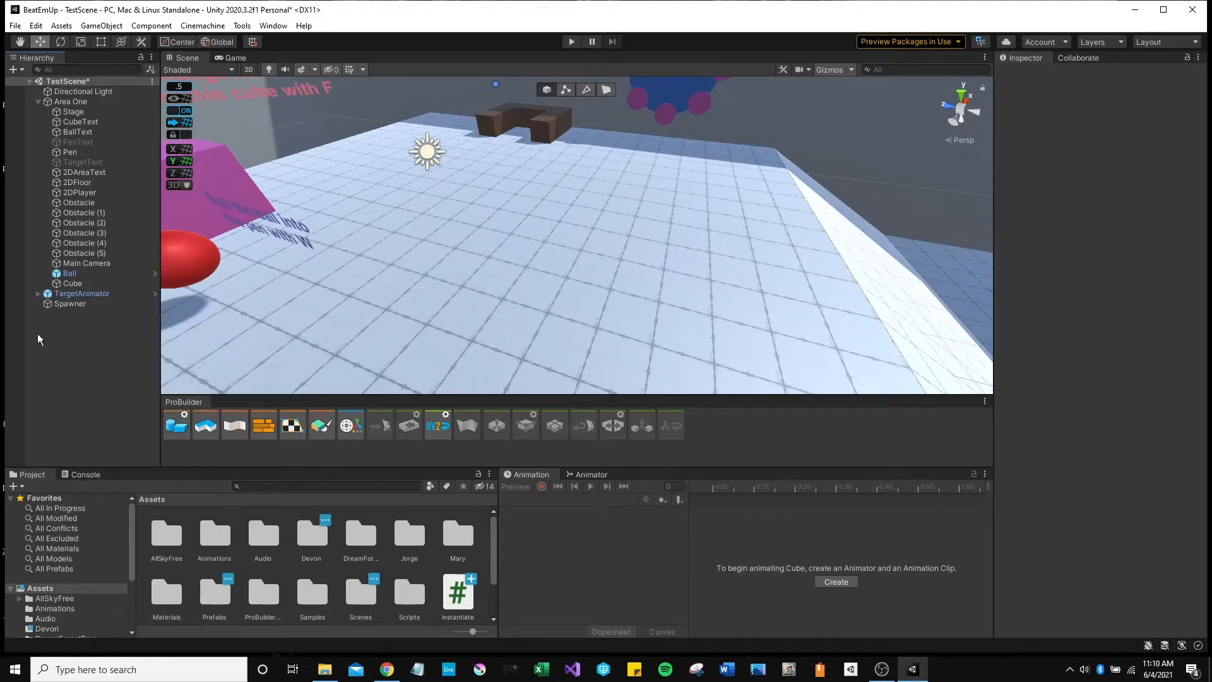
pyautogui.rightClick(38, 339)
pyautogui.moveTo(97, 496)
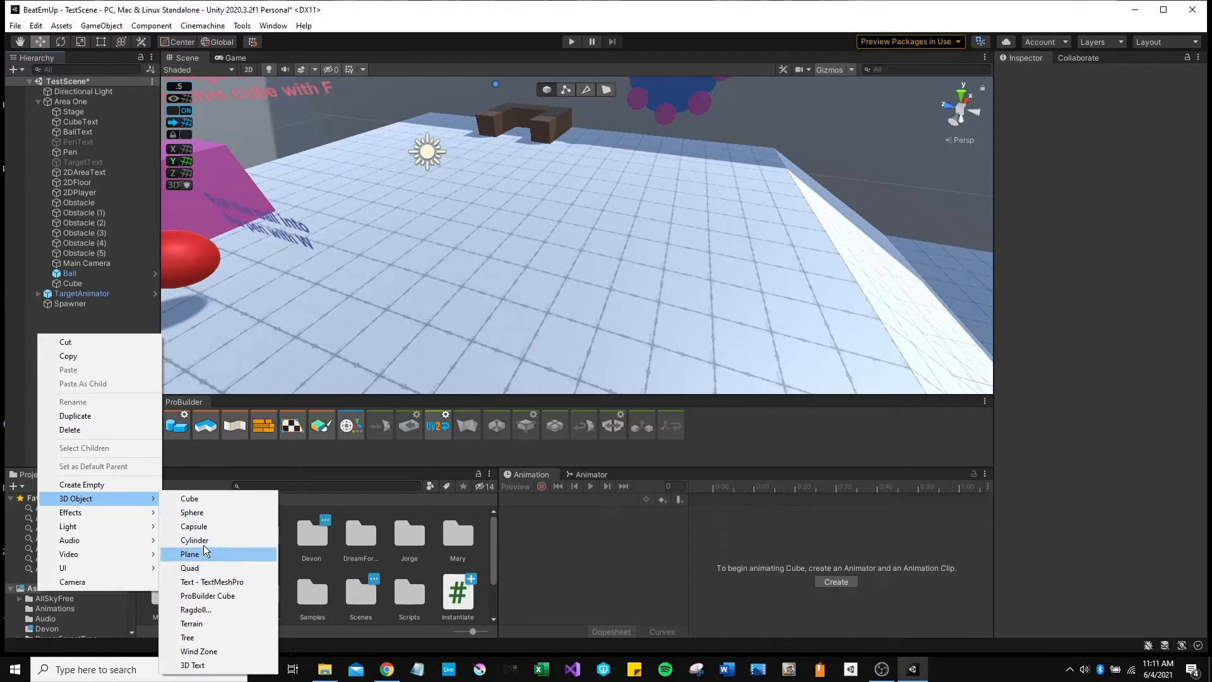
pyautogui.click(51, 313)
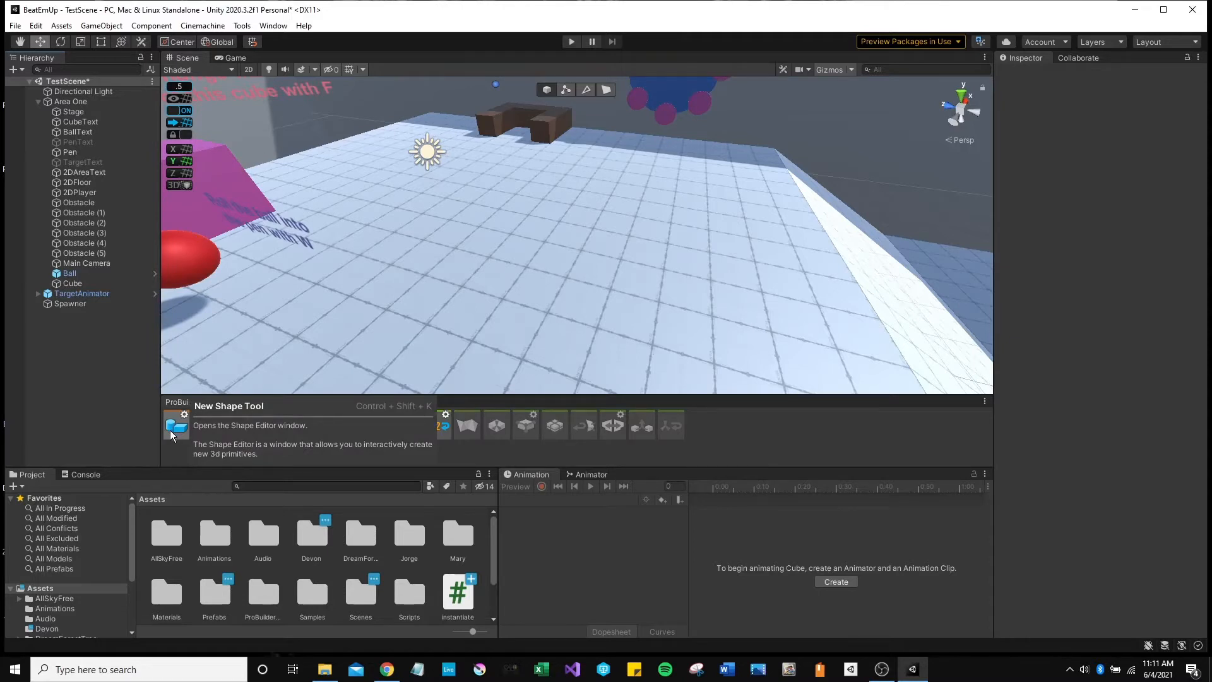
# Open the ProBuilder Shape Tool and set the cube size to 1 on X, Y and Z.
pyautogui.press('alt')
pyautogui.click(176, 427)
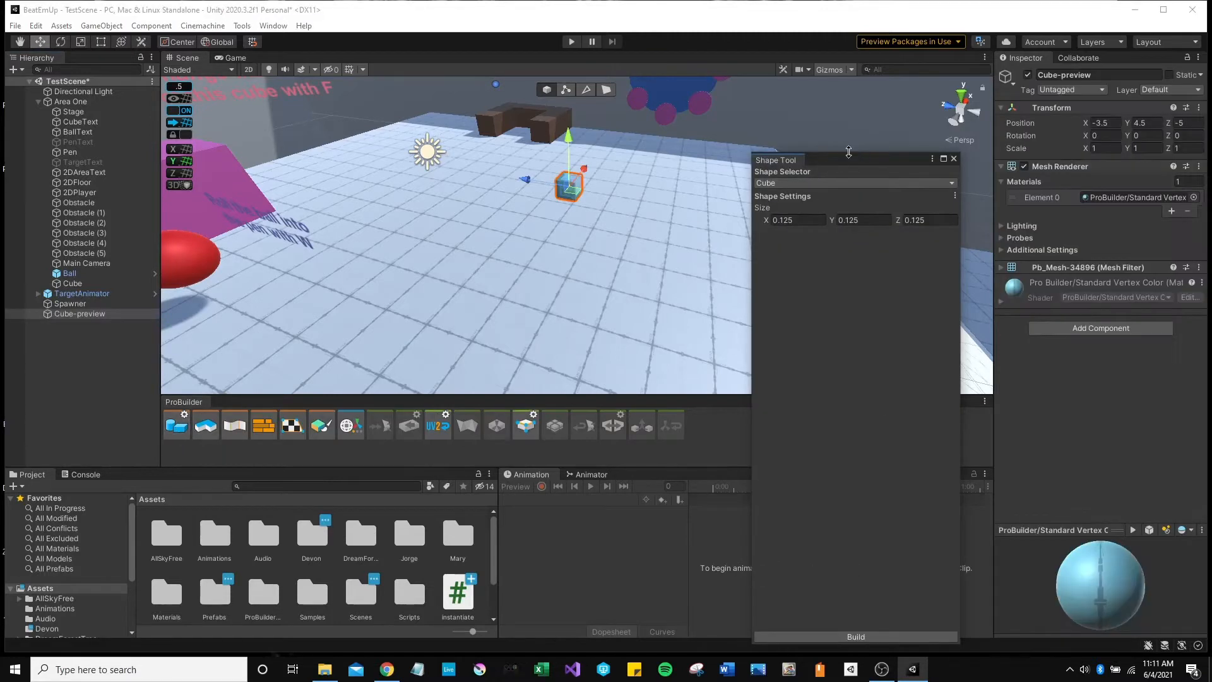
pyautogui.moveTo(843, 159); pyautogui.dragTo(755, 125)
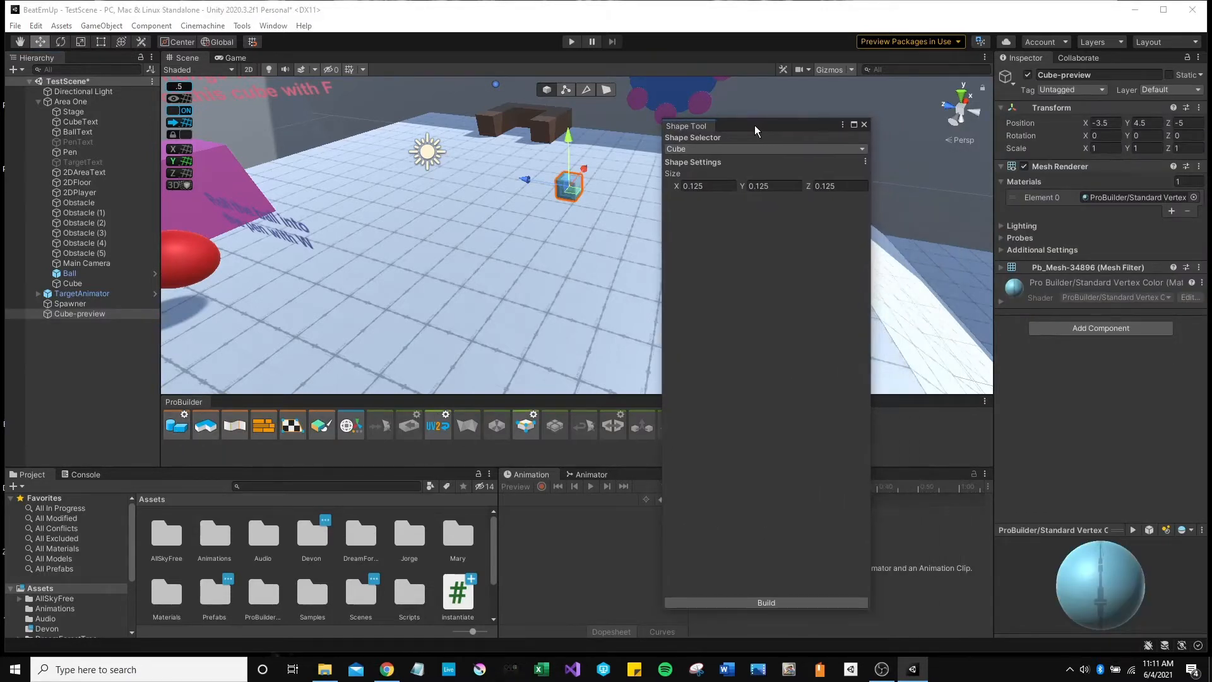
pyautogui.moveTo(578, 158); pyautogui.dragTo(517, 224, button='right')
pyautogui.press('w')
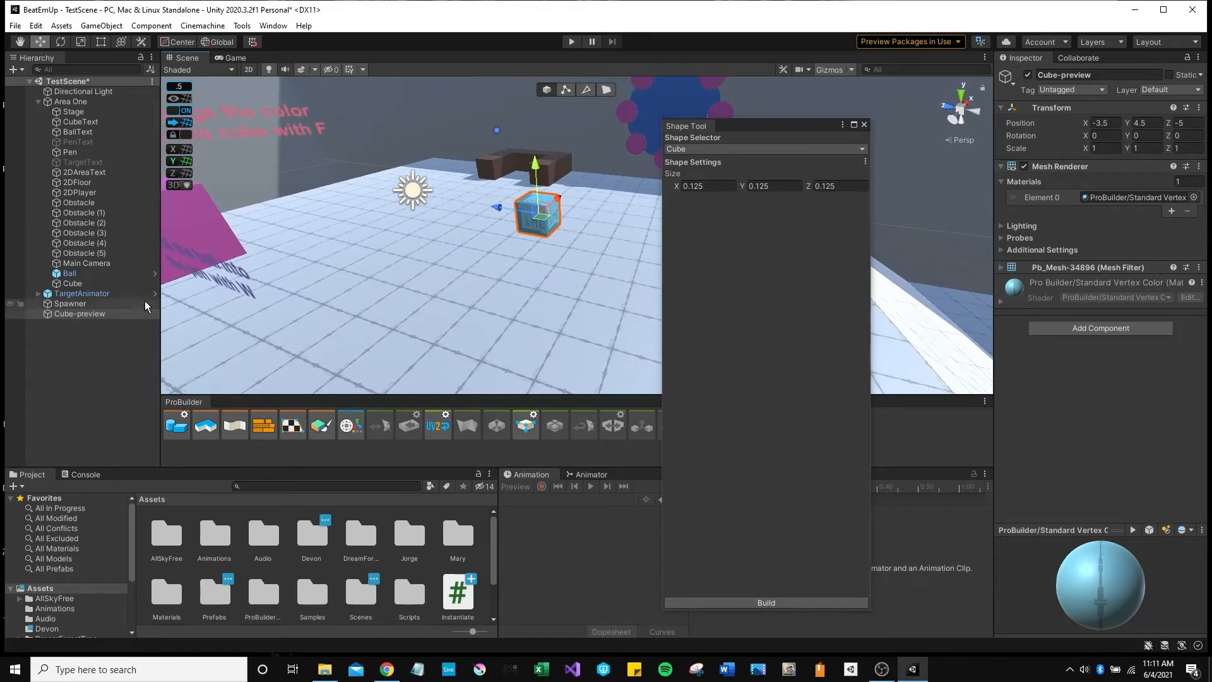
pyautogui.moveTo(709, 187); pyautogui.dragTo(647, 187)
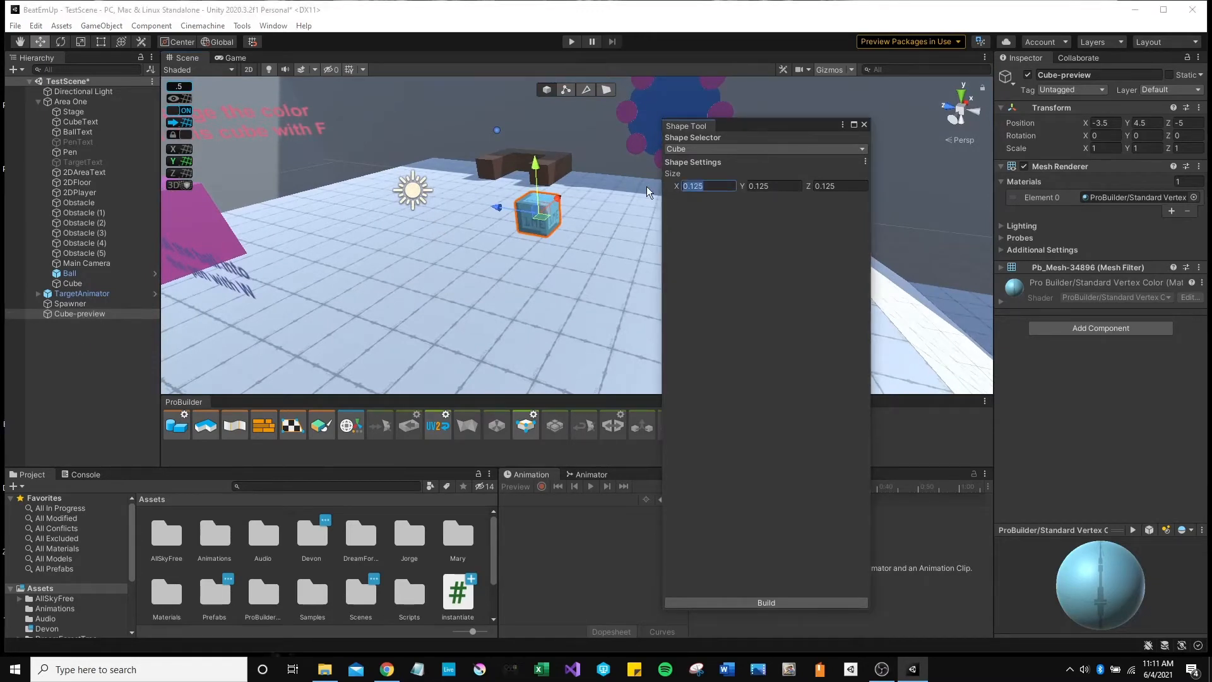
pyautogui.write('1')
pyautogui.press('Tab')
pyautogui.write('1')
pyautogui.press('Tab')
pyautogui.write('1')
# Build the 1×1×1 cube into the scene and close the Shape Tool window.
pyautogui.press('s')
pyautogui.moveTo(505, 297); pyautogui.dragTo(468, 285, button='right')
pyautogui.press('w')
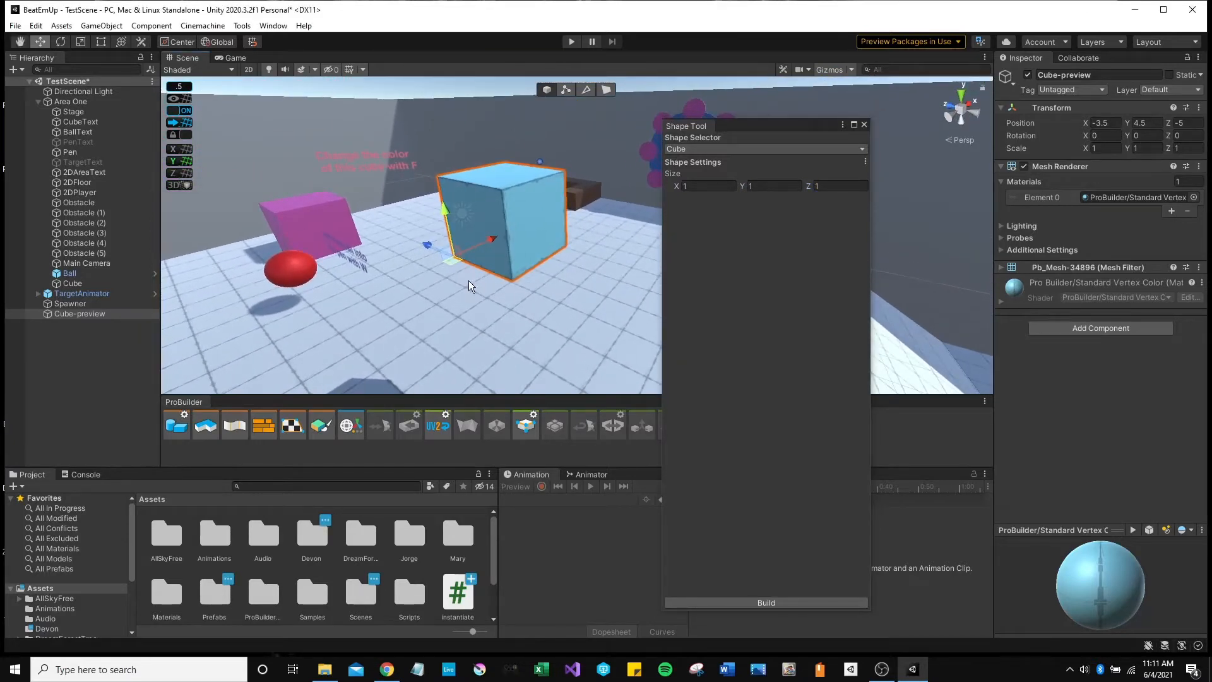
pyautogui.click(774, 600)
pyautogui.click(864, 126)
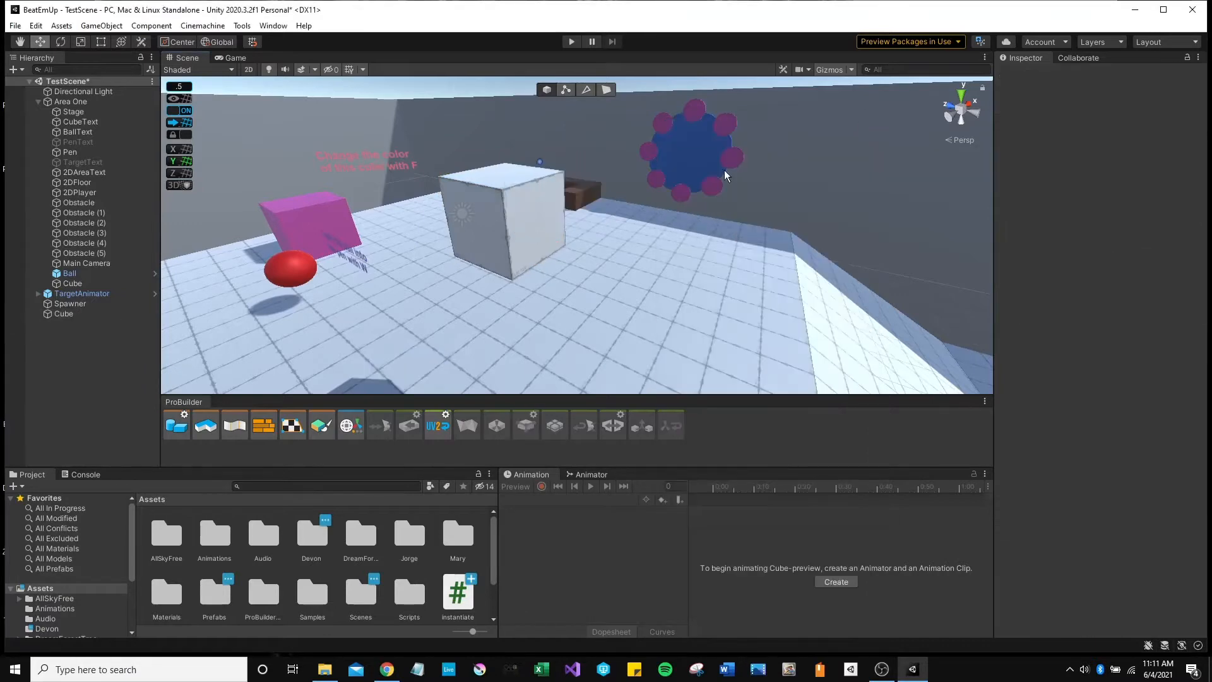
# Select the new Cube and drag it down and along X to position -2, 1.5, -5.
pyautogui.click(77, 313)
pyautogui.moveTo(487, 255); pyautogui.dragTo(404, 302, button='right')
pyautogui.press('d')
pyautogui.press('s')
pyautogui.moveTo(507, 128); pyautogui.dragTo(527, 261)
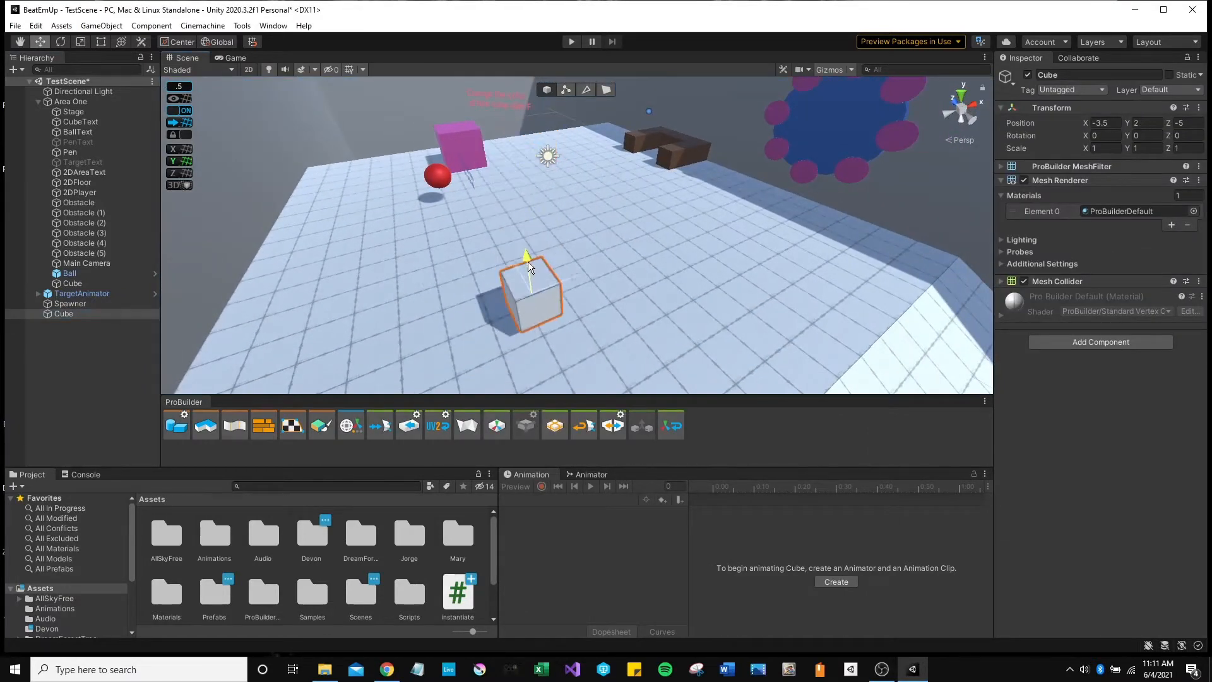
pyautogui.moveTo(528, 261)
pyautogui.mouseDown(button='right')
pyautogui.moveTo(446, 305)
pyautogui.moveTo(519, 257)
pyautogui.mouseUp(button='right')
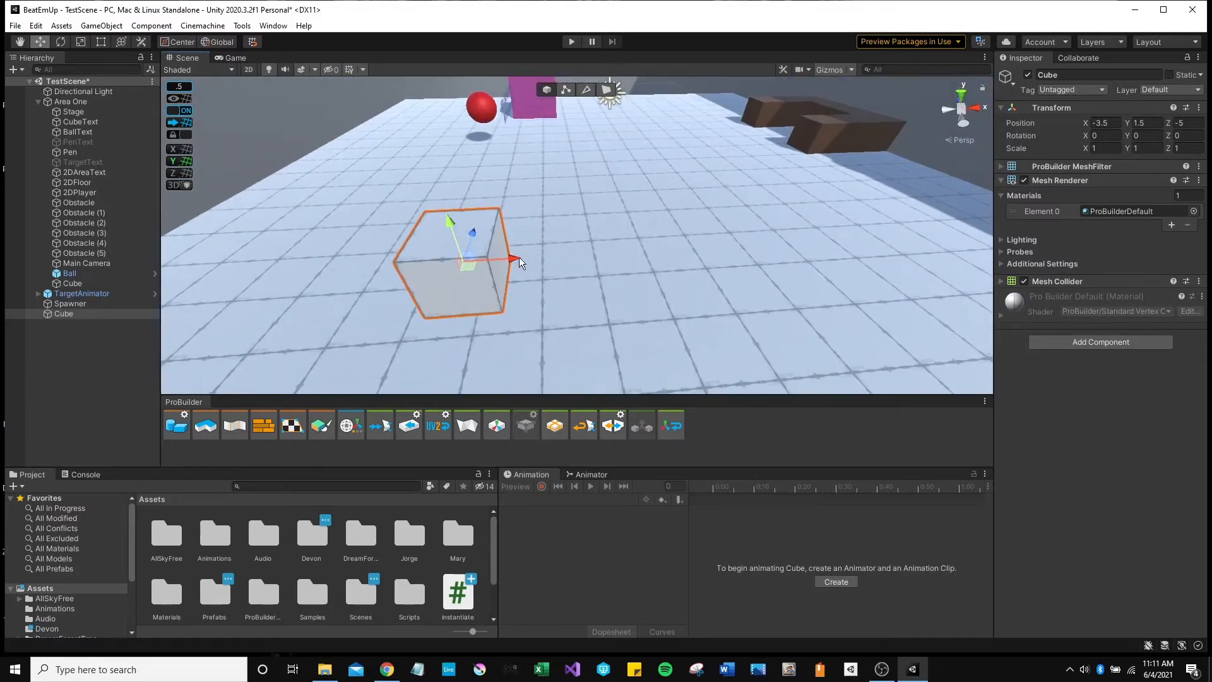
pyautogui.moveTo(518, 256); pyautogui.dragTo(611, 262)
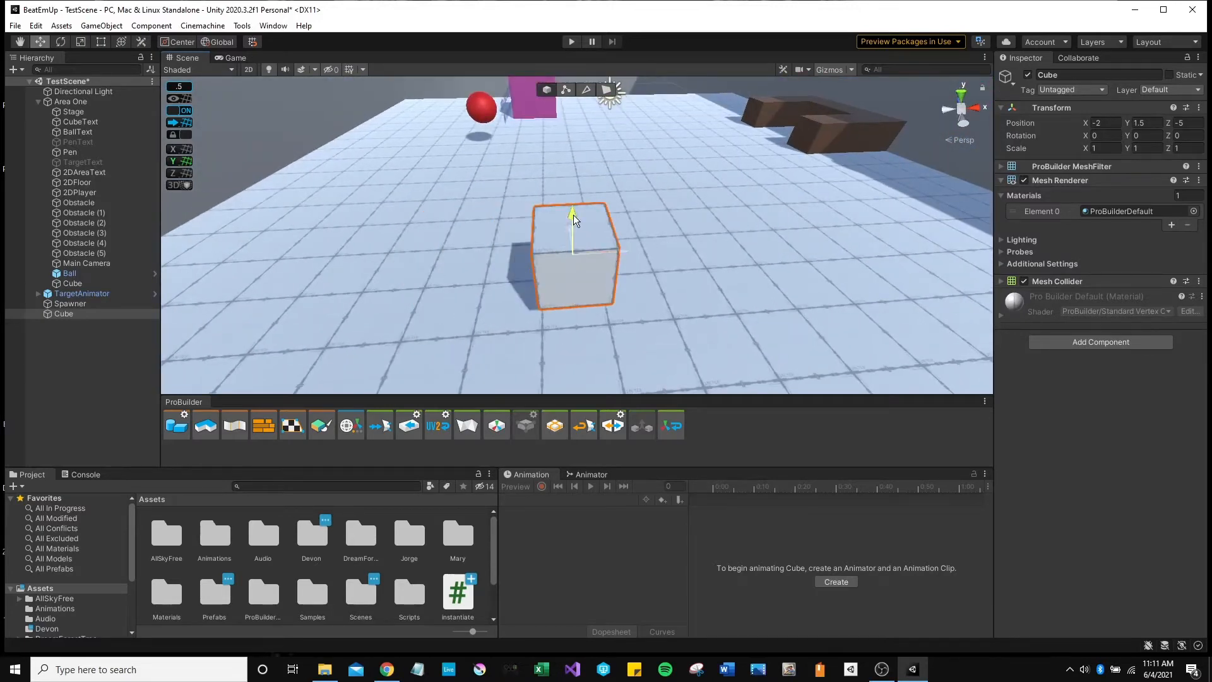
pyautogui.moveTo(573, 215); pyautogui.dragTo(577, 237)
pyautogui.moveTo(577, 236); pyautogui.dragTo(713, 348, button='right')
pyautogui.moveTo(903, 350); pyautogui.dragTo(893, 373, button='right')
pyautogui.press('d')
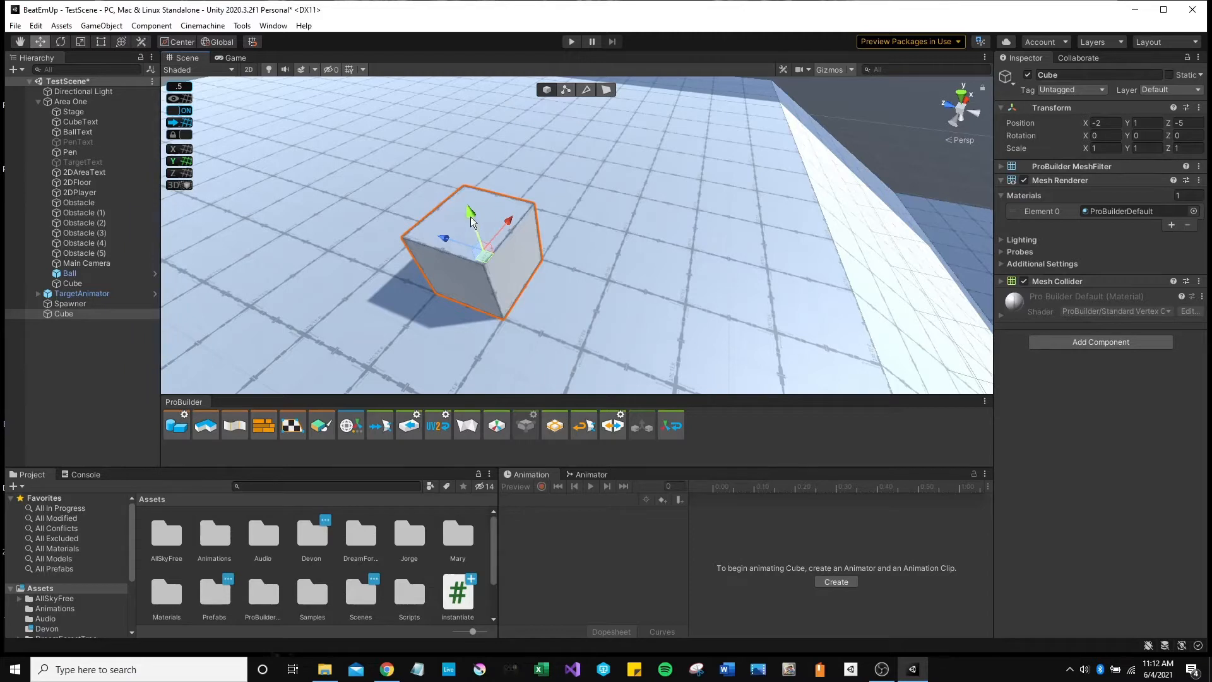
pyautogui.moveTo(470, 214)
pyautogui.mouseDown()
pyautogui.moveTo(463, 146)
pyautogui.moveTo(476, 203)
pyautogui.moveTo(467, 165)
pyautogui.moveTo(440, 205)
pyautogui.moveTo(375, 180)
pyautogui.moveTo(459, 207)
pyautogui.mouseUp()
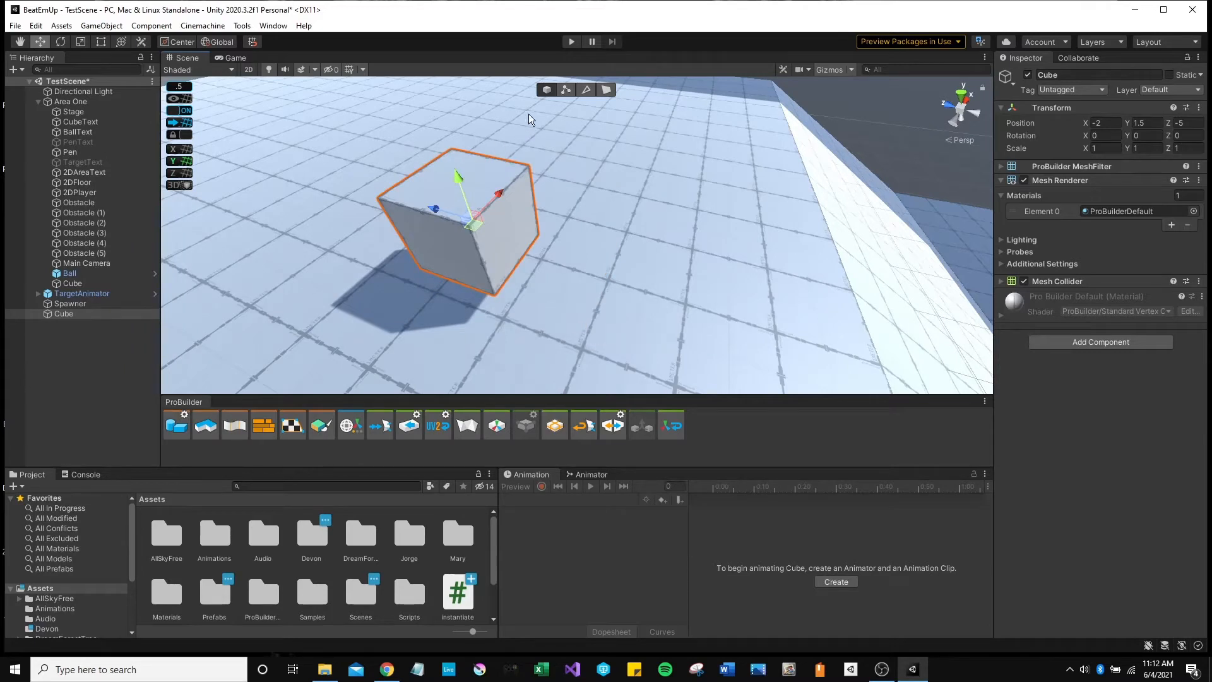
# In Vertex mode, pull a top corner vertex up into a wedge, then undo the move.
pyautogui.click(565, 90)
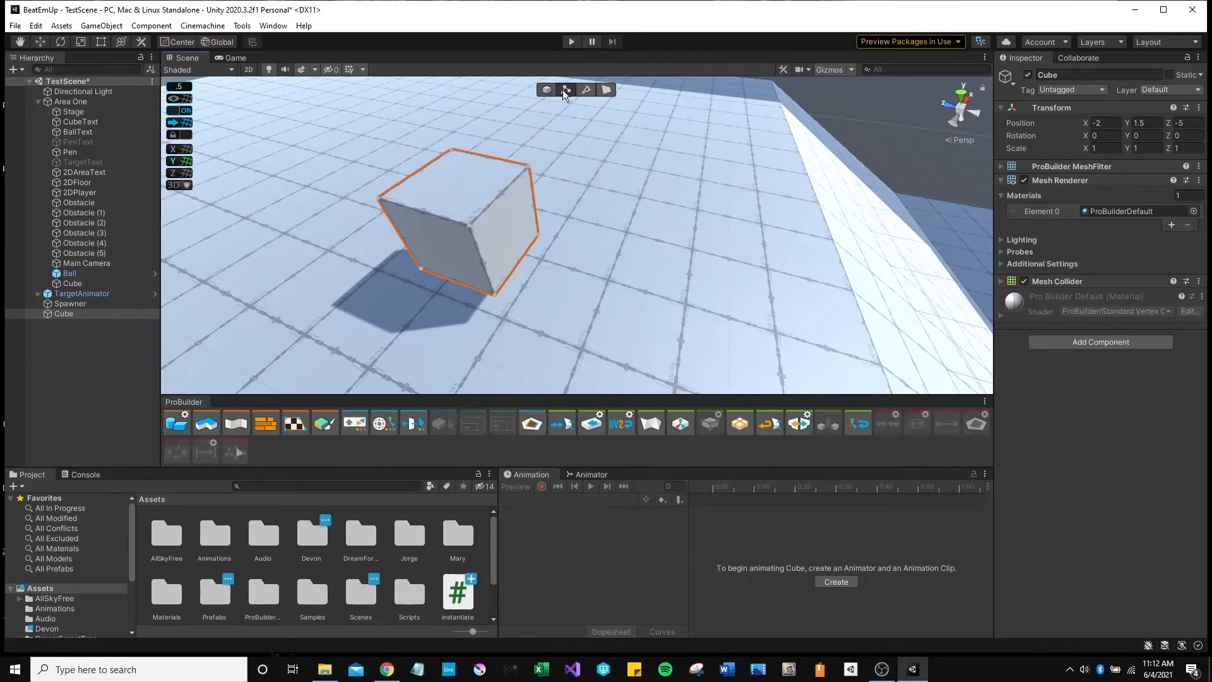
pyautogui.moveTo(567, 168)
pyautogui.mouseDown(button='right')
pyautogui.moveTo(561, 175)
pyautogui.moveTo(579, 161)
pyautogui.moveTo(559, 172)
pyautogui.mouseUp(button='right')
pyautogui.press('w')
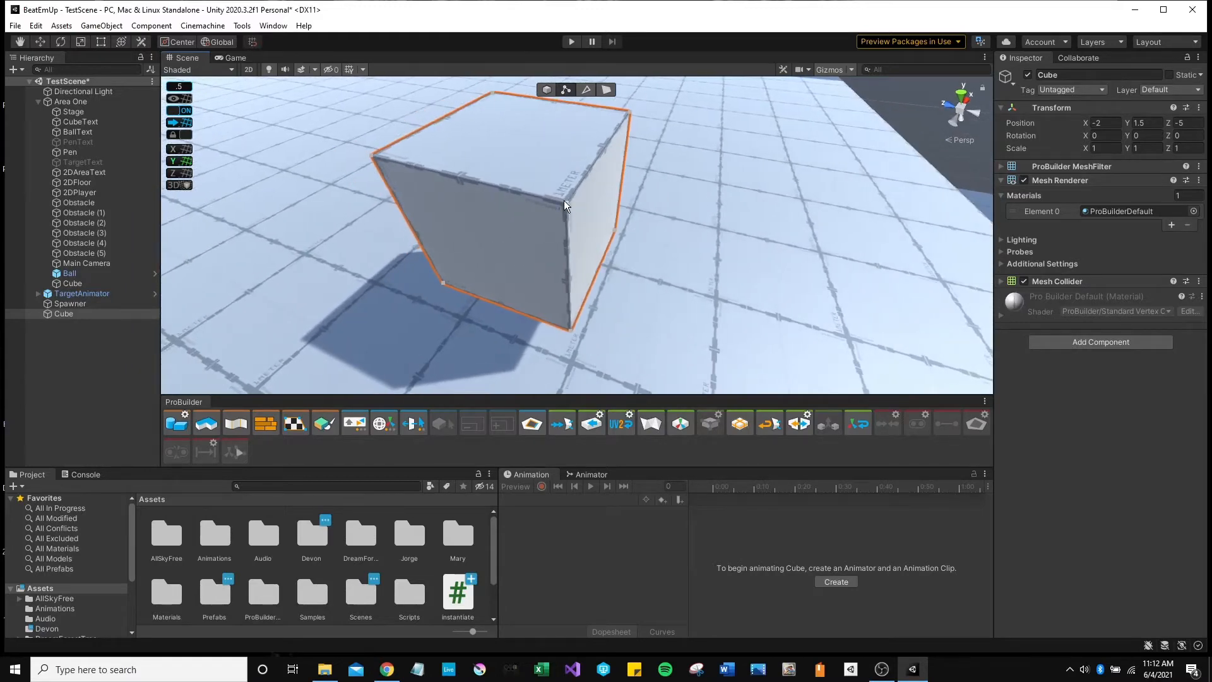
pyautogui.click(563, 200)
pyautogui.press('a')
pyautogui.moveTo(582, 221); pyautogui.dragTo(509, 130, button='right')
pyautogui.click(621, 133)
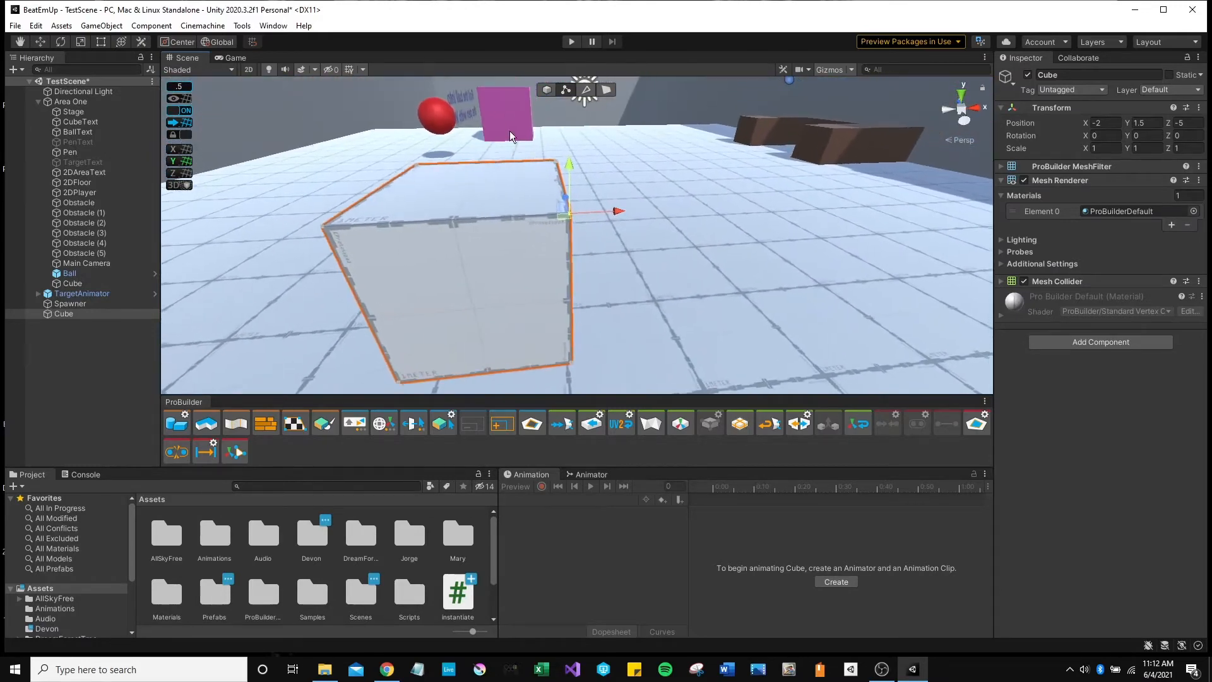
pyautogui.moveTo(567, 158); pyautogui.dragTo(565, 88)
pyautogui.moveTo(565, 93); pyautogui.dragTo(635, 206, button='right')
pyautogui.moveTo(634, 202)
pyautogui.mouseDown()
pyautogui.moveTo(645, 183)
pyautogui.moveTo(756, 166)
pyautogui.moveTo(638, 191)
pyautogui.mouseUp()
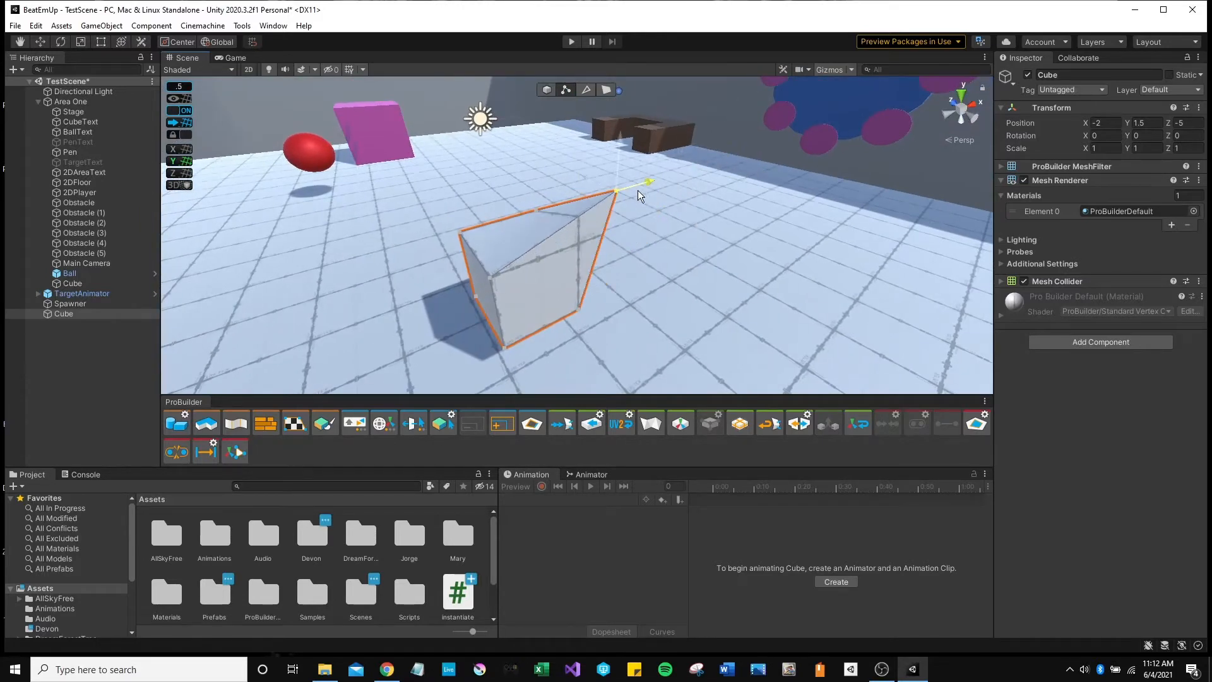
pyautogui.moveTo(612, 149); pyautogui.dragTo(622, 196)
pyautogui.hotkey('ctrl', 'z')
pyautogui.hotkey('ctrl', 'z')
pyautogui.hotkey('ctrl', 'z')
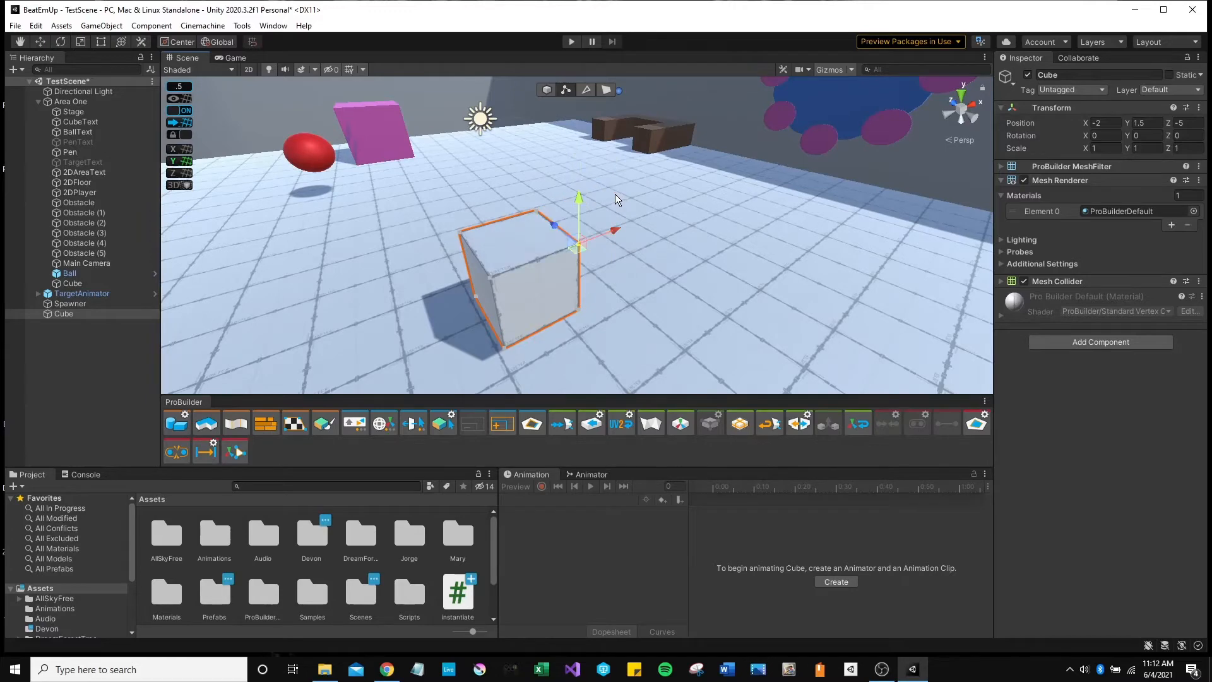
# Select two vertices and slide them along Z to form a ramp.
pyautogui.moveTo(622, 293); pyautogui.dragTo(682, 312, button='right')
pyautogui.press('a')
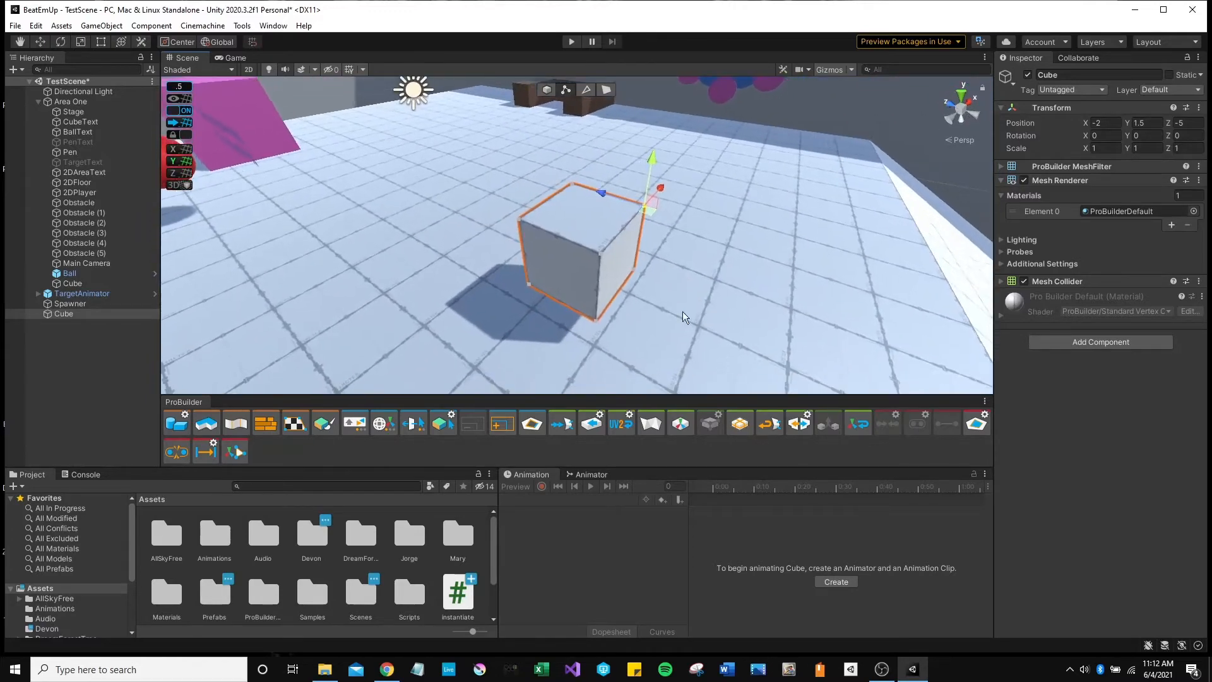
pyautogui.keyDown('shift'); pyautogui.click(601, 255); pyautogui.keyUp('shift')
pyautogui.moveTo(675, 264); pyautogui.dragTo(657, 233, button='right')
pyautogui.press('a')
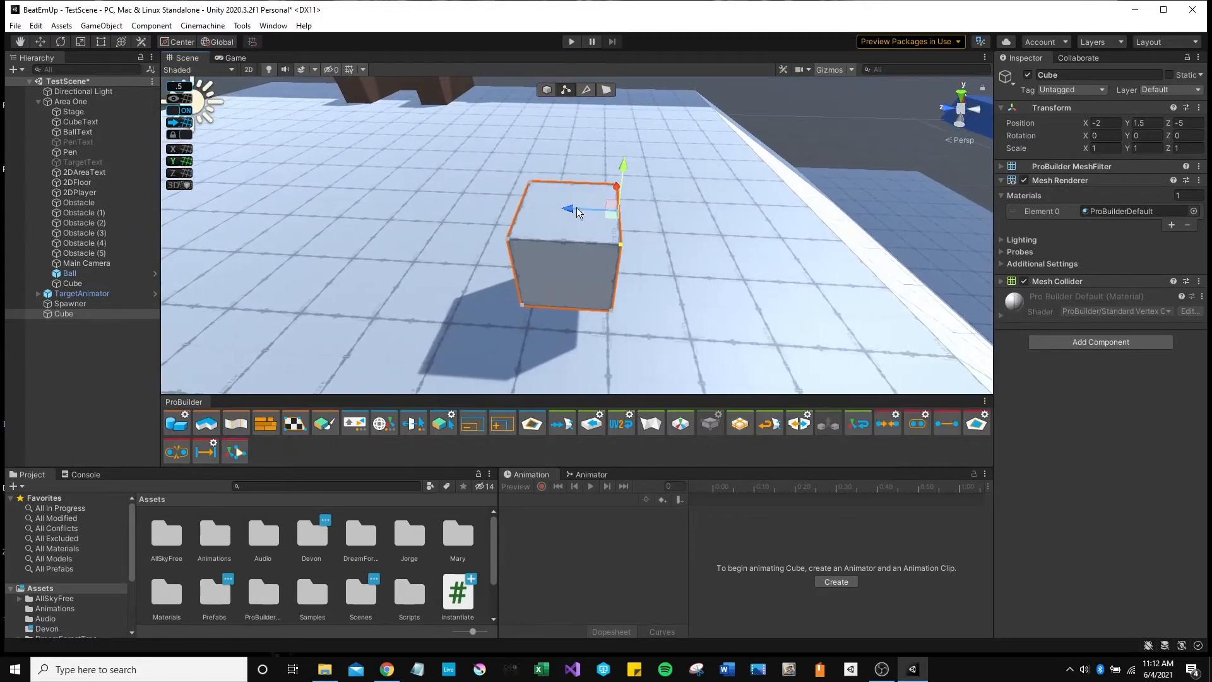
pyautogui.moveTo(570, 209); pyautogui.dragTo(484, 215)
pyautogui.press('d')
pyautogui.moveTo(633, 229); pyautogui.dragTo(570, 202, button='right')
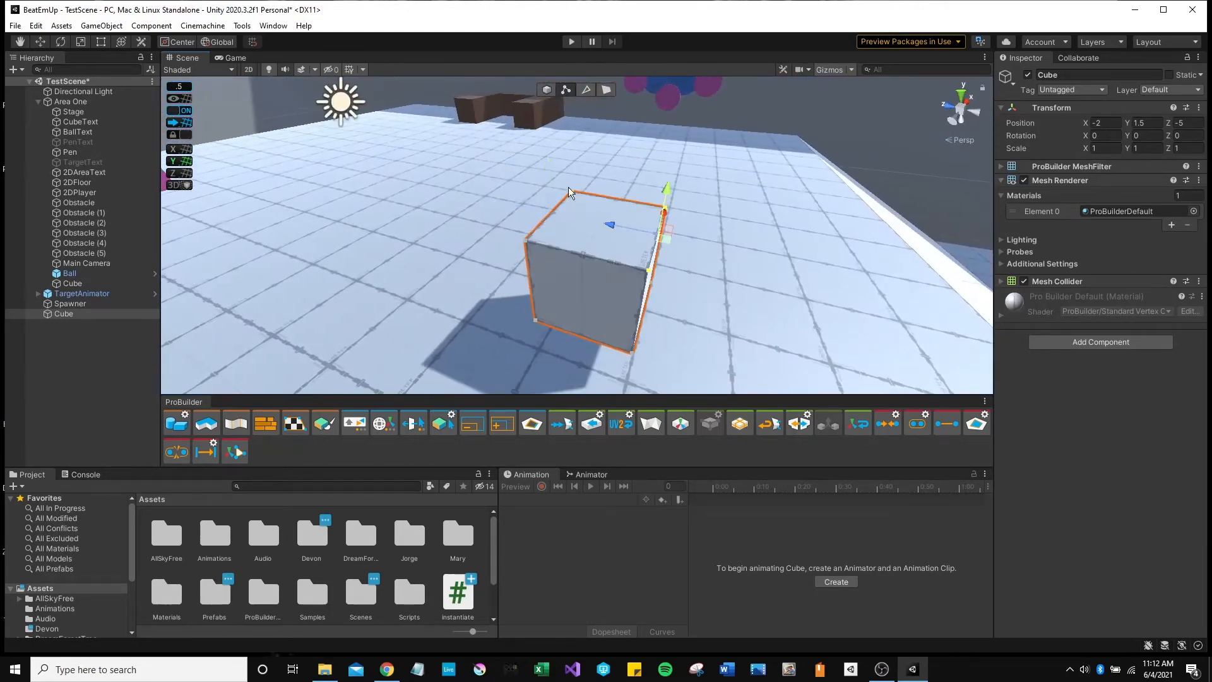
# In Edge mode, shift the top front-right edge sideways into a wedge, then undo it.
pyautogui.click(586, 89)
pyautogui.moveTo(645, 218); pyautogui.dragTo(560, 229, button='right')
pyautogui.press('d')
pyautogui.click(563, 222)
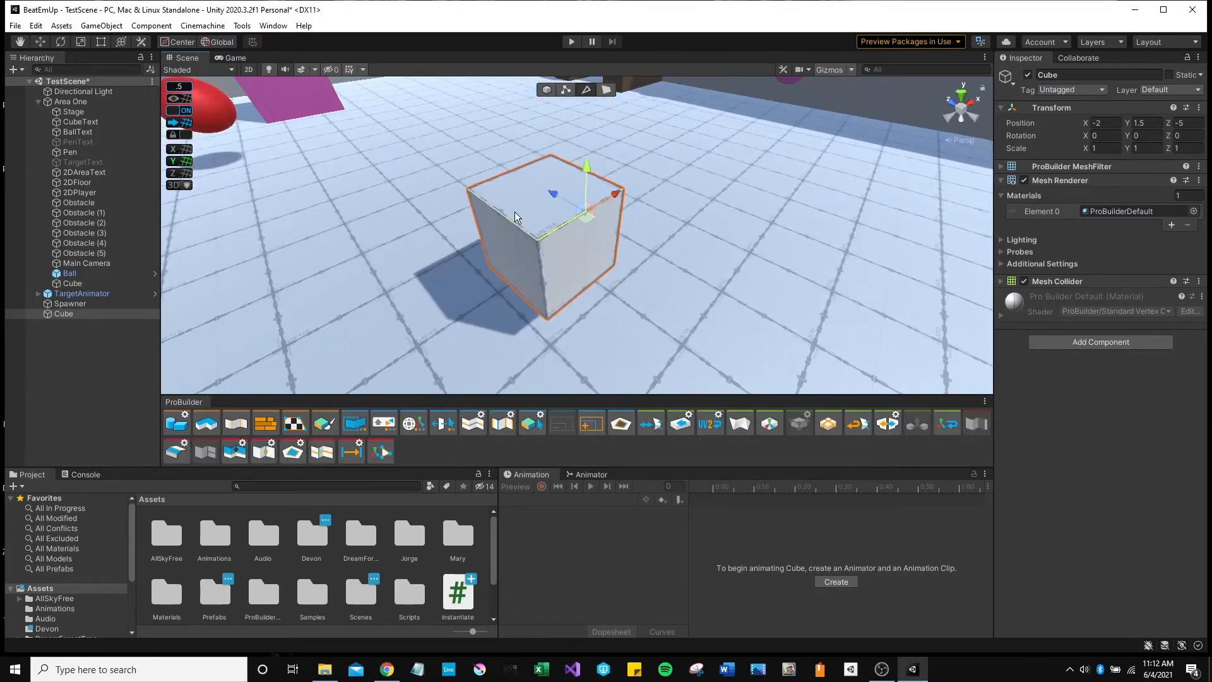
pyautogui.click(515, 216)
pyautogui.click(585, 215)
pyautogui.moveTo(579, 227); pyautogui.dragTo(656, 246, button='right')
pyautogui.moveTo(581, 196); pyautogui.dragTo(649, 252)
pyautogui.hotkey('ctrl', 'z')
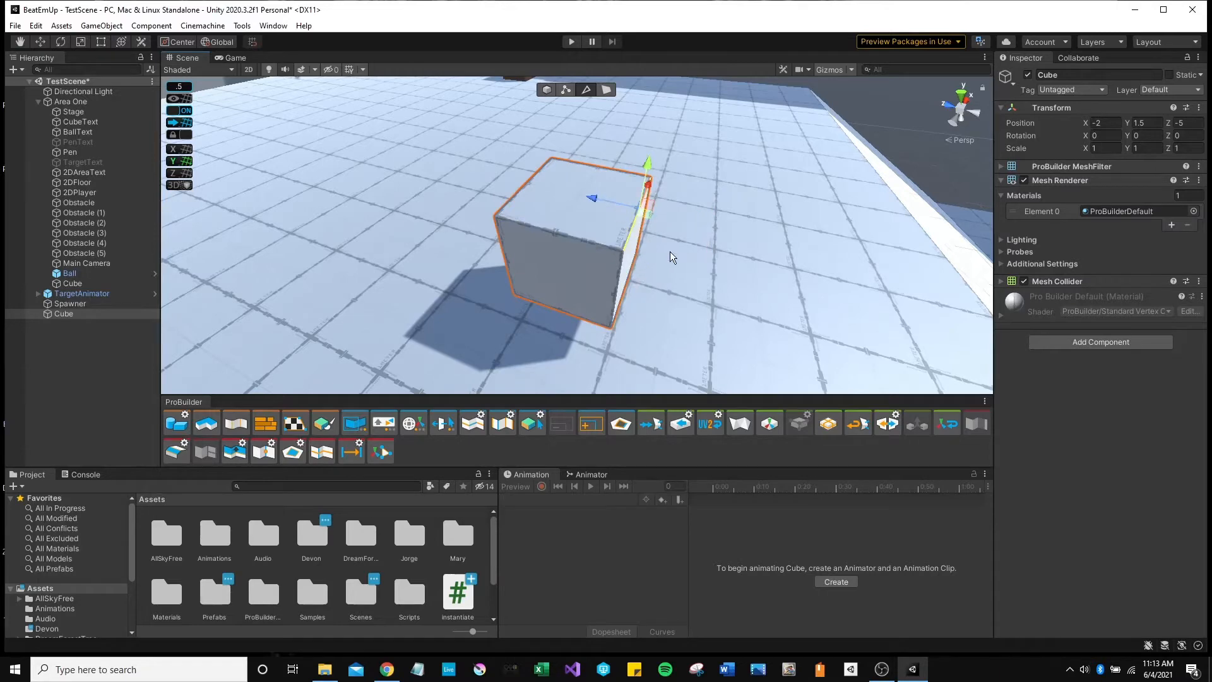
# Select several cube edges, pull them outward and up, then undo the deformation.
pyautogui.press('d')
pyautogui.moveTo(669, 252); pyautogui.dragTo(543, 266, button='right')
pyautogui.click(483, 198)
pyautogui.moveTo(618, 261); pyautogui.dragTo(507, 247, button='right')
pyautogui.press('w')
pyautogui.press('s')
pyautogui.click(539, 231)
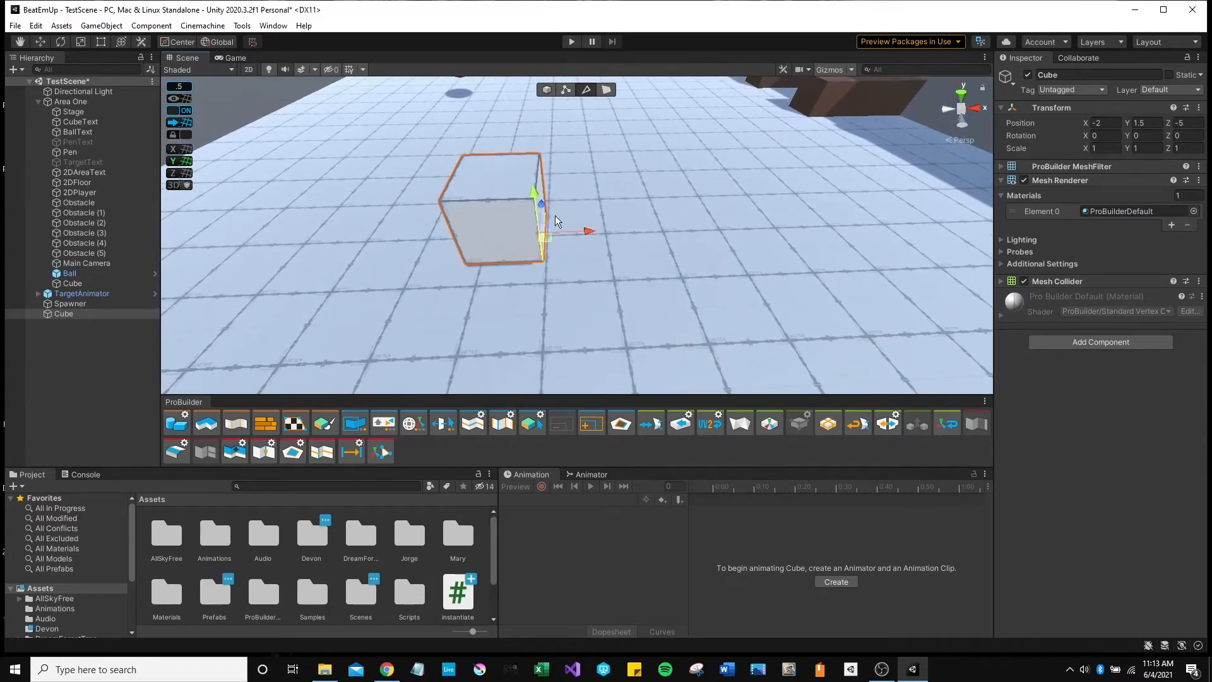
pyautogui.press('a')
pyautogui.moveTo(617, 232); pyautogui.dragTo(650, 217, button='right')
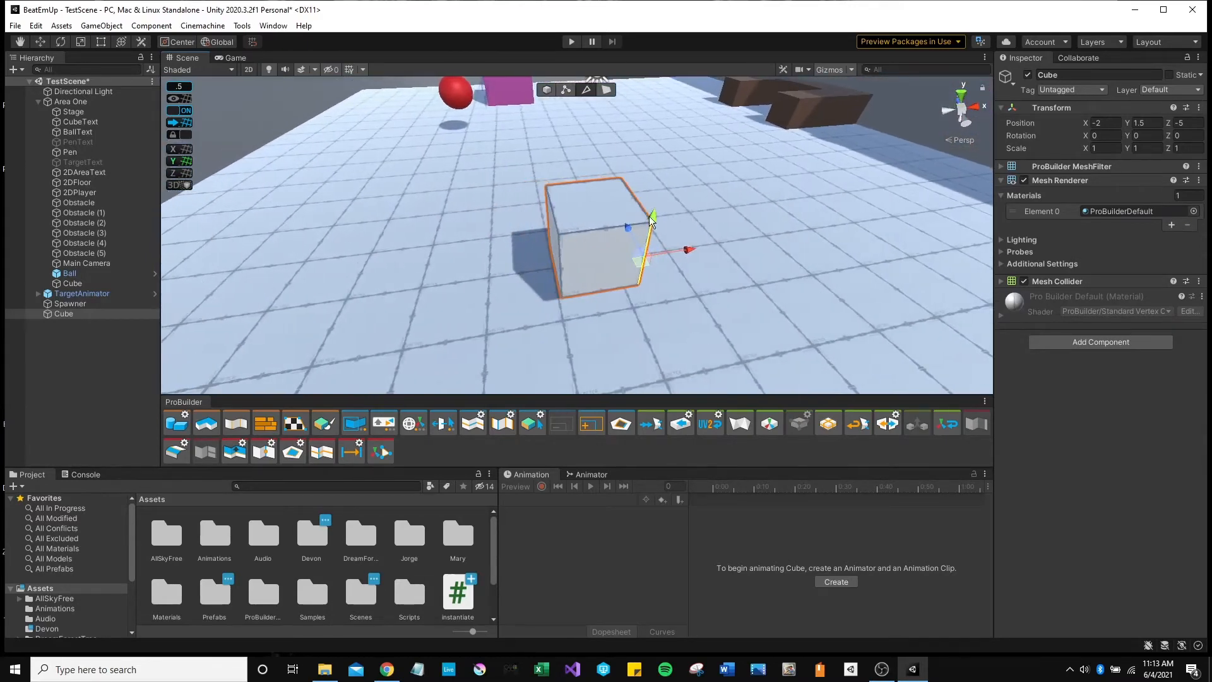
pyautogui.click(600, 232)
pyautogui.moveTo(665, 264); pyautogui.dragTo(650, 244, button='right')
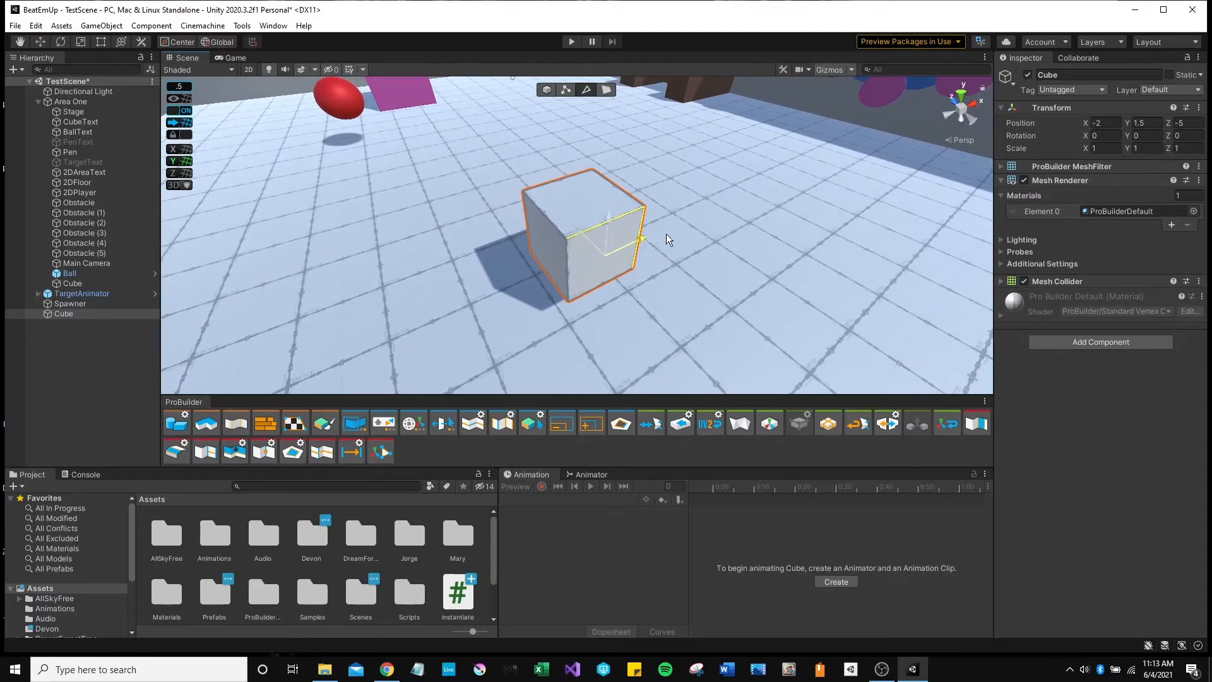
pyautogui.moveTo(665, 234); pyautogui.dragTo(612, 119)
pyautogui.moveTo(680, 235); pyautogui.dragTo(388, 238, button='right')
pyautogui.press('d')
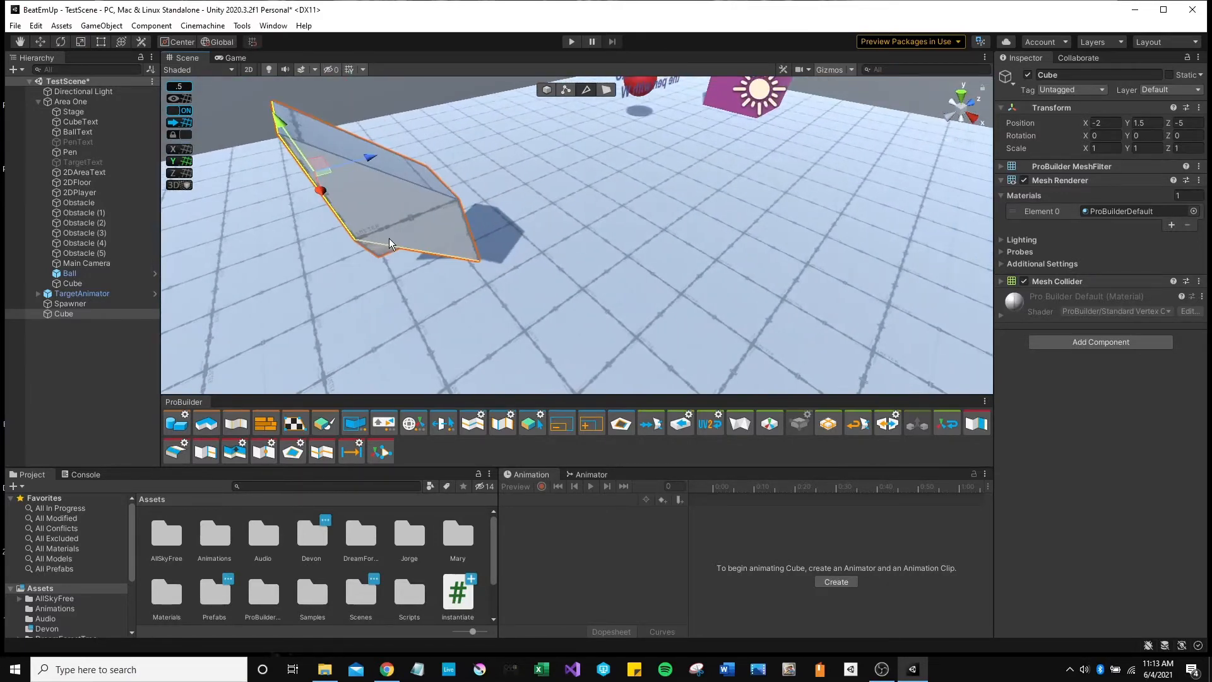
pyautogui.hotkey('ctrl', 'z')
pyautogui.press('a')
pyautogui.moveTo(453, 276); pyautogui.dragTo(758, 302, button='right')
# In Face mode, select the cube's top face and then its front face.
pyautogui.press('s')
pyautogui.press('w')
pyautogui.press('a')
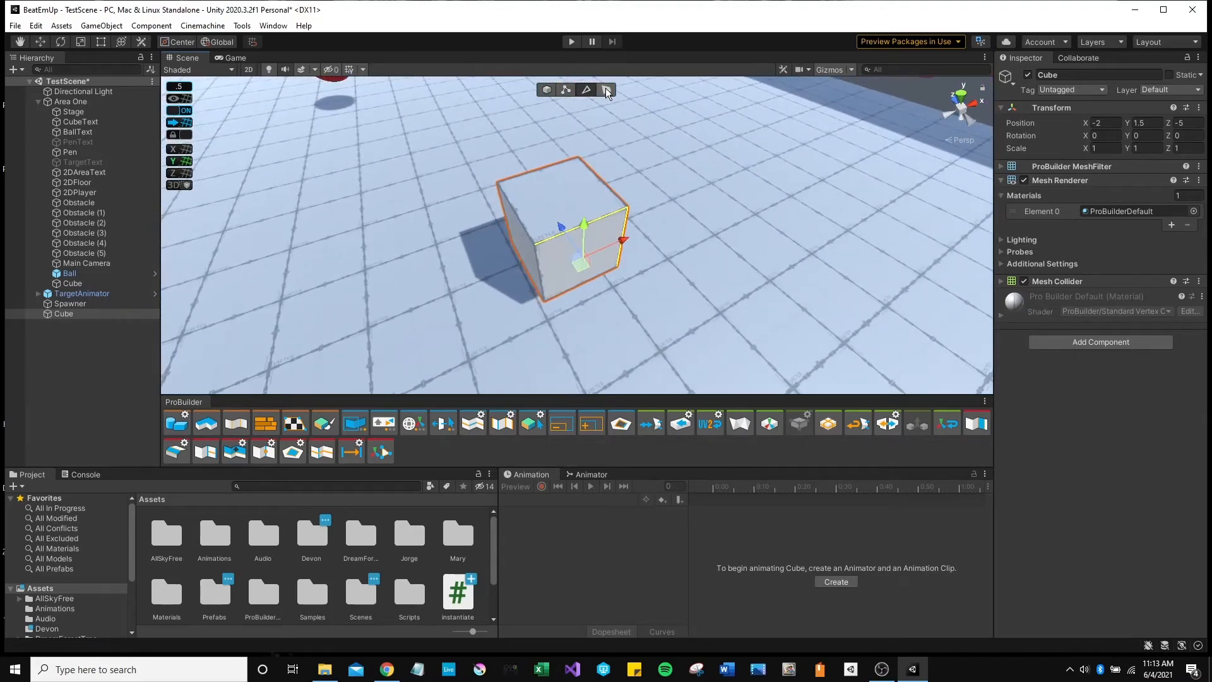
pyautogui.click(607, 90)
pyautogui.click(561, 193)
pyautogui.moveTo(561, 193); pyautogui.dragTo(529, 237, button='right')
pyautogui.click(575, 229)
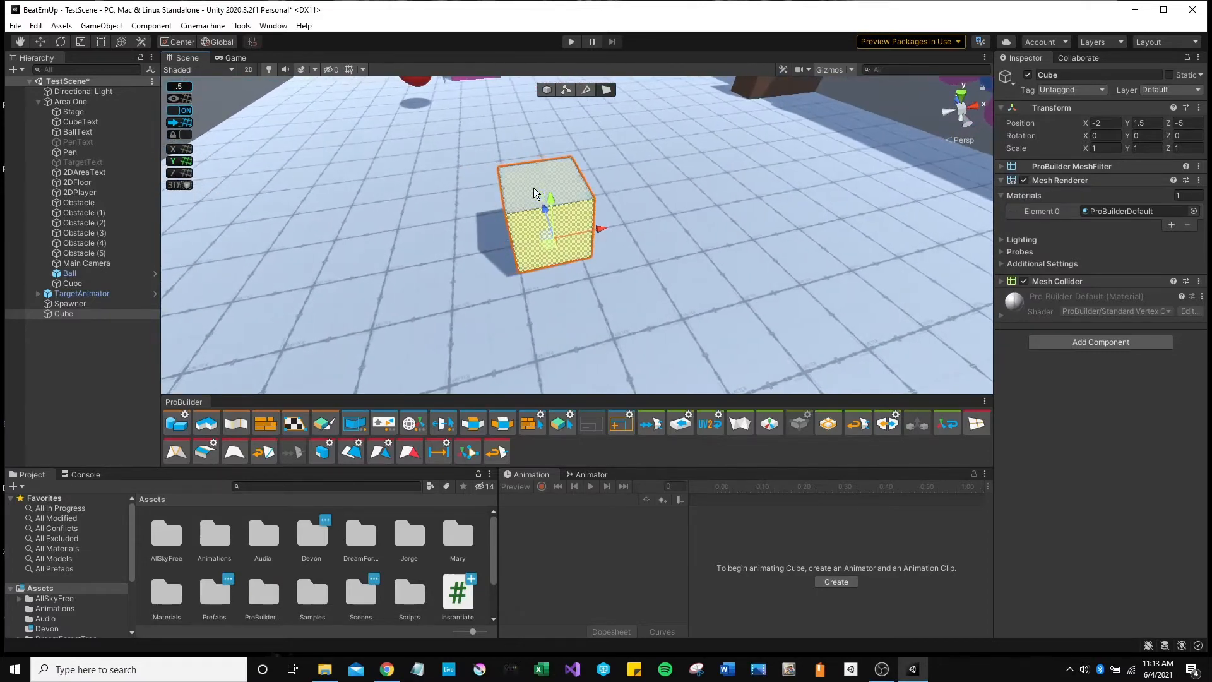
# Back in Object mode, lower the cube to height Y 1.
pyautogui.click(547, 90)
pyautogui.moveTo(548, 101); pyautogui.dragTo(672, 235, button='right')
pyautogui.moveTo(597, 230); pyautogui.dragTo(598, 255)
pyautogui.moveTo(709, 310); pyautogui.dragTo(628, 188, button='right')
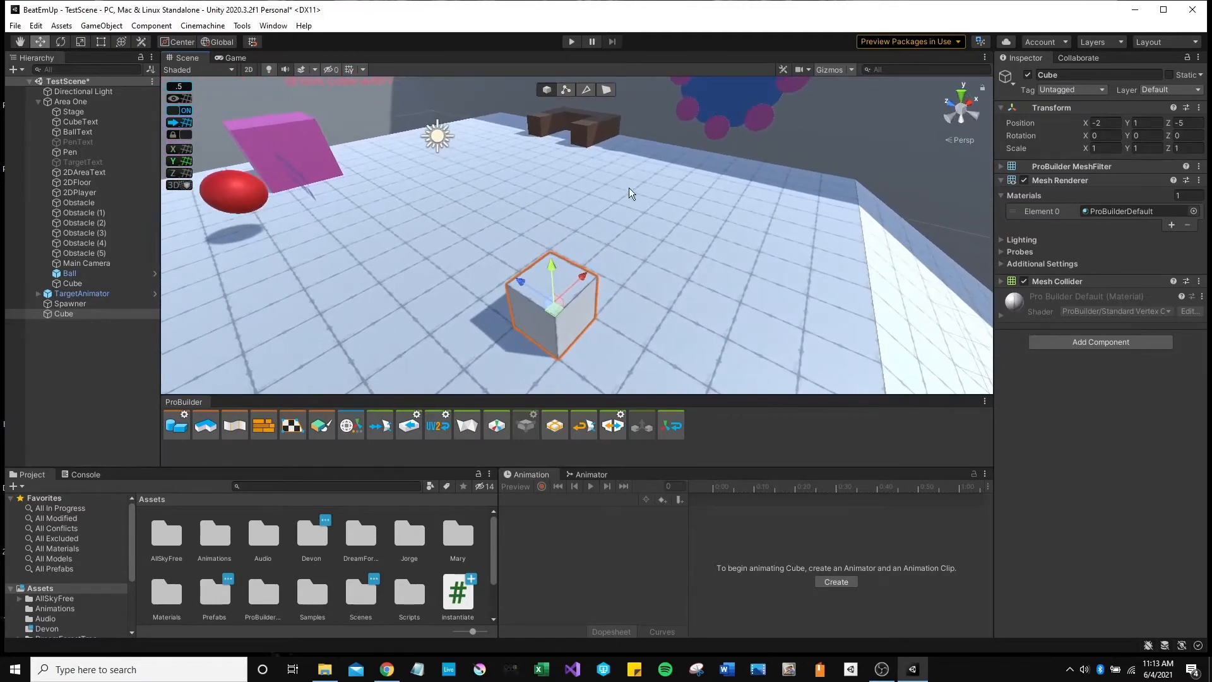
# In Face mode, push the selected side face inward to slim the block.
pyautogui.click(607, 91)
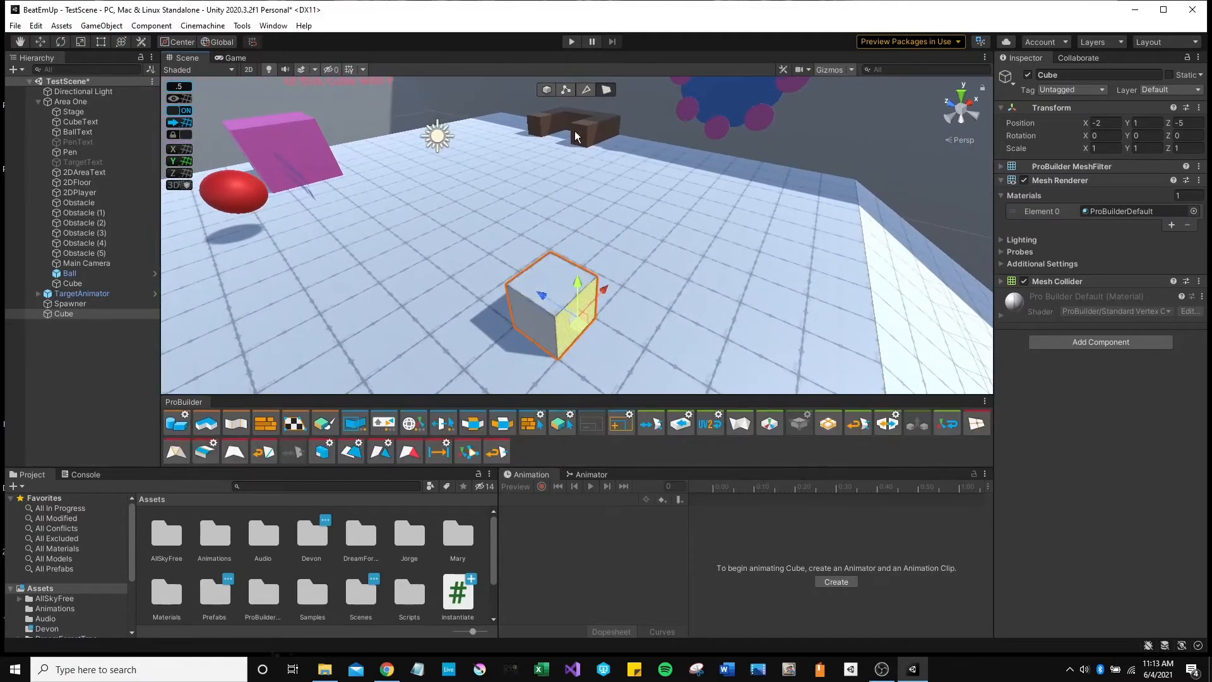
pyautogui.moveTo(625, 287); pyautogui.dragTo(687, 327, button='right')
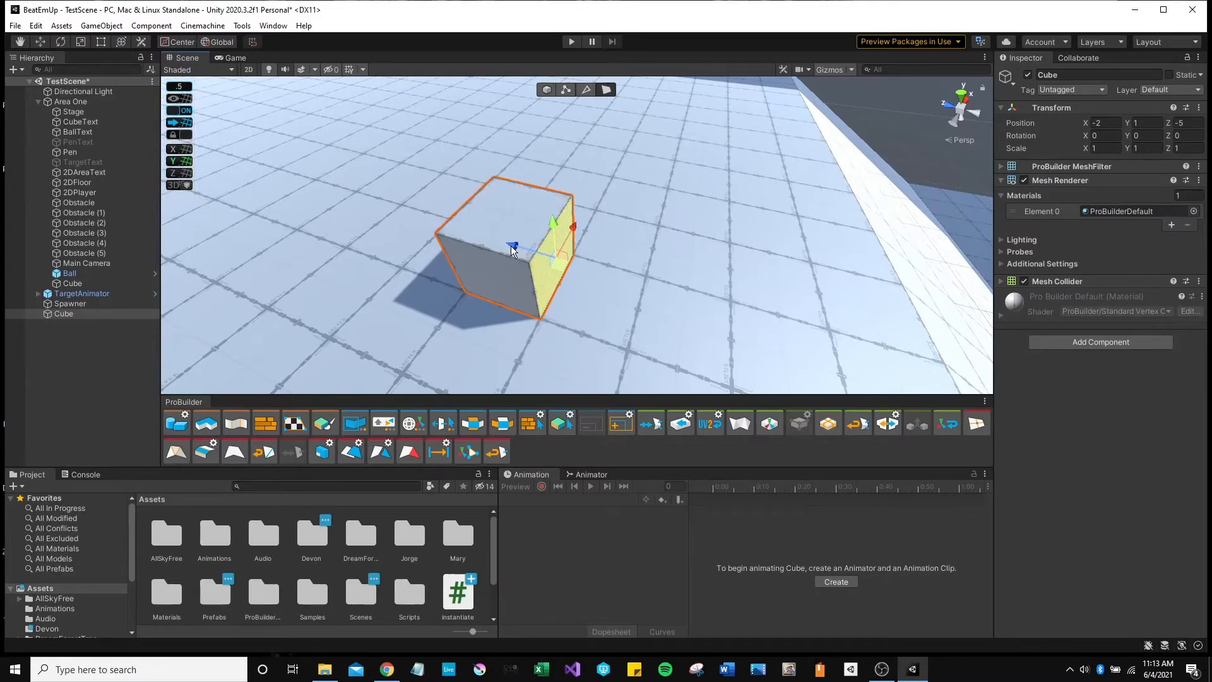
pyautogui.moveTo(511, 249); pyautogui.dragTo(637, 307)
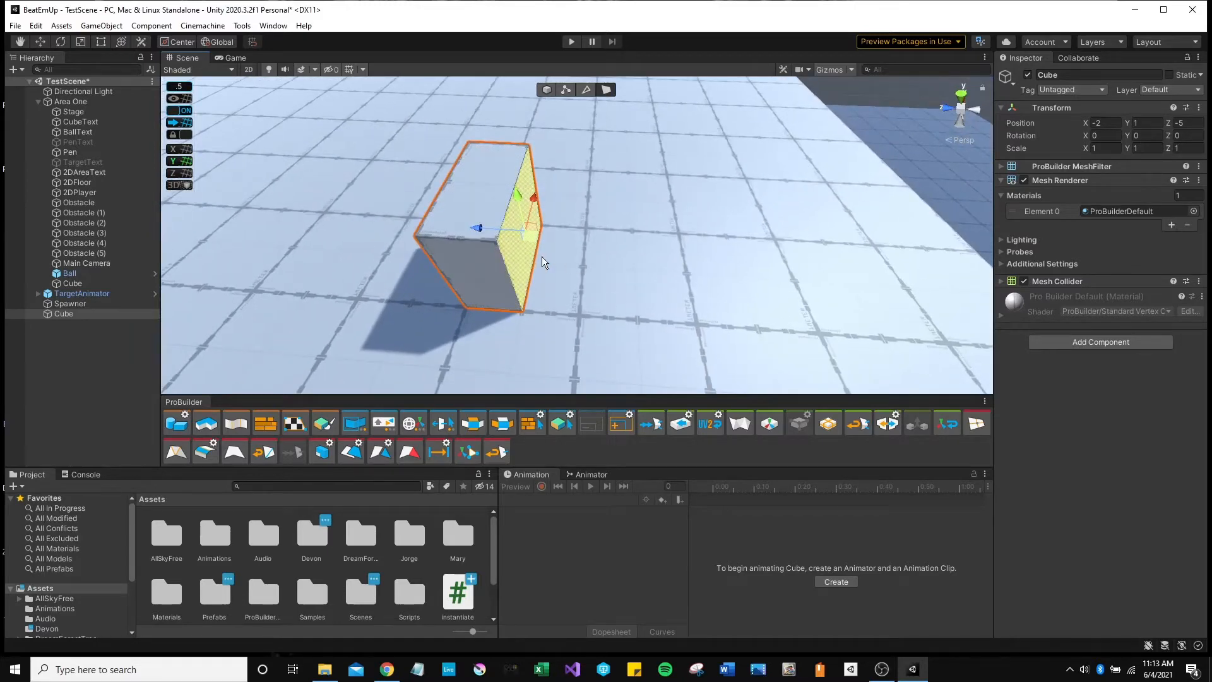
pyautogui.keyDown('alt'); pyautogui.moveTo(542, 257); pyautogui.dragTo(583, 222); pyautogui.keyUp('alt')
pyautogui.moveTo(608, 250); pyautogui.dragTo(547, 274, button='right')
# Drag the top face up along Y to make the cube taller.
pyautogui.press('w')
pyautogui.press('d')
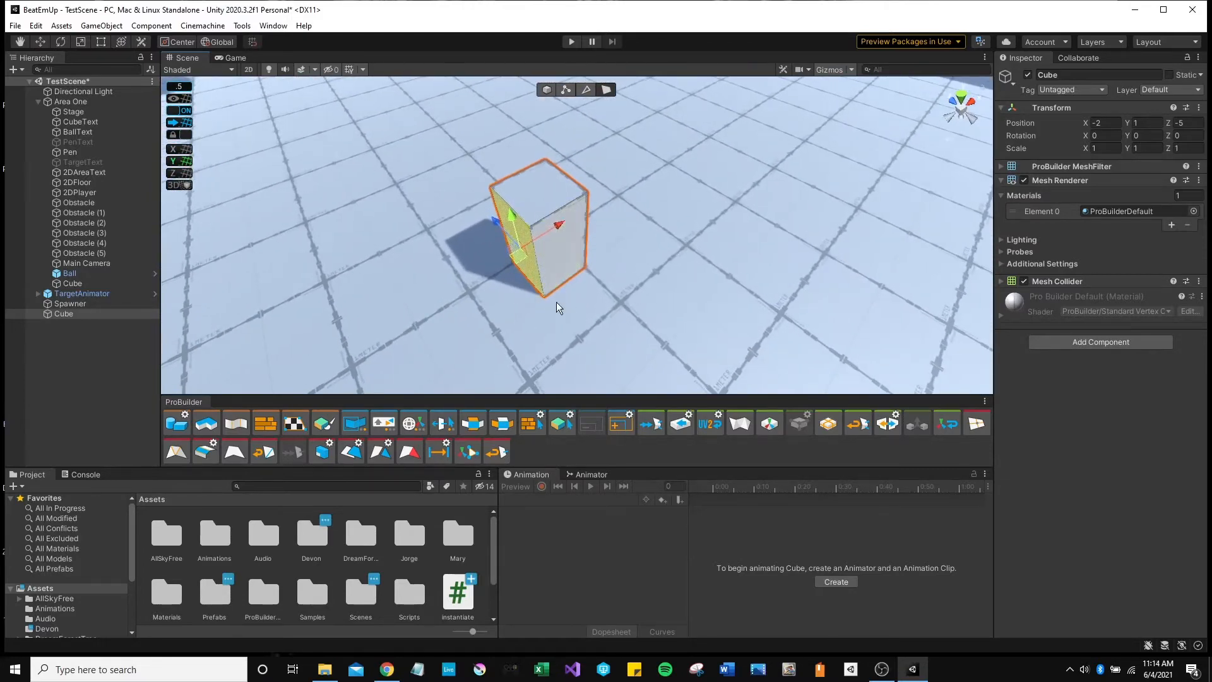
pyautogui.keyDown('alt'); pyautogui.moveTo(598, 281); pyautogui.dragTo(742, 284); pyautogui.keyUp('alt')
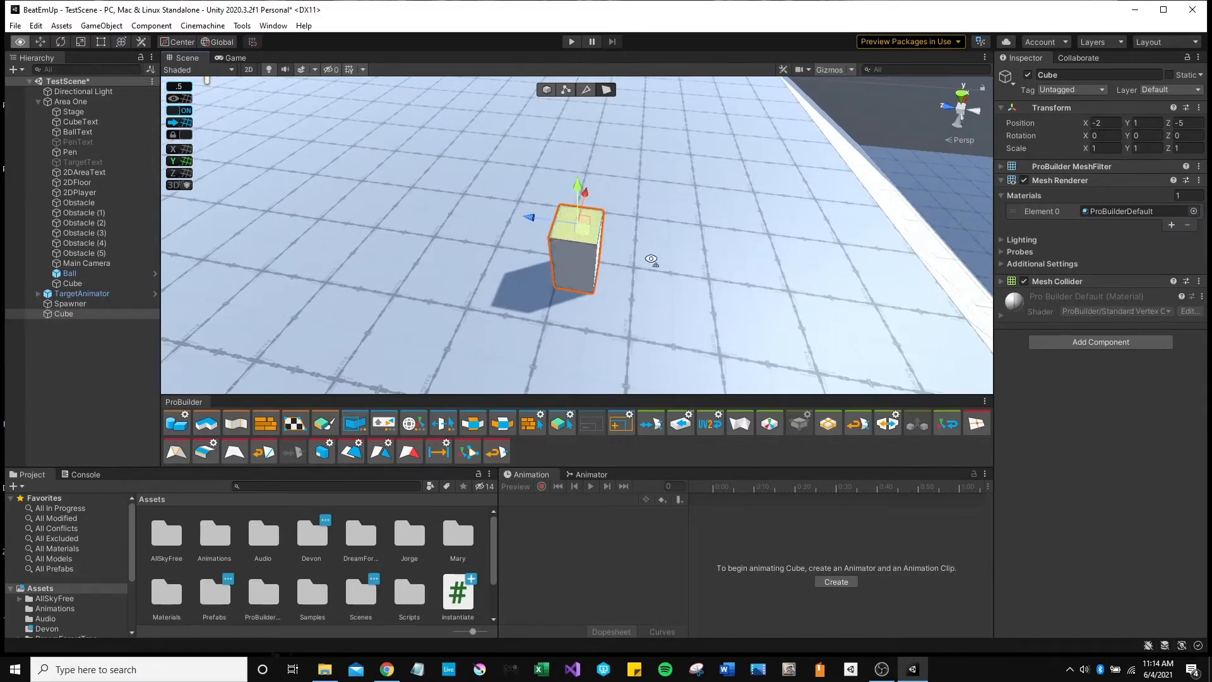
pyautogui.keyDown('alt'); pyautogui.moveTo(652, 260); pyautogui.dragTo(538, 148); pyautogui.keyUp('alt')
pyautogui.keyDown('alt'); pyautogui.moveTo(607, 280); pyautogui.dragTo(602, 242); pyautogui.keyUp('alt')
pyautogui.scroll(-3, 599, 239)
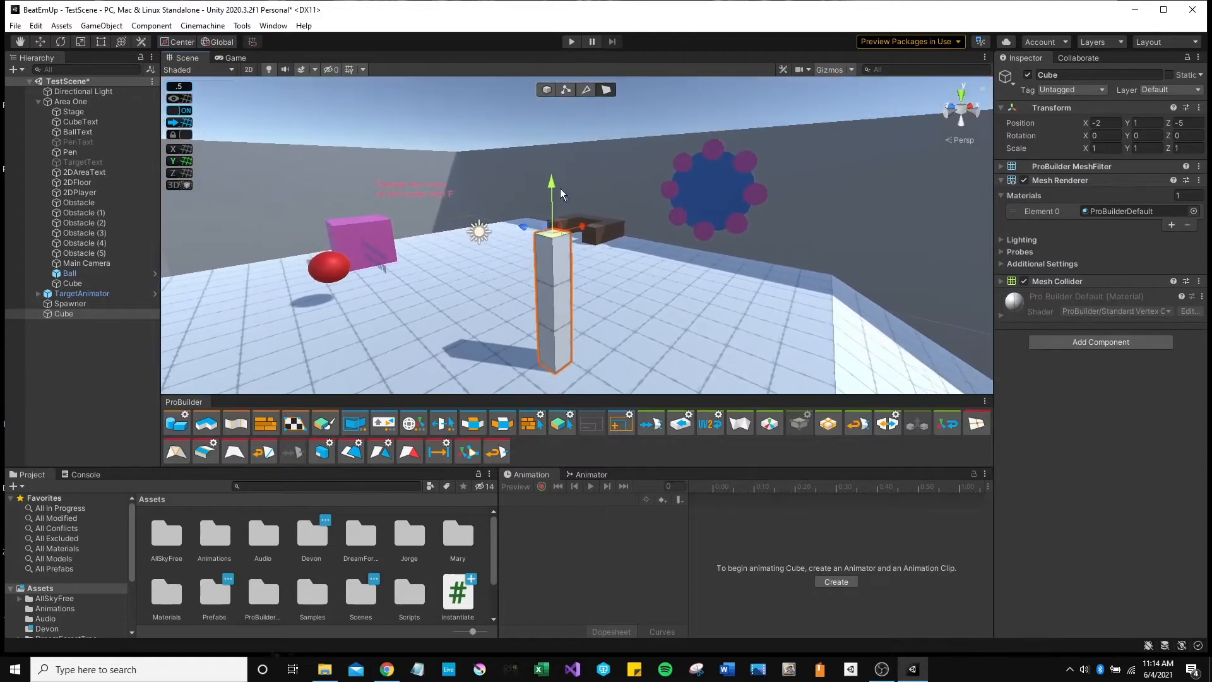
pyautogui.moveTo(550, 182); pyautogui.dragTo(547, 88)
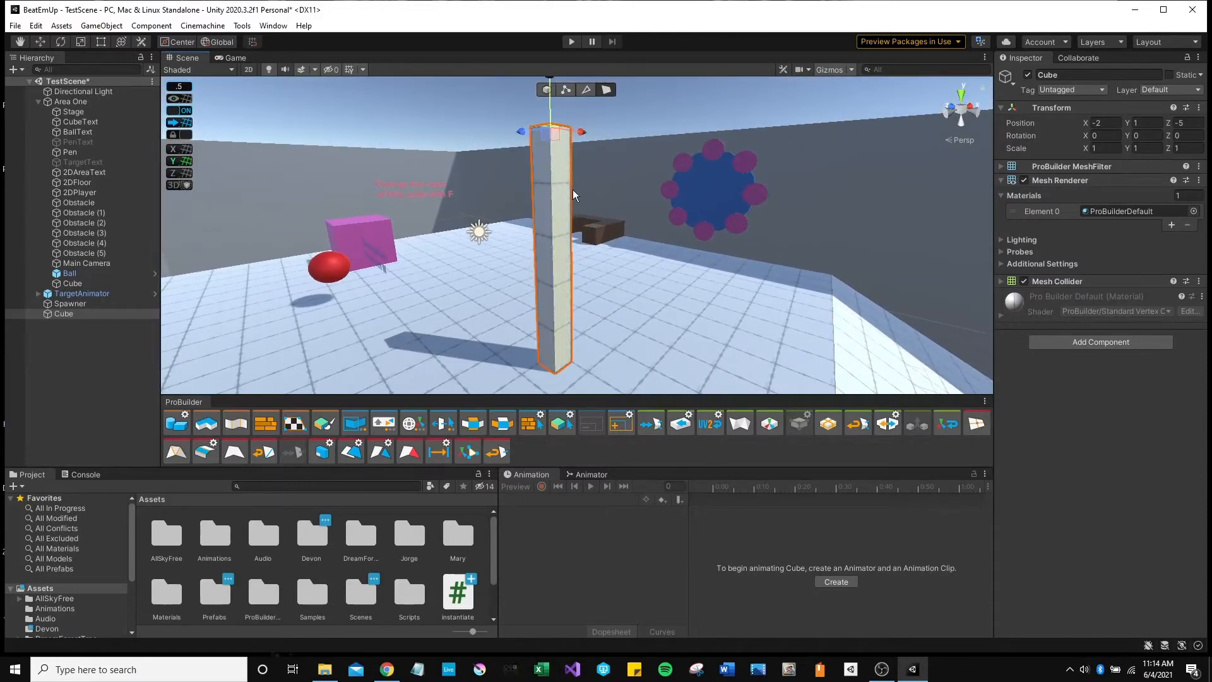
pyautogui.keyDown('alt'); pyautogui.moveTo(573, 189); pyautogui.dragTo(476, 206); pyautogui.keyUp('alt')
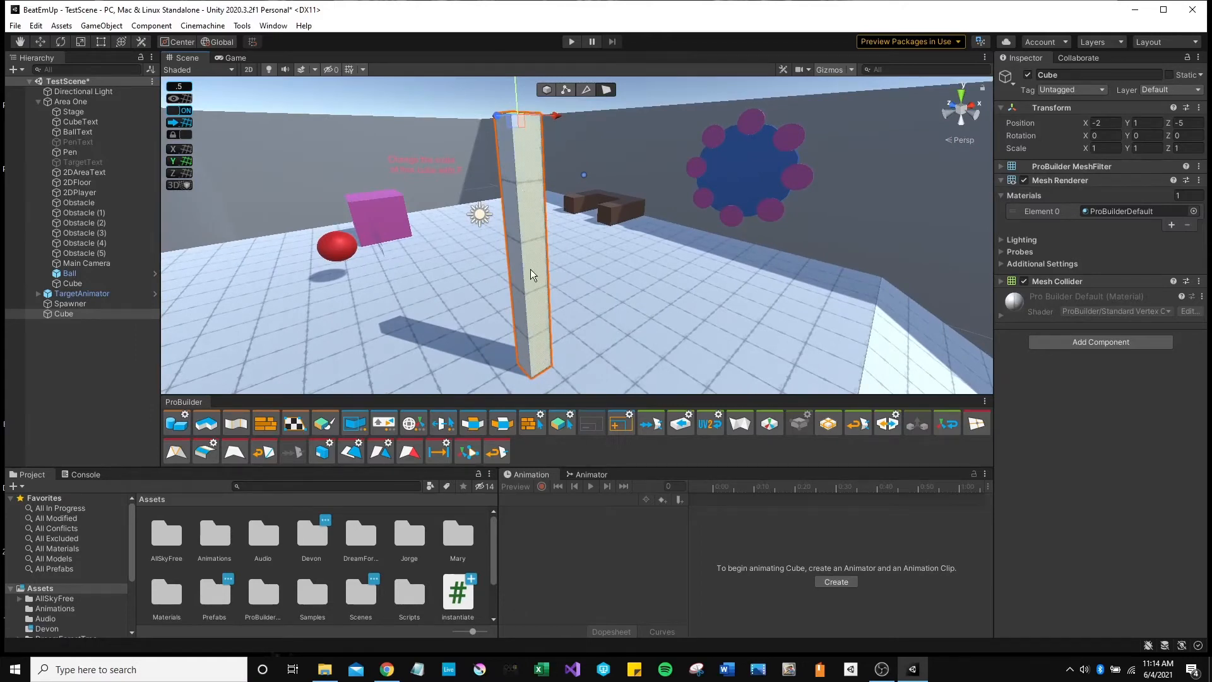
# Lift the top face further into a tall pillar, then undo and redo that stretch.
pyautogui.keyDown('alt'); pyautogui.moveTo(599, 195); pyautogui.dragTo(604, 128); pyautogui.keyUp('alt')
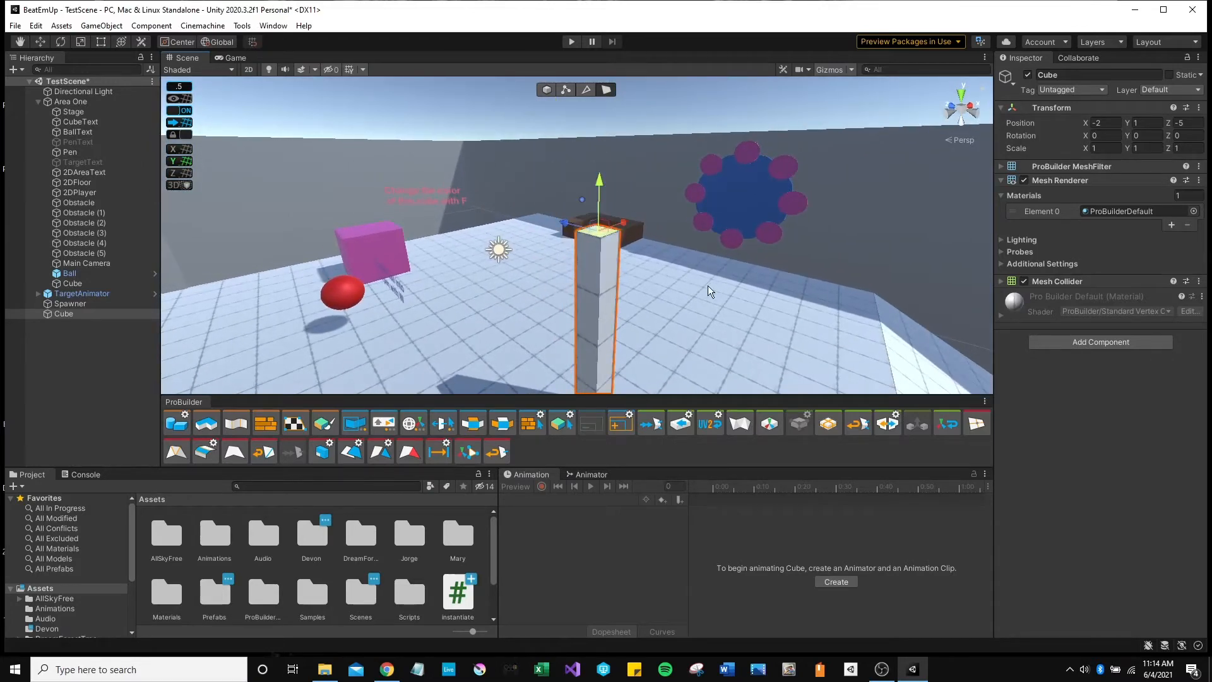
pyautogui.keyDown('alt'); pyautogui.moveTo(707, 286); pyautogui.dragTo(993, 315); pyautogui.keyUp('alt')
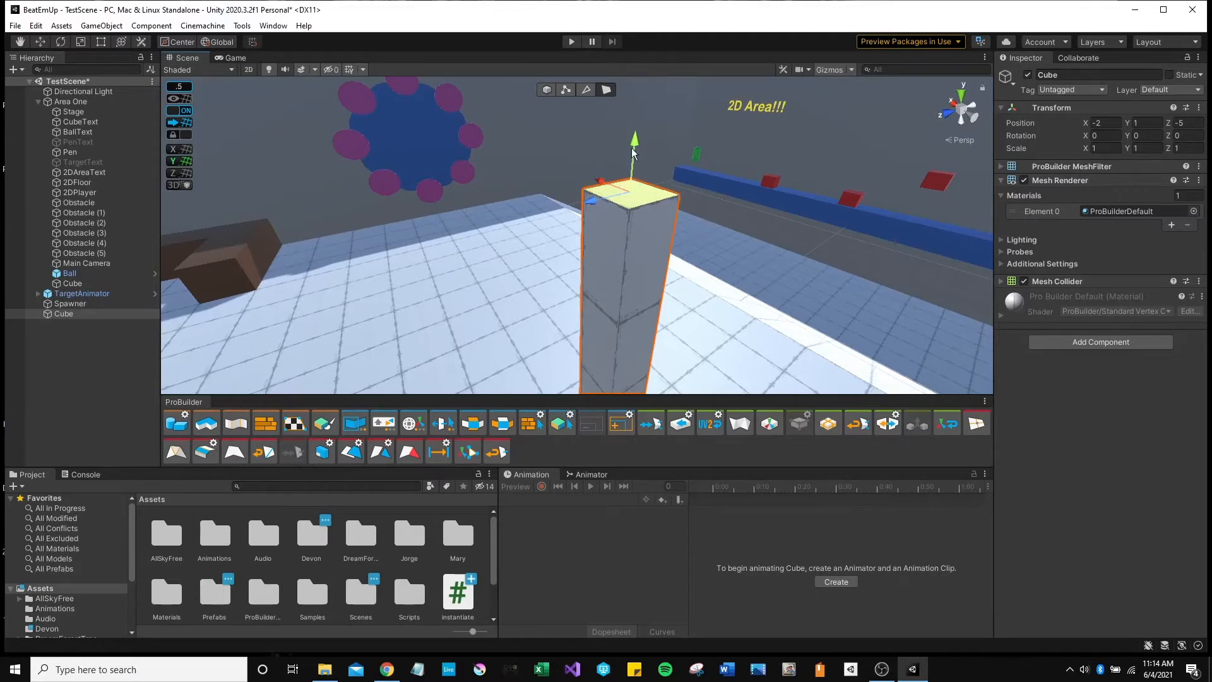
pyautogui.moveTo(636, 149); pyautogui.dragTo(636, 100)
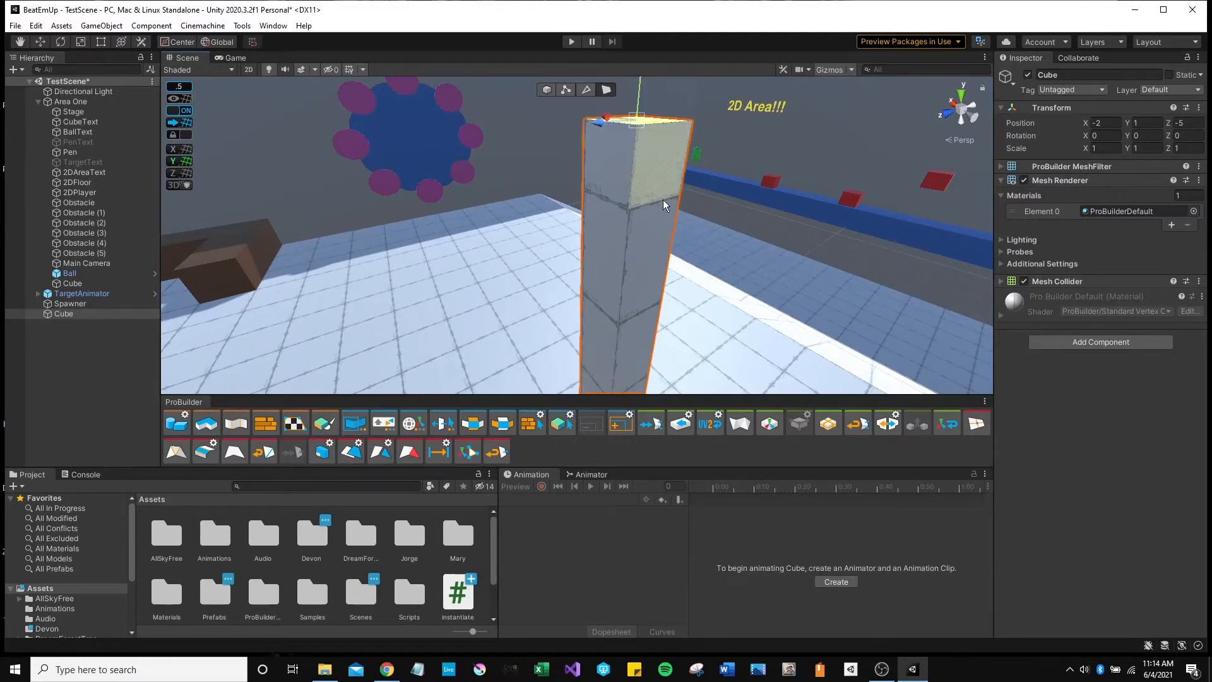
pyautogui.moveTo(701, 238); pyautogui.dragTo(656, 208, button='right')
pyautogui.press('w')
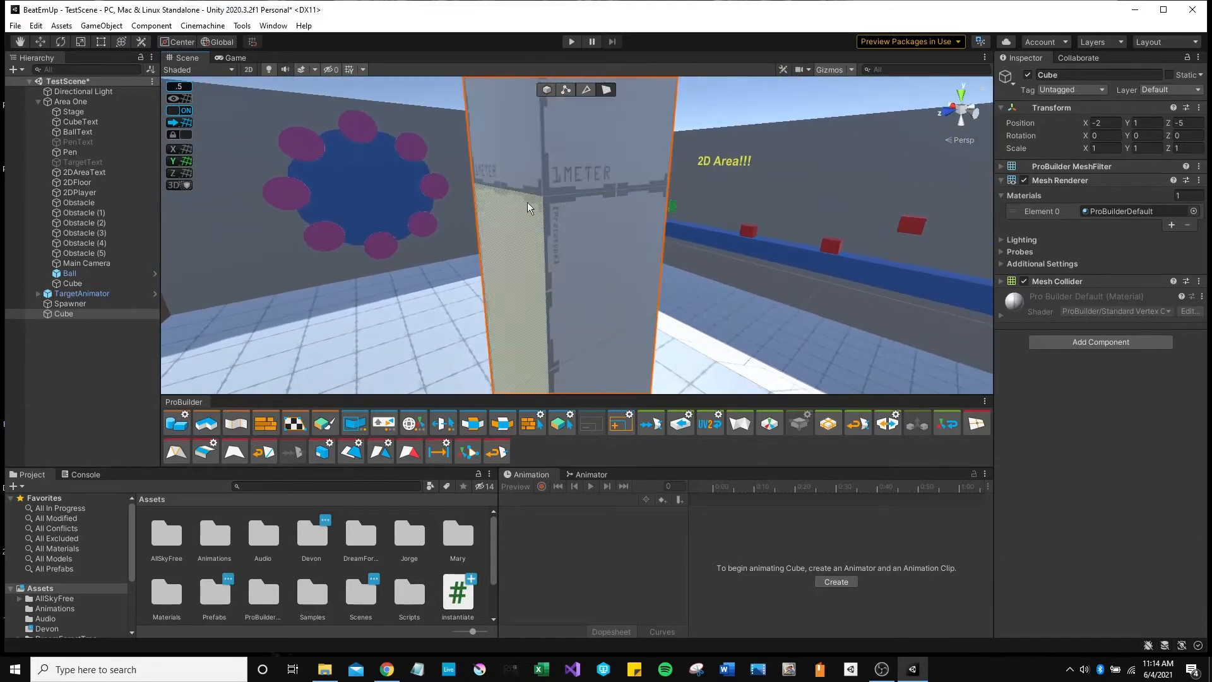
pyautogui.scroll(-6, 528, 205)
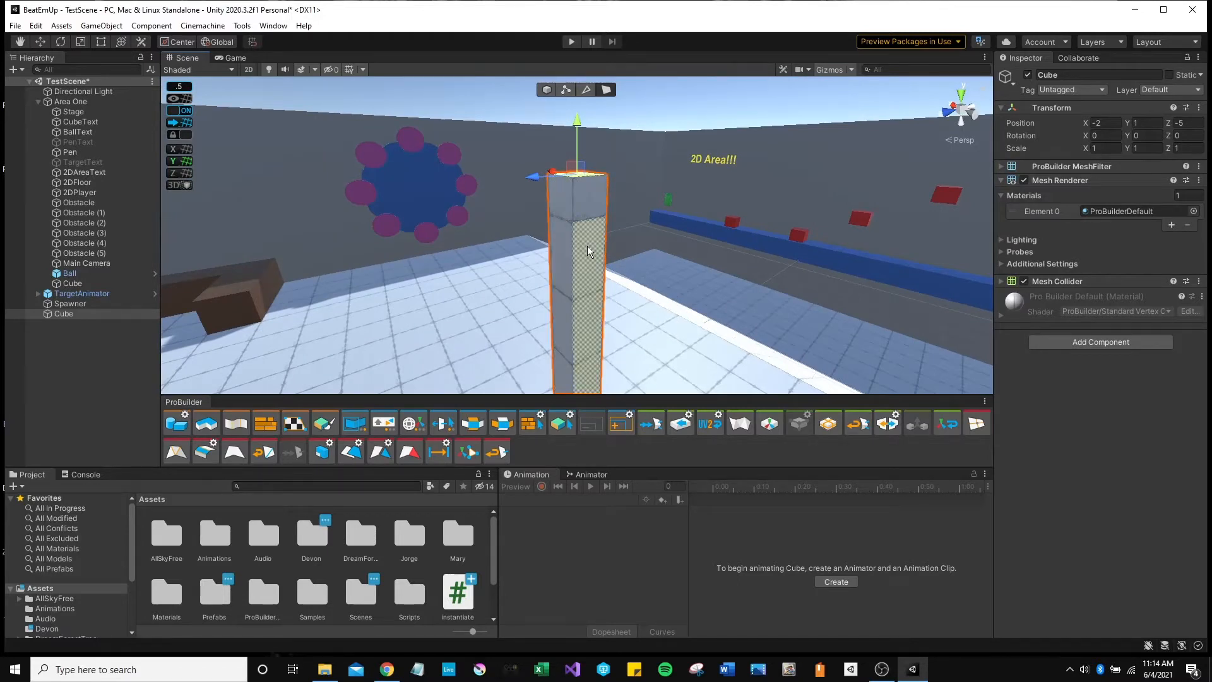
pyautogui.hotkey('ctrl', 'z')
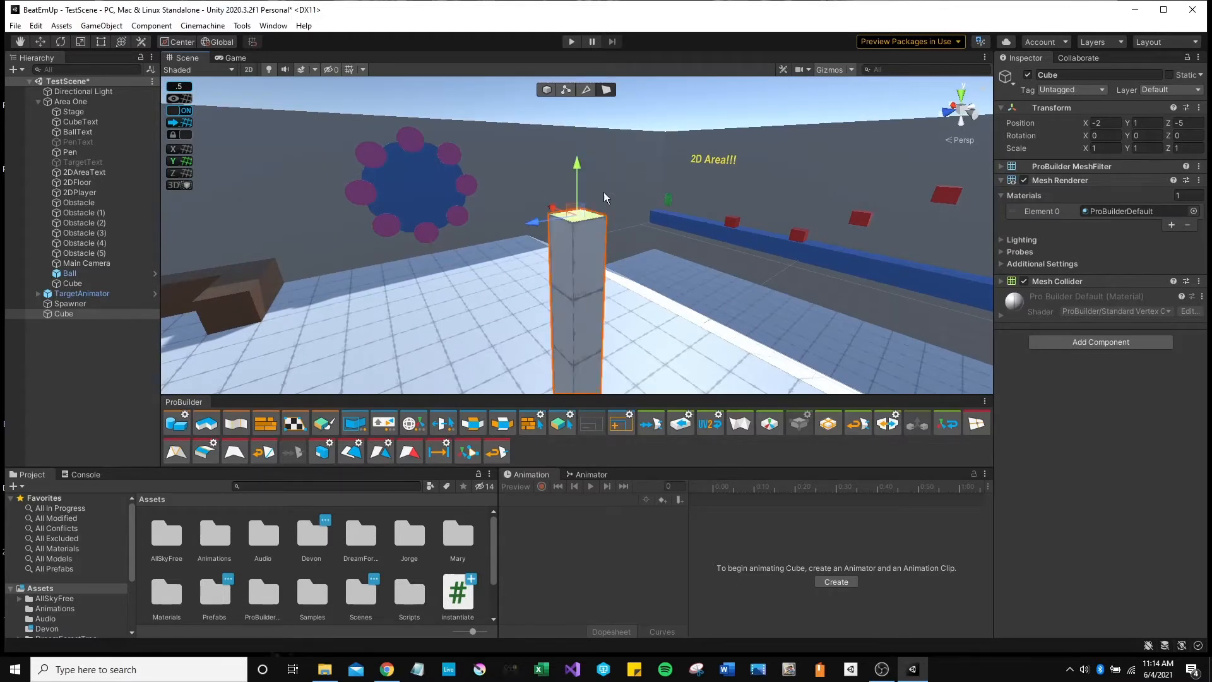
pyautogui.hotkey('ctrl', 'y')
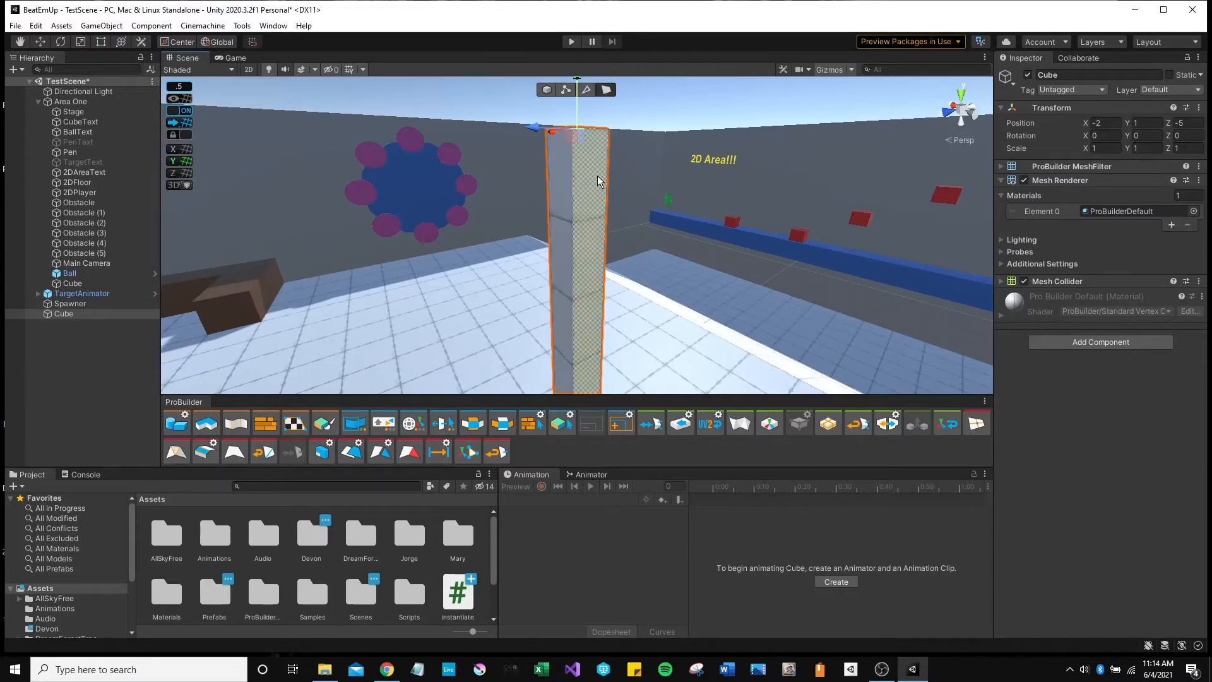
# Select the pillar's vertical front edge and insert edge loops around it.
pyautogui.click(586, 91)
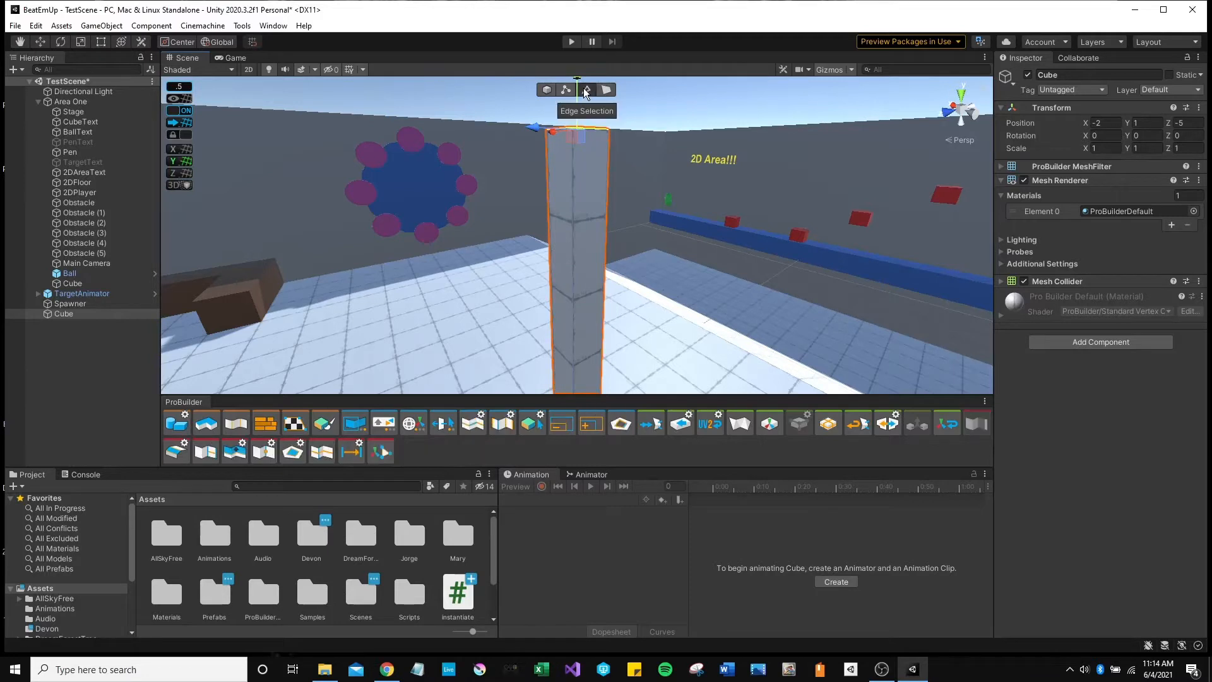
pyautogui.click(573, 222)
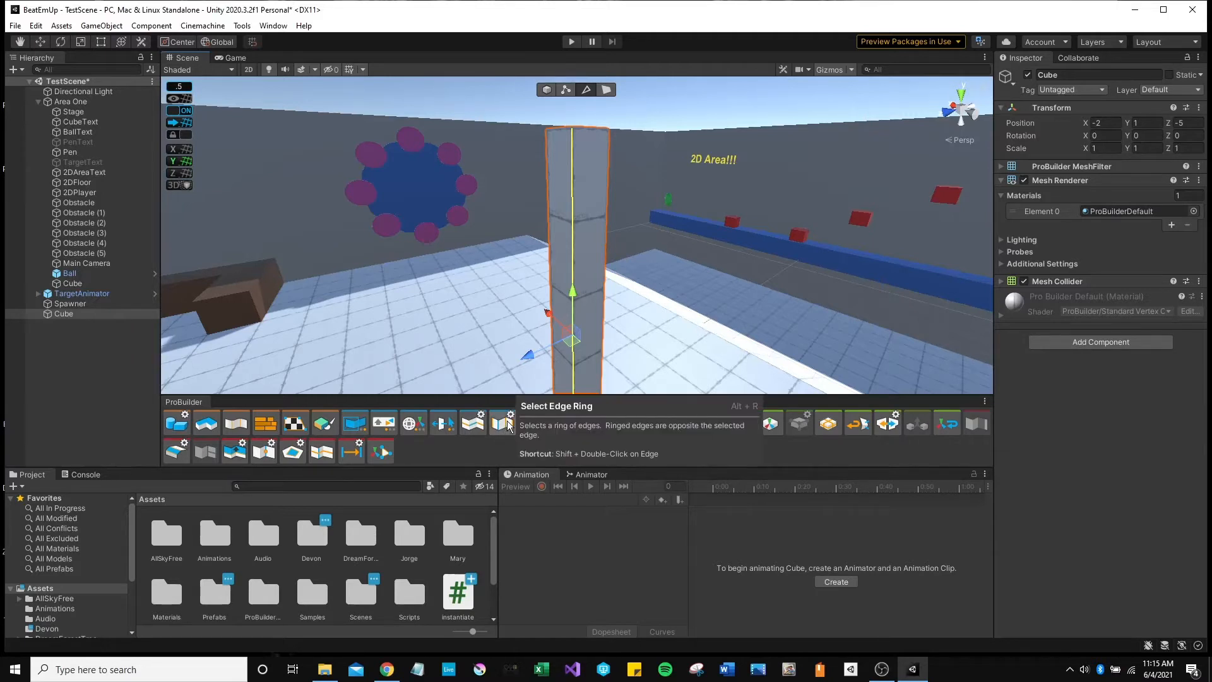
pyautogui.click(322, 452)
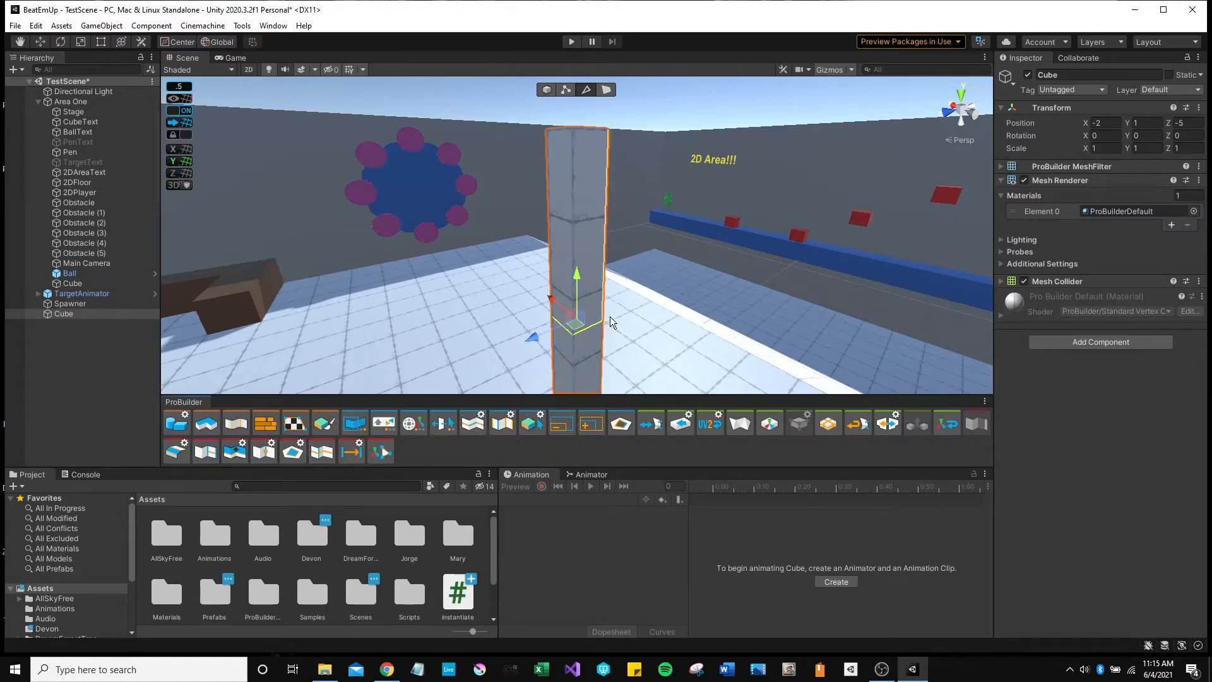
# Drag the upper edge loop lower on the pillar, then select its upper front face.
pyautogui.moveTo(622, 310); pyautogui.dragTo(632, 355, button='right')
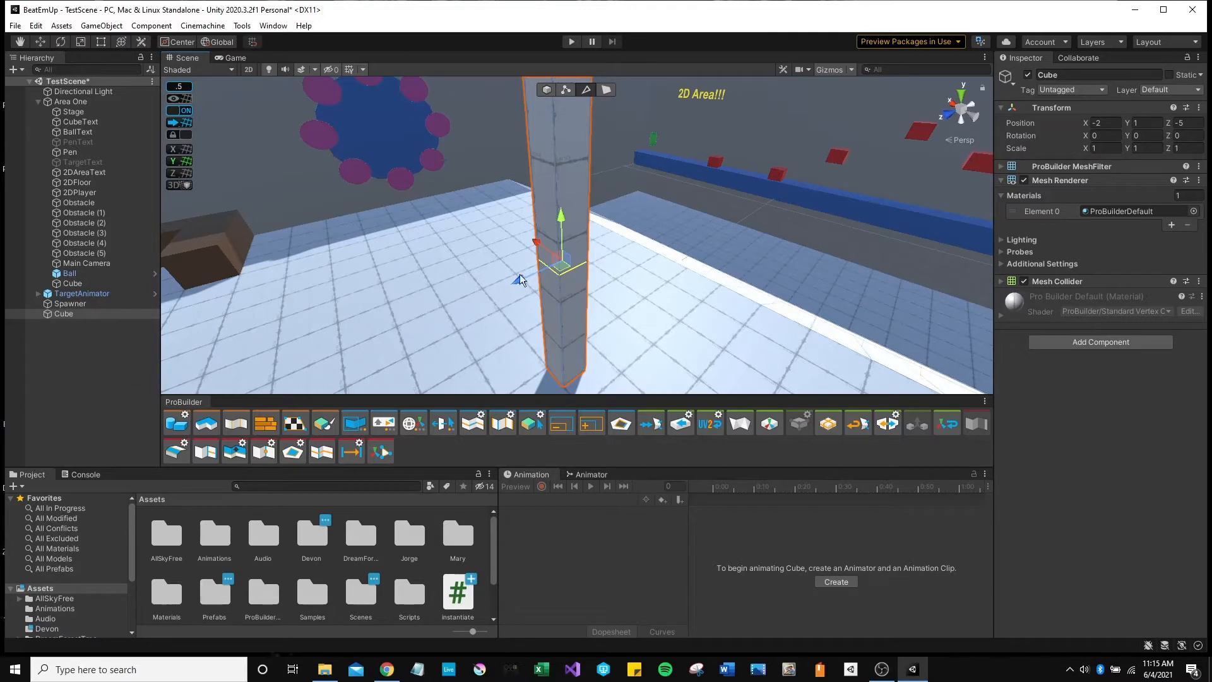
pyautogui.moveTo(559, 128); pyautogui.dragTo(596, 149, button='right')
pyautogui.click(563, 213)
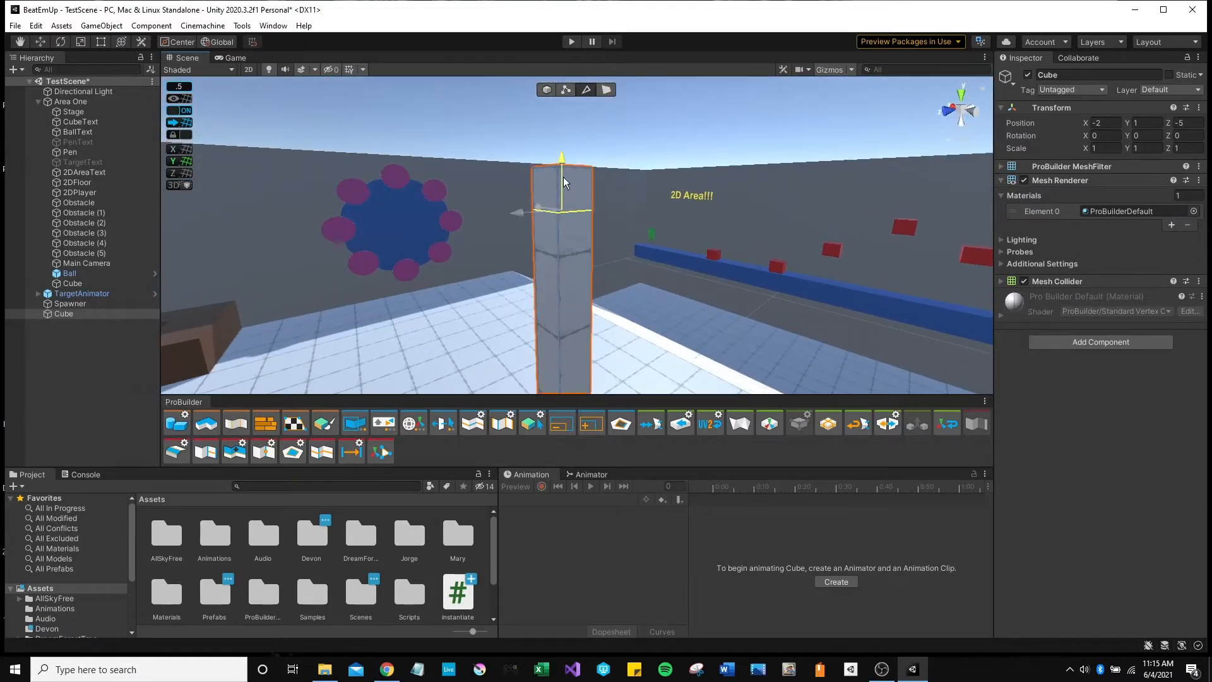
pyautogui.moveTo(563, 178); pyautogui.dragTo(568, 207)
pyautogui.click(606, 89)
pyautogui.click(565, 198)
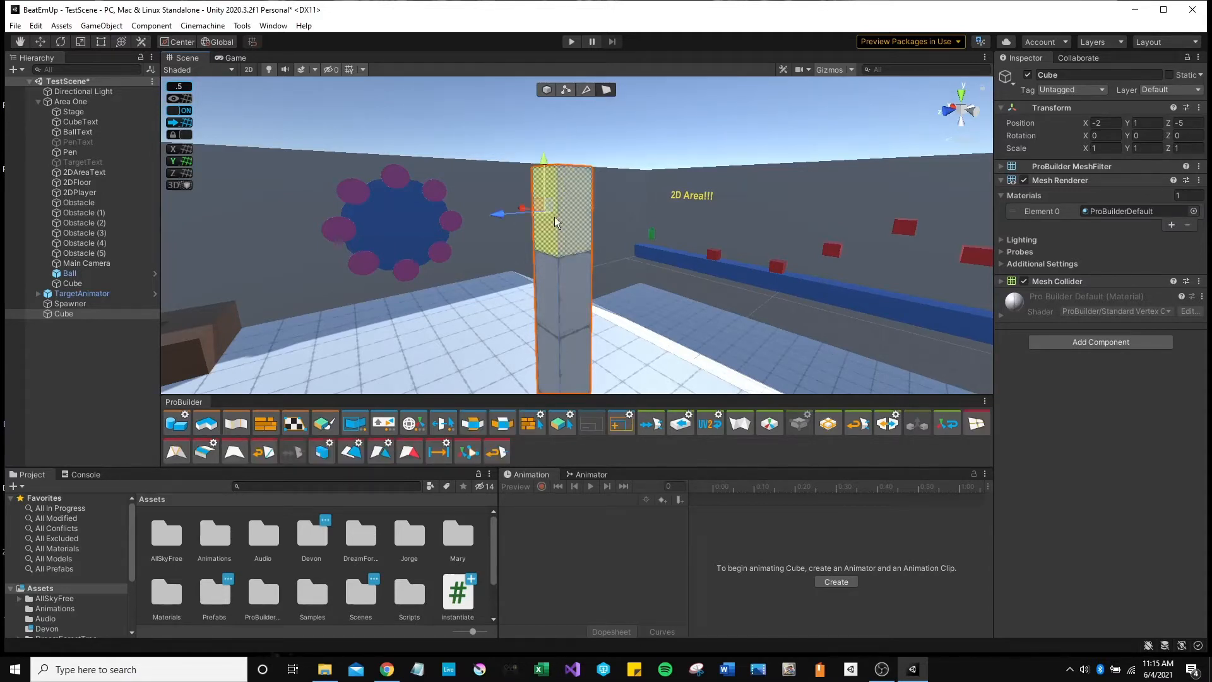
# Undo back to the short cube and stretch its top face up into a full-height pillar.
pyautogui.click(547, 288)
pyautogui.click(567, 221)
pyautogui.click(550, 233)
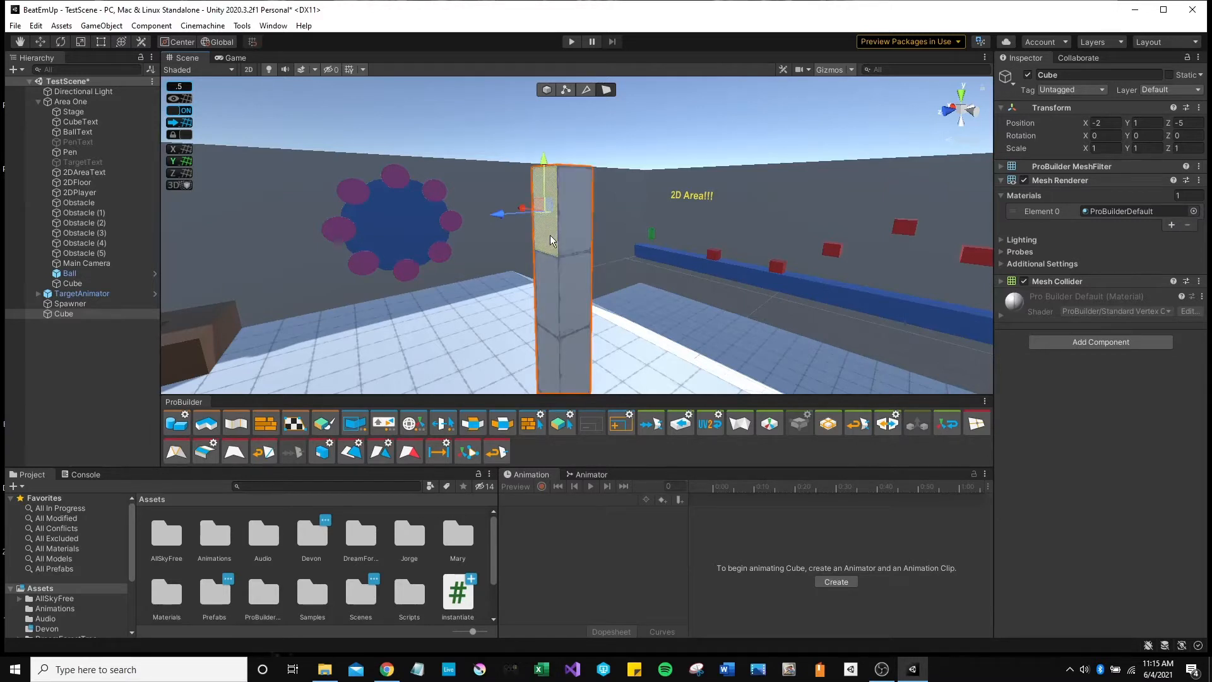
pyautogui.hotkey('ctrl', 'z')
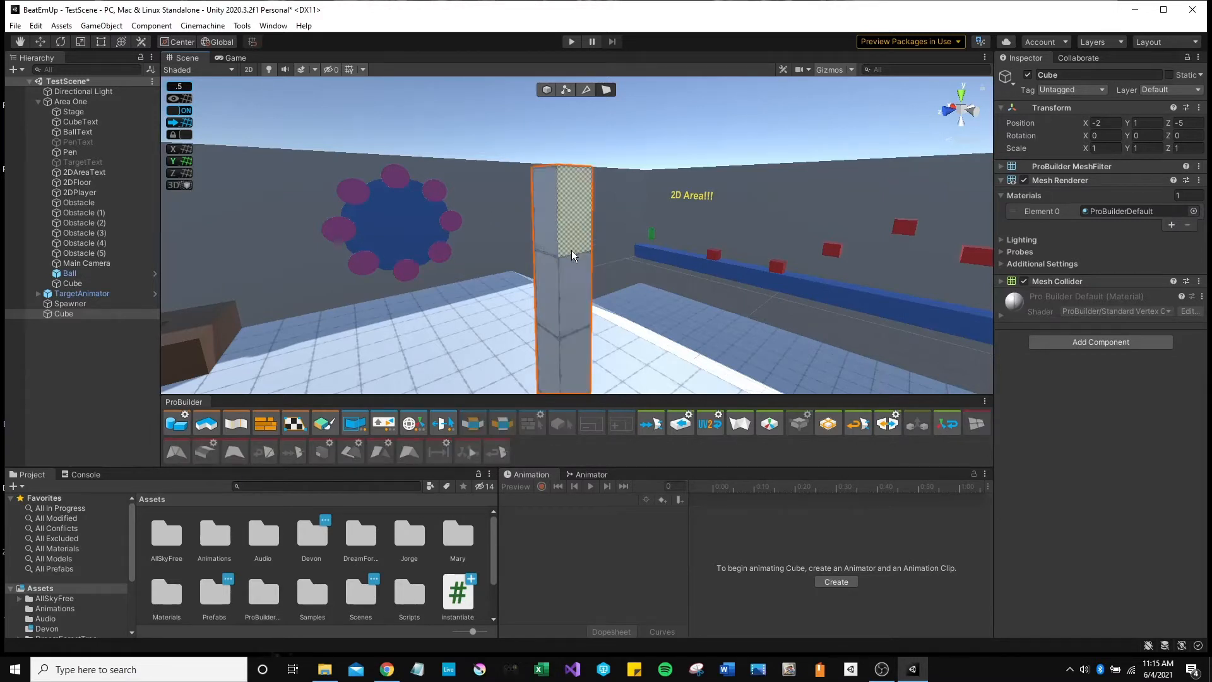
pyautogui.hotkey('ctrl', 'z')
pyautogui.hotkey('ctrl', 'z')
pyautogui.hotkey('ctrl', 'z')
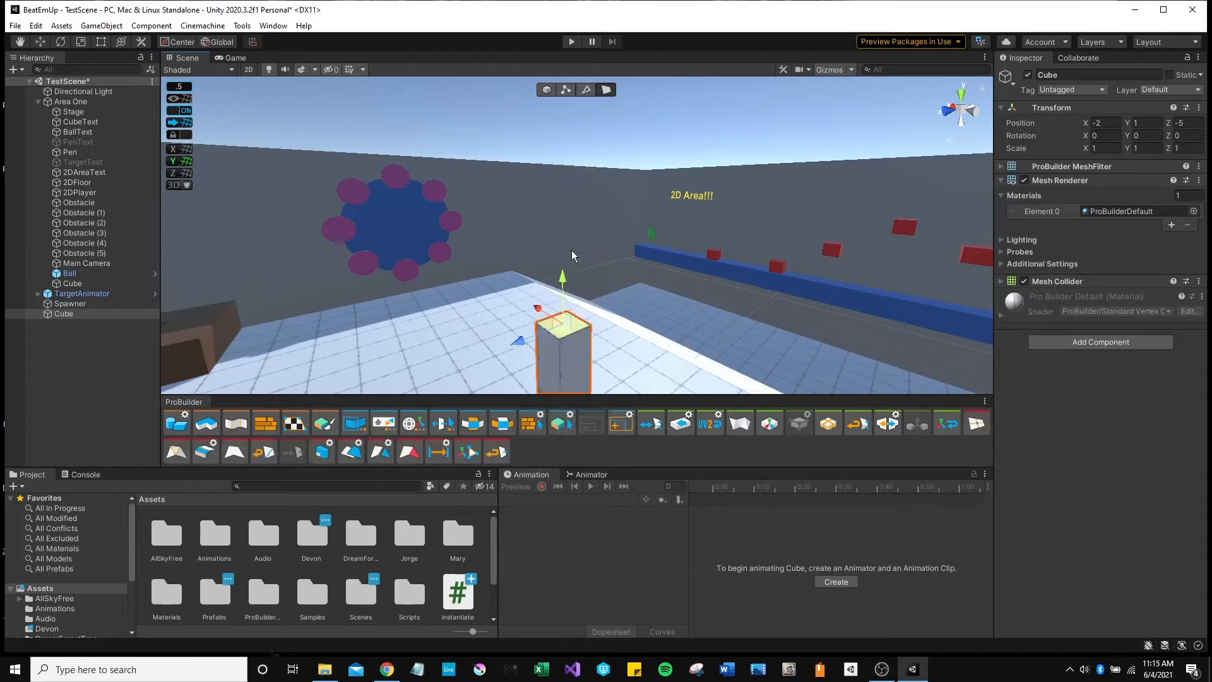
pyautogui.moveTo(564, 285); pyautogui.dragTo(587, 259, button='right')
pyautogui.moveTo(587, 258); pyautogui.dragTo(593, 107)
# Select an upper side face of the pillar and start dragging it outward along Z.
pyautogui.click(579, 203)
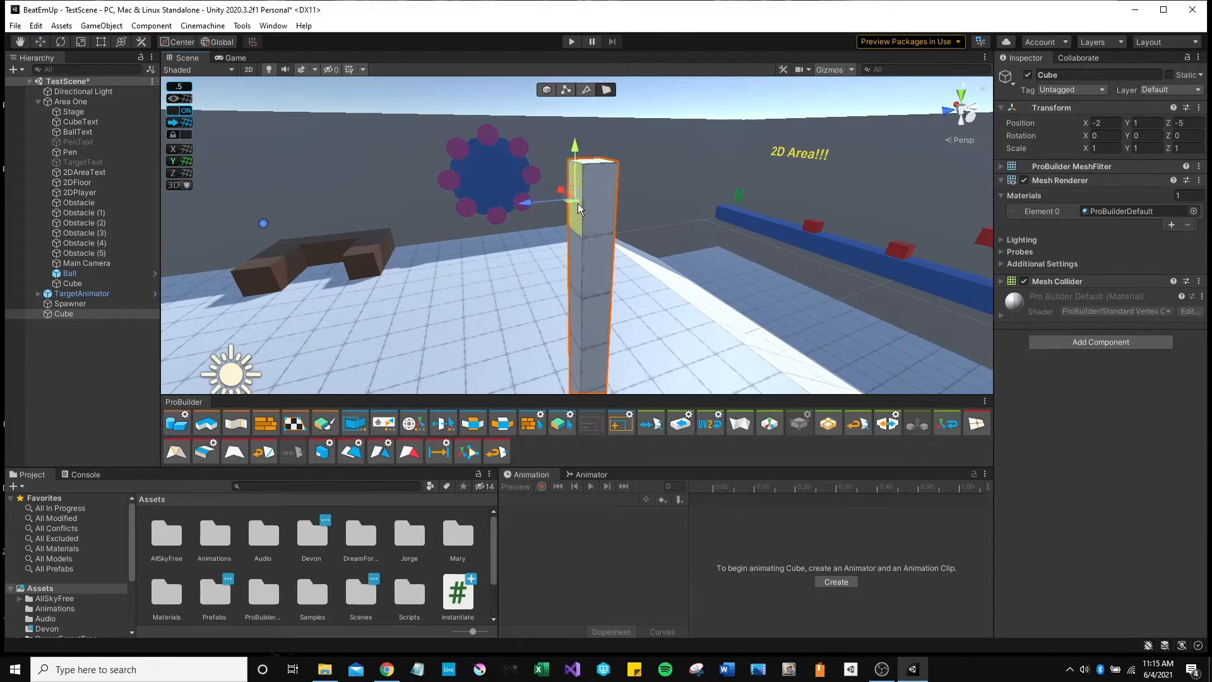
pyautogui.keyDown('alt'); pyautogui.moveTo(579, 203); pyautogui.dragTo(674, 268); pyautogui.keyUp('alt')
pyautogui.press('d')
pyautogui.moveTo(674, 267); pyautogui.dragTo(649, 276, button='right')
pyautogui.press('a')
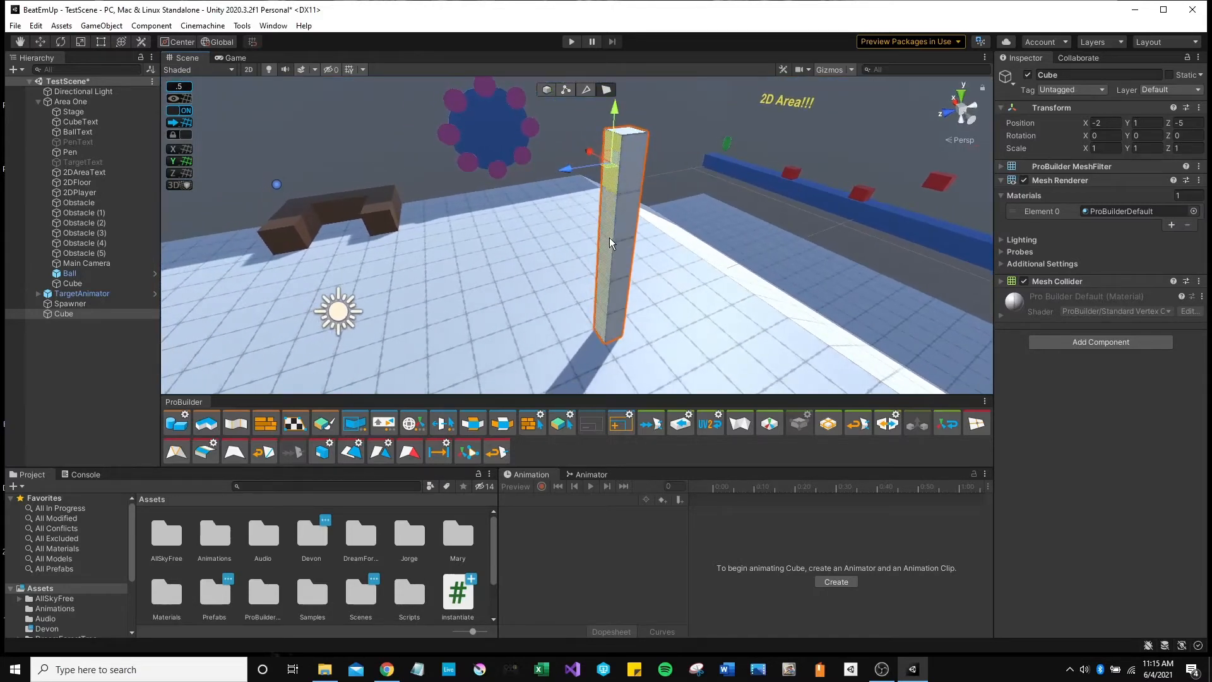
pyautogui.moveTo(627, 258)
pyautogui.mouseDown(button='right')
pyautogui.moveTo(641, 199)
pyautogui.moveTo(620, 236)
pyautogui.mouseUp(button='right')
pyautogui.press('w')
pyautogui.press('d')
pyautogui.press('a')
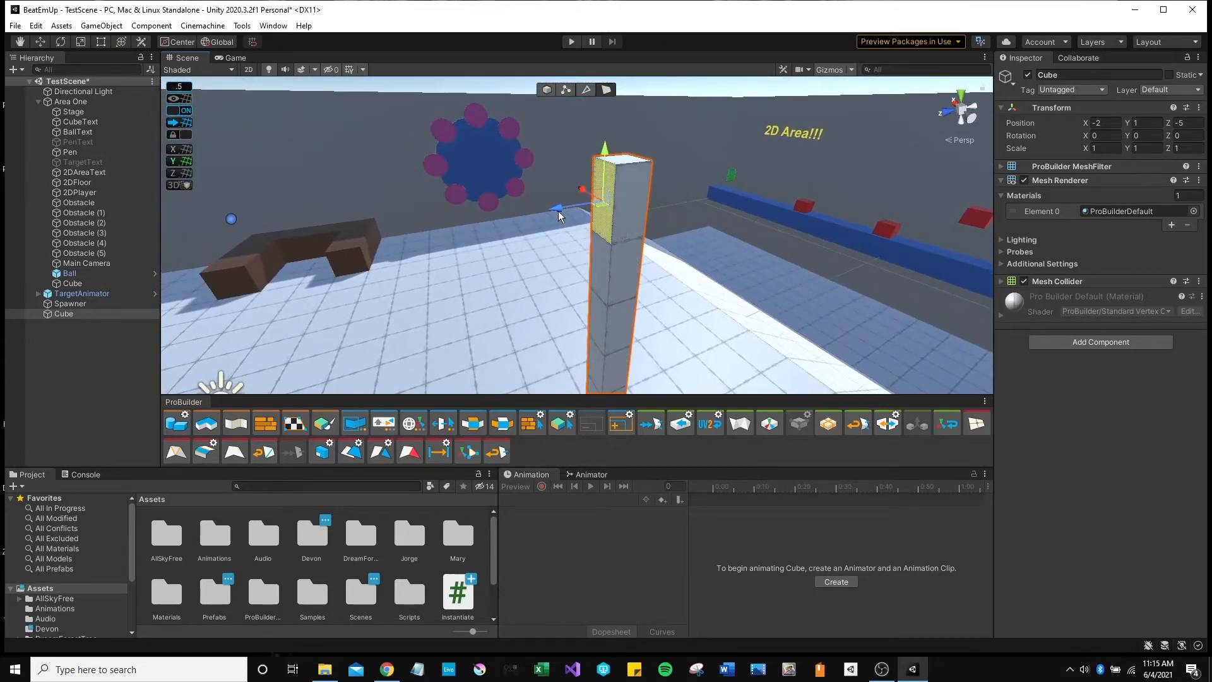
pyautogui.moveTo(558, 211); pyautogui.dragTo(594, 297)
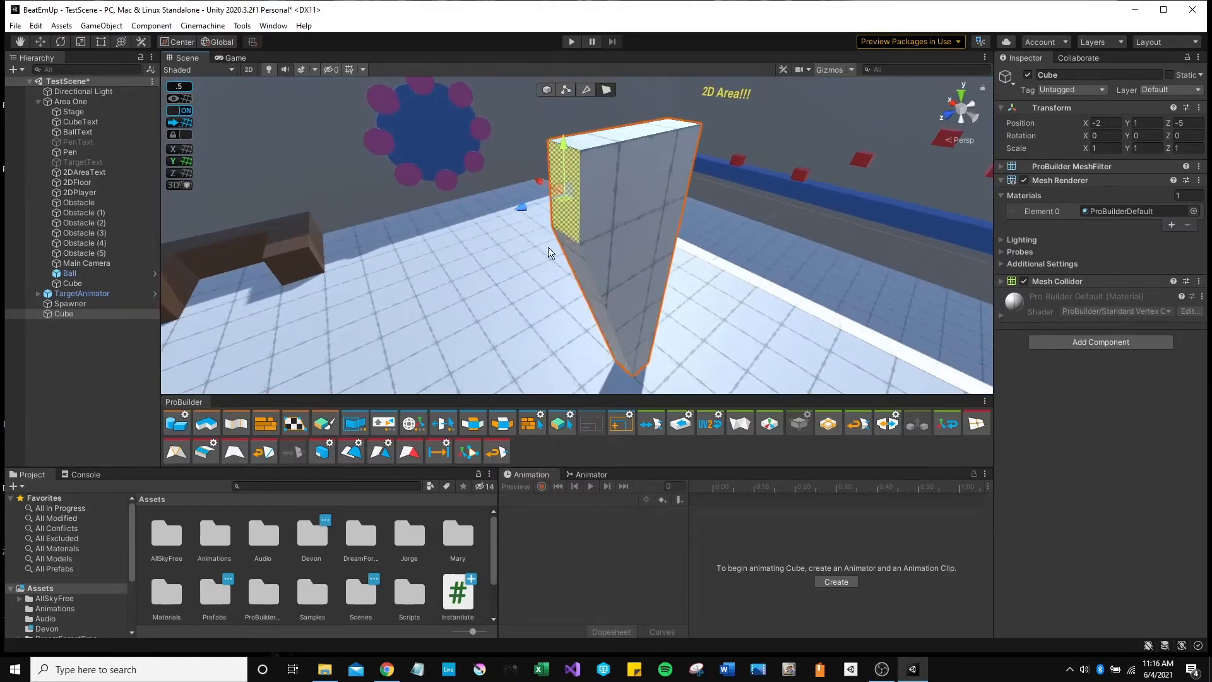
# Try extruding the selected face into a wide wall, then undo back to the thin pillar.
pyautogui.moveTo(520, 209); pyautogui.dragTo(335, 272)
pyautogui.moveTo(536, 270); pyautogui.dragTo(537, 295, button='right')
pyautogui.press('s')
pyautogui.press('d')
pyautogui.hotkey('ctrl', 'z')
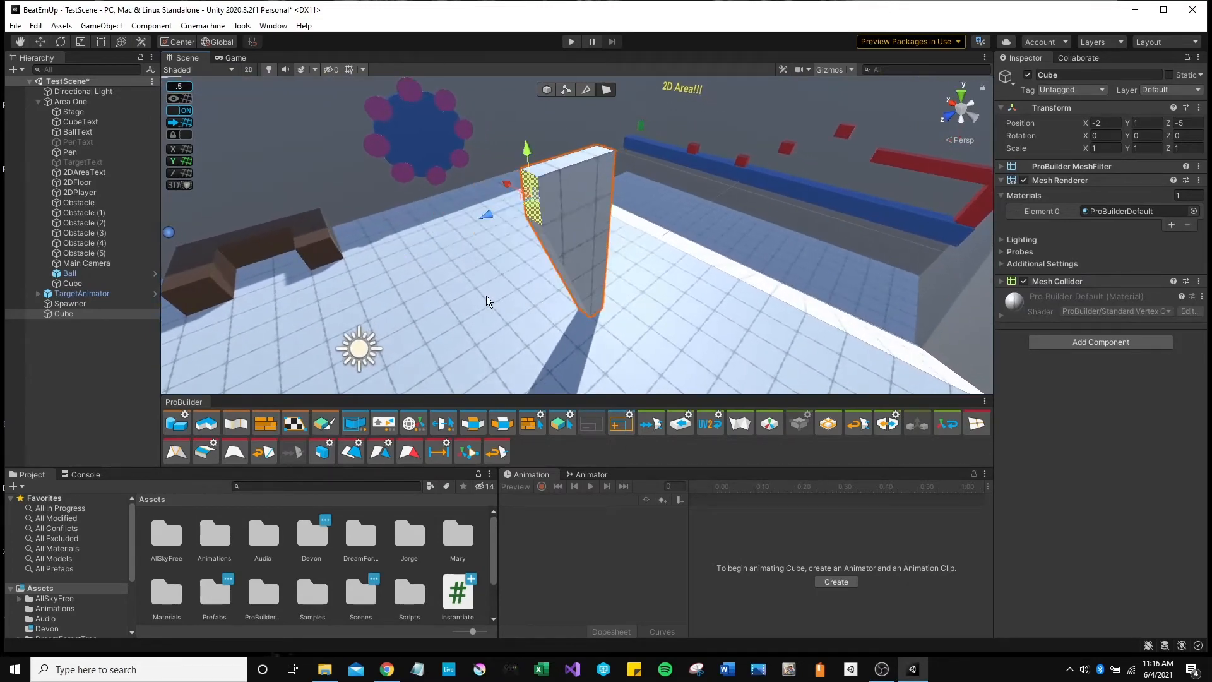
pyautogui.hotkey('ctrl', 'z')
# Extrude the pillar's upper side face left into an arm and lengthen it toward the brown block.
pyautogui.press('w')
pyautogui.moveTo(570, 243); pyautogui.dragTo(548, 222, button='right')
pyautogui.keyDown('shift'); pyautogui.moveTo(567, 187); pyautogui.dragTo(402, 224); pyautogui.keyUp('shift')
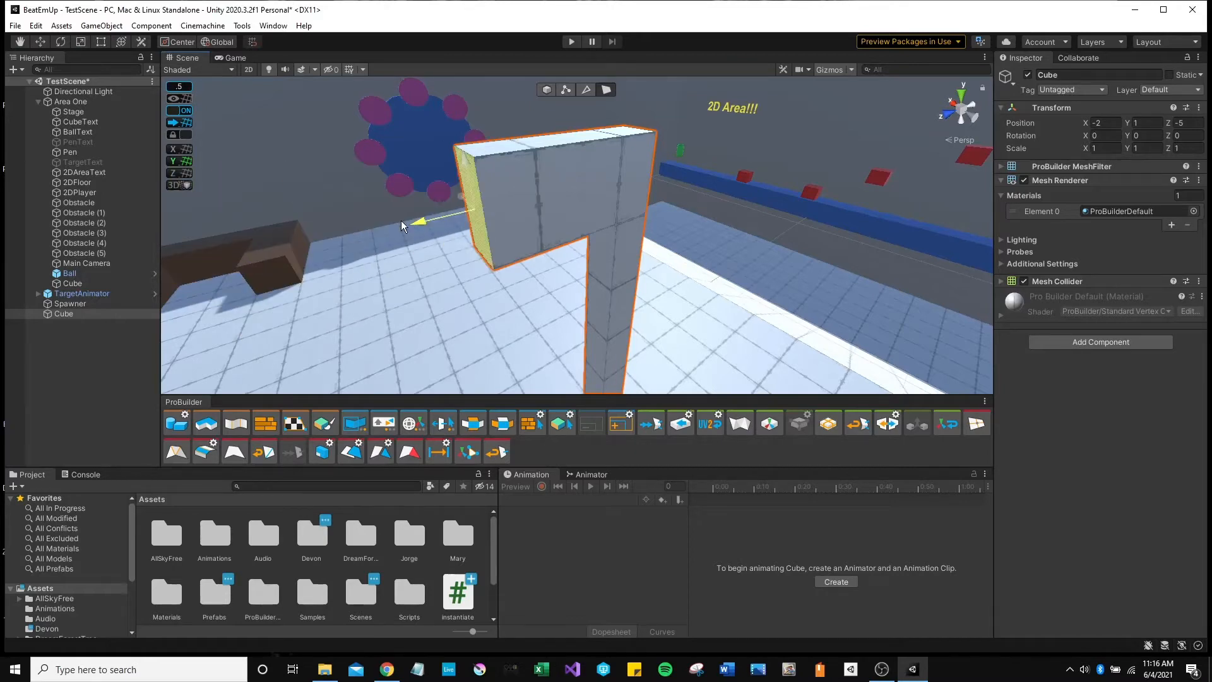
pyautogui.press('s')
pyautogui.moveTo(464, 214); pyautogui.dragTo(397, 221, button='right')
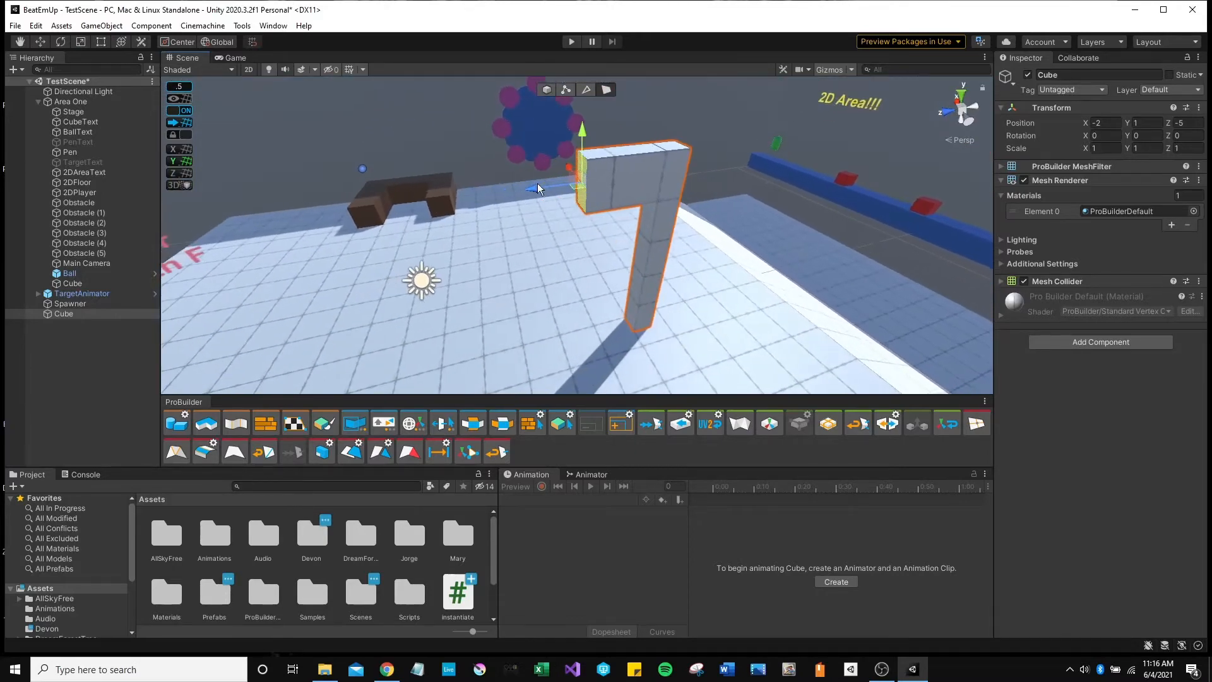
pyautogui.keyDown('shift'); pyautogui.moveTo(541, 183); pyautogui.dragTo(449, 228); pyautogui.keyUp('shift')
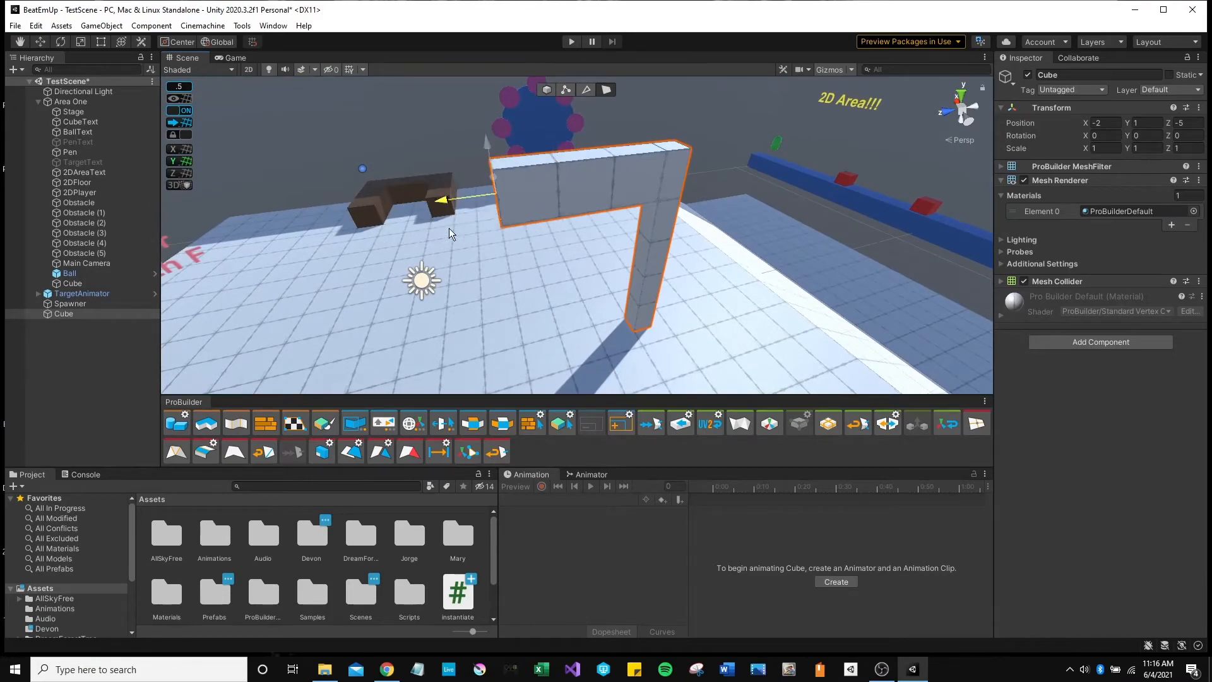
# Extrude the arm's end face further left, then select the wall's large front face.
pyautogui.press('a')
pyautogui.moveTo(449, 229); pyautogui.dragTo(461, 203, button='right')
pyautogui.press('w')
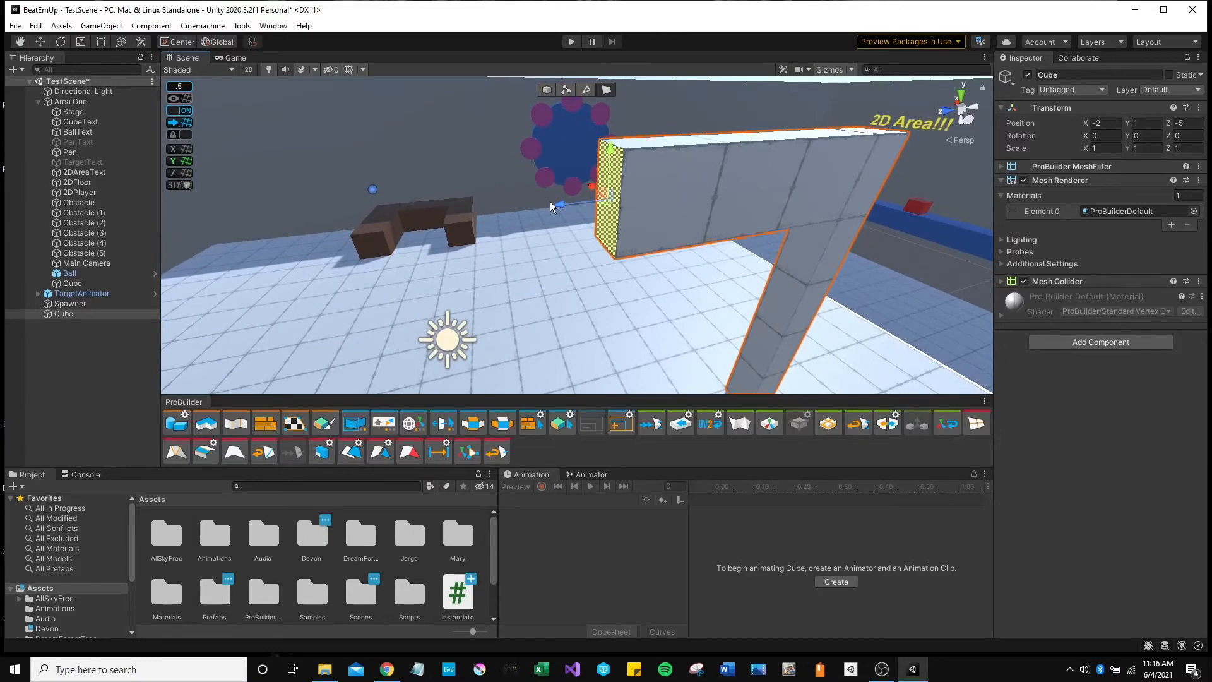
pyautogui.keyDown('shift'); pyautogui.moveTo(559, 202); pyautogui.dragTo(504, 214); pyautogui.keyUp('shift')
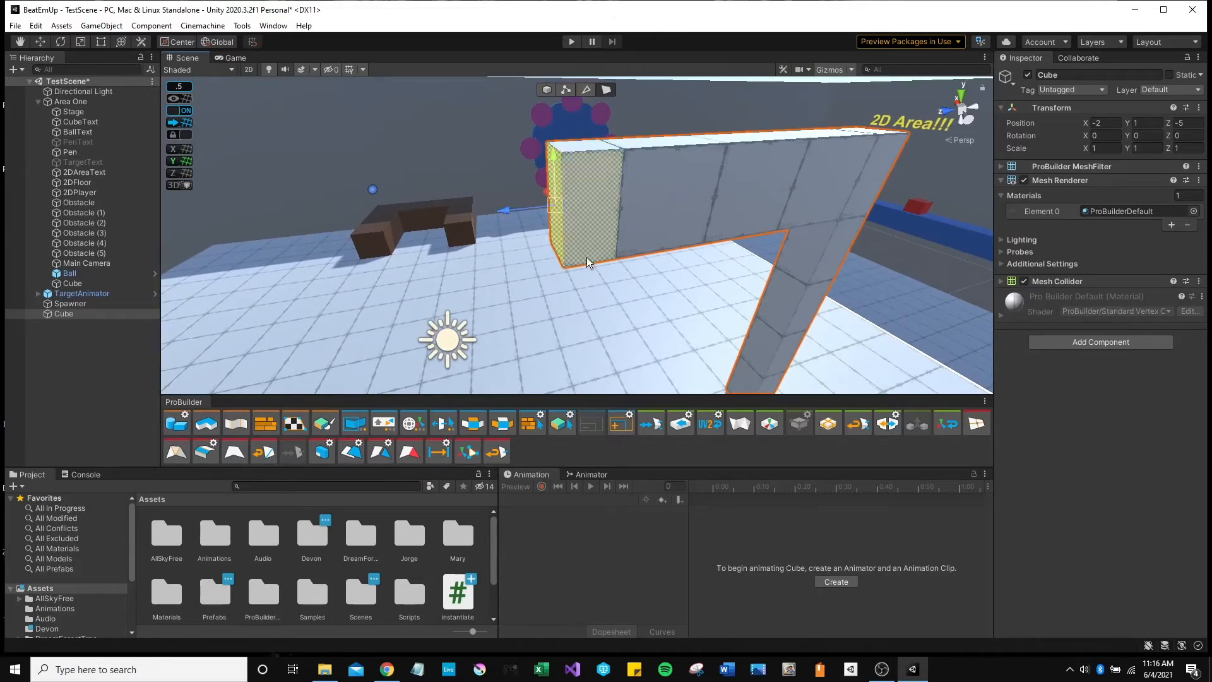
pyautogui.press('d')
pyautogui.moveTo(585, 257)
pyautogui.mouseDown(button='right')
pyautogui.moveTo(511, 246)
pyautogui.moveTo(535, 233)
pyautogui.moveTo(523, 216)
pyautogui.moveTo(585, 210)
pyautogui.moveTo(598, 354)
pyautogui.moveTo(606, 116)
pyautogui.moveTo(587, 66)
pyautogui.moveTo(572, 165)
pyautogui.moveTo(617, 284)
pyautogui.moveTo(607, 302)
pyautogui.mouseUp(button='right')
pyautogui.press('a')
pyautogui.click(616, 185)
# Select the arm's underside end face and extrude a second leg straight down from it.
pyautogui.press('w')
pyautogui.press('s')
pyautogui.click(567, 182)
pyautogui.click(567, 182)
pyautogui.press('s')
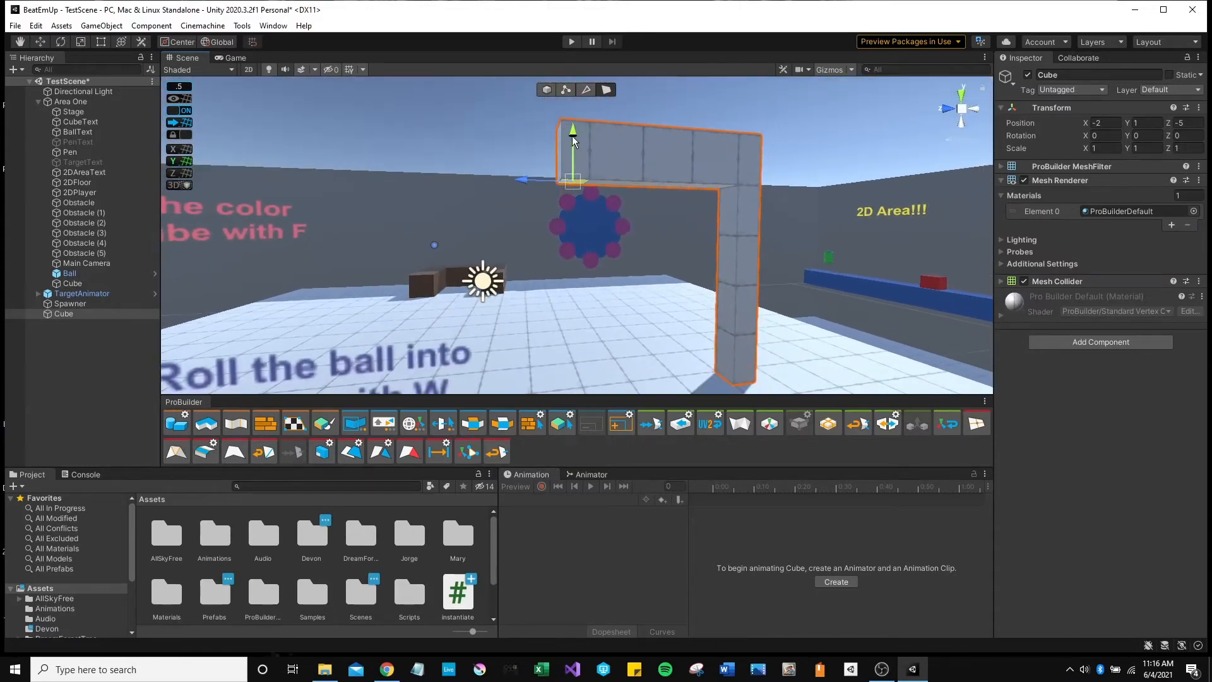
pyautogui.keyDown('shift'); pyautogui.moveTo(572, 135); pyautogui.dragTo(590, 313); pyautogui.keyUp('shift')
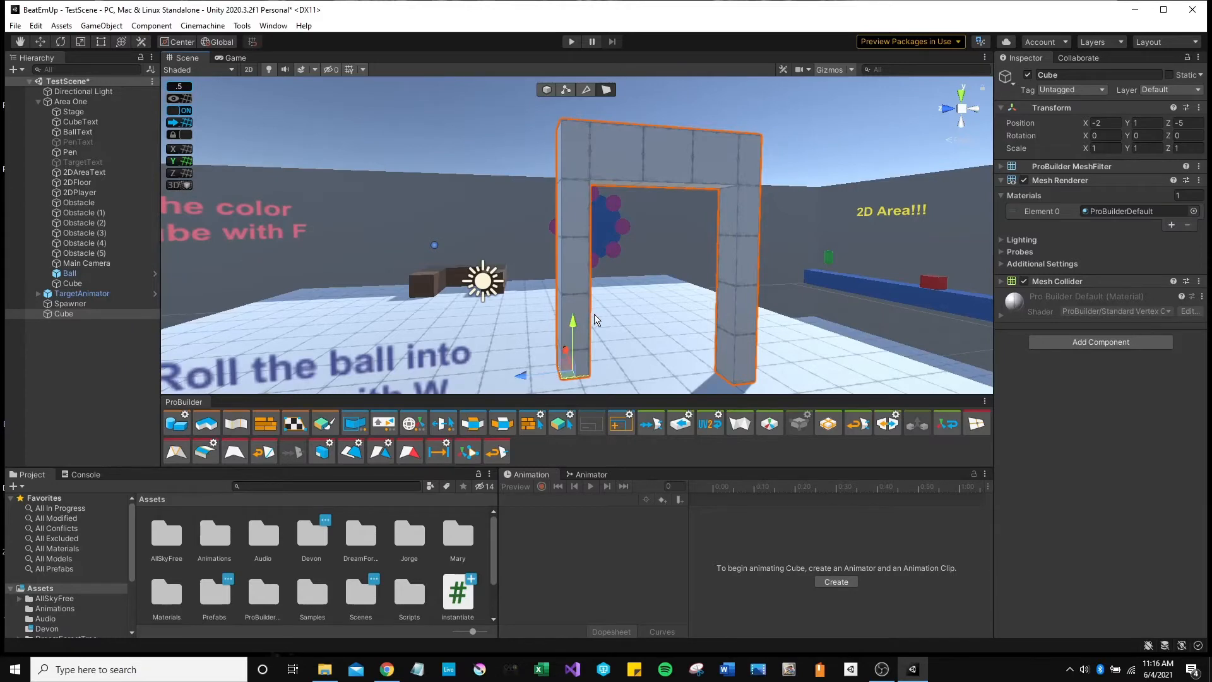
pyautogui.moveTo(593, 313); pyautogui.dragTo(597, 366, button='right')
pyautogui.press('w')
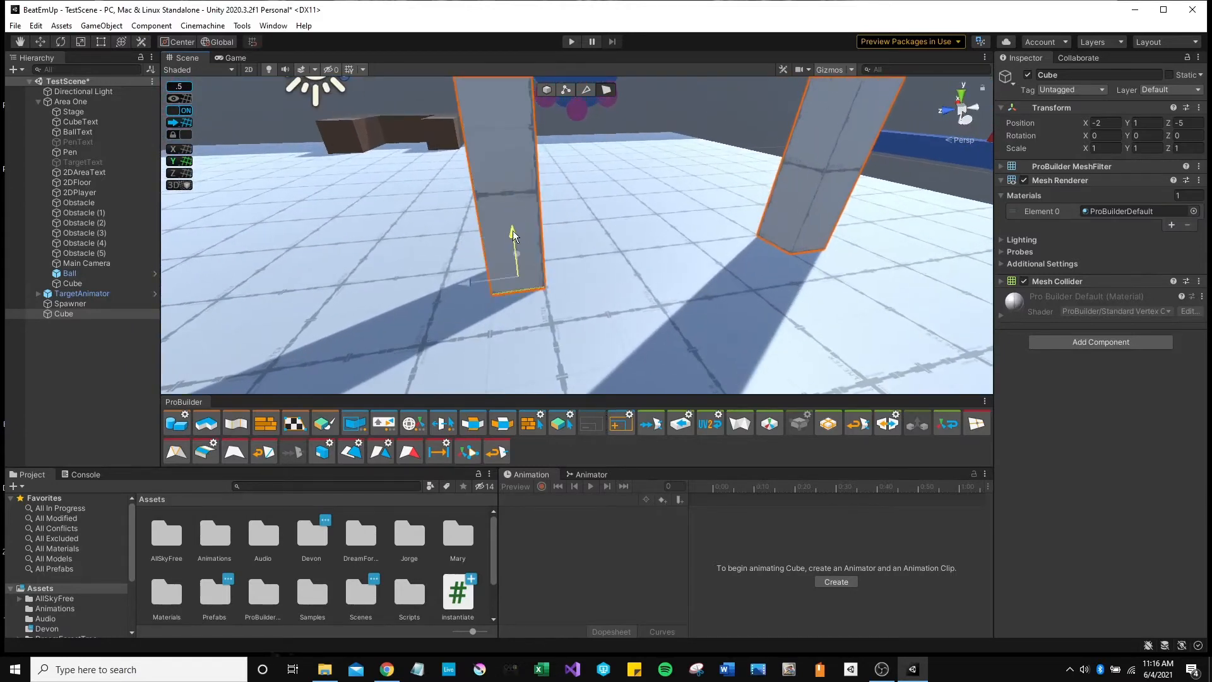
pyautogui.press('s')
pyautogui.moveTo(616, 244); pyautogui.dragTo(585, 196, button='right')
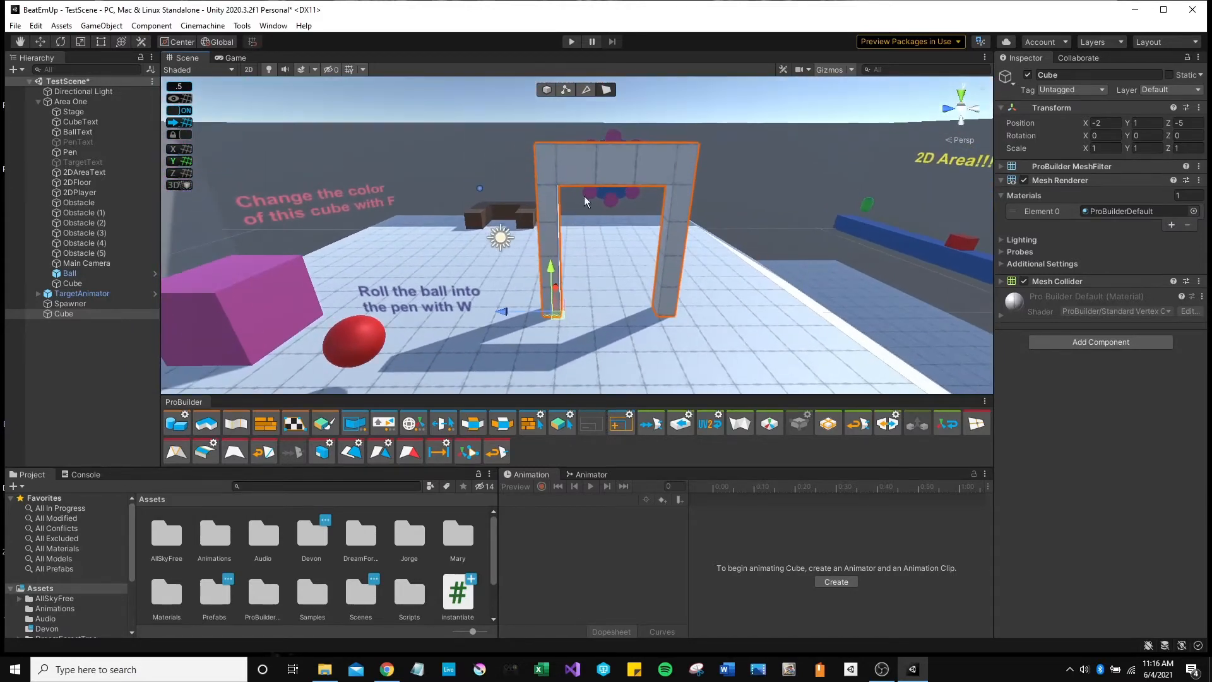
# Switch ProBuilder to Object mode, frame the arch, and select Cube in the Hierarchy.
pyautogui.click(547, 90)
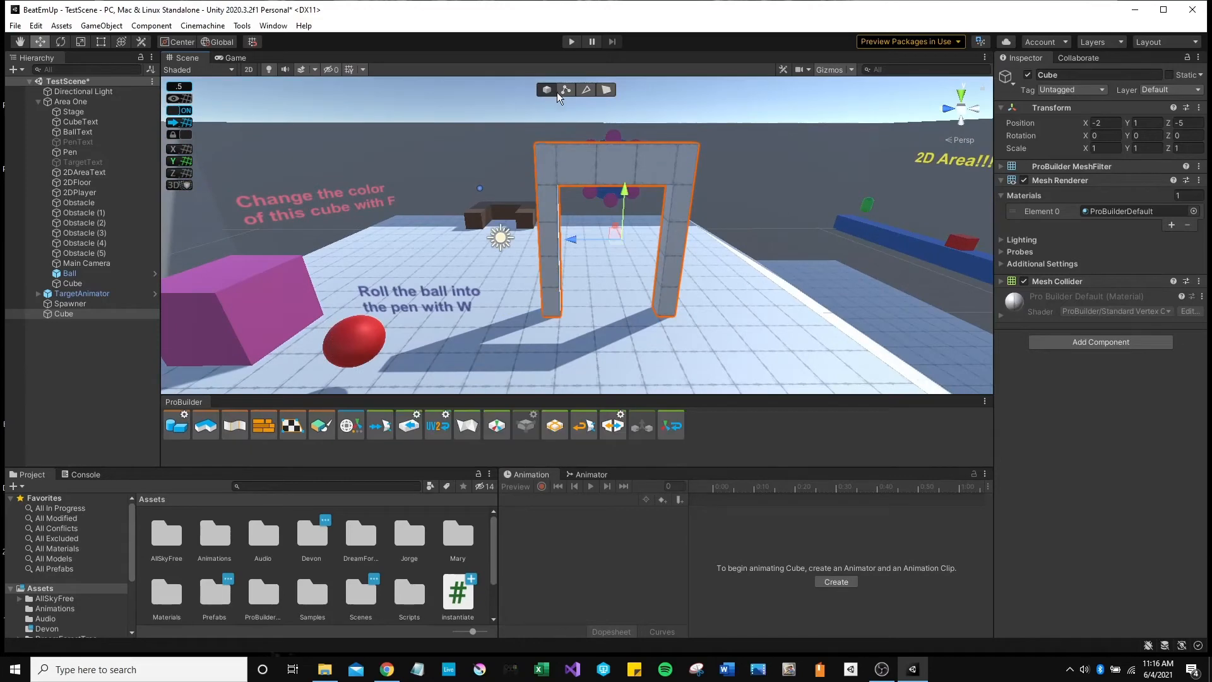
pyautogui.keyDown('alt'); pyautogui.moveTo(612, 146); pyautogui.dragTo(546, 220); pyautogui.keyUp('alt')
pyautogui.moveTo(547, 220); pyautogui.dragTo(505, 182, button='right')
pyautogui.press('w')
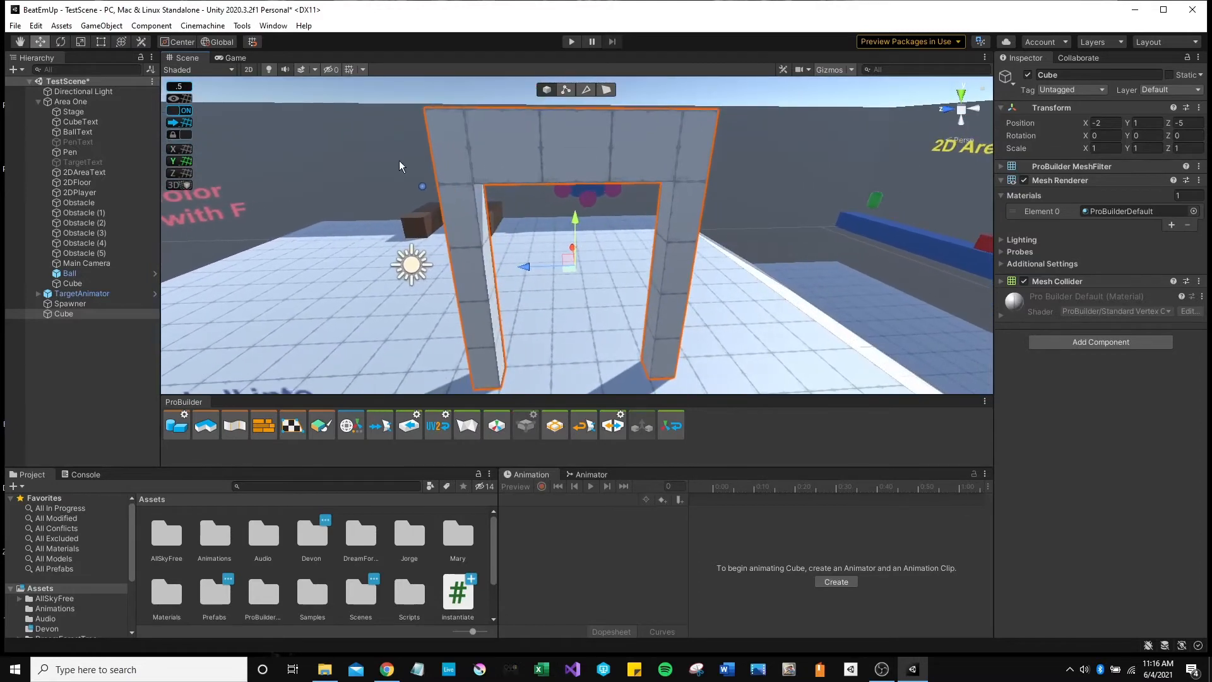
pyautogui.click(80, 313)
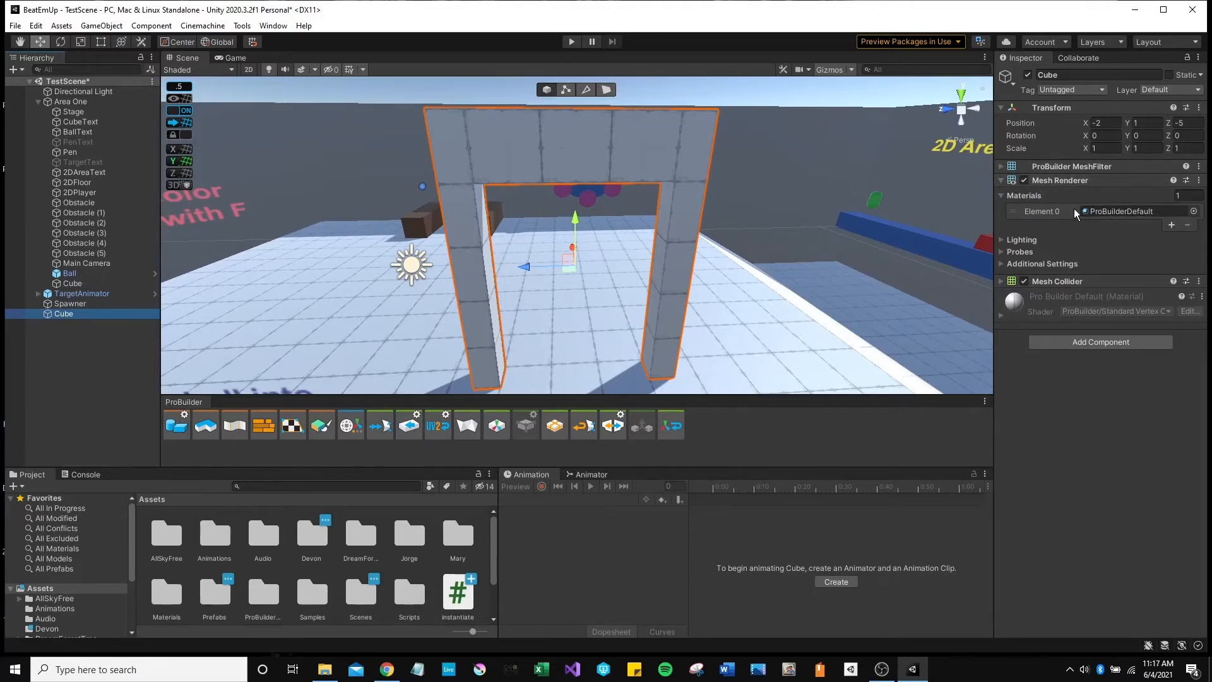
# Assign the Wood material to the arch's Element 0 slot and expand the Mesh Collider settings.
pyautogui.click(1193, 212)
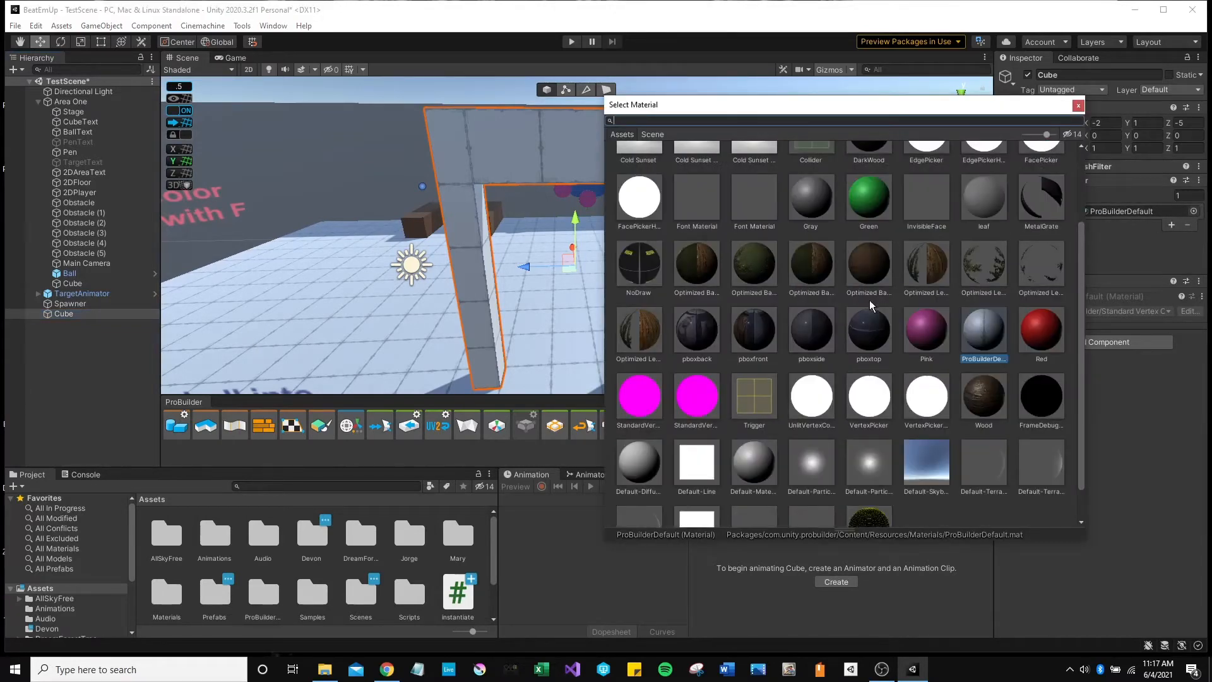
pyautogui.click(983, 396)
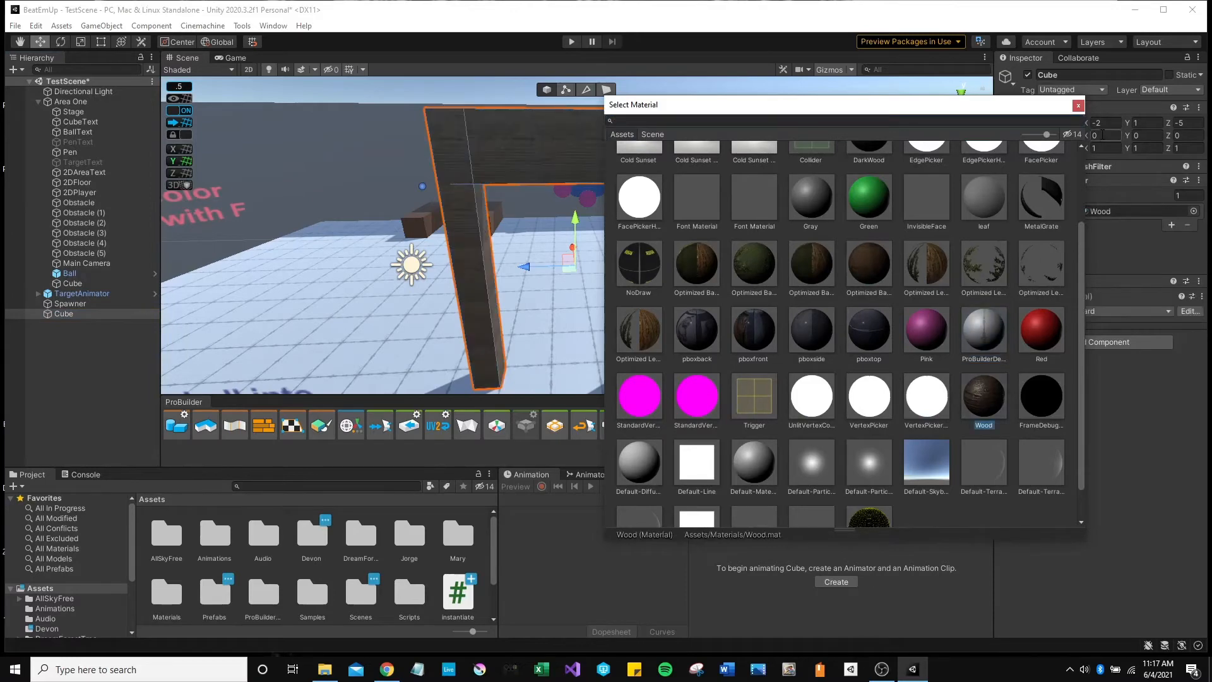
pyautogui.click(1078, 105)
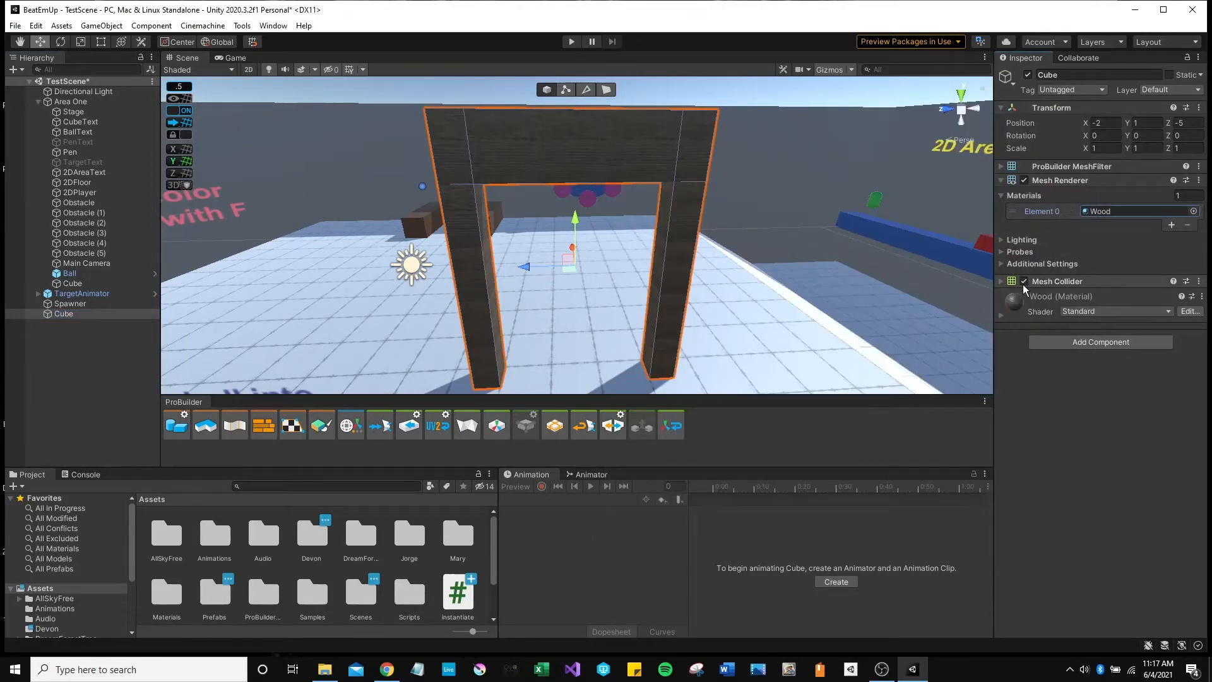
pyautogui.click(1001, 280)
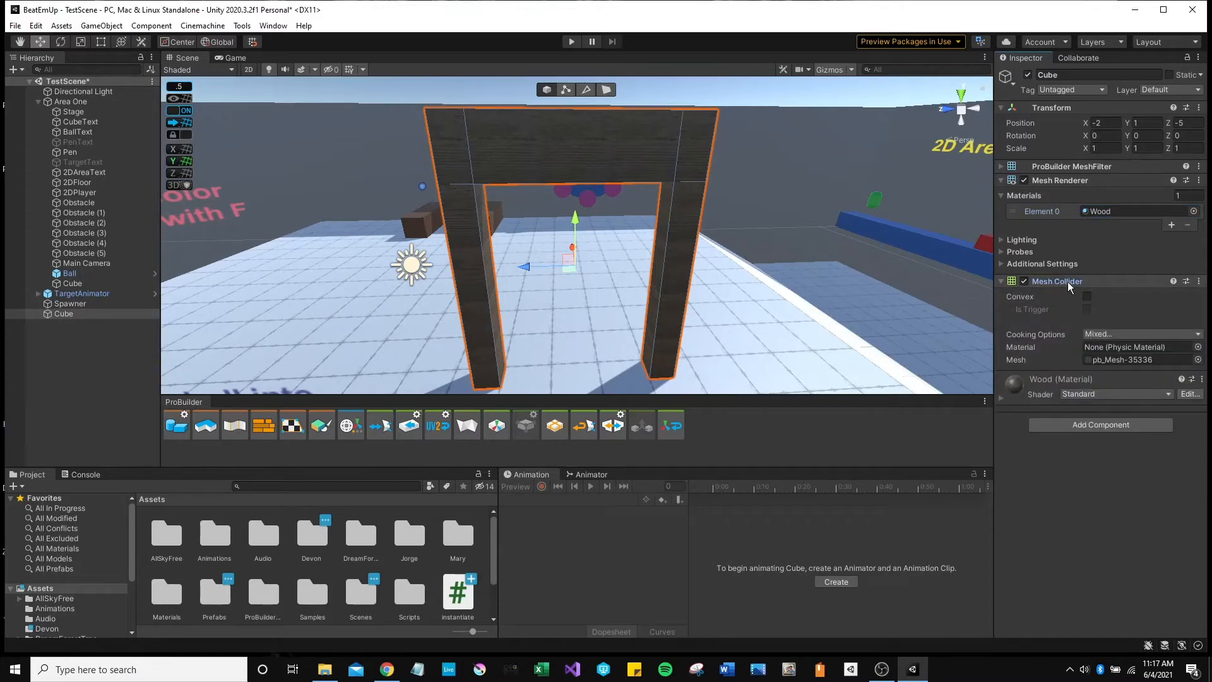
pyautogui.keyDown('alt'); pyautogui.moveTo(741, 311); pyautogui.dragTo(563, 329); pyautogui.keyUp('alt')
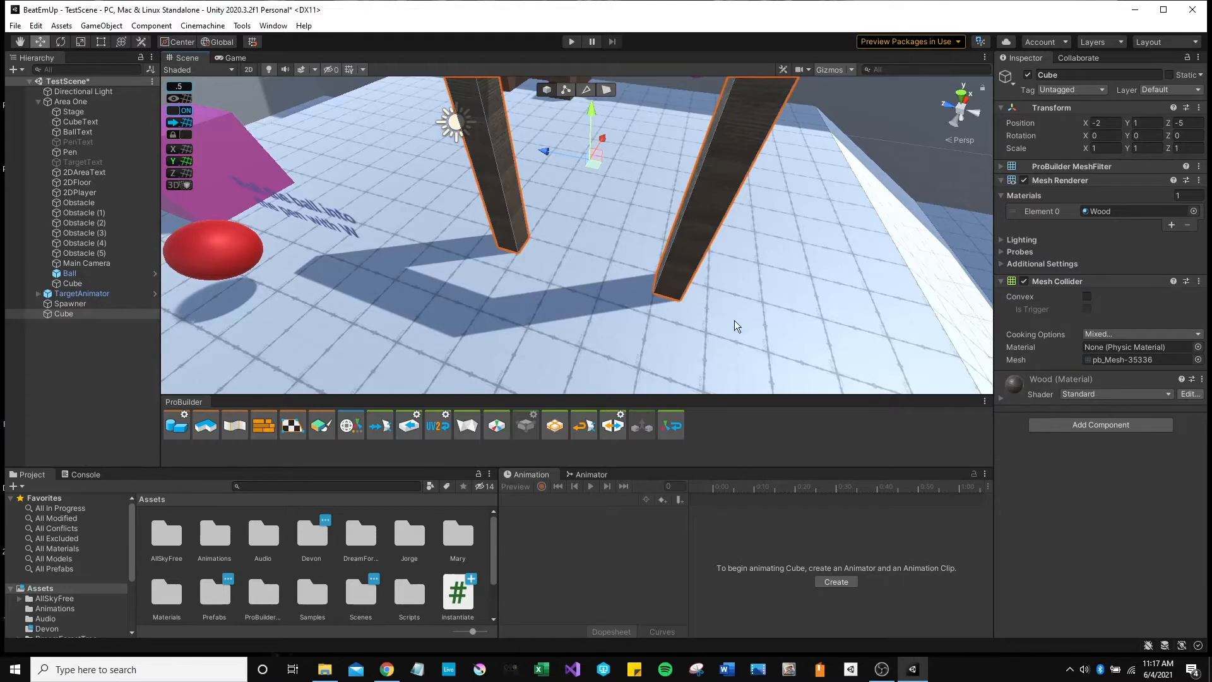
pyautogui.keyDown('alt'); pyautogui.moveTo(541, 254); pyautogui.dragTo(606, 242); pyautogui.keyUp('alt')
pyautogui.press('f')
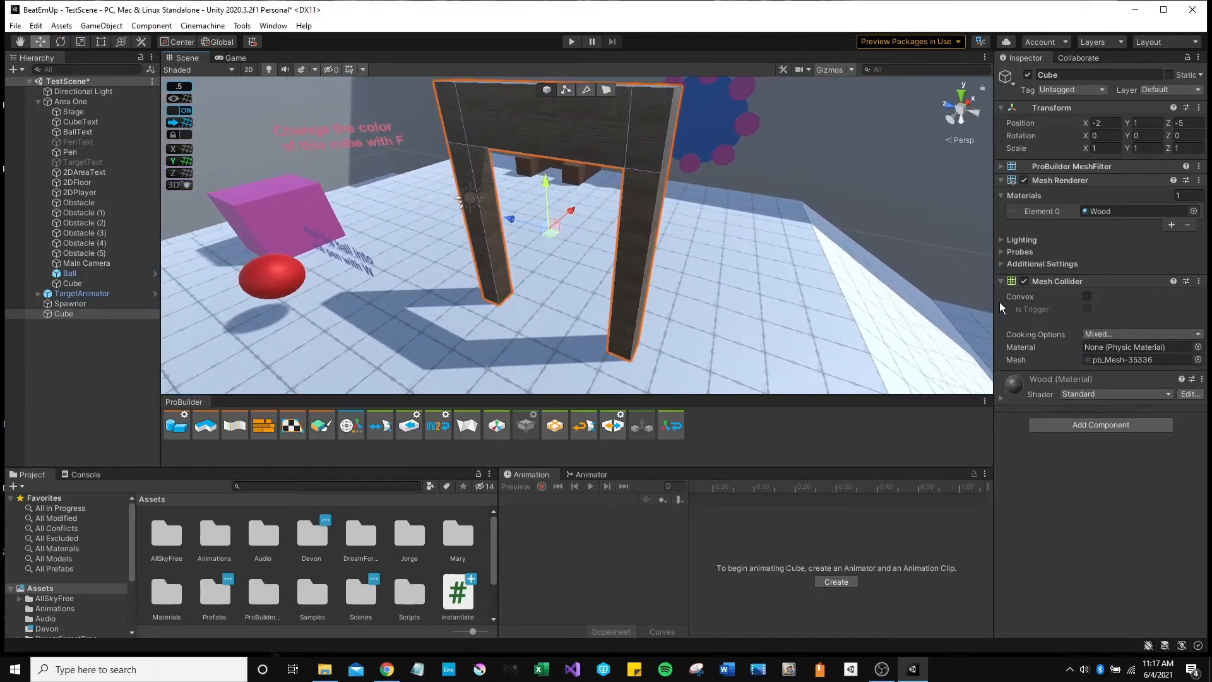
pyautogui.scroll(-3, 720, 271)
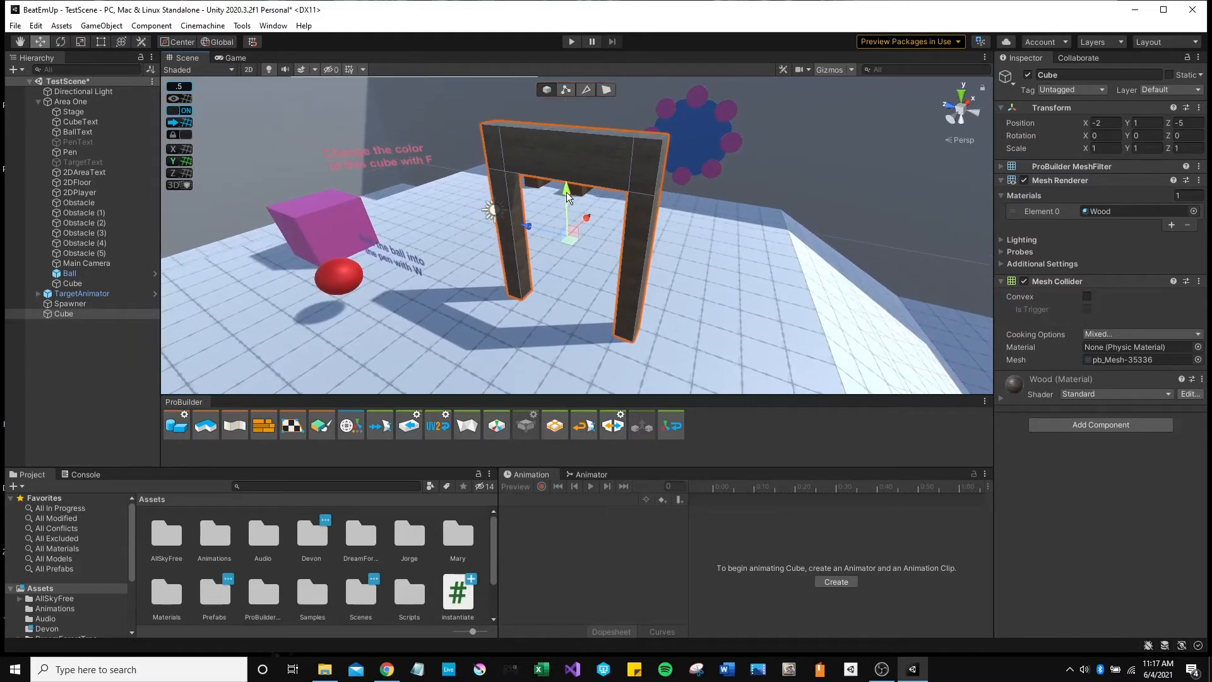
pyautogui.moveTo(566, 192); pyautogui.dragTo(566, 157)
pyautogui.hotkey('ctrl', 'z')
# Add a Rigidbody component to the arch by searching 'rigi', then collapse and re-expand it.
pyautogui.click(1043, 423)
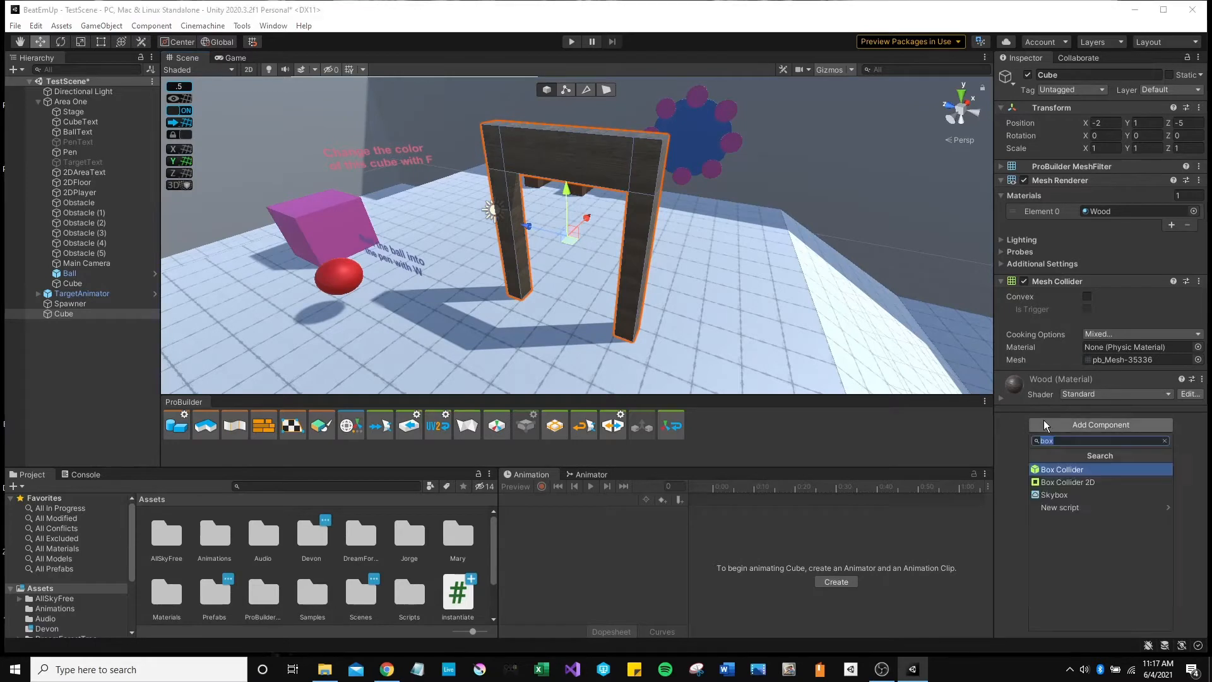
pyautogui.write('rigid')
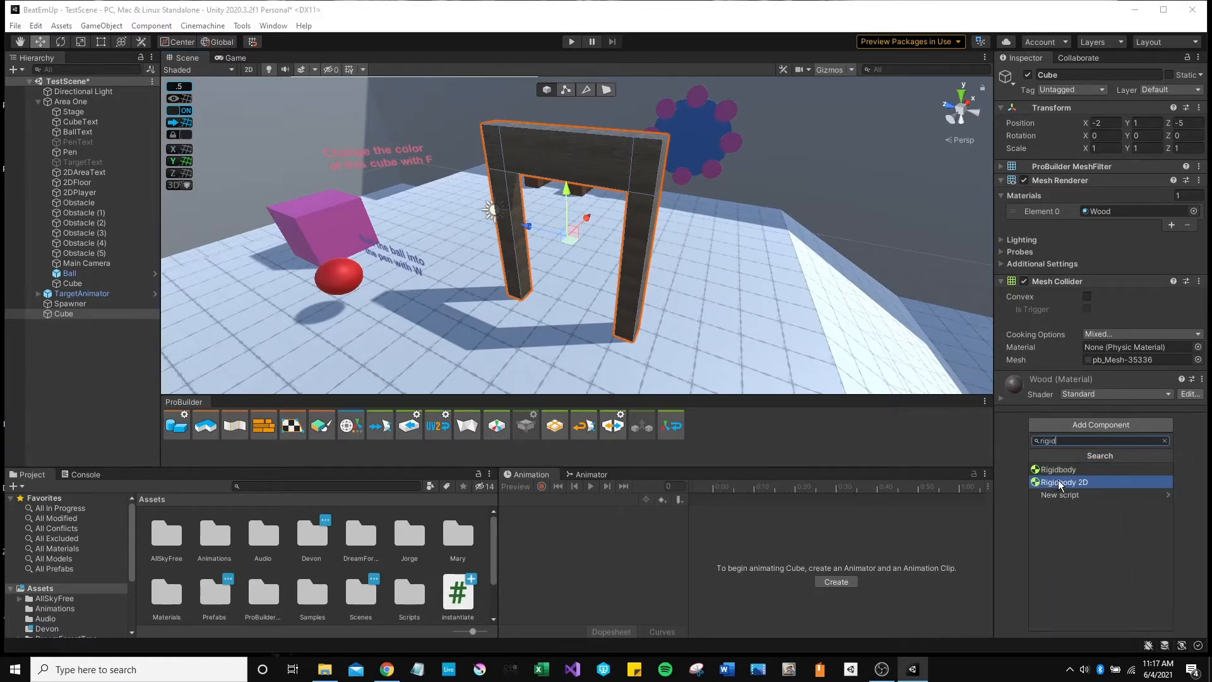
pyautogui.click(1091, 470)
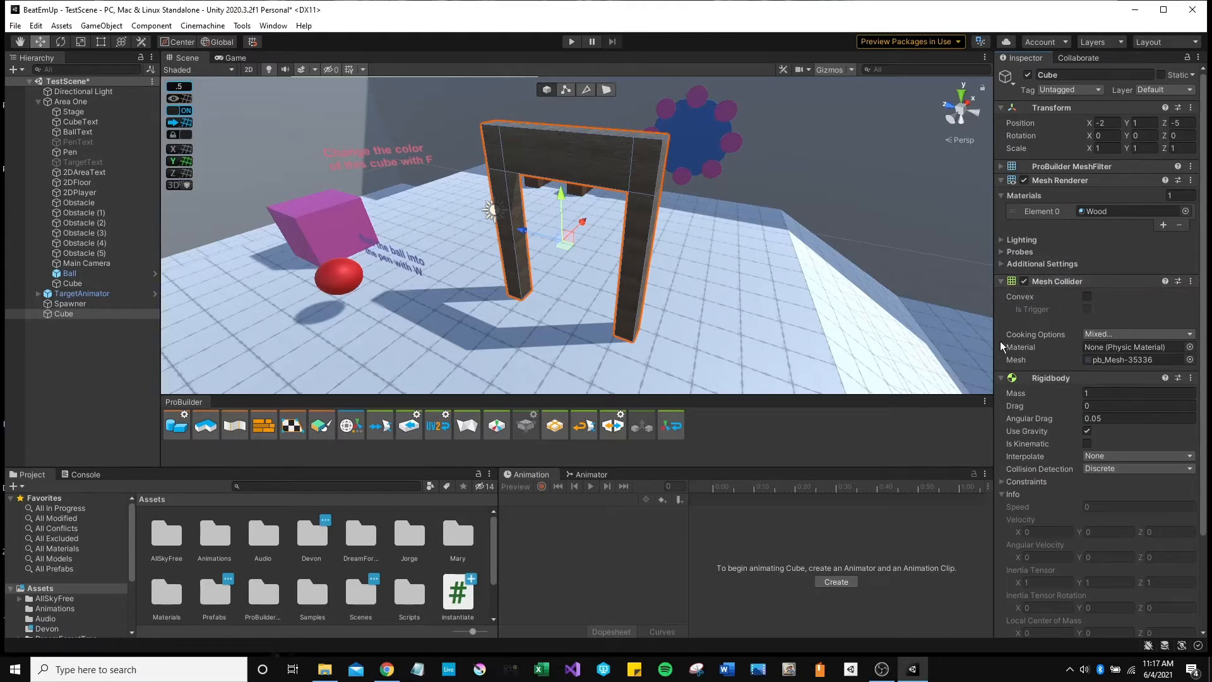
pyautogui.click(1001, 378)
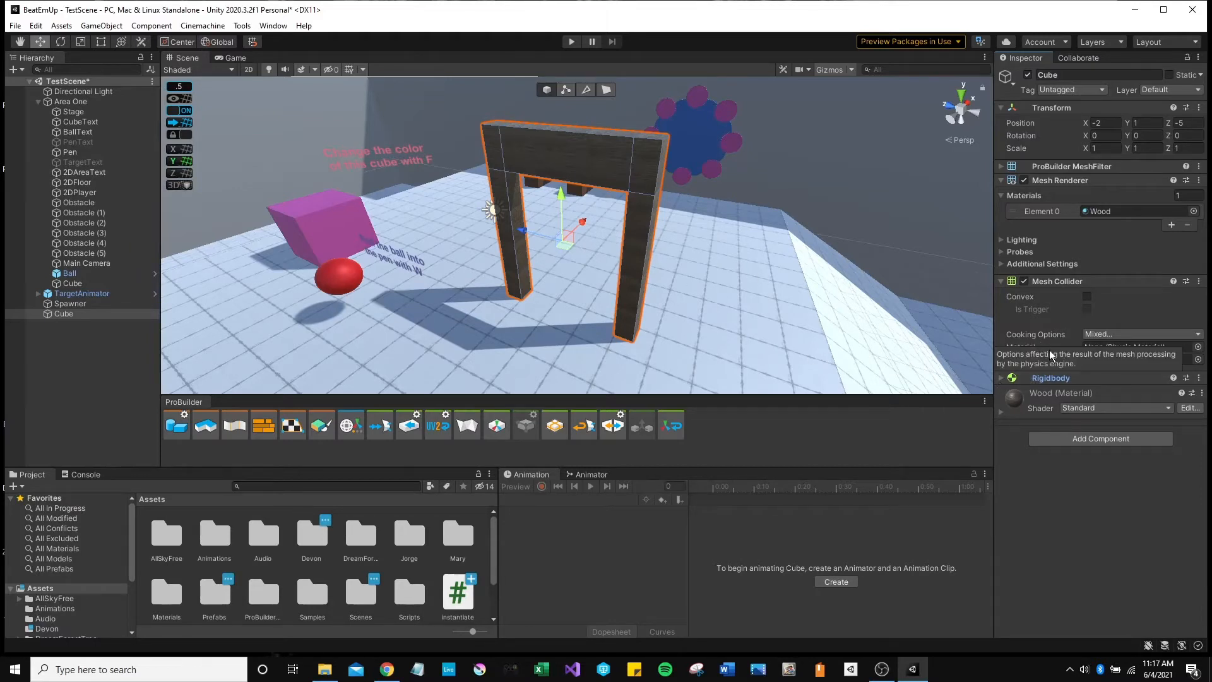
pyautogui.click(1001, 380)
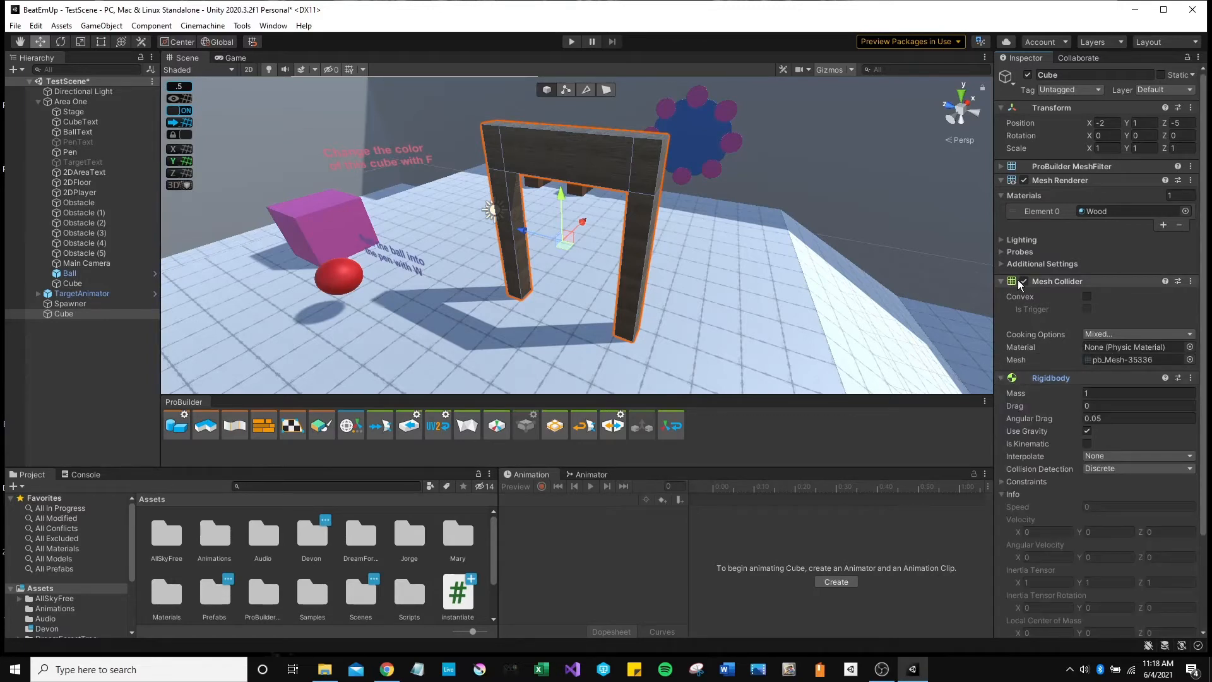
# Tick Convex on the arch's Mesh Collider.
pyautogui.click(1087, 297)
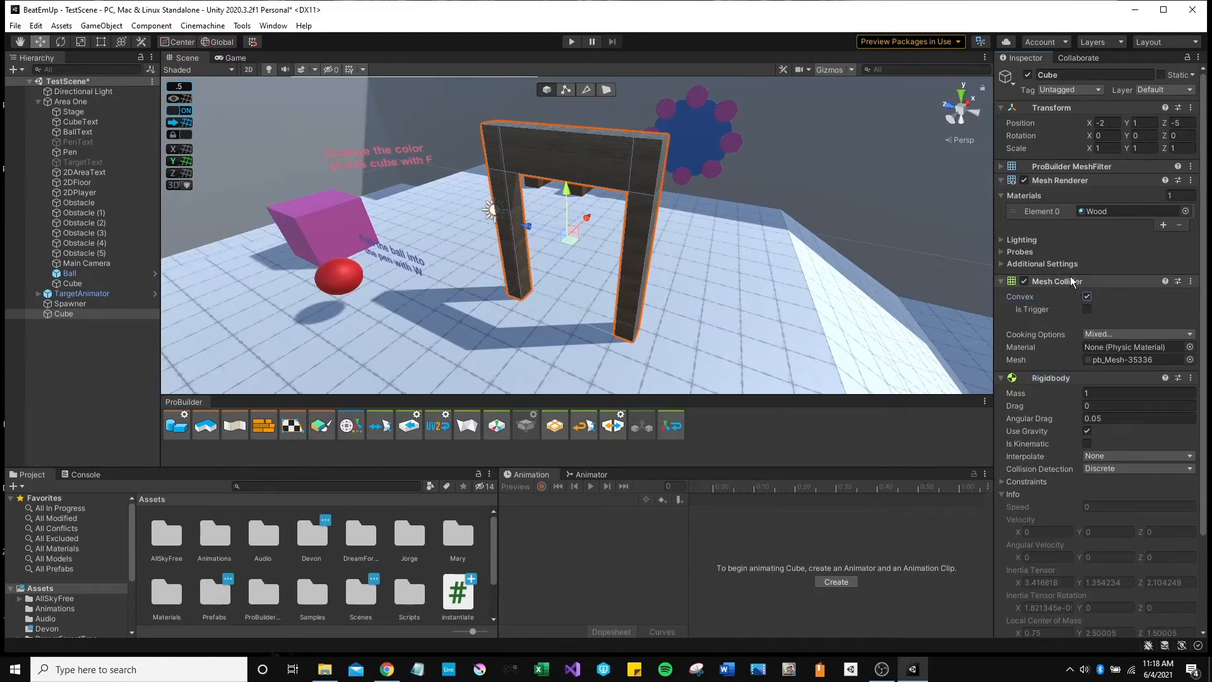
pyautogui.click(1070, 283)
pyautogui.click(1069, 284)
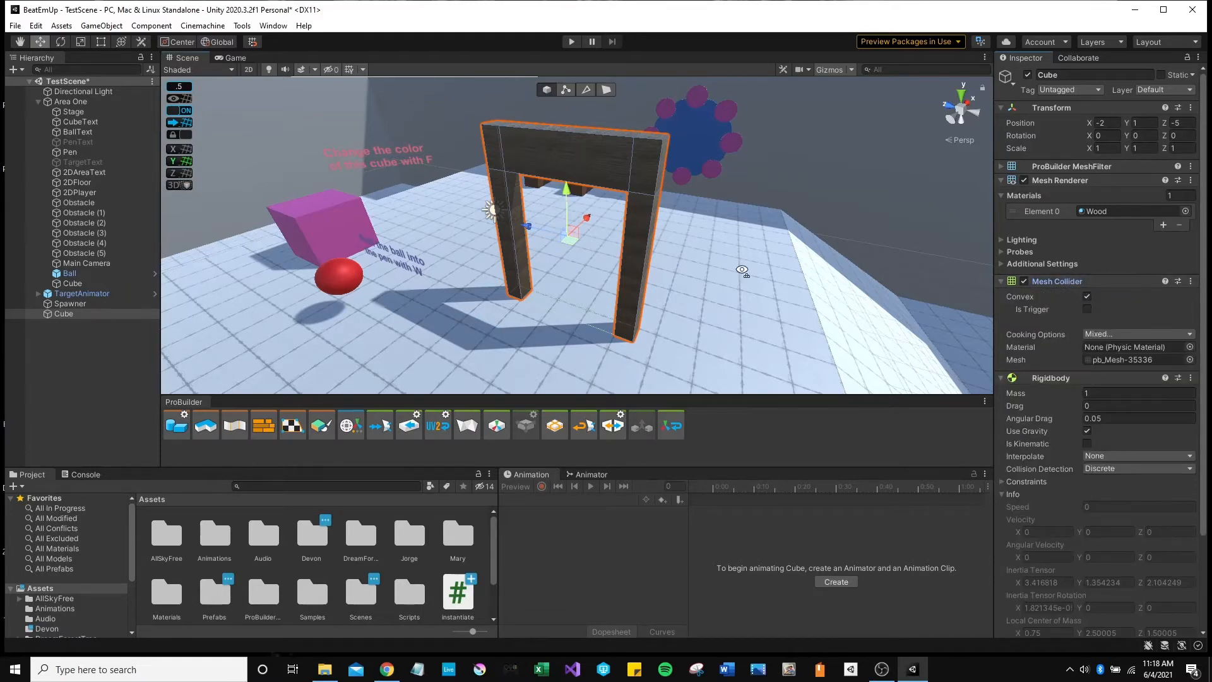
# Fly around the wooden arch to inspect it, briefly toggling scene lighting off and on.
pyautogui.press('w')
pyautogui.moveTo(743, 271); pyautogui.dragTo(669, 184, button='right')
pyautogui.press('a')
pyautogui.press('s')
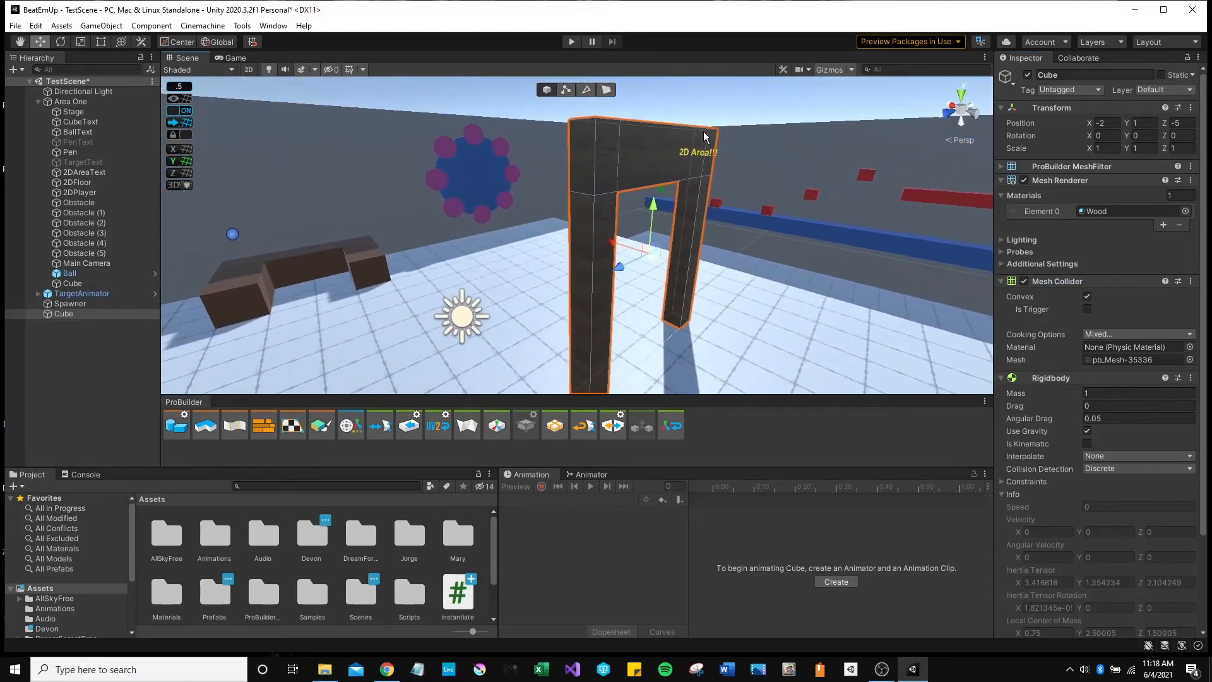
pyautogui.press('s')
pyautogui.moveTo(588, 249); pyautogui.dragTo(966, 318, button='right')
pyautogui.press('w')
pyautogui.press('w')
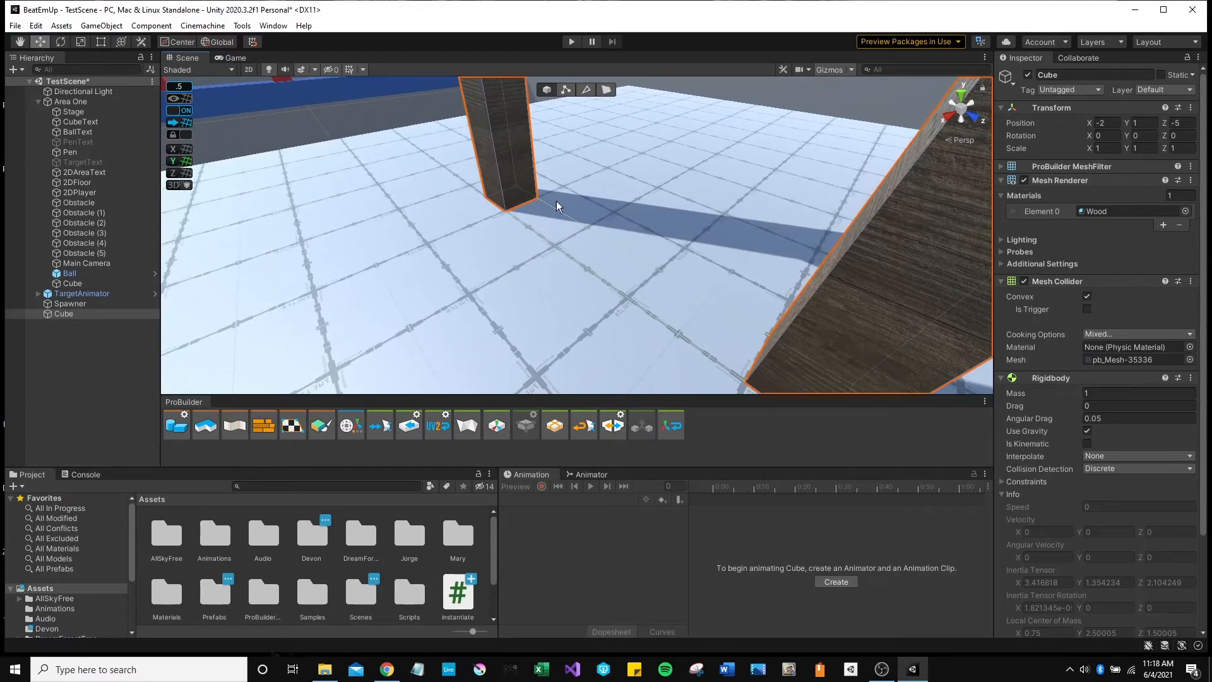
pyautogui.click(268, 69)
pyautogui.click(268, 69)
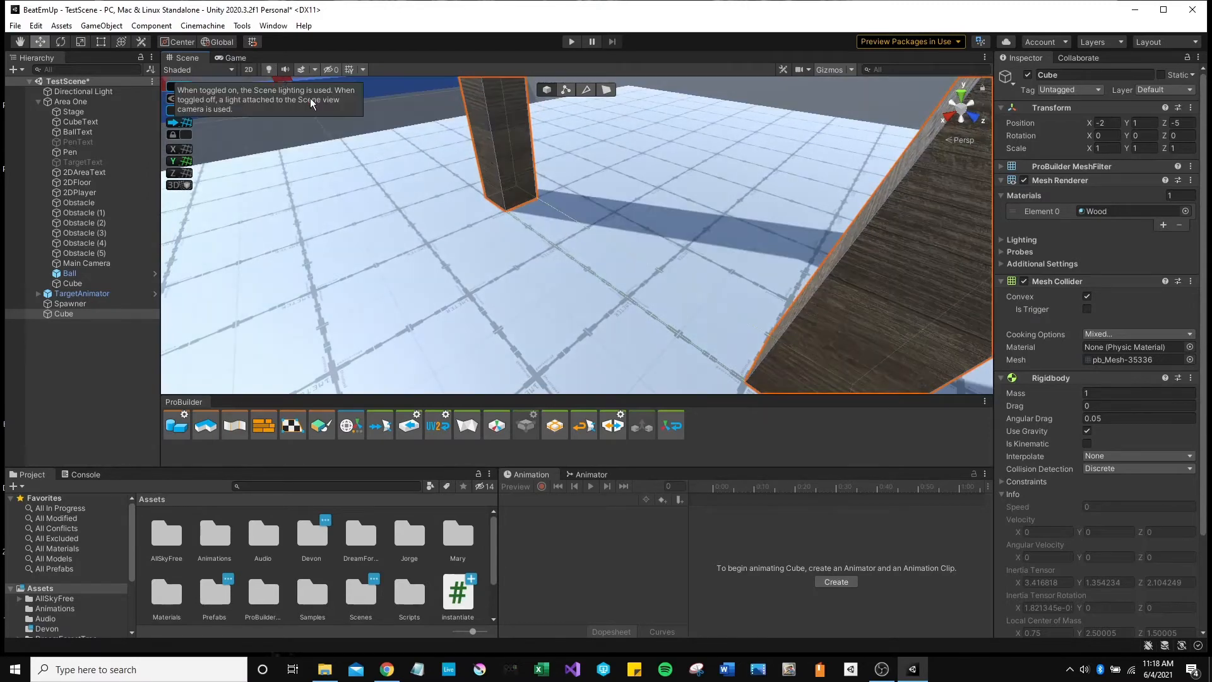
pyautogui.moveTo(604, 212)
pyautogui.mouseDown(button='right')
pyautogui.moveTo(622, 238)
pyautogui.moveTo(554, 208)
pyautogui.moveTo(614, 246)
pyautogui.moveTo(703, 260)
pyautogui.moveTo(599, 217)
pyautogui.mouseUp(button='right')
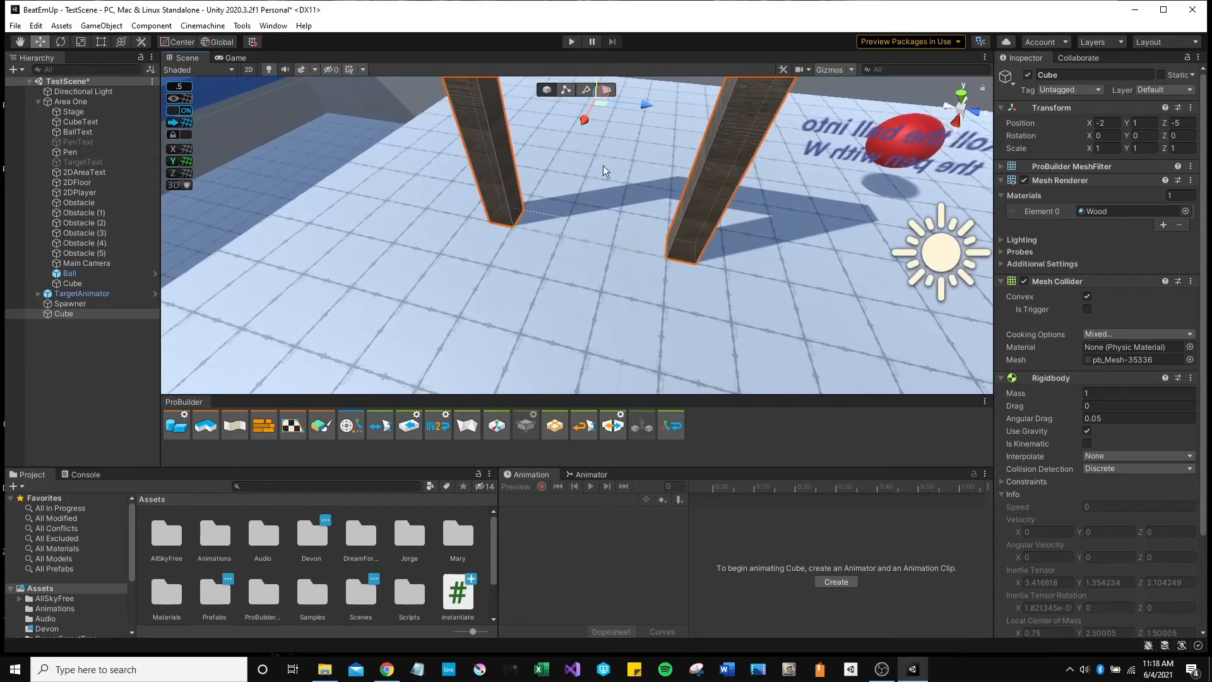
pyautogui.moveTo(607, 175); pyautogui.dragTo(88, 163, button='right')
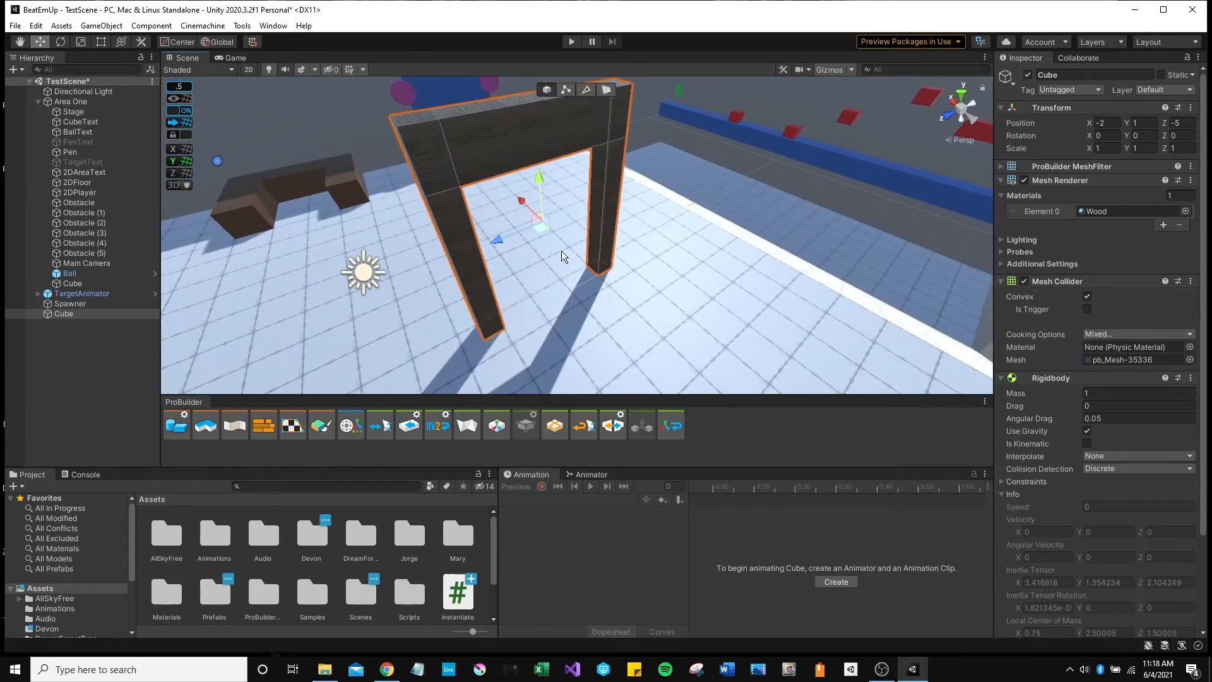
pyautogui.moveTo(562, 251); pyautogui.dragTo(585, 280, button='right')
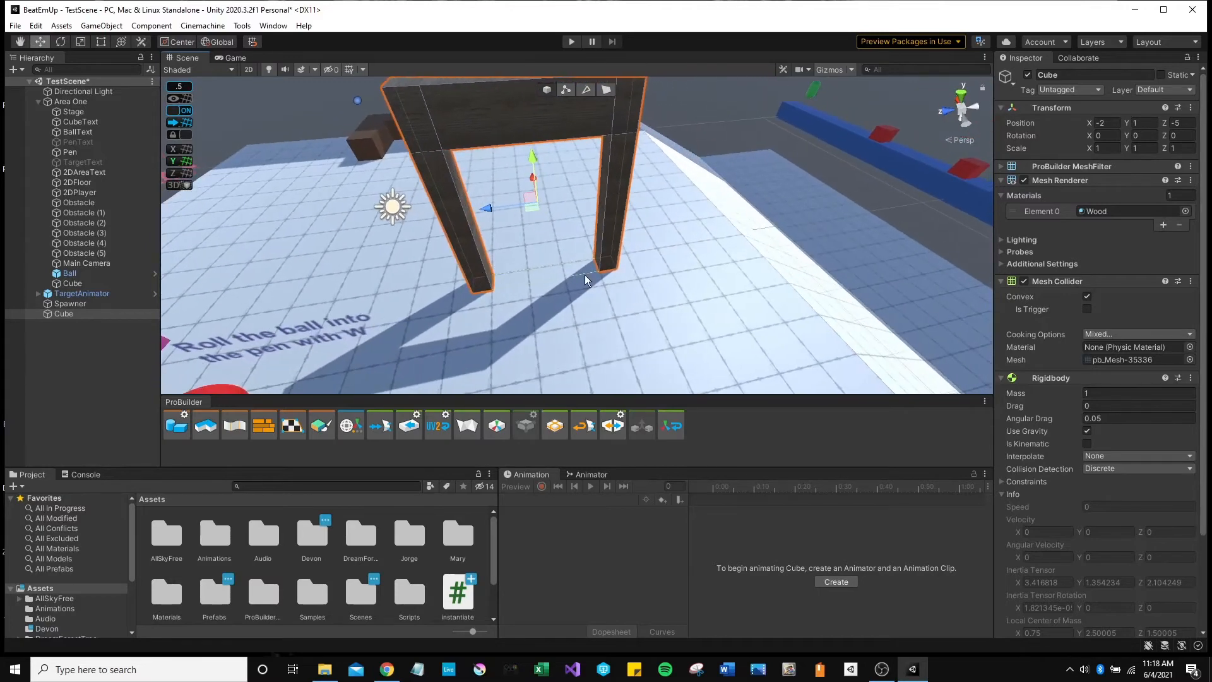
# Untick Convex on the Mesh Collider and collapse the component panels.
pyautogui.click(1087, 297)
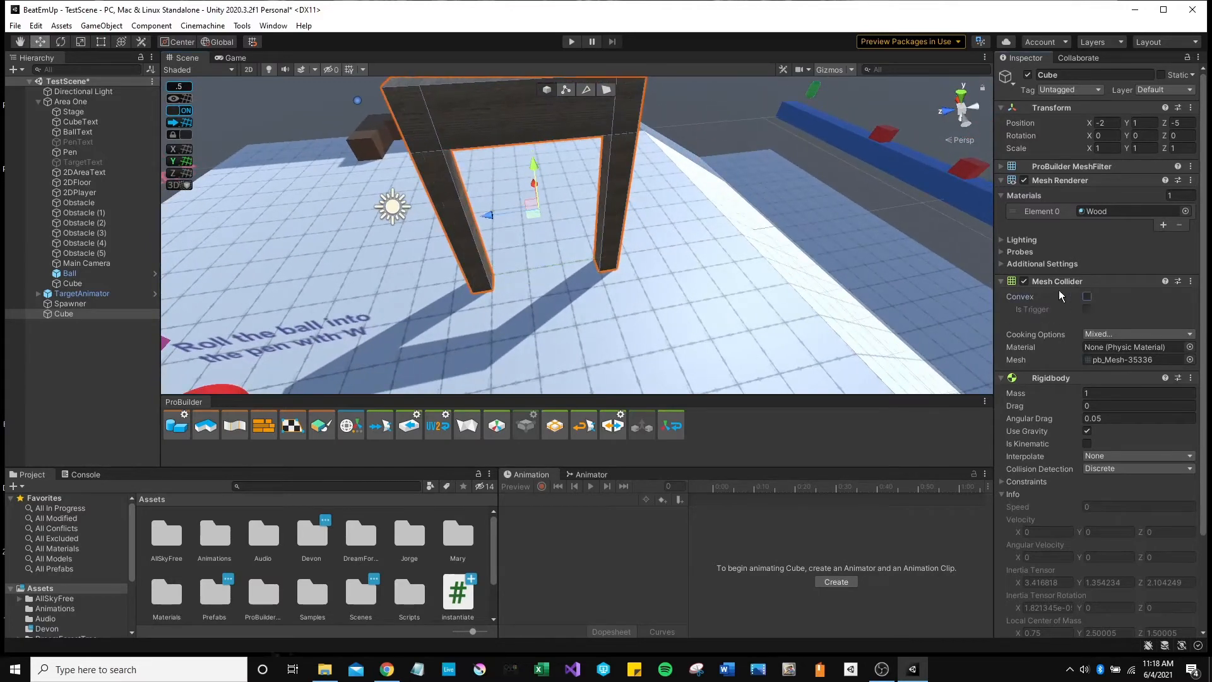
pyautogui.click(1003, 283)
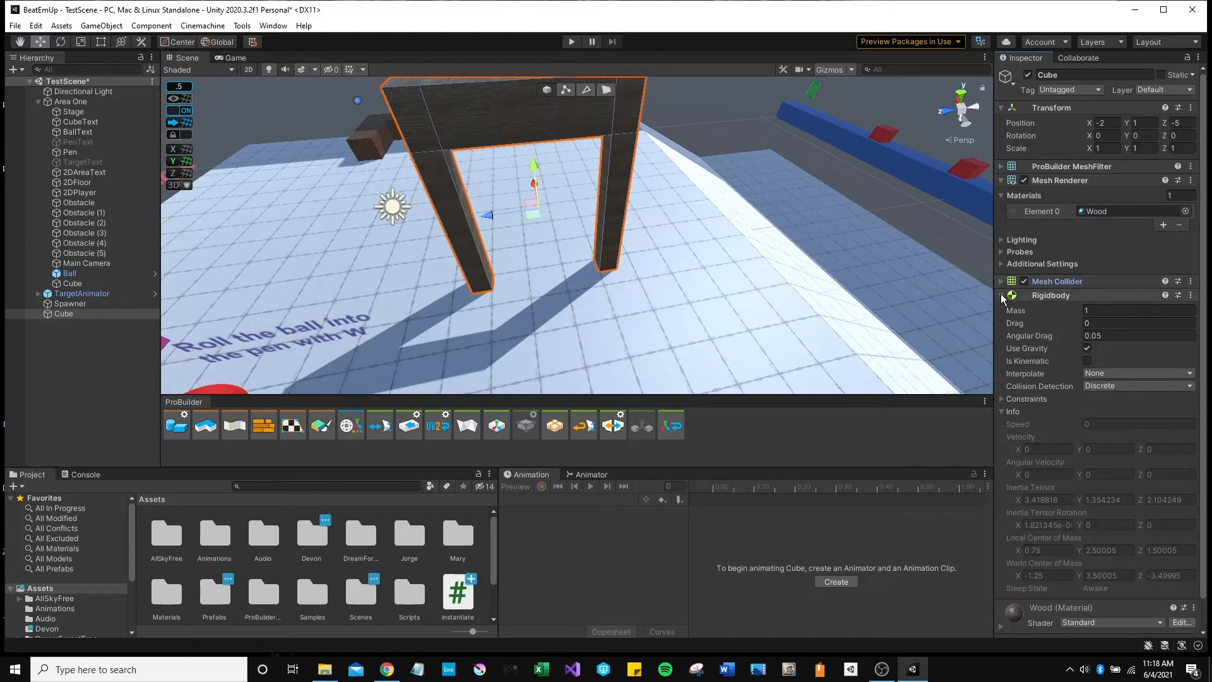
pyautogui.click(1072, 295)
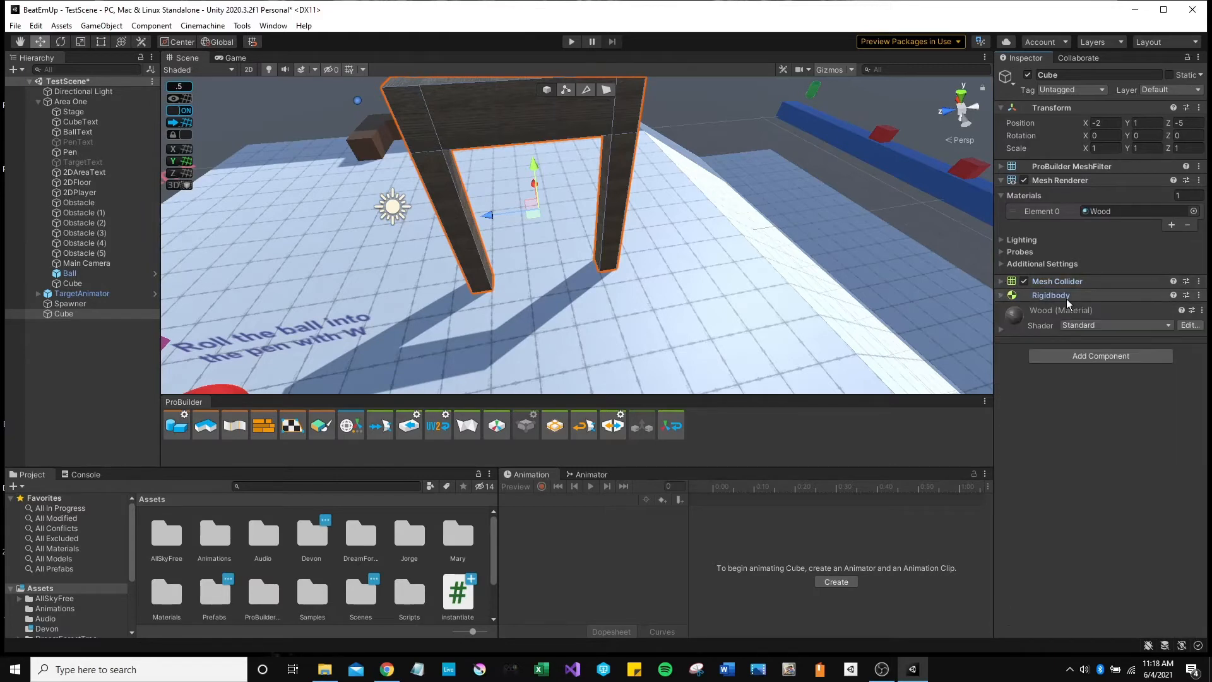
# Remove the Rigidbody component from the arch, then orbit the view around it.
pyautogui.rightClick(1090, 295)
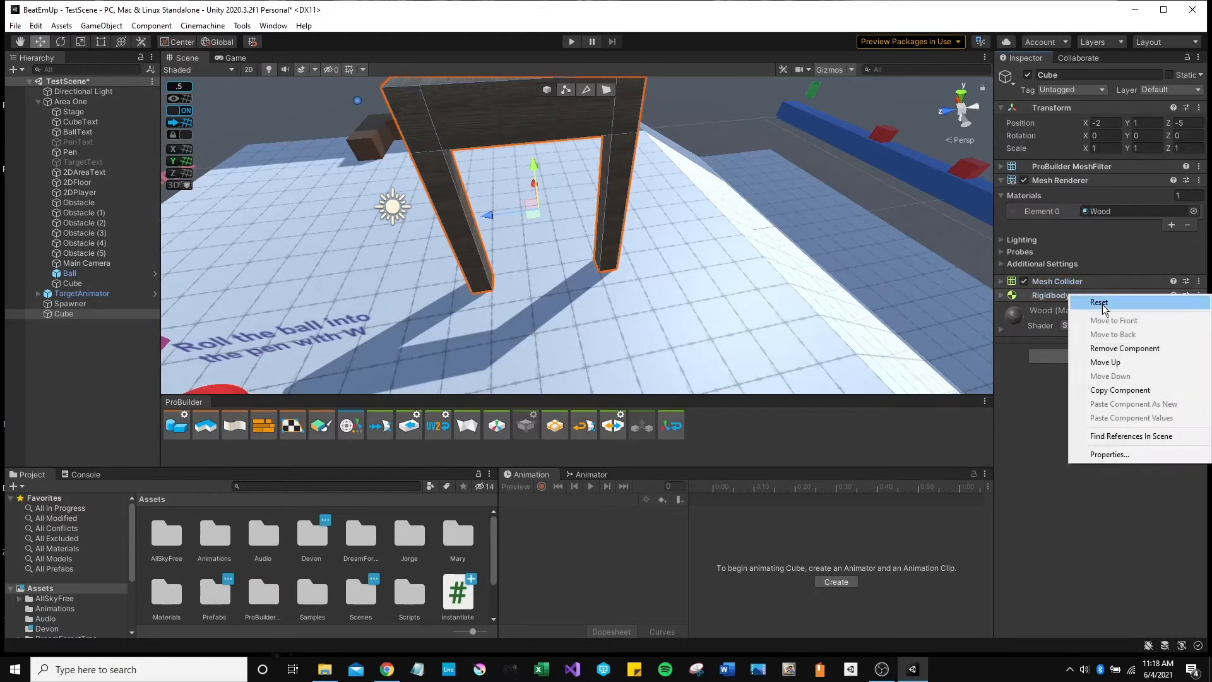
pyautogui.click(1102, 304)
pyautogui.click(1103, 306)
pyautogui.click(1193, 297)
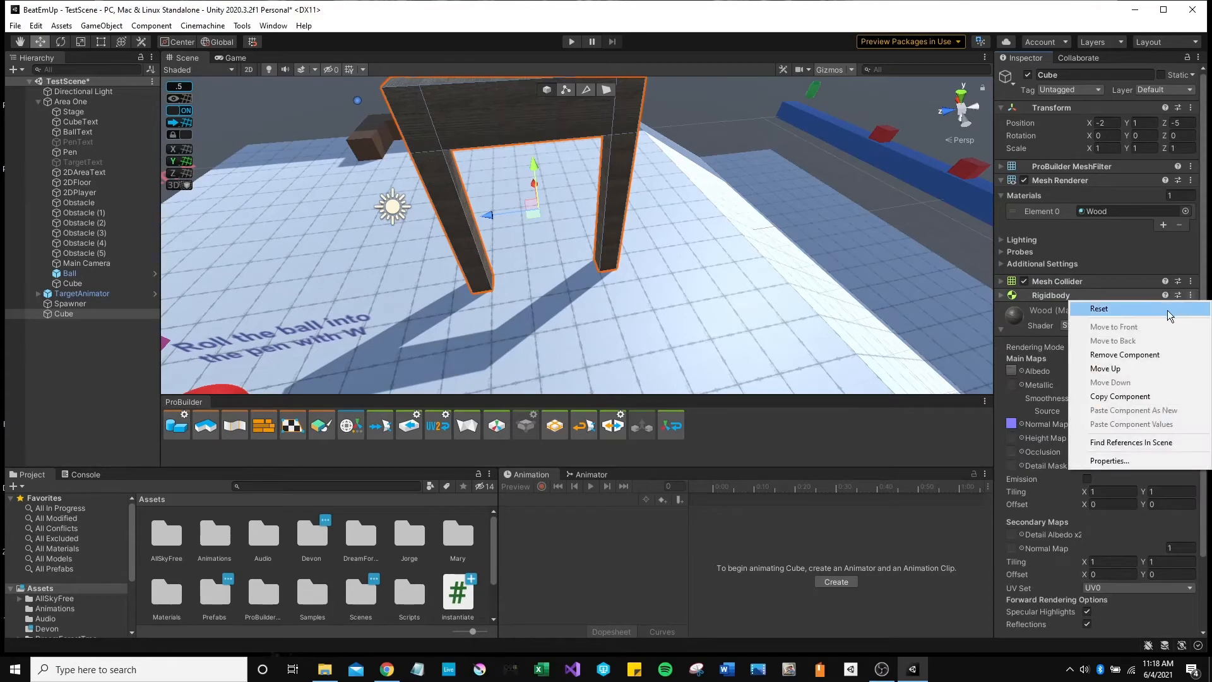
pyautogui.click(1092, 354)
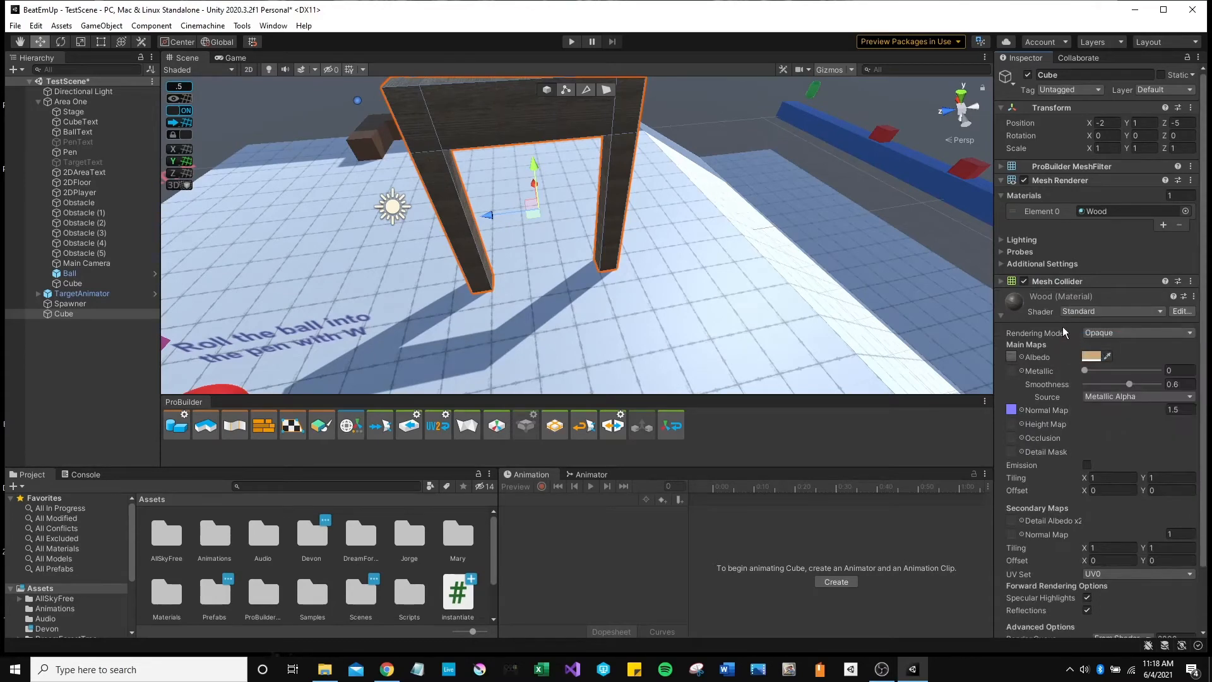
pyautogui.click(1000, 316)
pyautogui.keyDown('alt'); pyautogui.moveTo(779, 293); pyautogui.dragTo(543, 224); pyautogui.keyUp('alt')
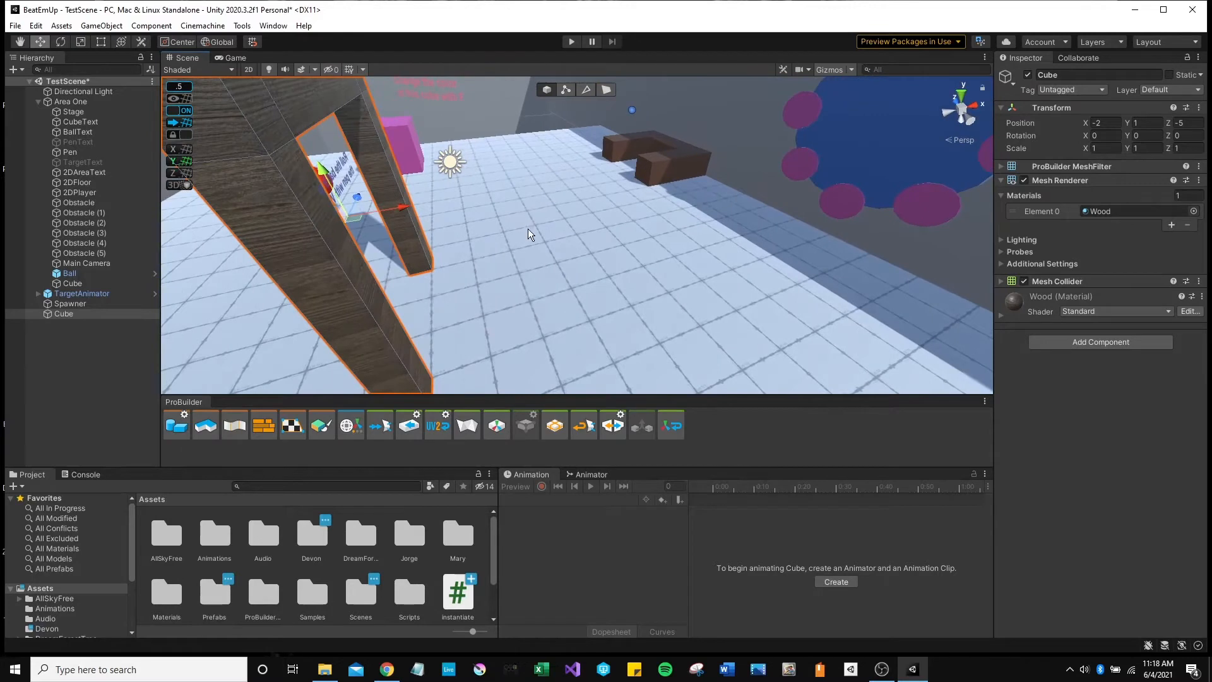
pyautogui.moveTo(530, 251); pyautogui.dragTo(553, 264, button='right')
# Start a new ProBuilder shape and choose the Pipe type.
pyautogui.click(177, 429)
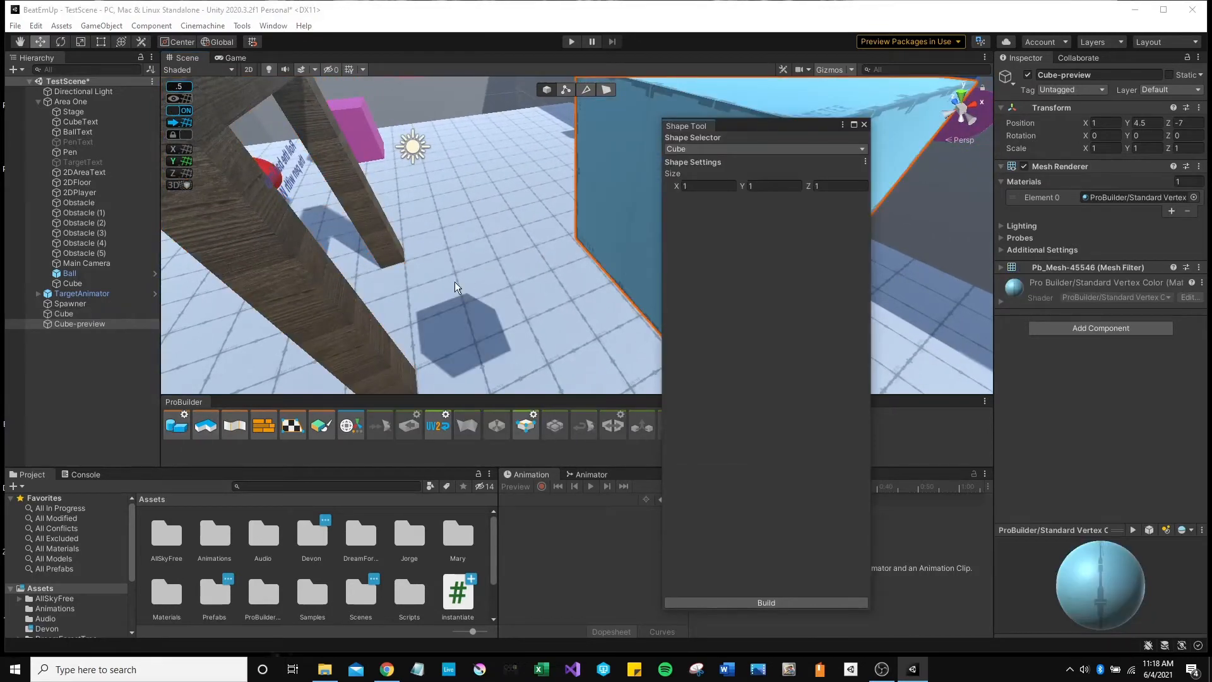
pyautogui.click(706, 151)
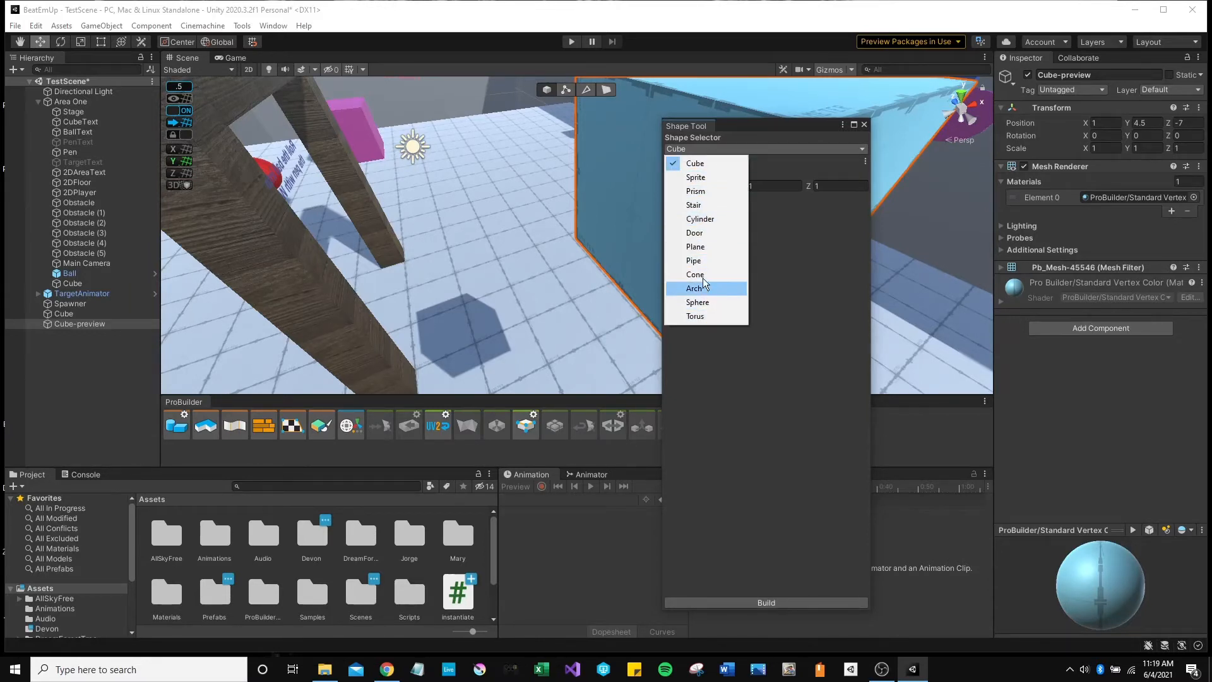
pyautogui.click(694, 260)
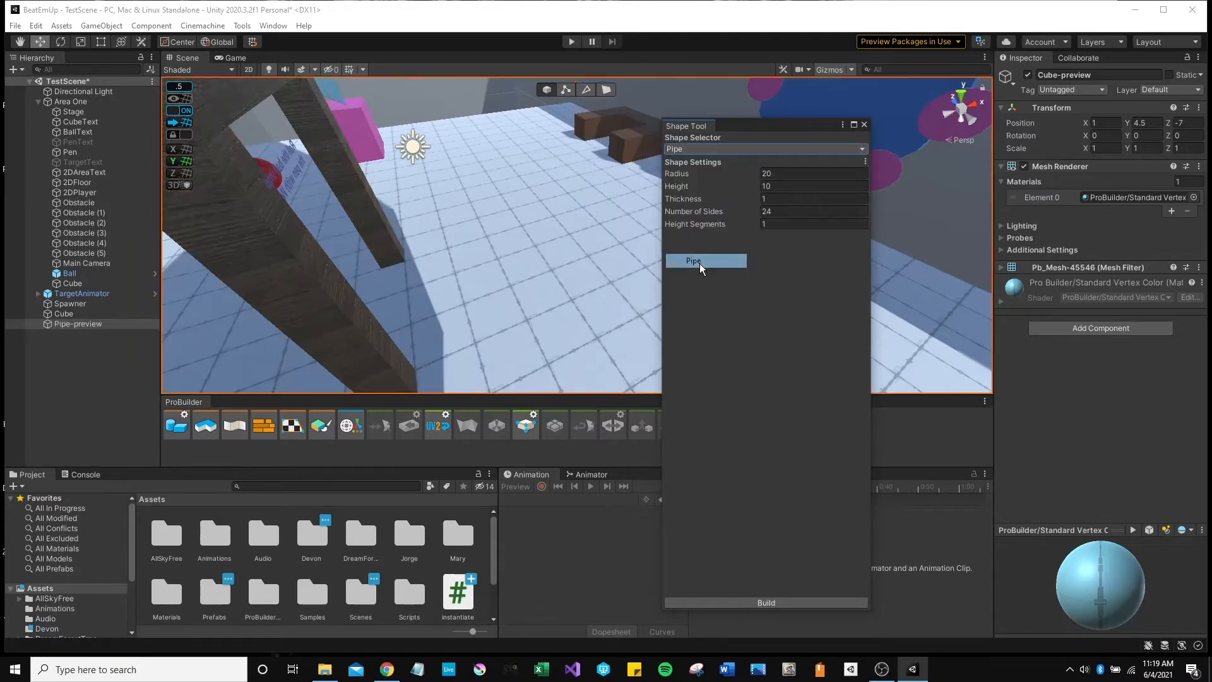
pyautogui.keyDown('alt'); pyautogui.moveTo(542, 252); pyautogui.dragTo(550, 218); pyautogui.keyUp('alt')
pyautogui.press('s')
pyautogui.moveTo(550, 218); pyautogui.dragTo(517, 218, button='right')
# Give the pipe radius 1 and height 1 and build it into the scene.
pyautogui.click(730, 172)
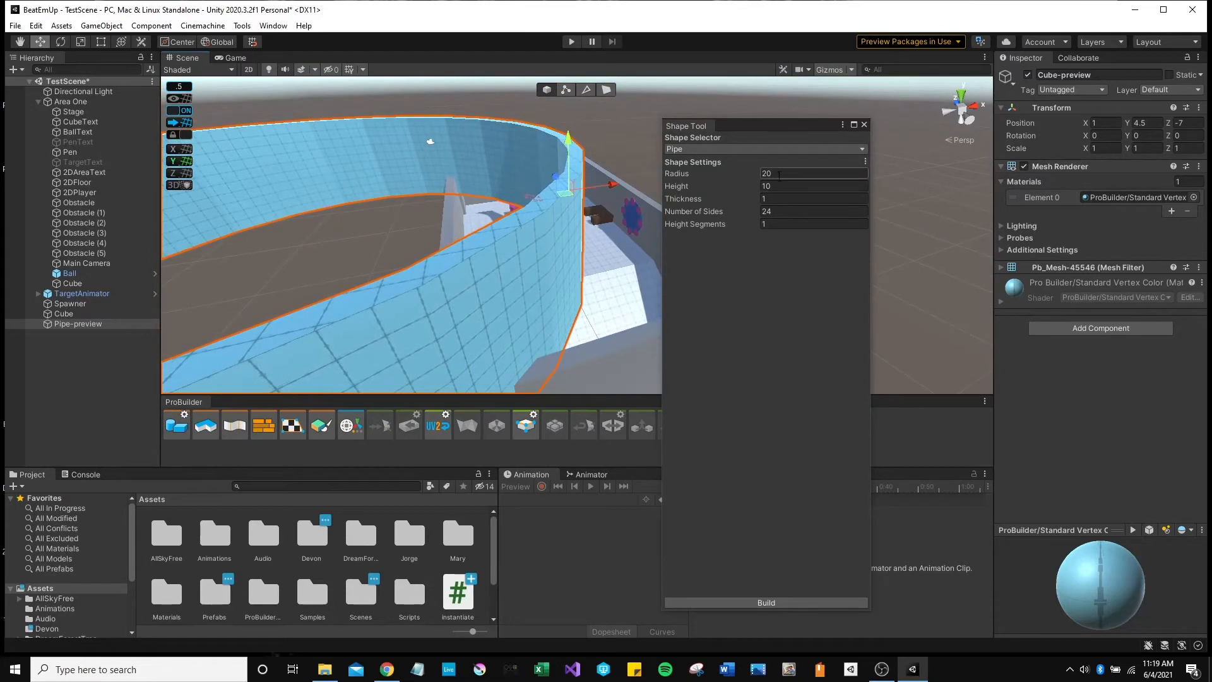
pyautogui.write('1')
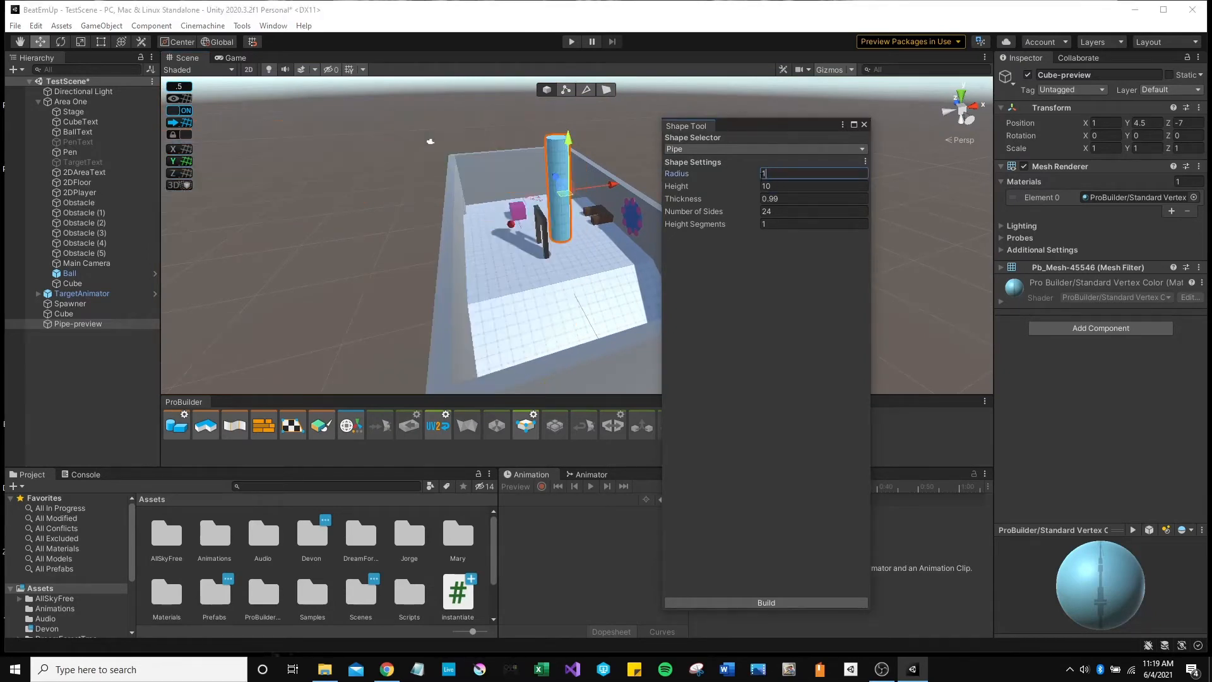
pyautogui.click(750, 185)
pyautogui.write('1')
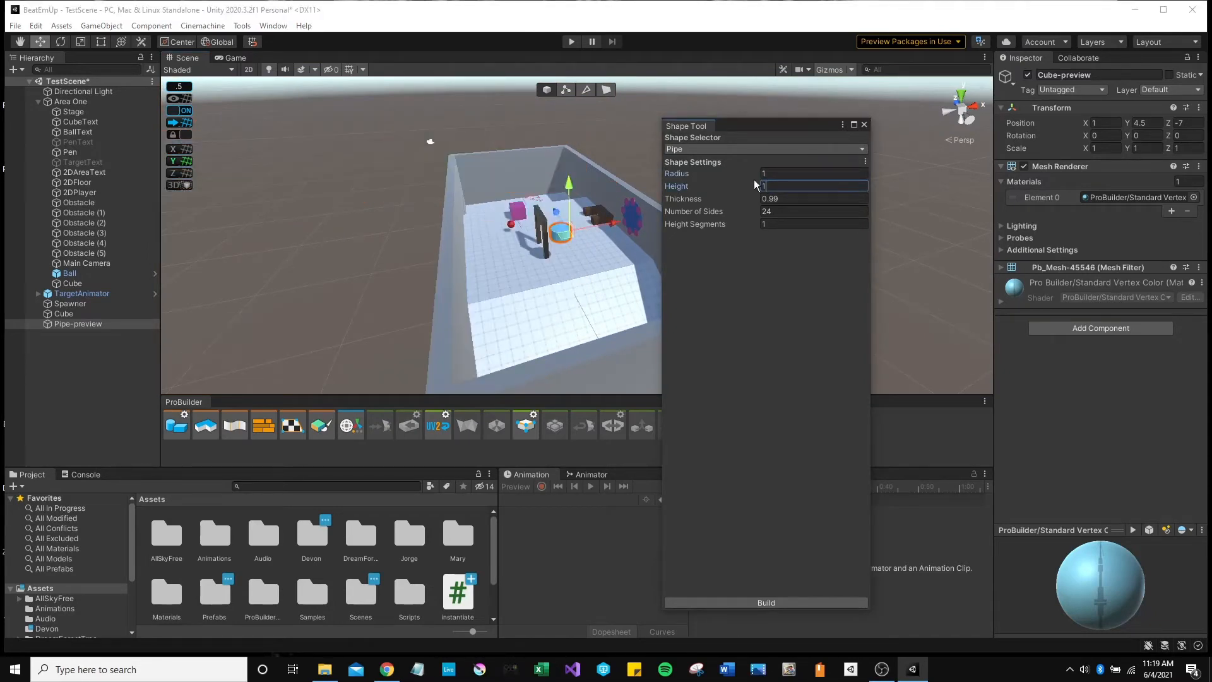
pyautogui.click(734, 197)
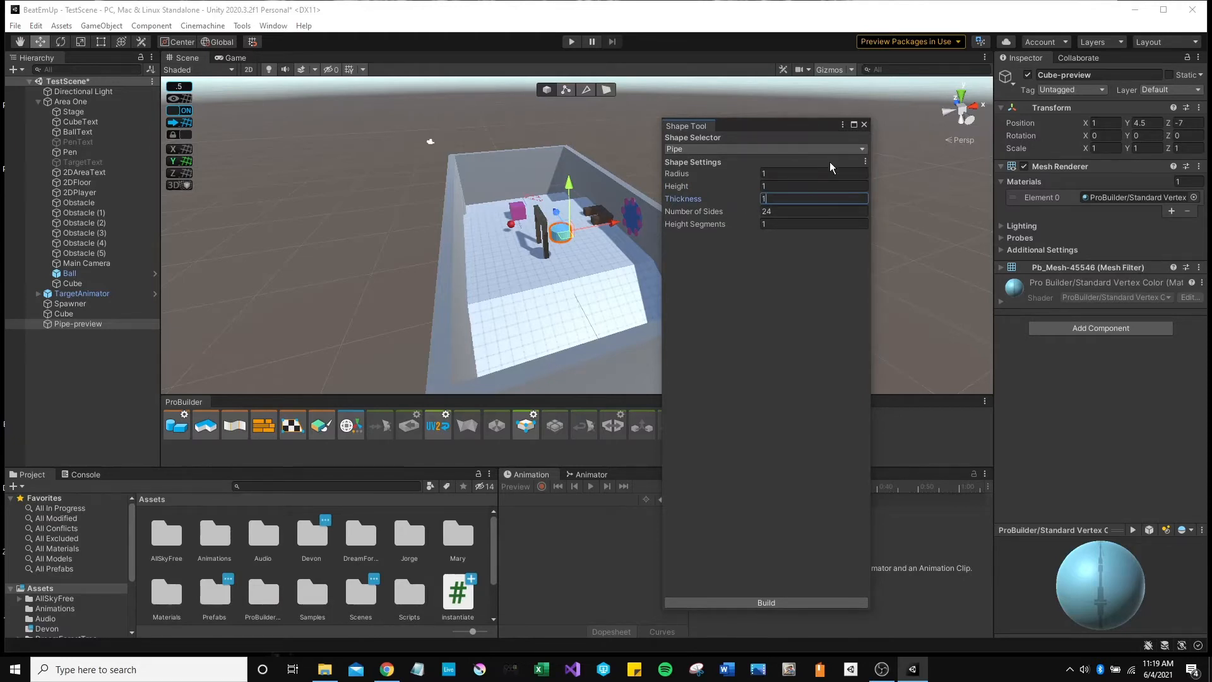
pyautogui.click(789, 600)
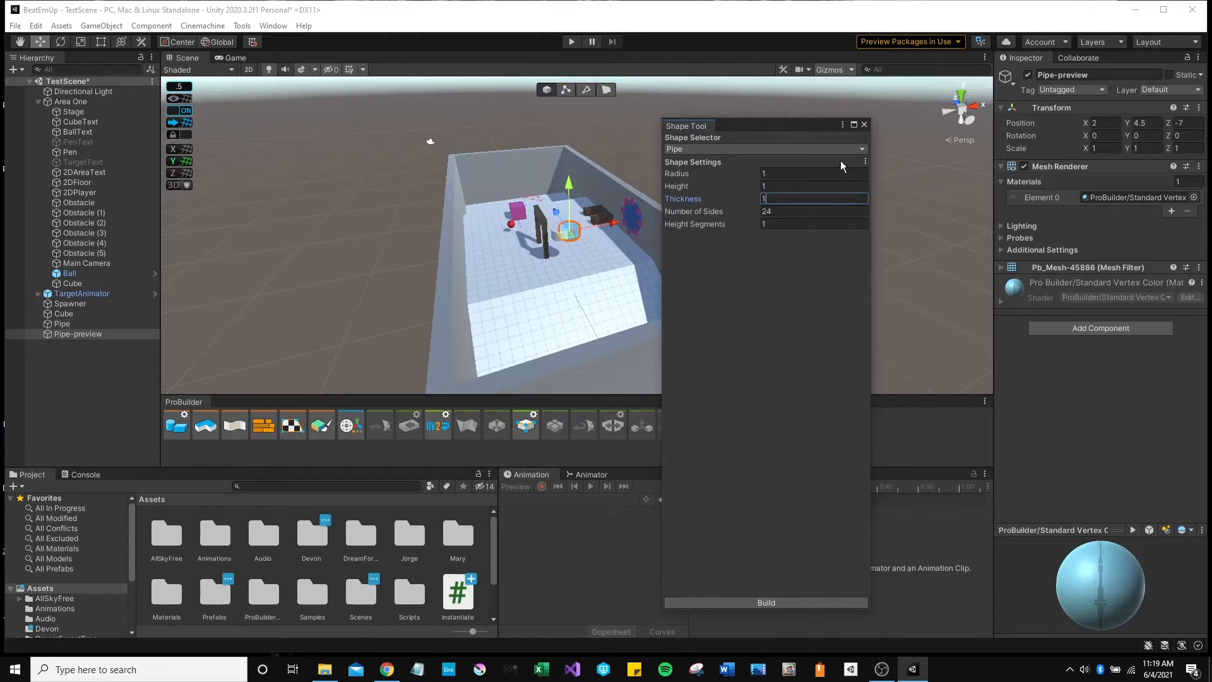
# Close the Shape Tool, select the Pipe object, and switch to face selection.
pyautogui.click(864, 125)
pyautogui.moveTo(536, 257); pyautogui.dragTo(537, 195, button='right')
pyautogui.press('w')
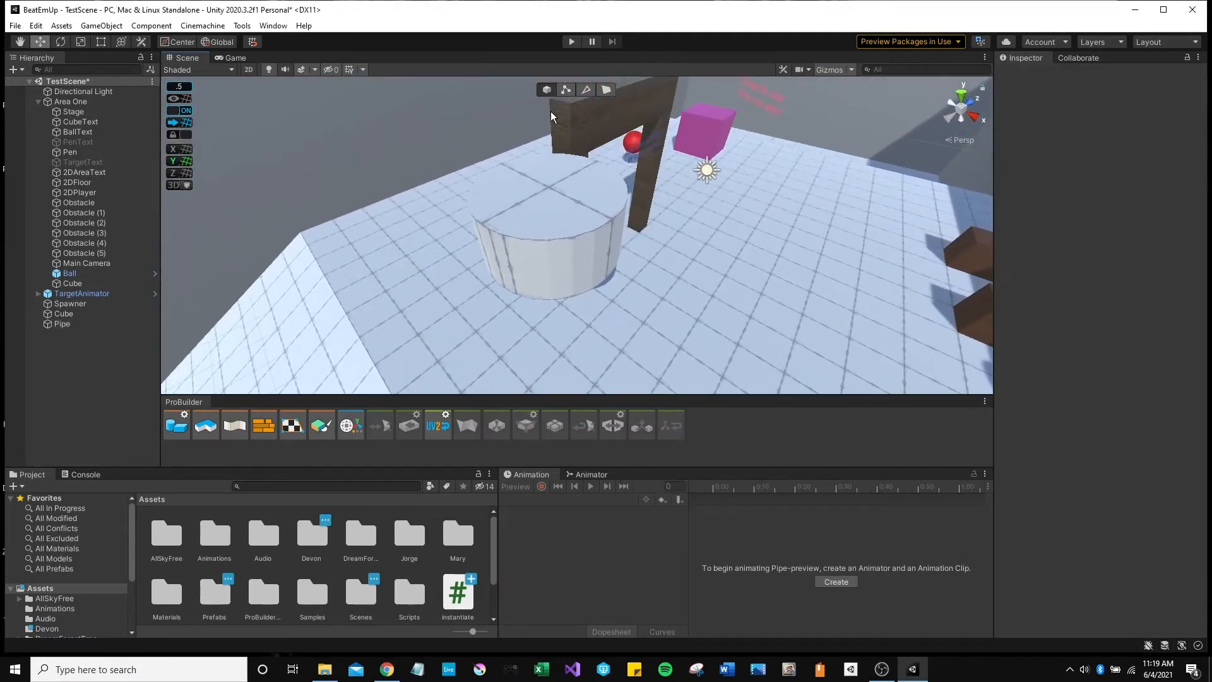
pyautogui.click(557, 230)
pyautogui.moveTo(590, 277); pyautogui.dragTo(533, 202, button='right')
pyautogui.press('g')
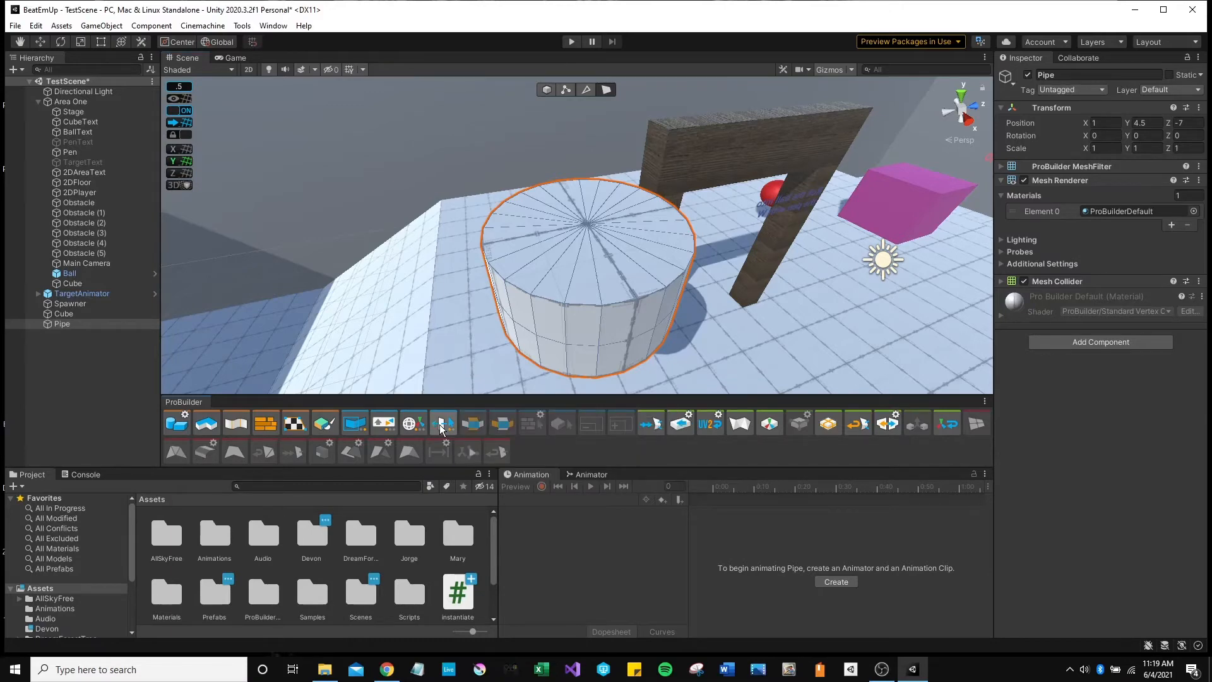
# Select all of the pipe's top faces and merge them into a single face.
pyautogui.click(615, 295)
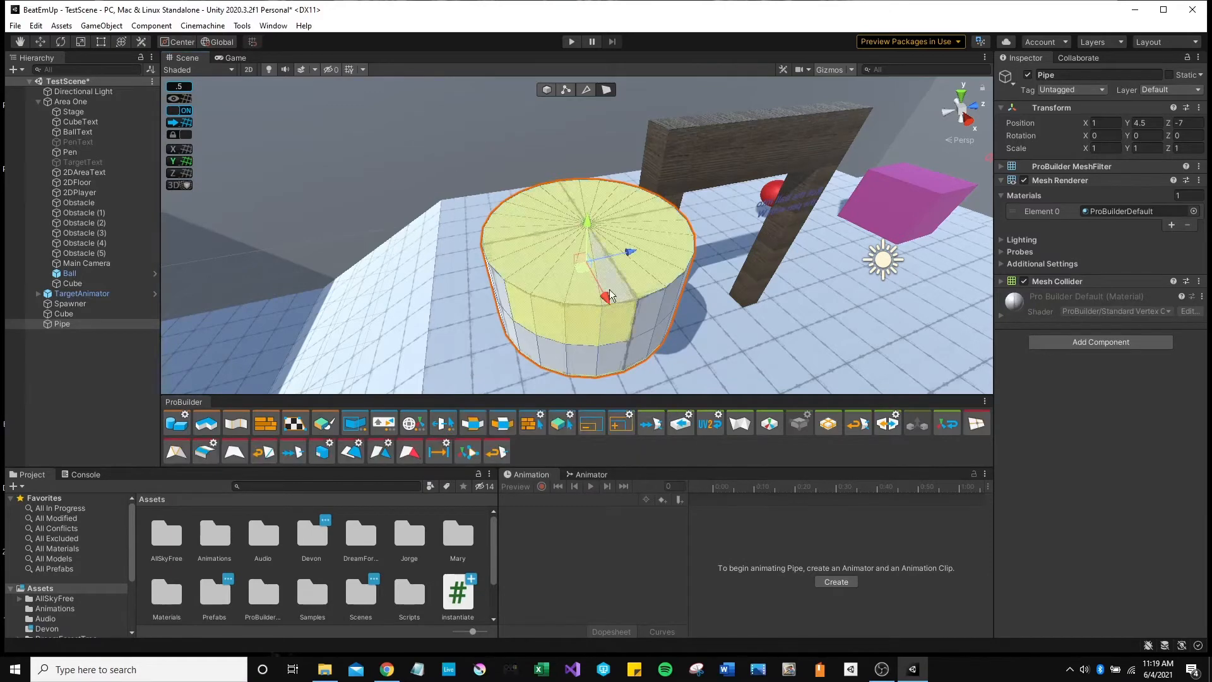
pyautogui.moveTo(482, 327); pyautogui.dragTo(561, 329, button='right')
pyautogui.press('w')
pyautogui.press('s')
pyautogui.press('w')
pyautogui.press('s')
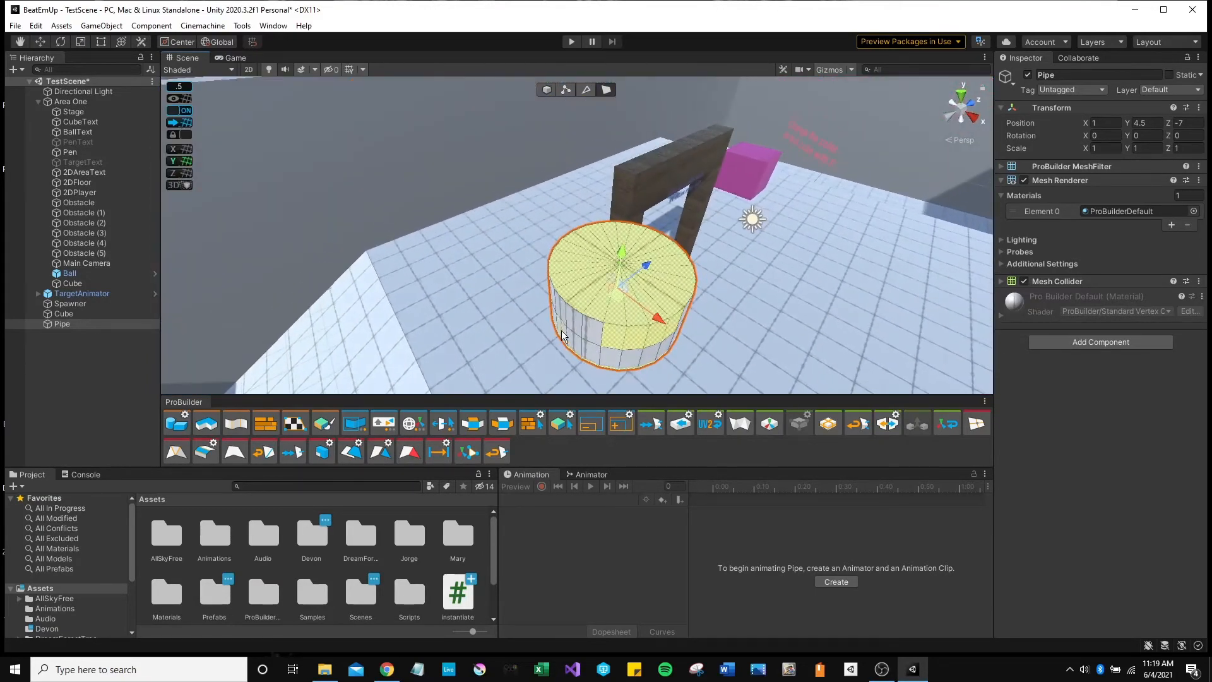
pyautogui.click(601, 305)
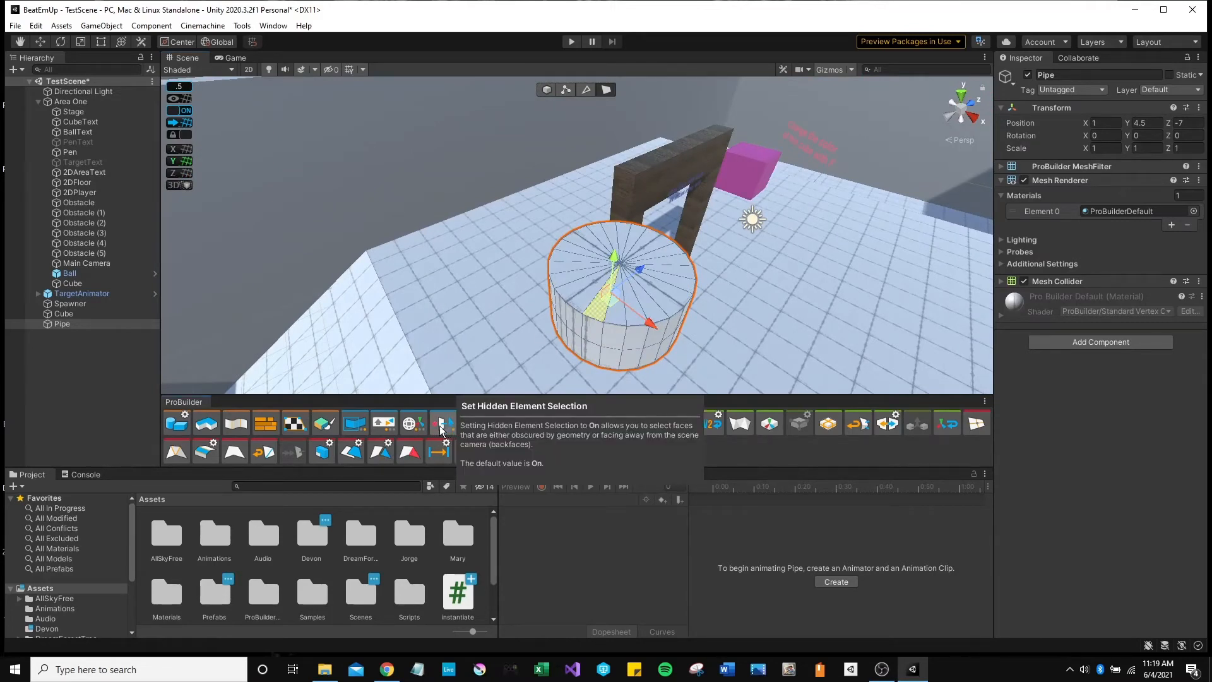
pyautogui.click(641, 288)
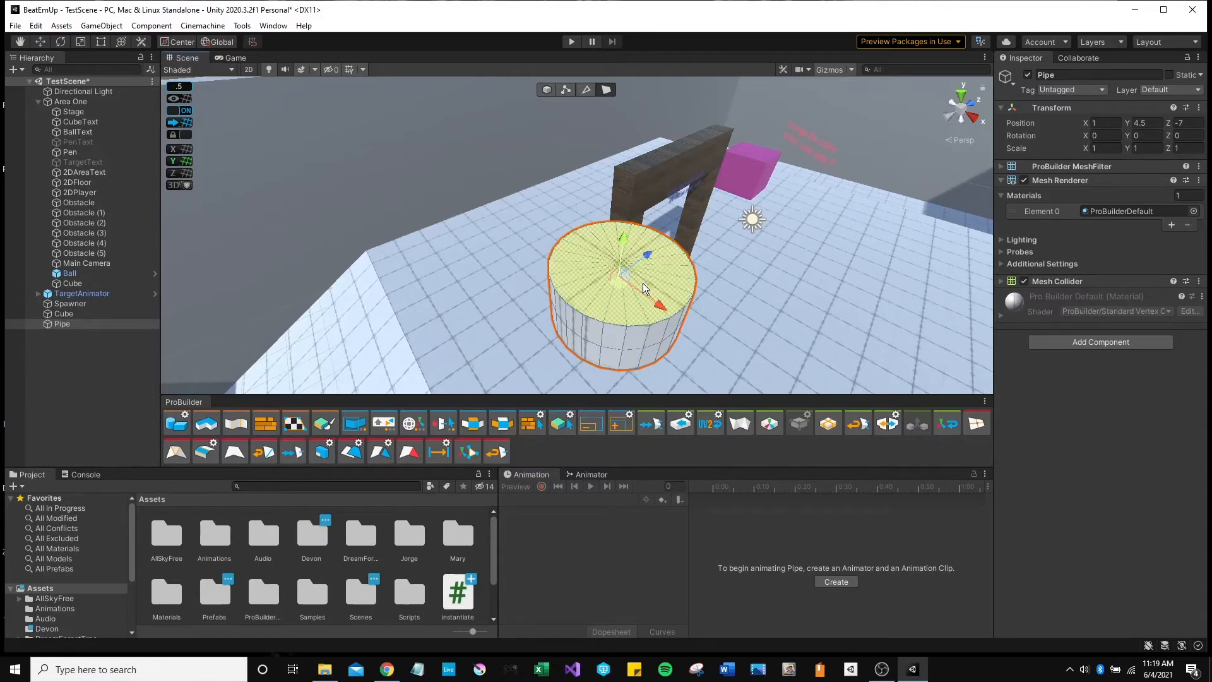
pyautogui.keyDown('alt'); pyautogui.moveTo(641, 287); pyautogui.dragTo(622, 385); pyautogui.keyUp('alt')
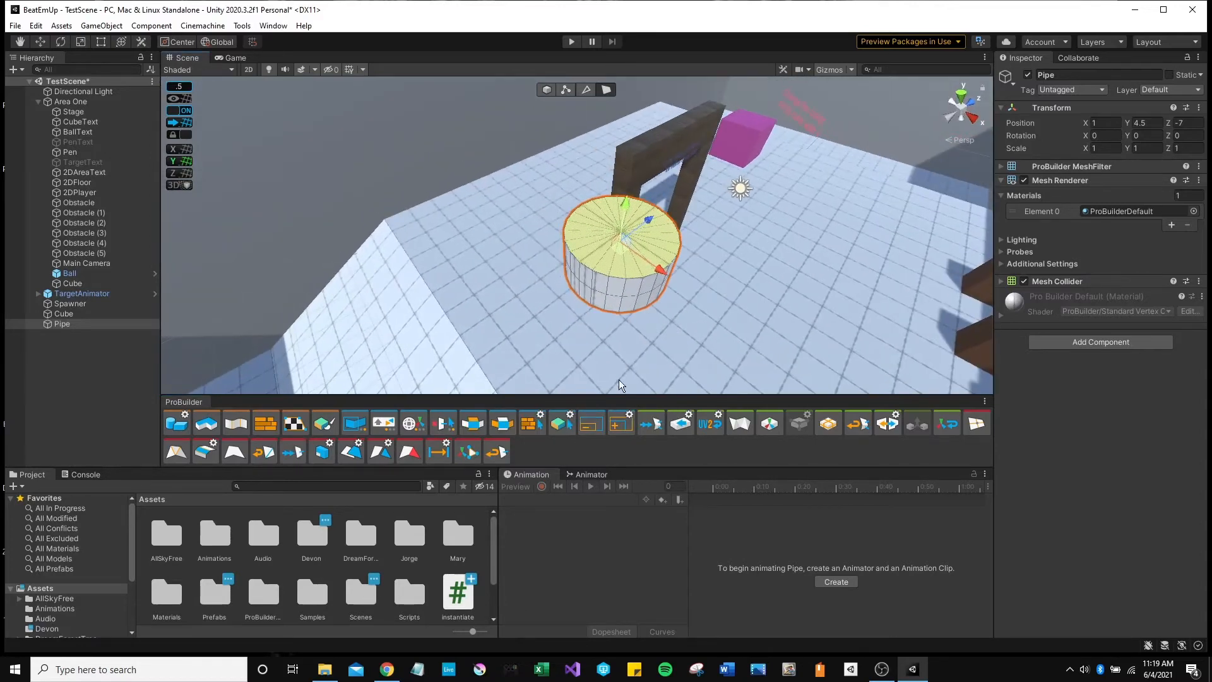
pyautogui.click(234, 453)
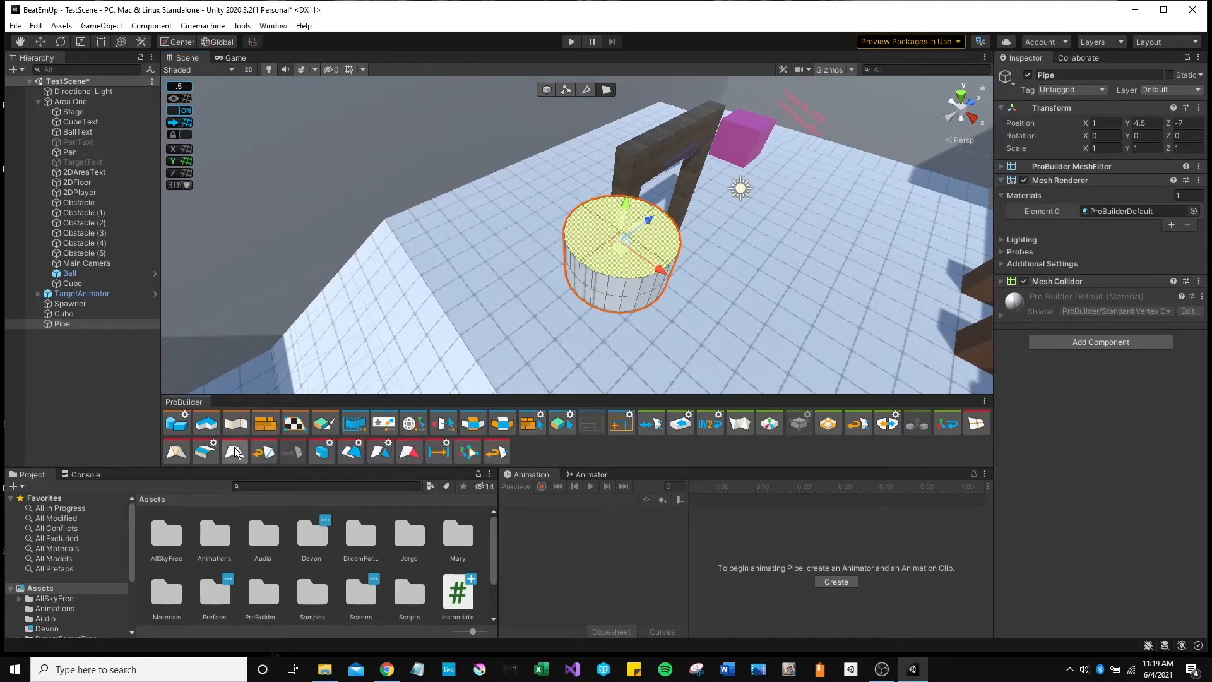
# Extrude the merged top face upward and adjust the column's height.
pyautogui.click(587, 92)
pyautogui.click(605, 93)
pyautogui.keyDown('shift'); pyautogui.moveTo(627, 203); pyautogui.dragTo(633, 105); pyautogui.keyUp('shift')
pyautogui.moveTo(638, 246); pyautogui.dragTo(652, 183, button='right')
pyautogui.moveTo(581, 175)
pyautogui.mouseDown()
pyautogui.moveTo(581, 251)
pyautogui.moveTo(584, 121)
pyautogui.moveTo(587, 151)
pyautogui.mouseUp()
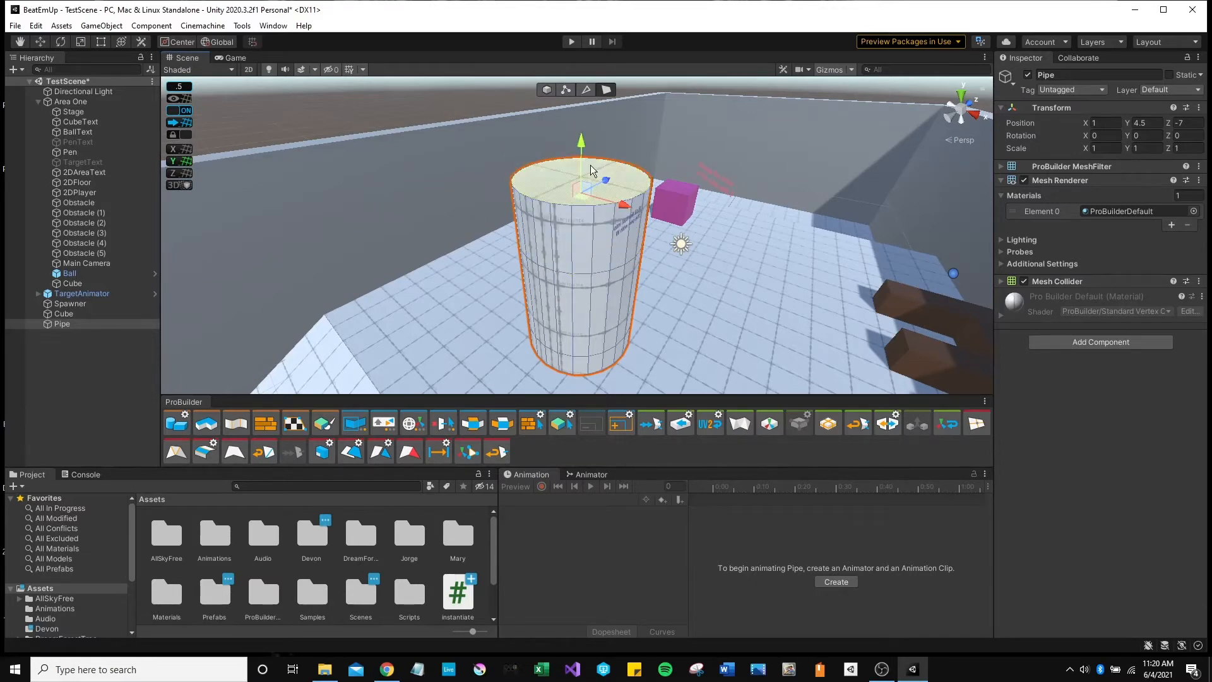
# Scale the pipe's top face much wider, then extrude it upward into a taller upper section.
pyautogui.press('e')
pyautogui.press('r')
pyautogui.moveTo(580, 191); pyautogui.dragTo(604, 179)
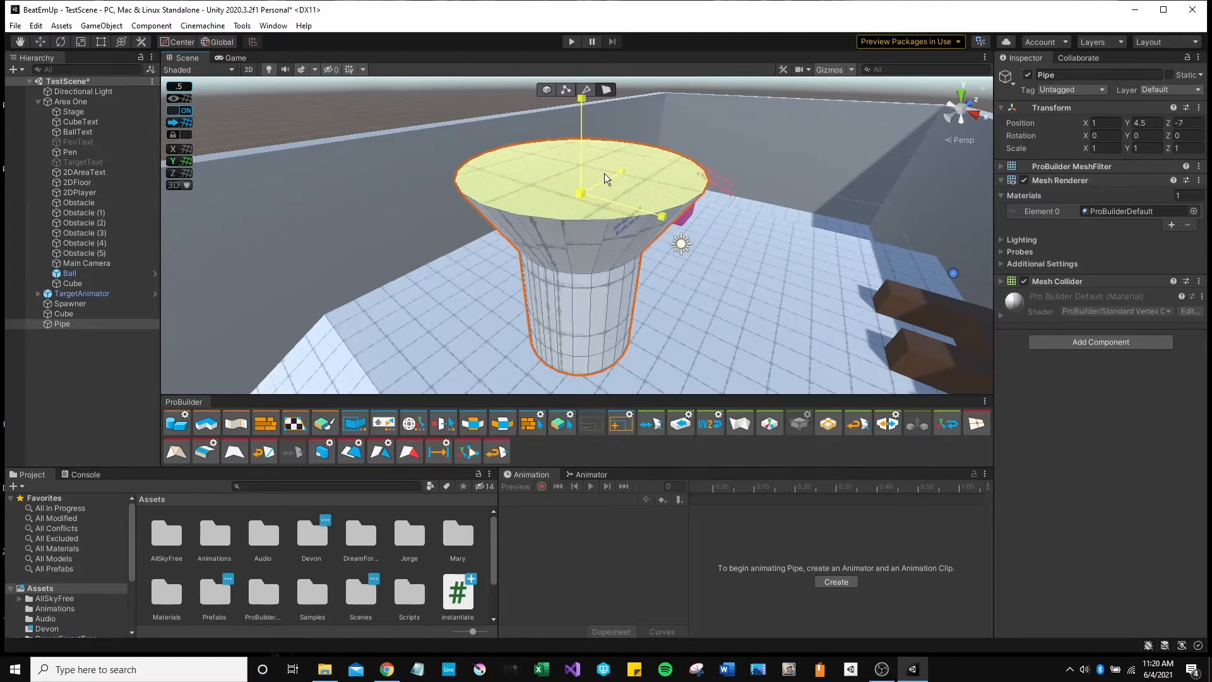
pyautogui.press('w')
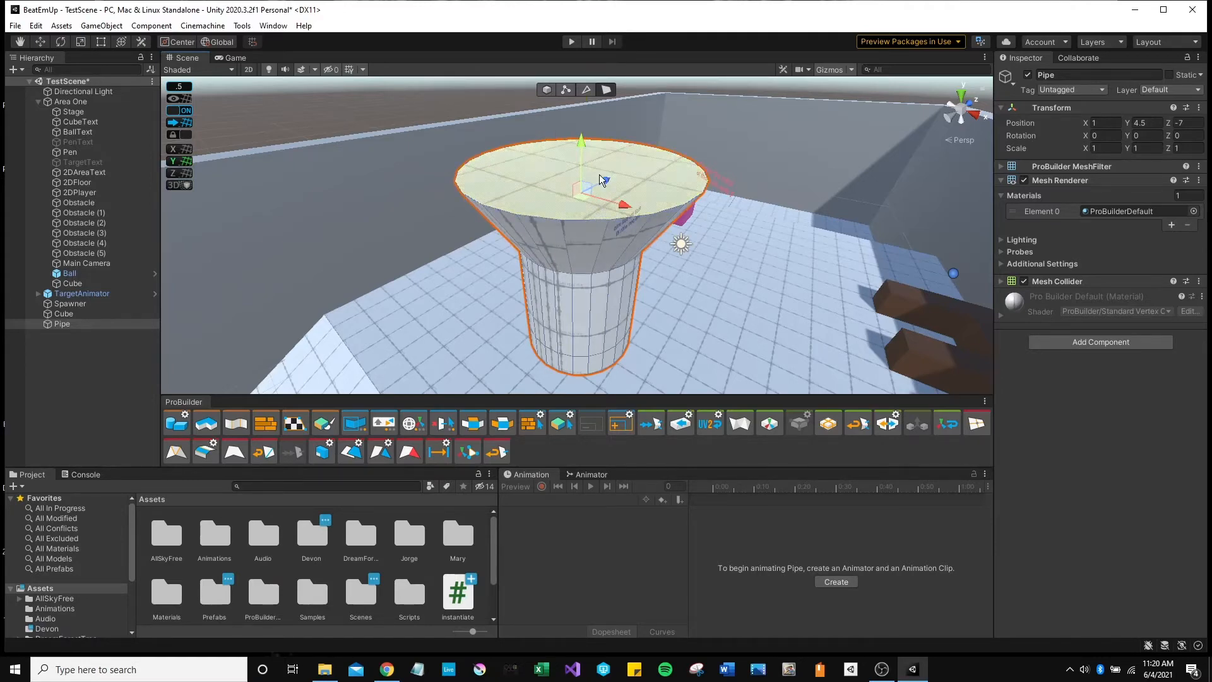
pyautogui.scroll(-3, 593, 182)
pyautogui.keyDown('shift'); pyautogui.moveTo(584, 169); pyautogui.dragTo(584, 98); pyautogui.keyUp('shift')
pyautogui.moveTo(593, 202)
pyautogui.mouseDown(button='right')
pyautogui.moveTo(586, 172)
pyautogui.moveTo(589, 194)
pyautogui.mouseUp(button='right')
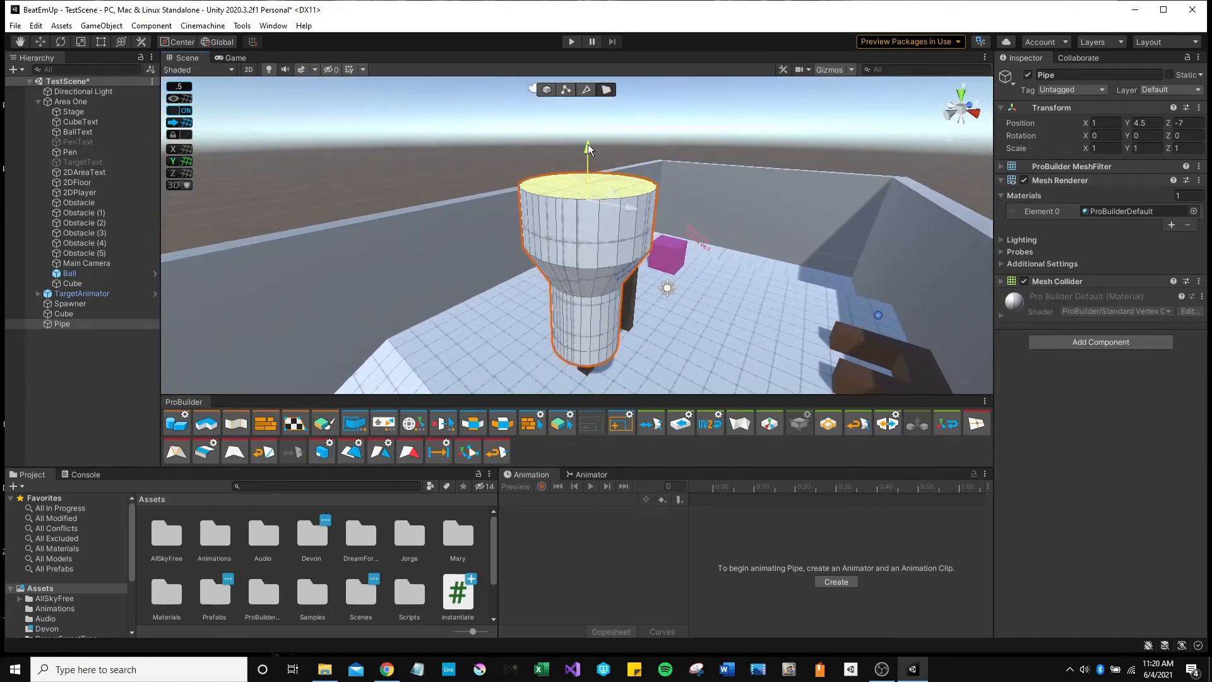
pyautogui.moveTo(588, 148); pyautogui.dragTo(589, 109)
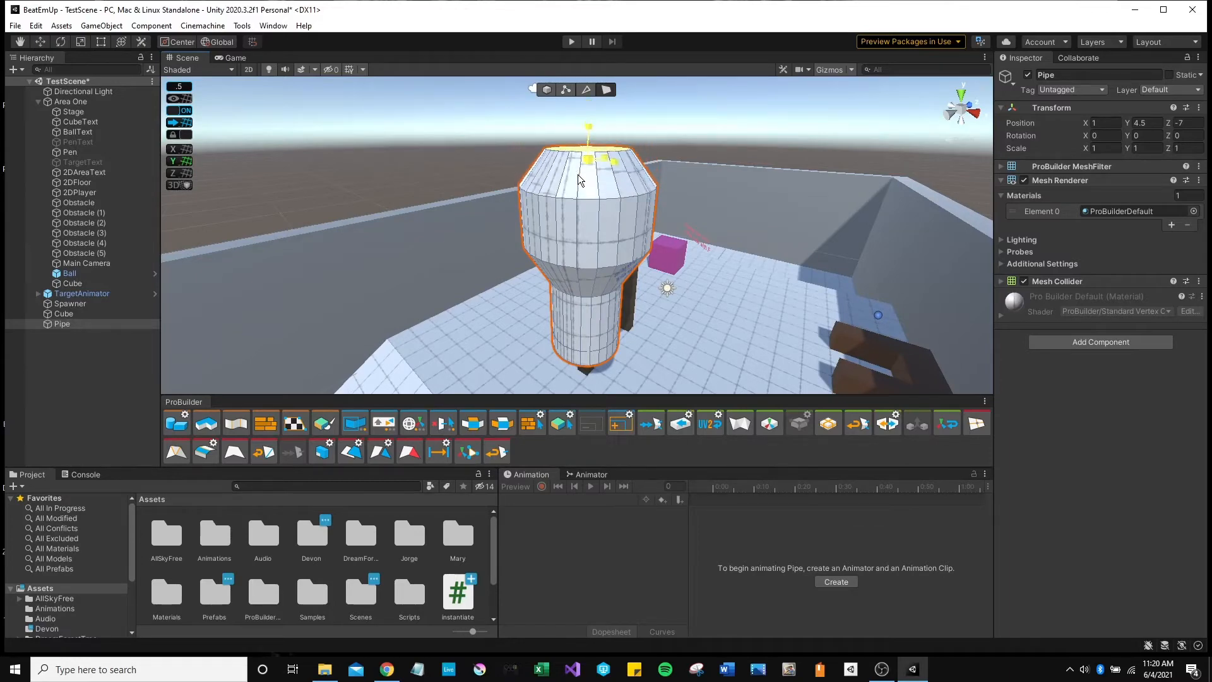
# Select a side face of the upper section and extrude it outward.
pyautogui.press('d')
pyautogui.moveTo(595, 229); pyautogui.dragTo(805, 213, button='right')
pyautogui.press('w')
pyautogui.press('s')
pyautogui.press('a')
pyautogui.click(690, 205)
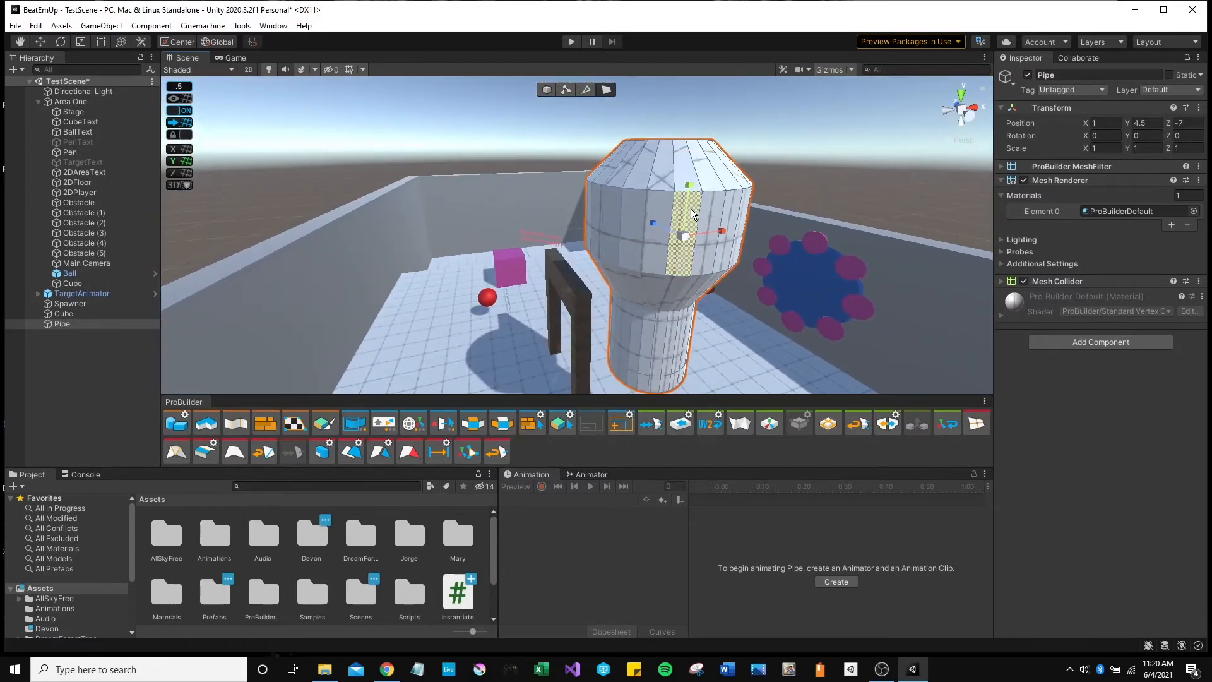
pyautogui.moveTo(681, 260); pyautogui.dragTo(868, 286, button='right')
pyautogui.press('a')
pyautogui.press('w')
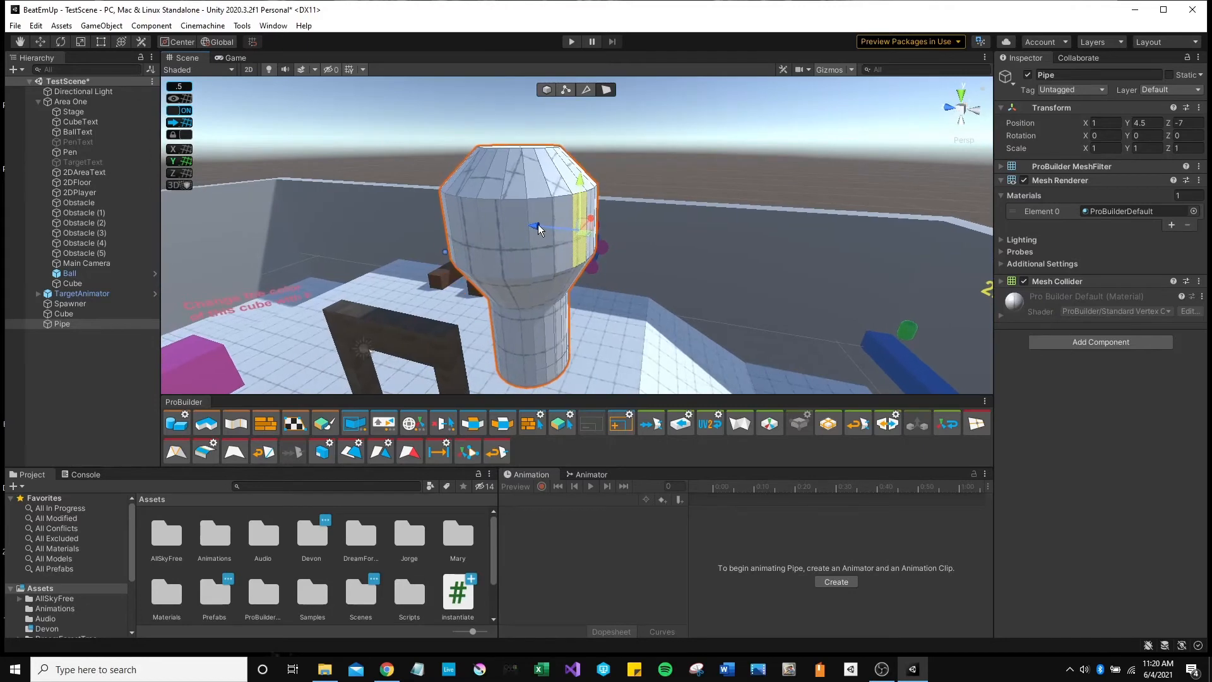
pyautogui.moveTo(540, 228); pyautogui.dragTo(626, 278)
# Select another side face and extrude it out to the right into a horizontal branch.
pyautogui.press('d')
pyautogui.moveTo(618, 278); pyautogui.dragTo(307, 280, button='right')
pyautogui.click(389, 204)
pyautogui.moveTo(448, 209); pyautogui.dragTo(535, 233)
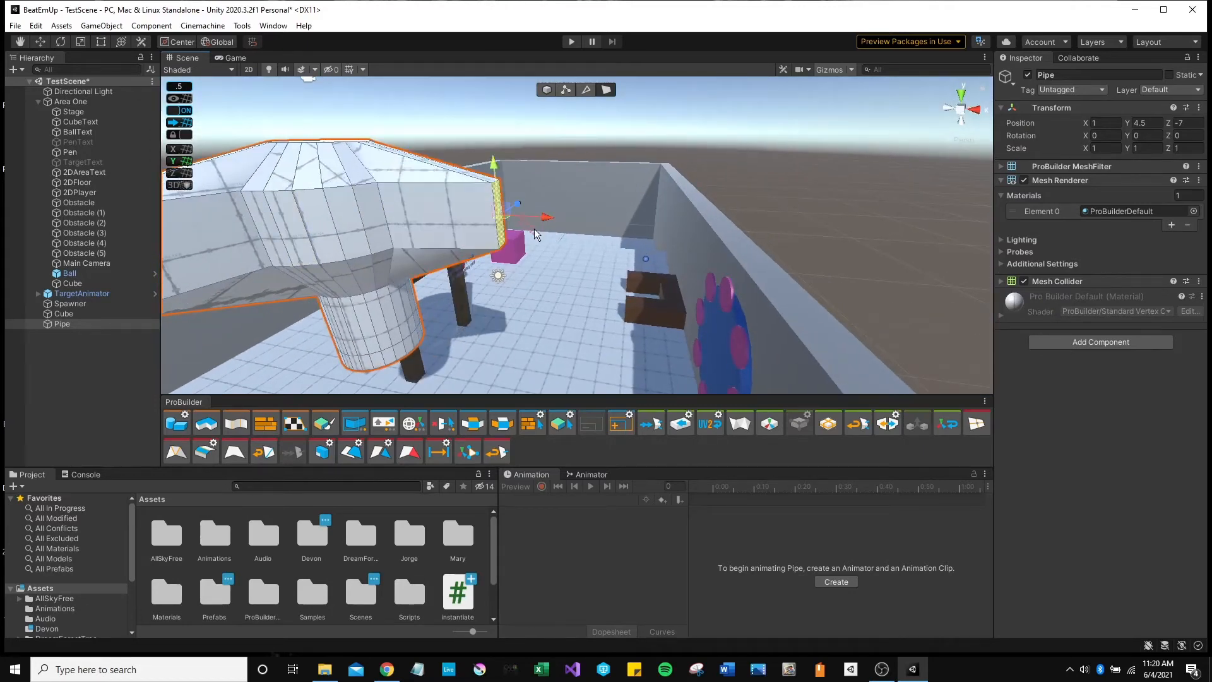
pyautogui.press('s')
pyautogui.press('a')
pyautogui.moveTo(509, 269); pyautogui.dragTo(763, 371, button='right')
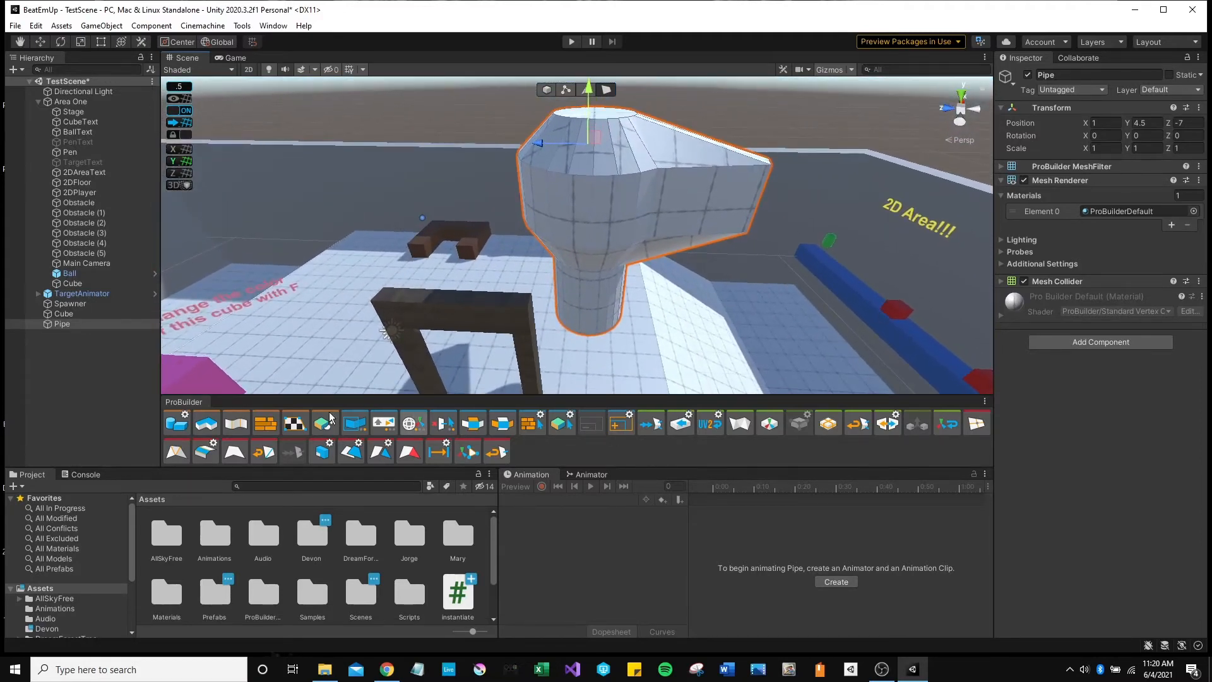
# Dock the Material Editor under the Inspector, show the Materials folder, and select the Pipe's jutting faces.
pyautogui.click(266, 426)
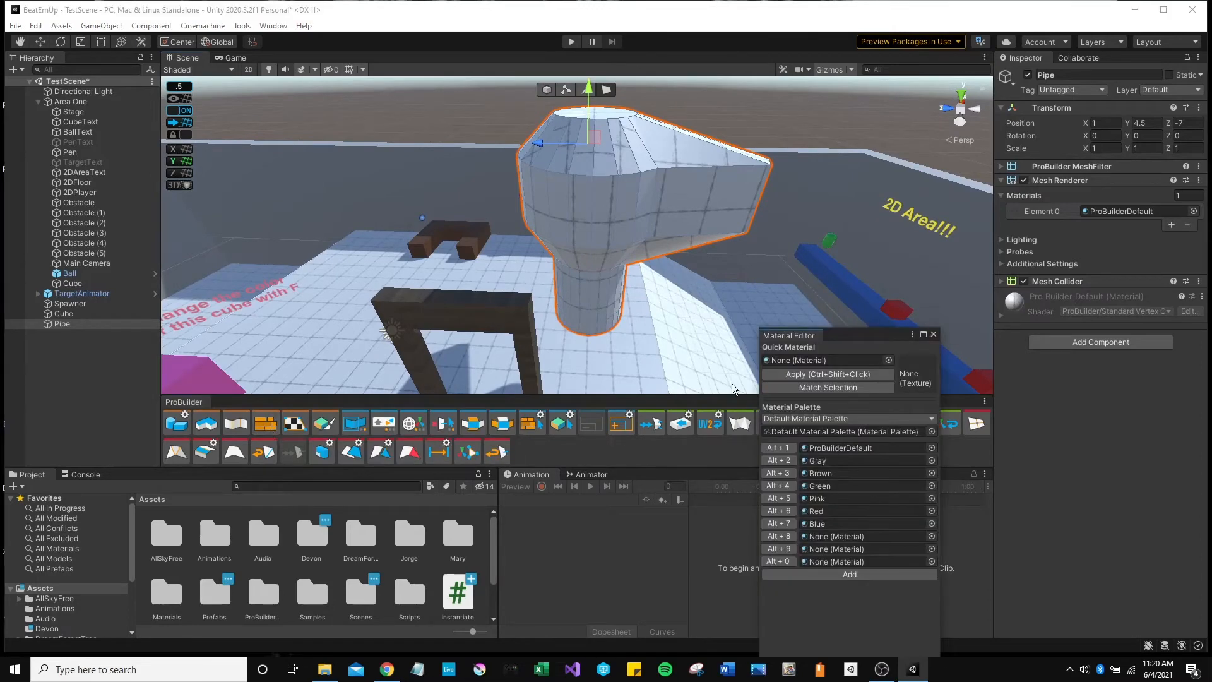
pyautogui.moveTo(789, 339); pyautogui.dragTo(1106, 521)
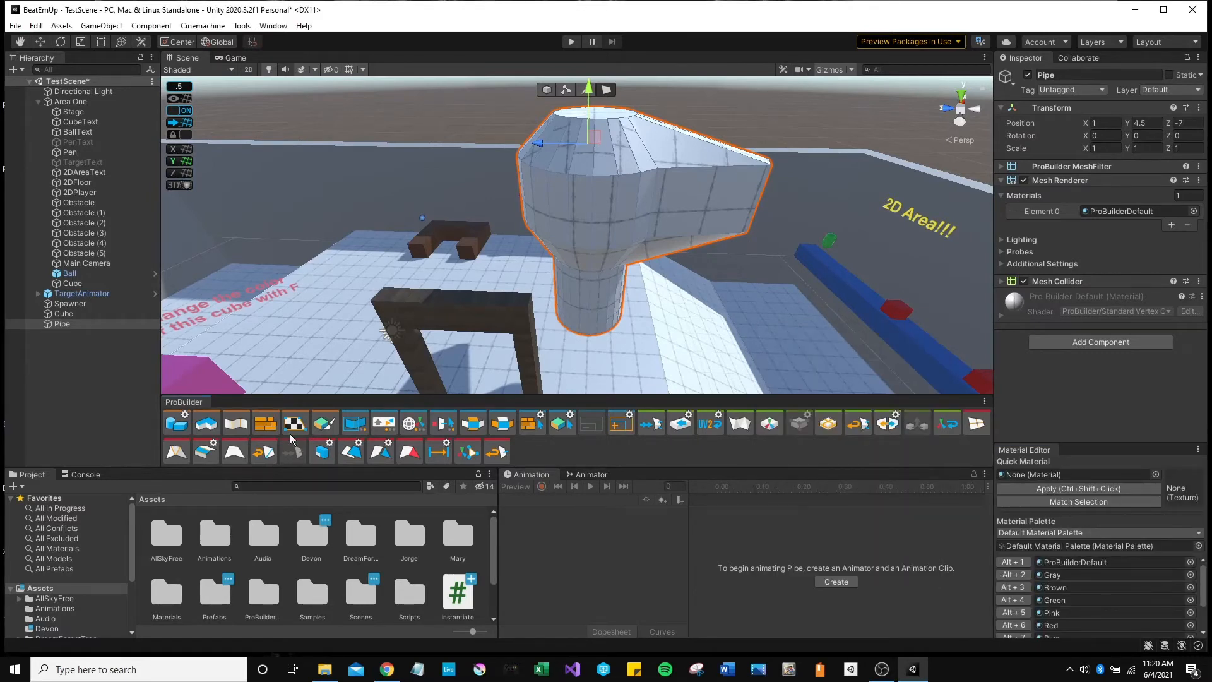
pyautogui.scroll(-3, 61, 616)
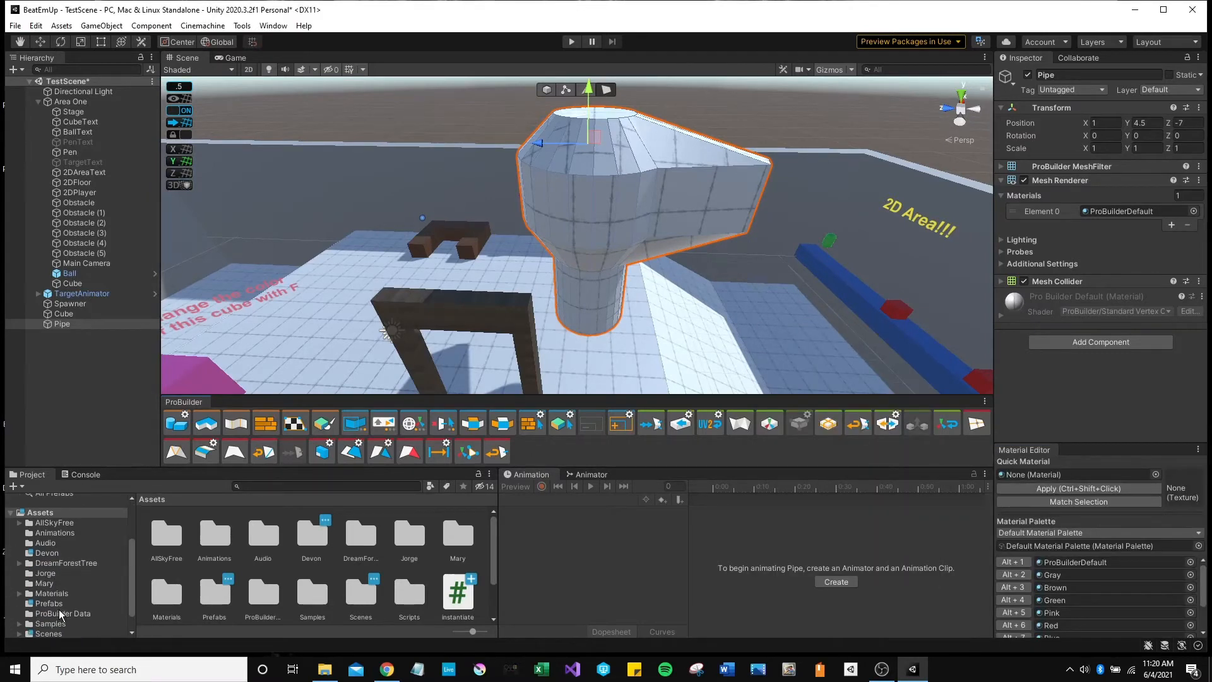
pyautogui.click(52, 593)
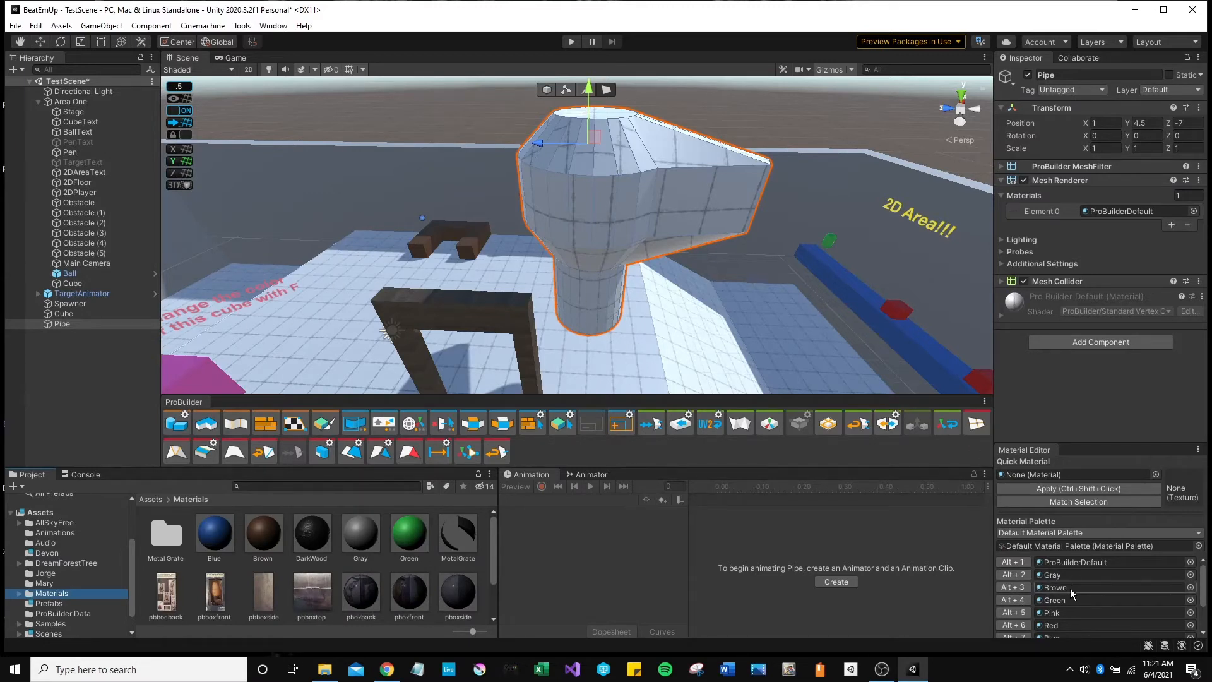
pyautogui.click(606, 91)
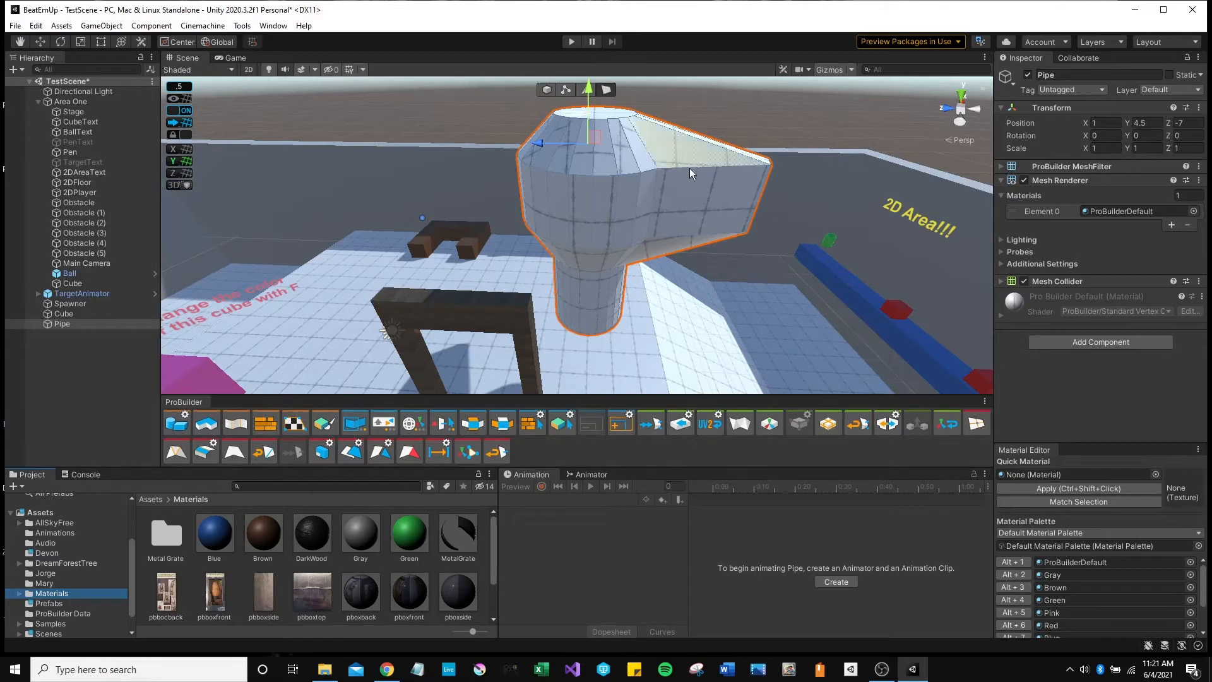
pyautogui.moveTo(587, 226); pyautogui.dragTo(672, 218)
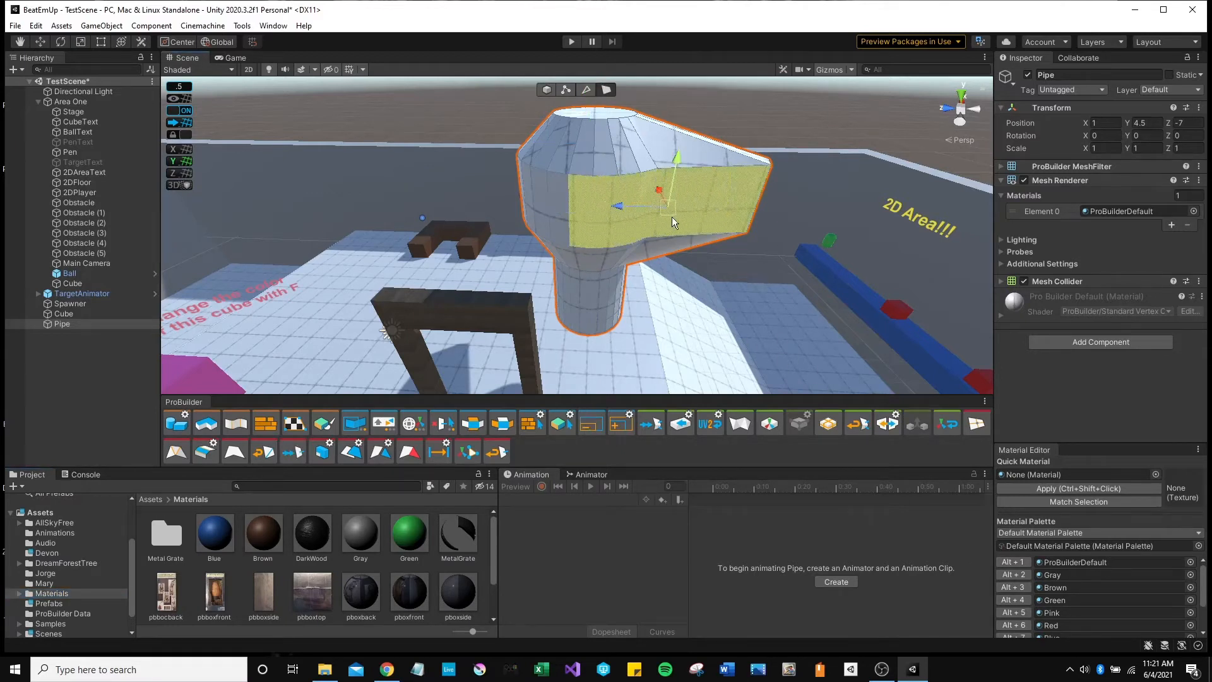
# Paint the selected faces Green, then frame the Pipe and paint three more faces Red.
pyautogui.click(1014, 600)
pyautogui.click(590, 150)
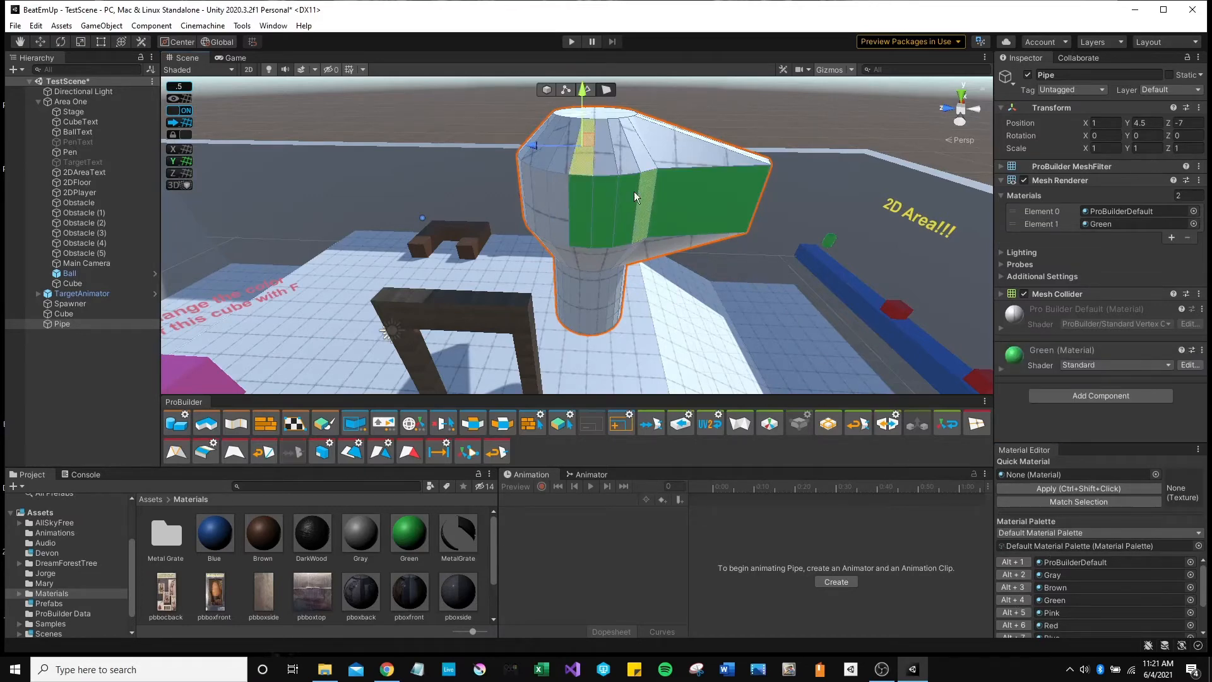
pyautogui.moveTo(638, 249); pyautogui.dragTo(345, 264, button='right')
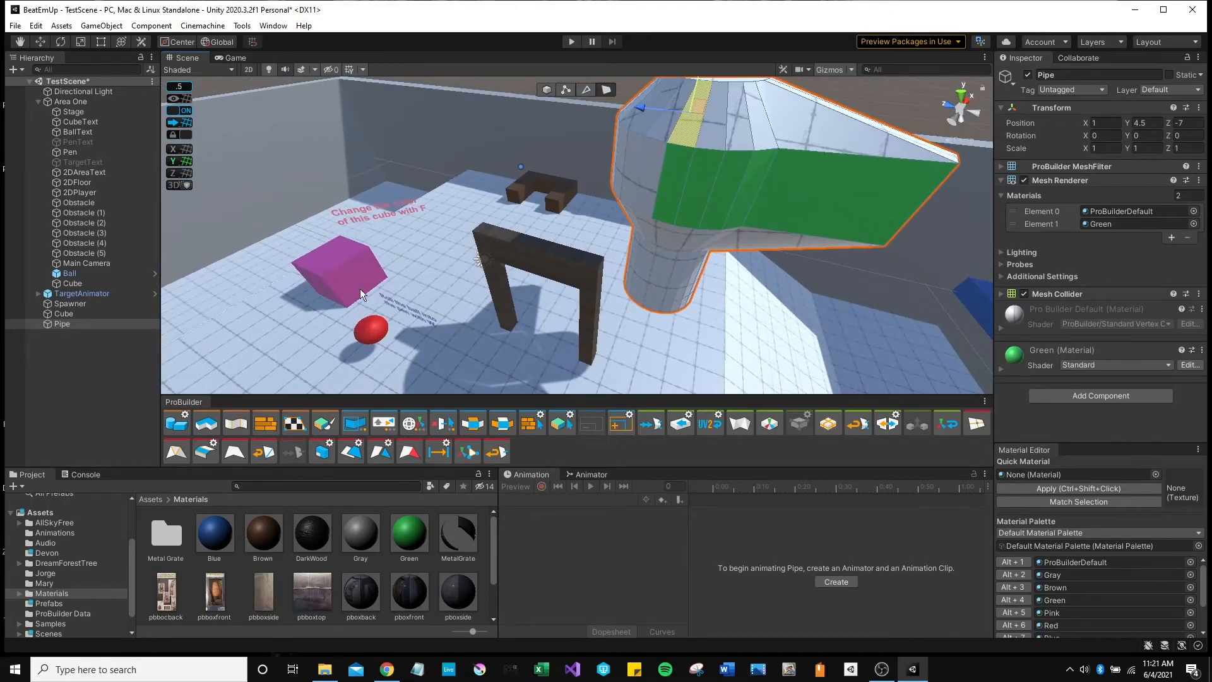
pyautogui.press('f')
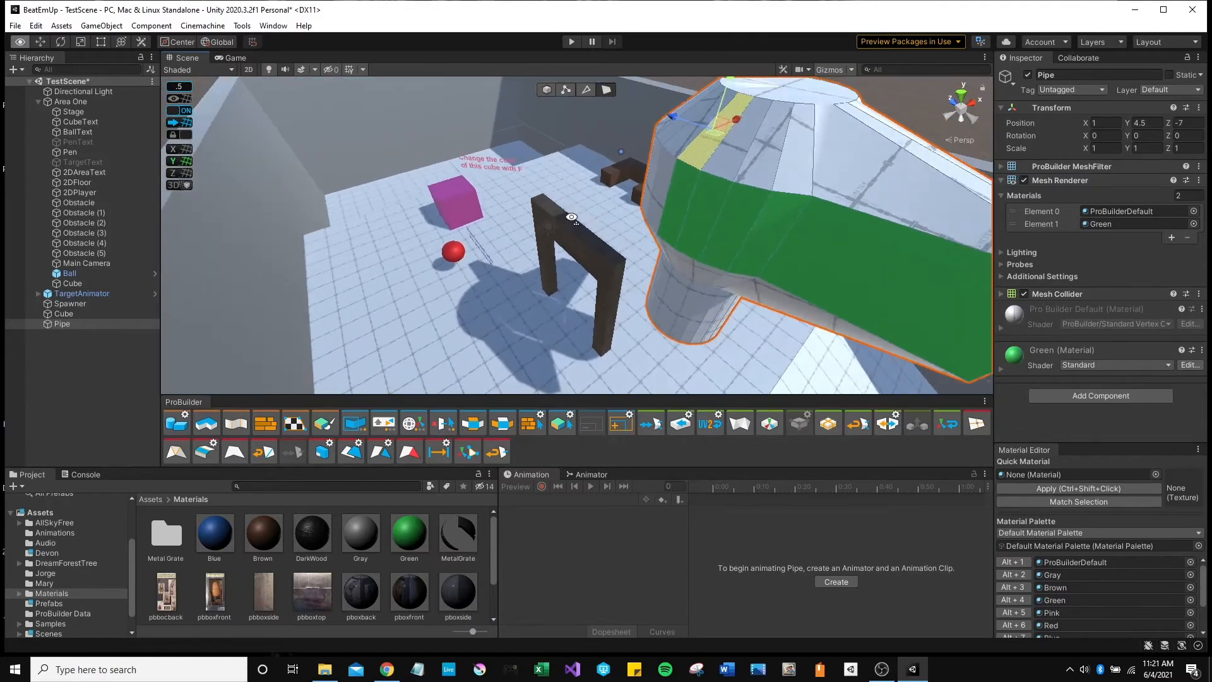
pyautogui.keyDown('shift'); pyautogui.click(565, 216); pyautogui.keyUp('shift')
pyautogui.keyDown('shift'); pyautogui.click(598, 224); pyautogui.keyUp('shift')
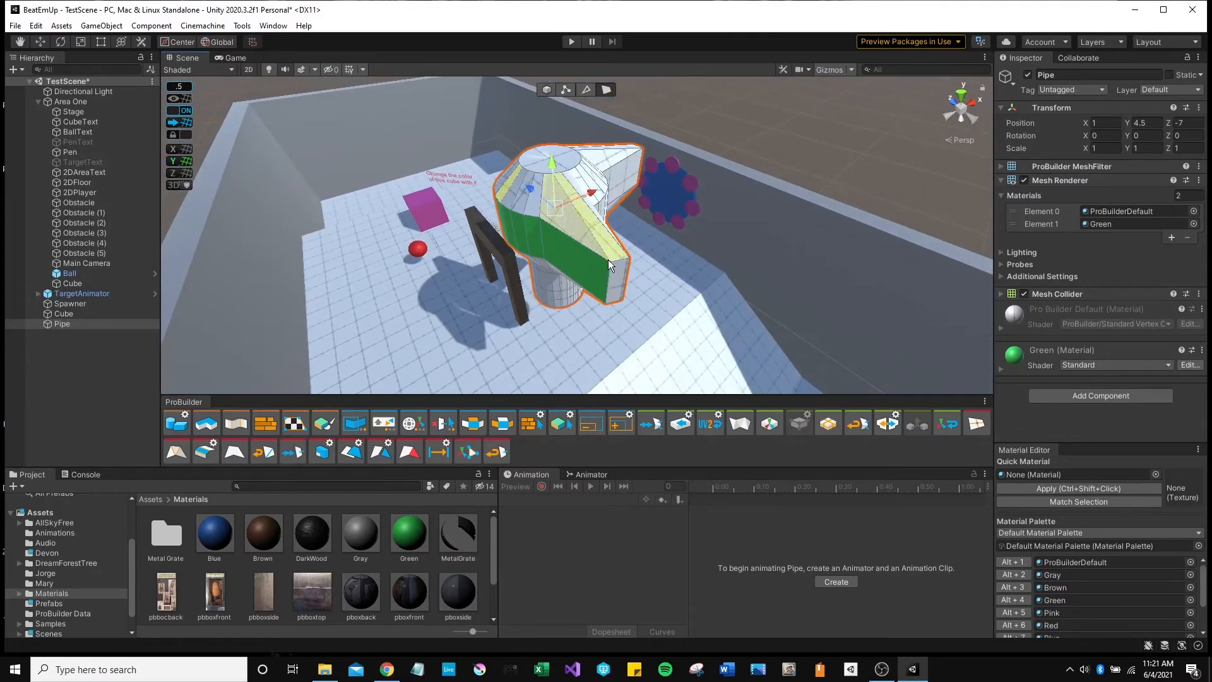
pyautogui.keyDown('shift'); pyautogui.click(614, 274); pyautogui.keyUp('shift')
pyautogui.click(1021, 623)
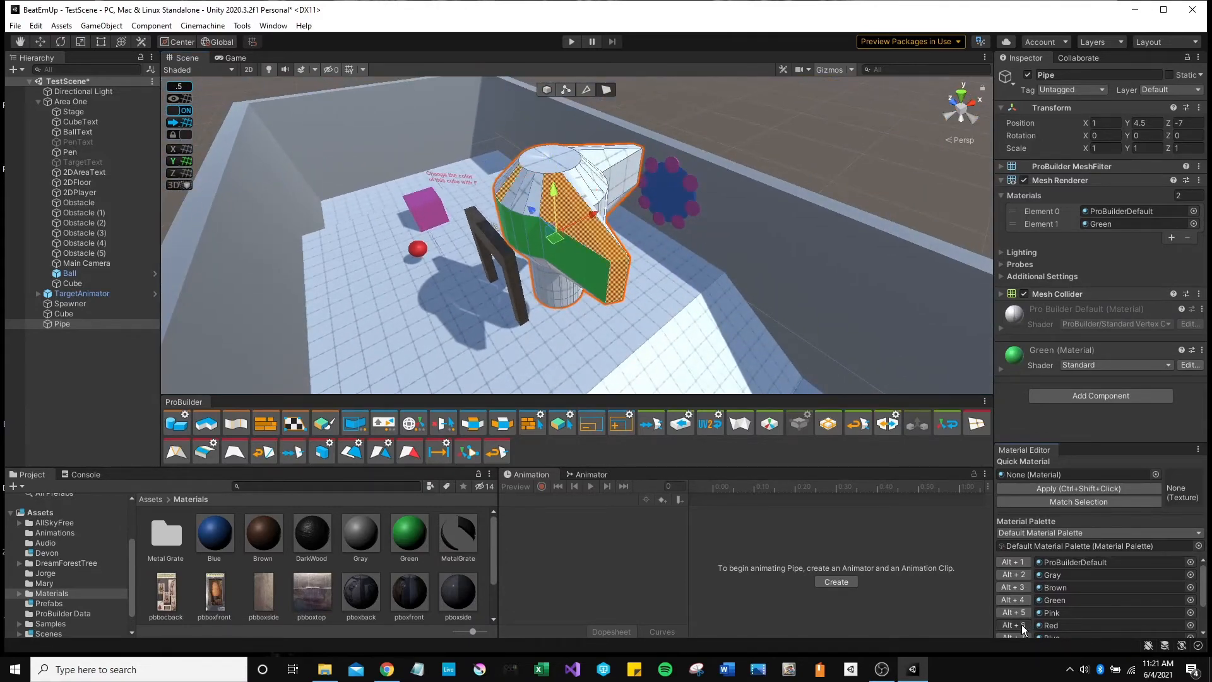
# Fly the camera around the Pipe and select its green face in face mode.
pyautogui.click(603, 191)
pyautogui.press('a')
pyautogui.moveTo(596, 202); pyautogui.dragTo(757, 232, button='right')
pyautogui.press('w')
pyautogui.press('d')
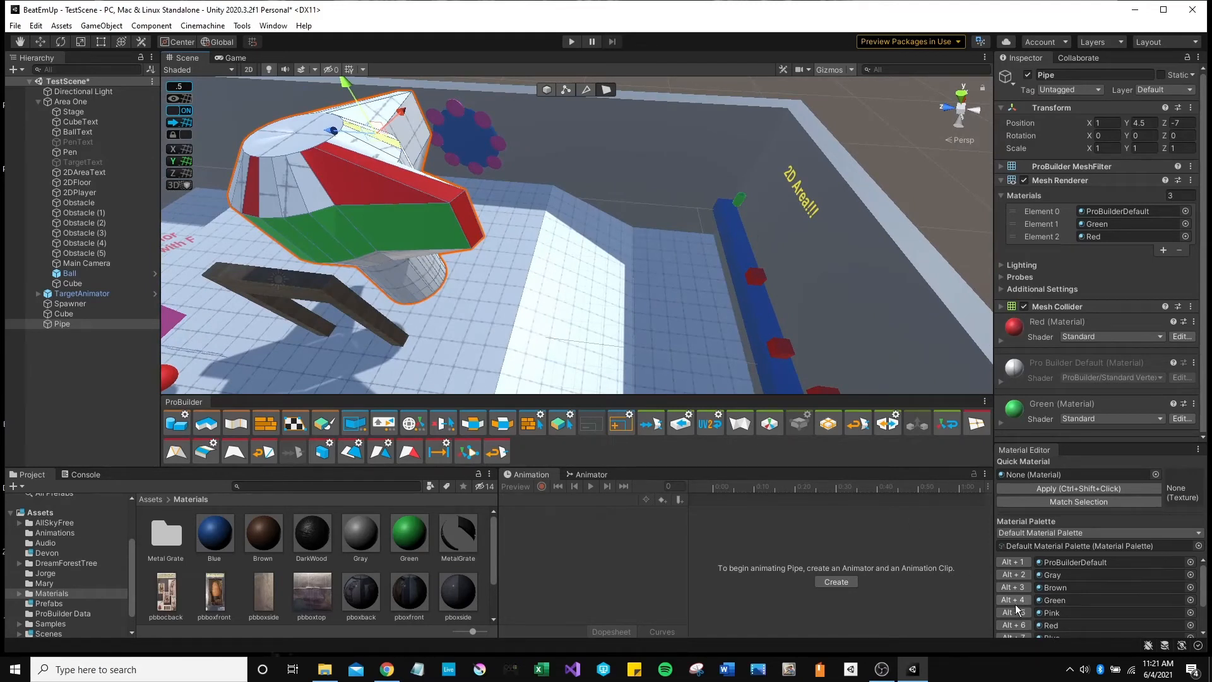
pyautogui.moveTo(590, 280); pyautogui.dragTo(387, 220, button='right')
pyautogui.moveTo(518, 239); pyautogui.dragTo(506, 200, button='right')
pyautogui.click(607, 90)
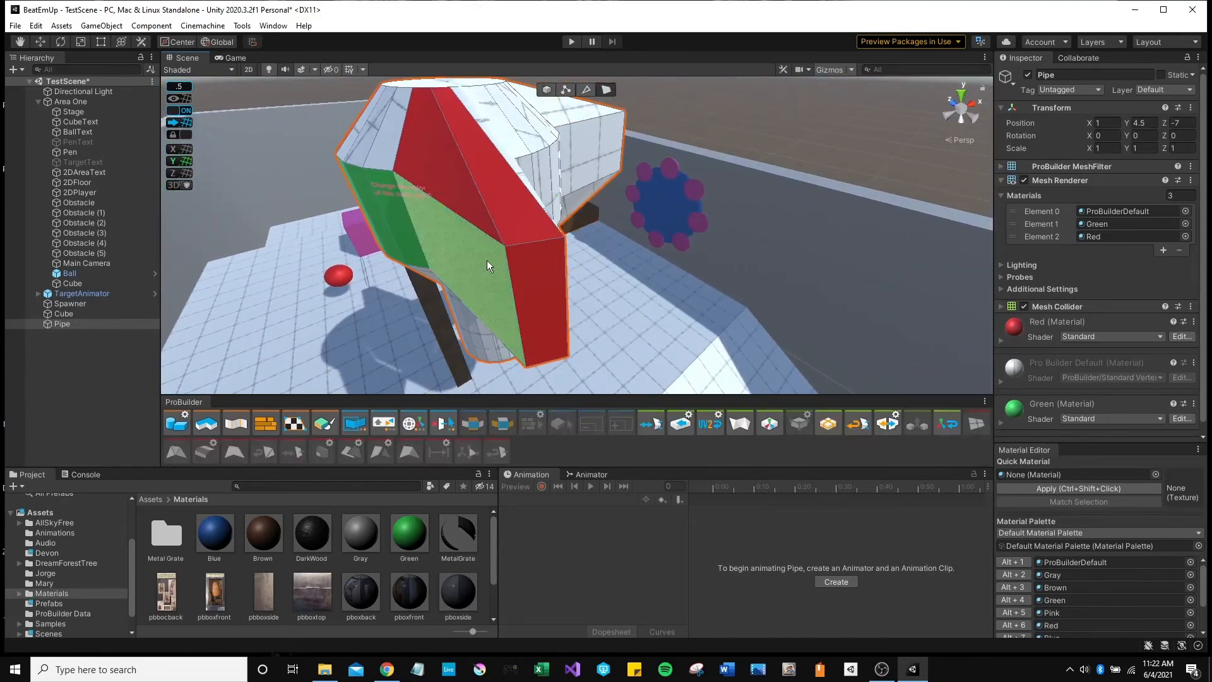
pyautogui.click(486, 261)
pyautogui.moveTo(578, 288); pyautogui.dragTo(584, 220, button='right')
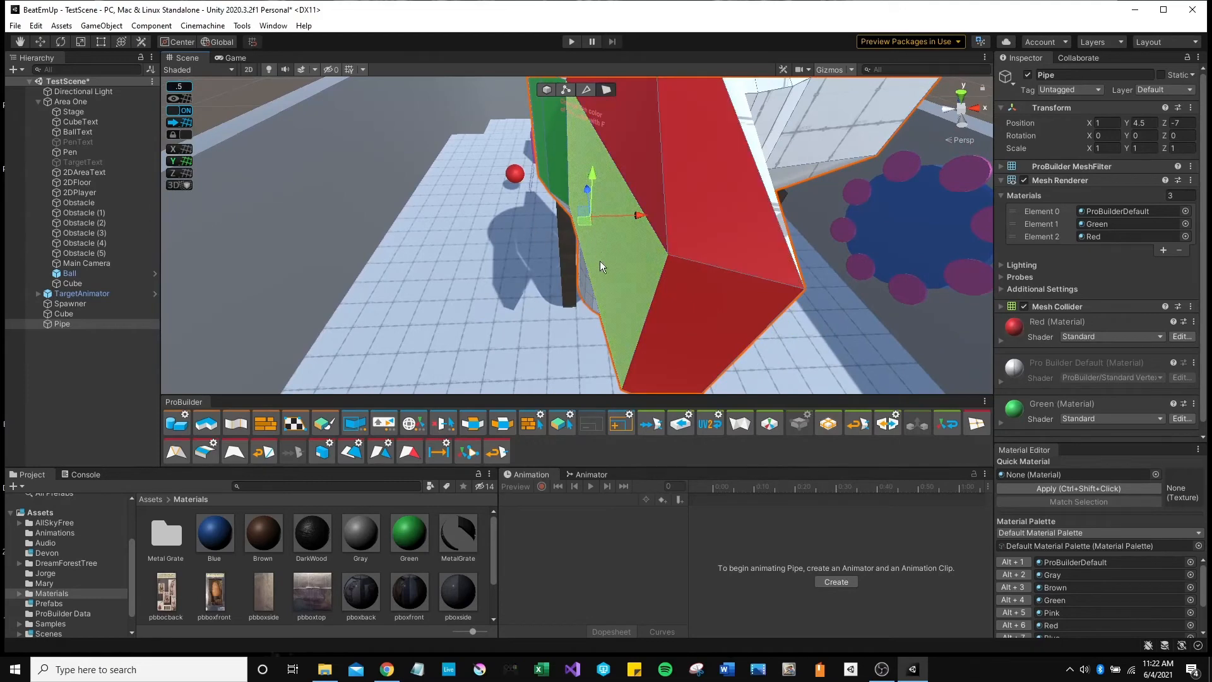
pyautogui.moveTo(599, 260); pyautogui.dragTo(538, 313, button='right')
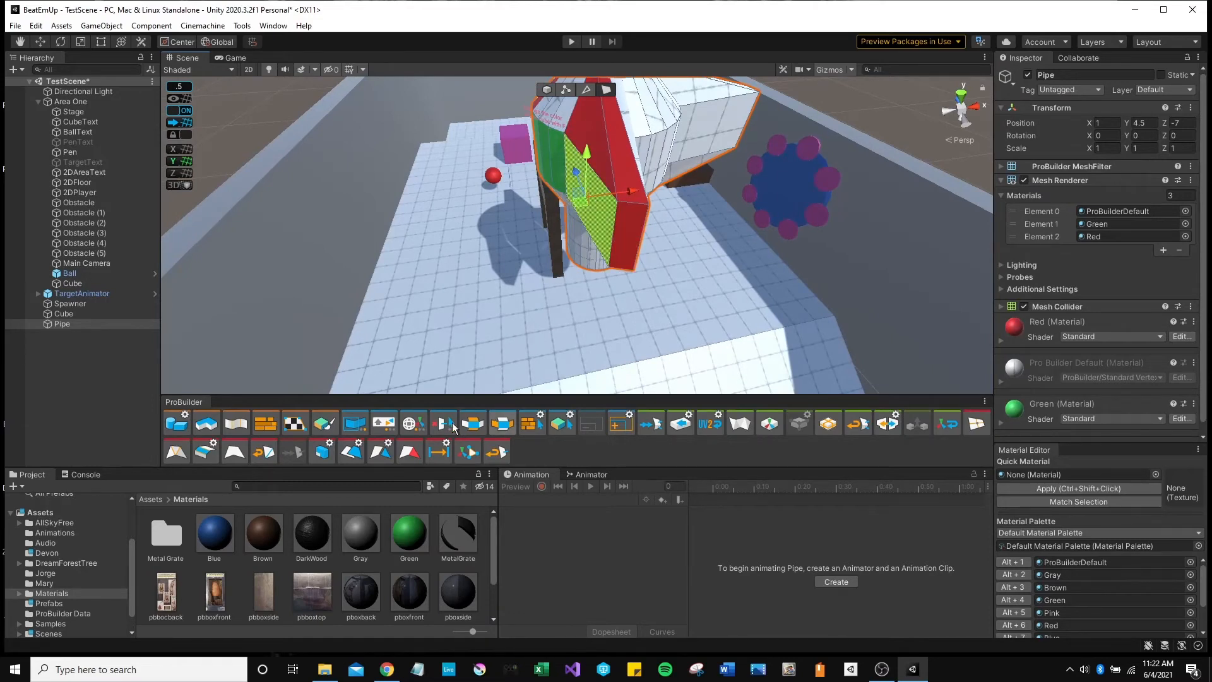
# Set handle orientation to Local and extrude the green face into a large block.
pyautogui.click(411, 425)
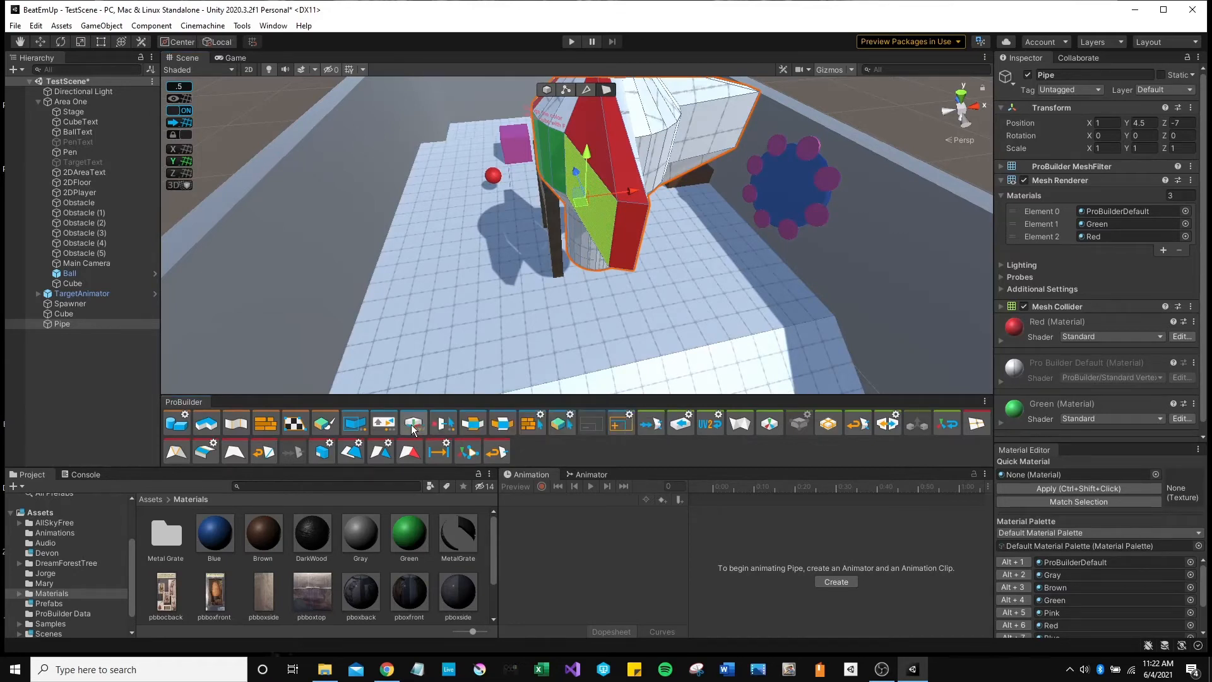
pyautogui.click(412, 423)
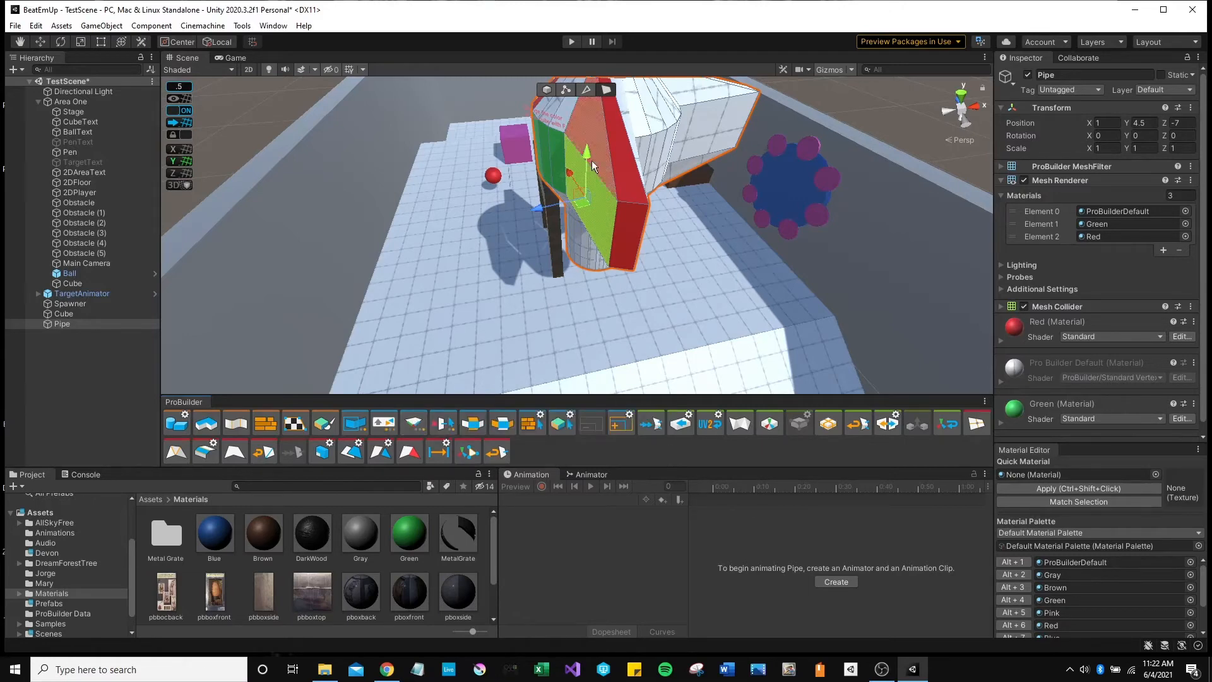
pyautogui.keyDown('alt'); pyautogui.moveTo(537, 284); pyautogui.dragTo(347, 245); pyautogui.keyUp('alt')
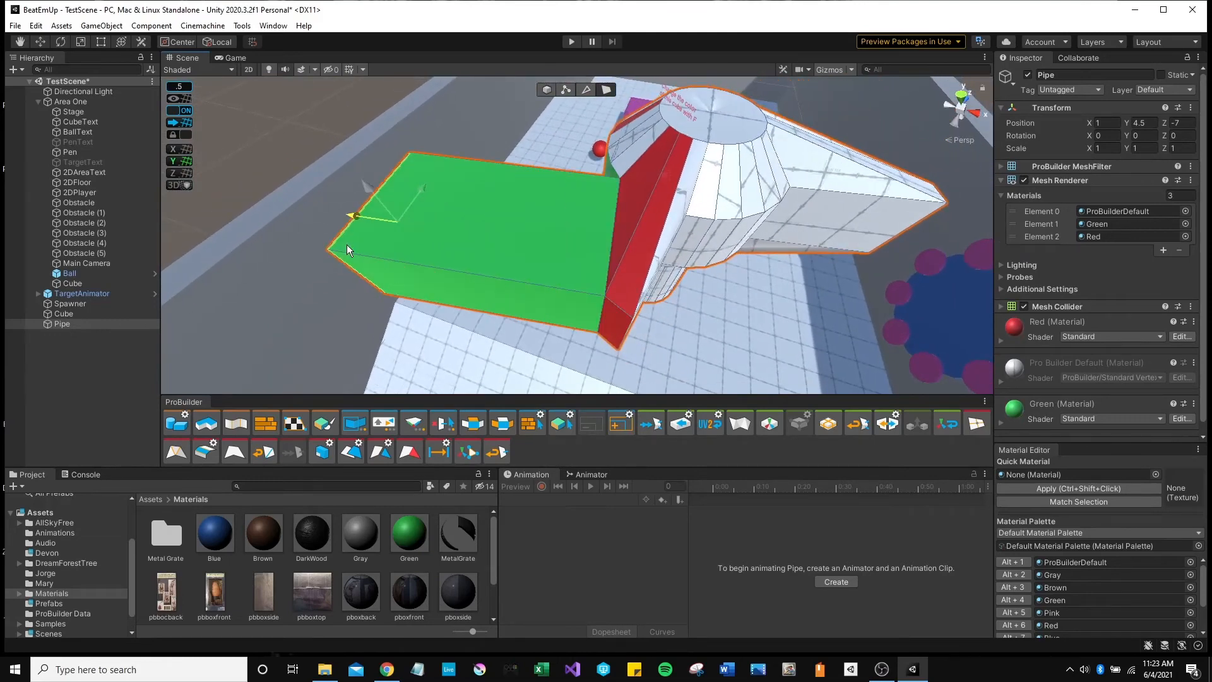
pyautogui.keyDown('alt'); pyautogui.moveTo(495, 284); pyautogui.dragTo(631, 296); pyautogui.keyUp('alt')
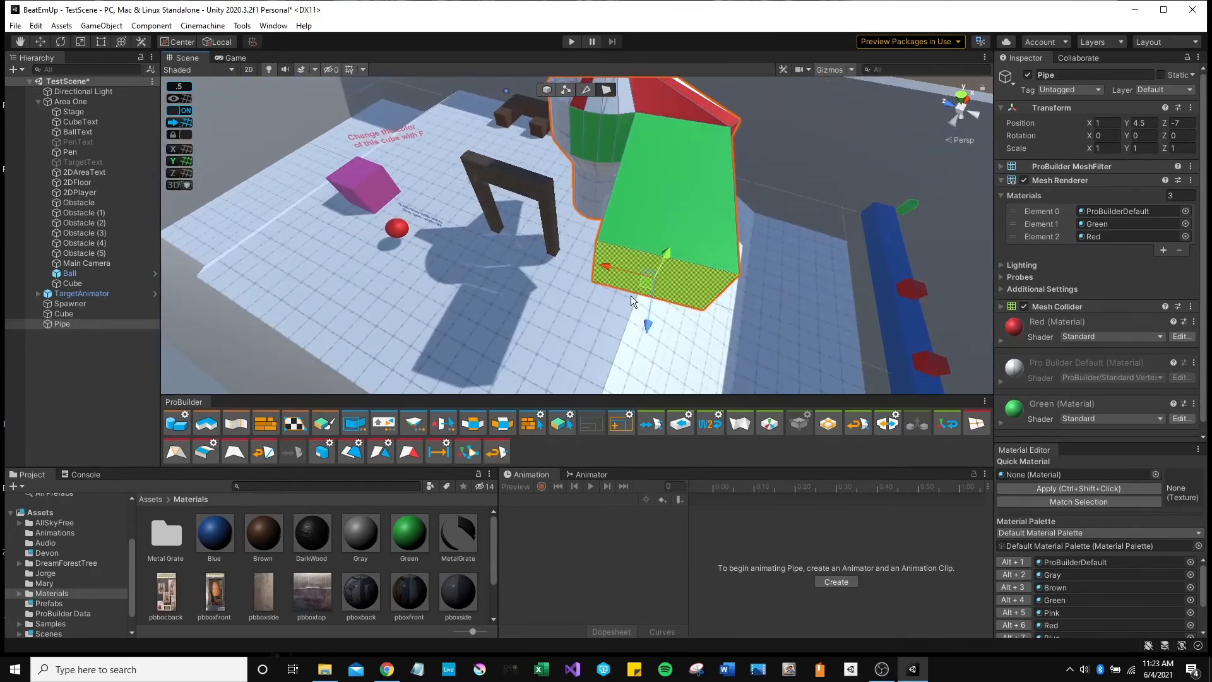
# Rotate the Pipe's selected end face.
pyautogui.keyDown('alt'); pyautogui.moveTo(696, 210); pyautogui.dragTo(486, 348); pyautogui.keyUp('alt')
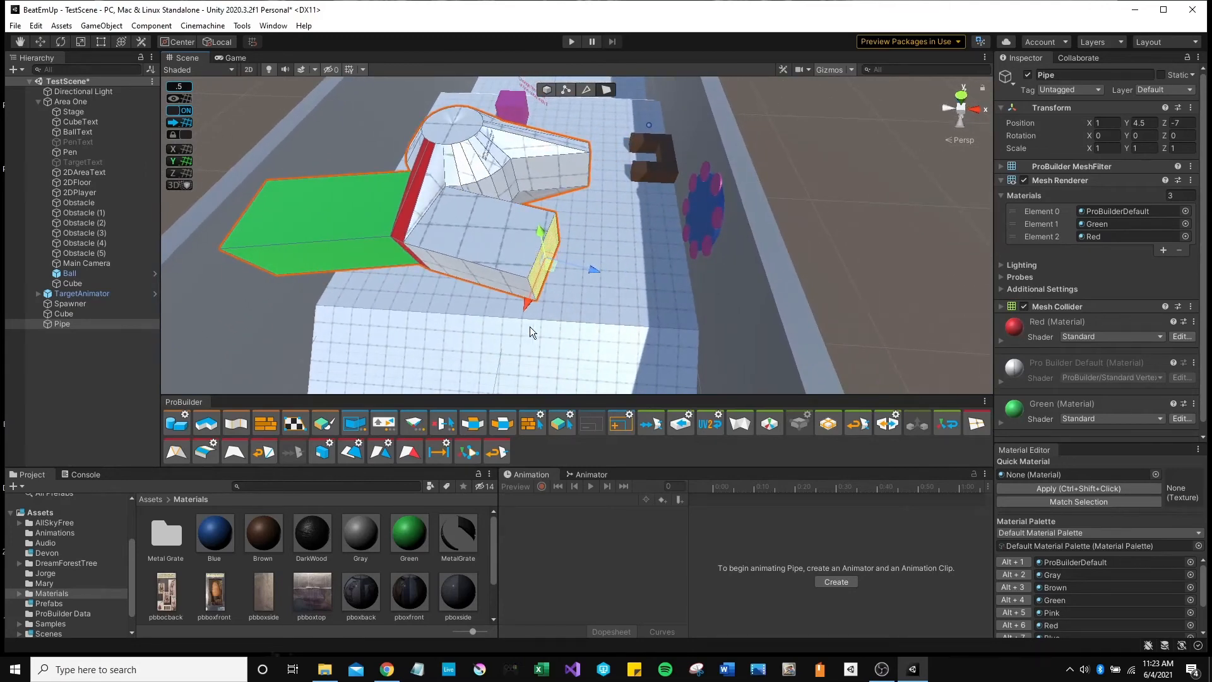
pyautogui.press('e')
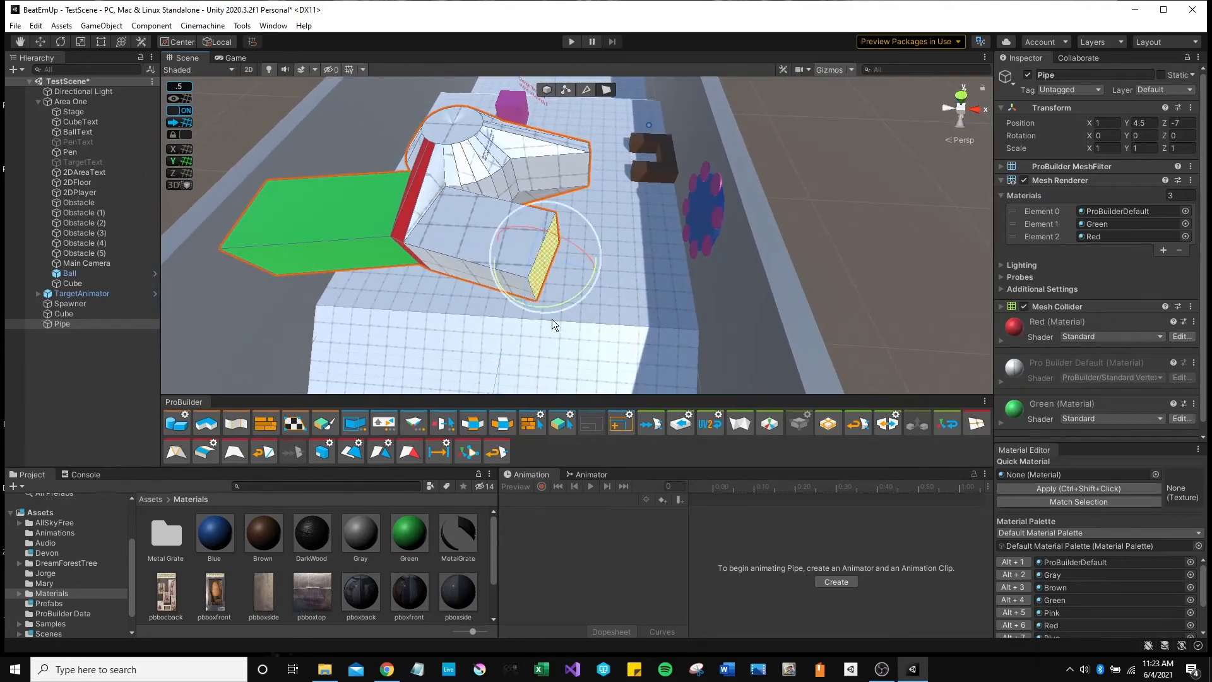
pyautogui.moveTo(557, 305); pyautogui.dragTo(565, 244)
# In edge mode, rotate an edge at the Pipe's end to reshape it.
pyautogui.click(584, 90)
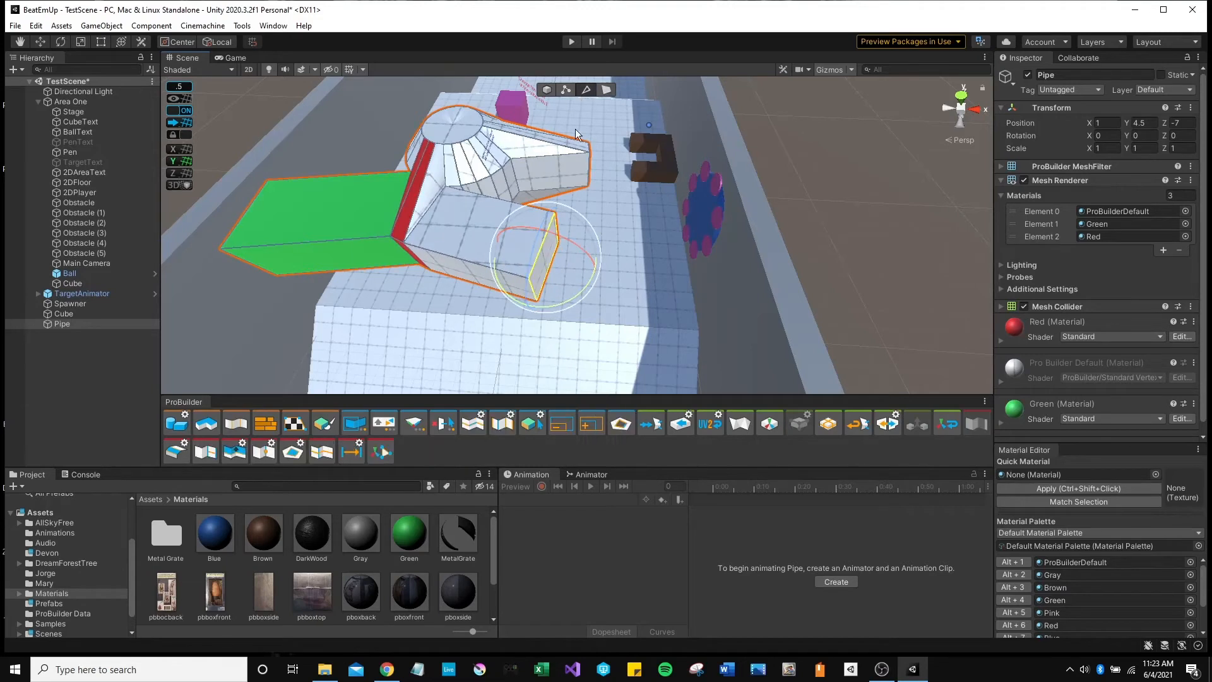
pyautogui.click(459, 255)
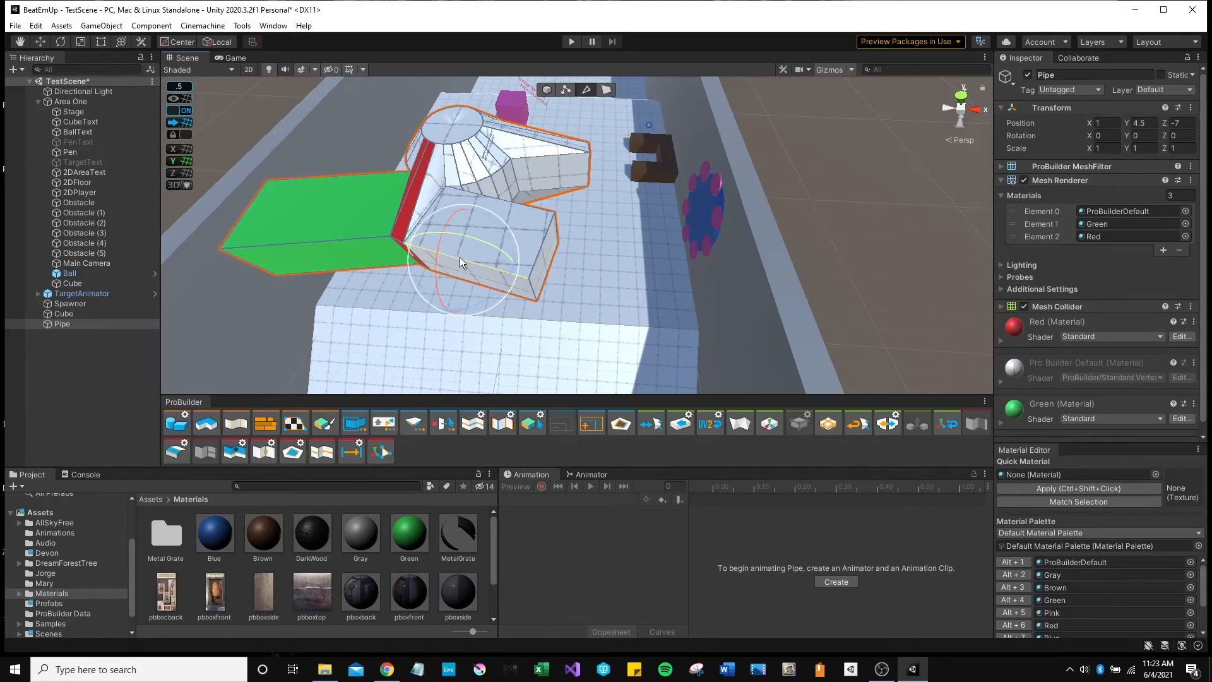
pyautogui.moveTo(441, 283); pyautogui.dragTo(434, 254)
pyautogui.moveTo(501, 289); pyautogui.dragTo(536, 259)
pyautogui.moveTo(561, 293); pyautogui.dragTo(838, 157, button='right')
# Delete the Pipe in Object mode and fly the camera back to face the wooden arch.
pyautogui.click(544, 90)
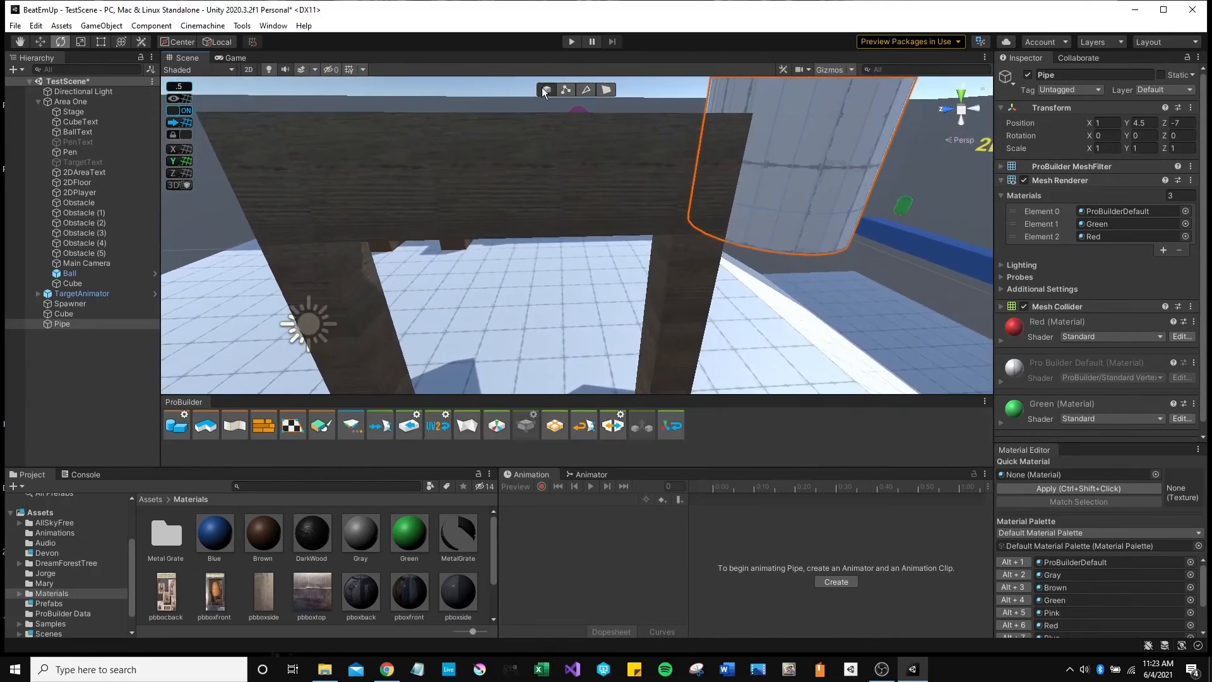
pyautogui.press('Delete')
pyautogui.moveTo(790, 140); pyautogui.dragTo(698, 157, button='right')
pyautogui.press('w')
pyautogui.press('s')
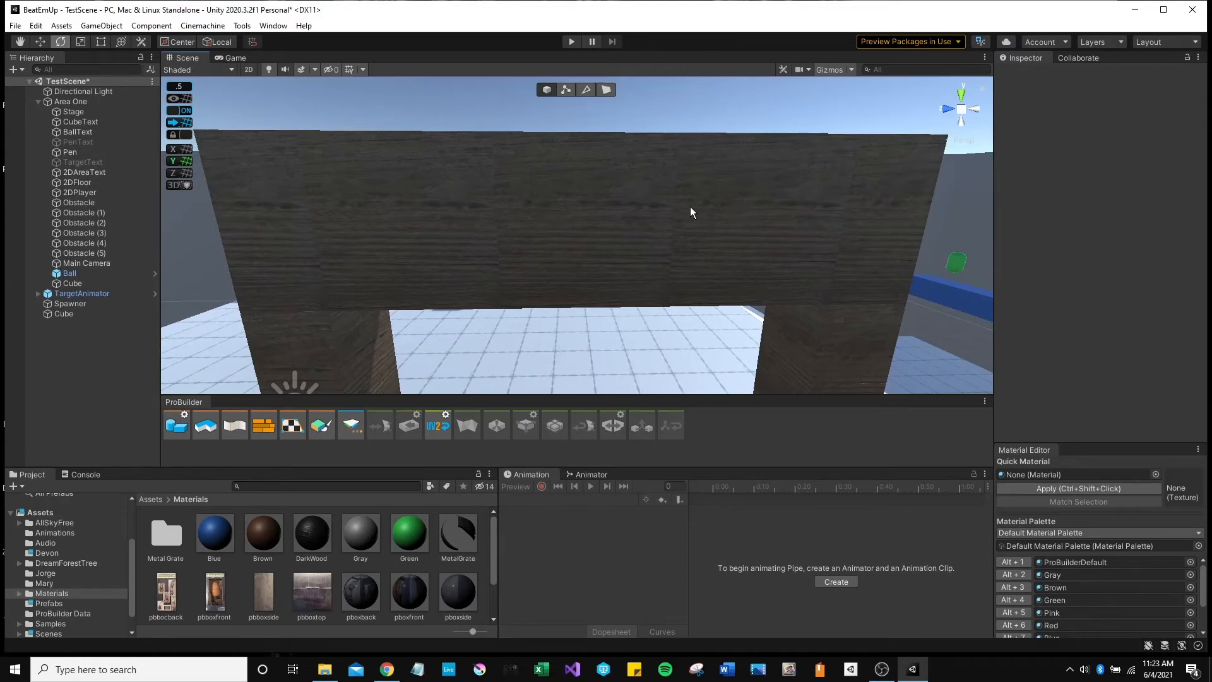
pyautogui.moveTo(520, 229); pyautogui.dragTo(479, 244, button='right')
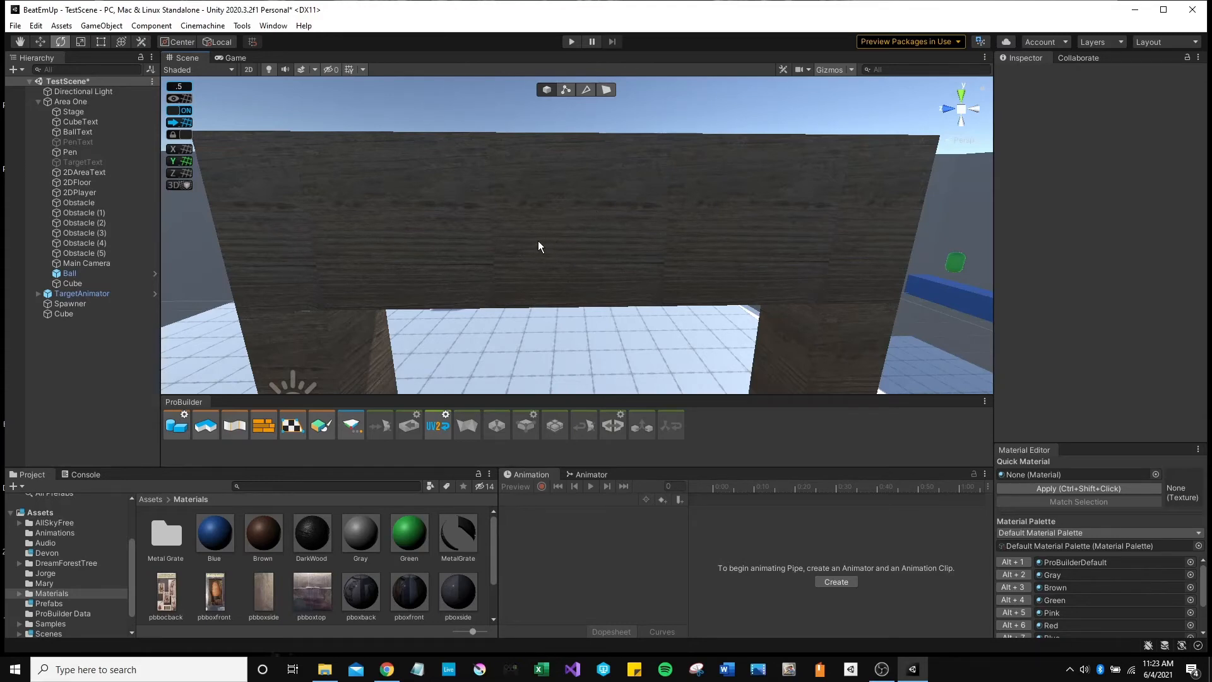
# In face mode, select the arch crossbar's front face plus its left and right front faces.
pyautogui.click(607, 93)
pyautogui.click(521, 243)
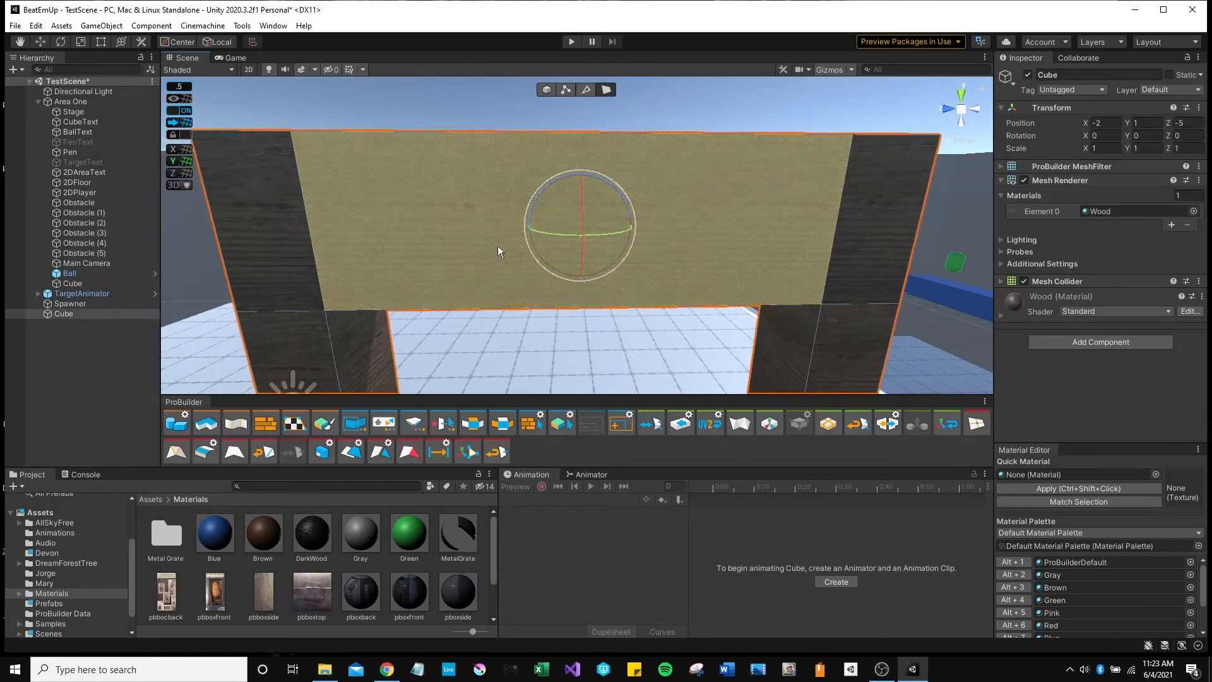
pyautogui.keyDown('shift'); pyautogui.click(280, 241); pyautogui.keyUp('shift')
pyautogui.keyDown('shift'); pyautogui.click(867, 223); pyautogui.keyUp('shift')
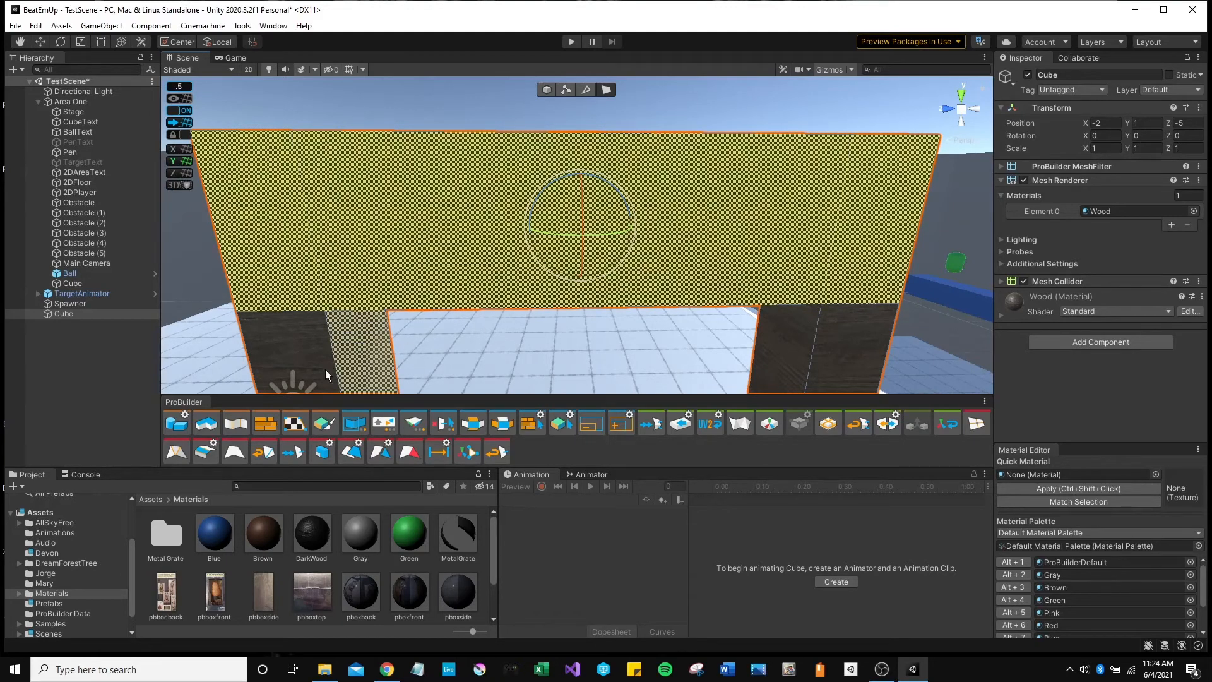
# Open the UV Editor, move its window up and right, and bring the selected UVs into view.
pyautogui.click(294, 428)
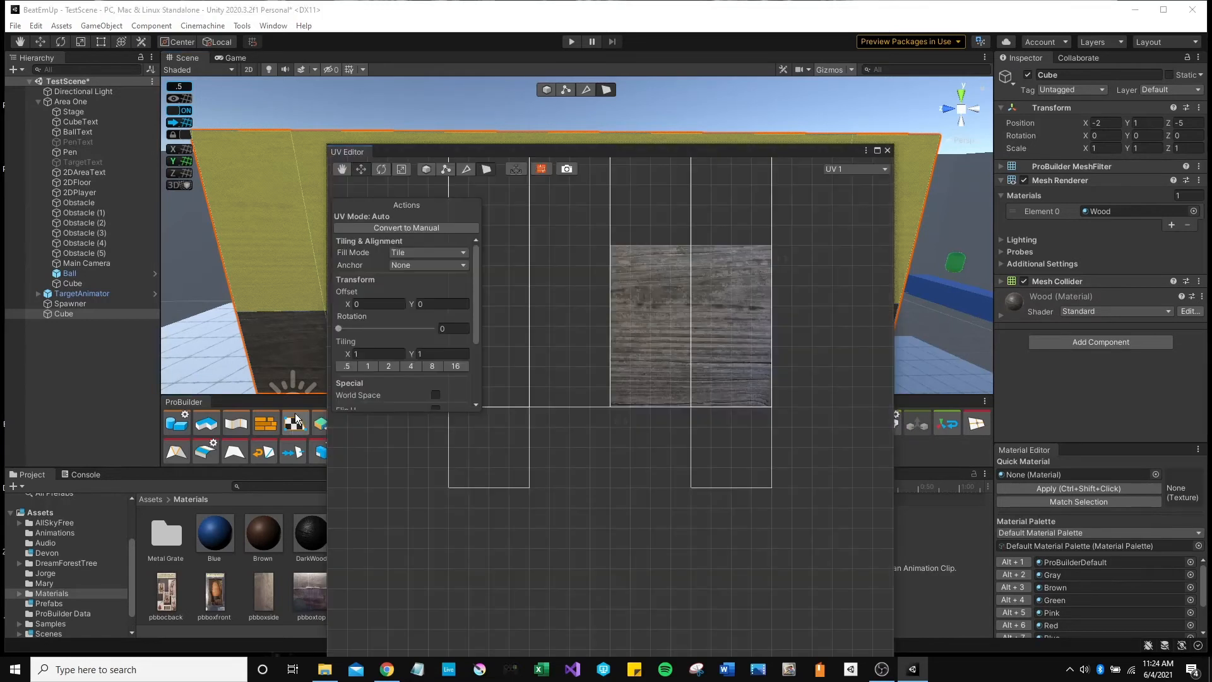
pyautogui.moveTo(440, 152); pyautogui.dragTo(472, 82)
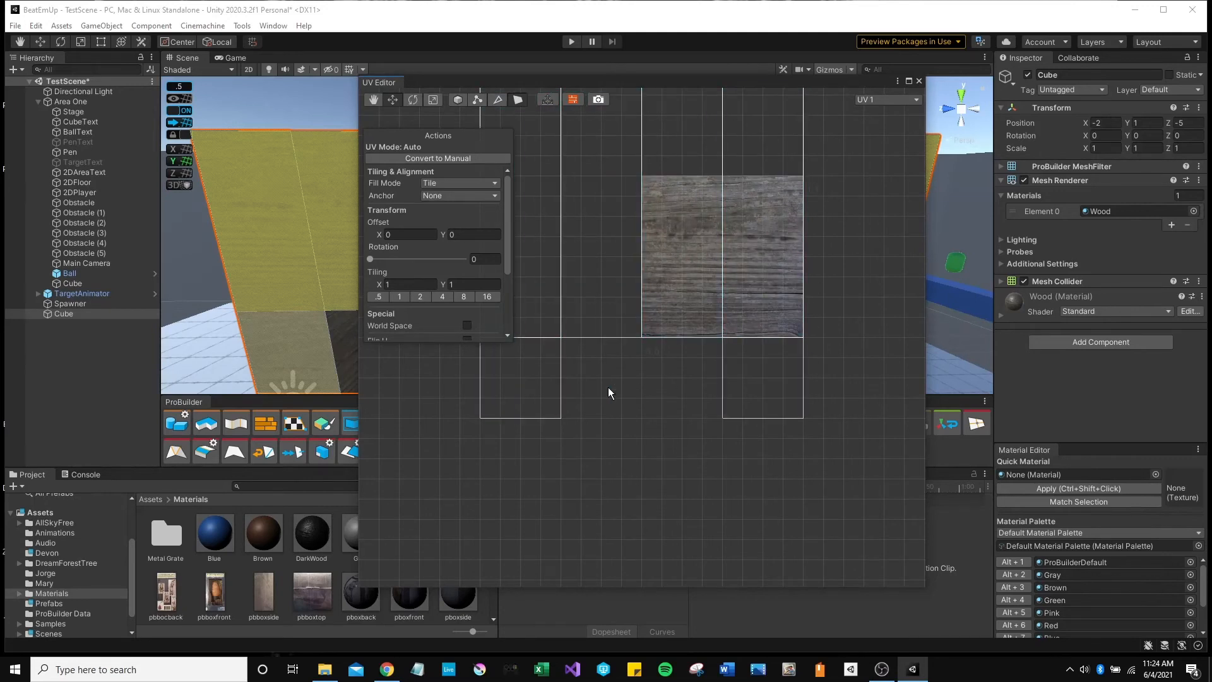
pyautogui.scroll(-6, 607, 392)
pyautogui.scroll(2, 603, 401)
pyautogui.moveTo(587, 309); pyautogui.dragTo(610, 347, button='middle')
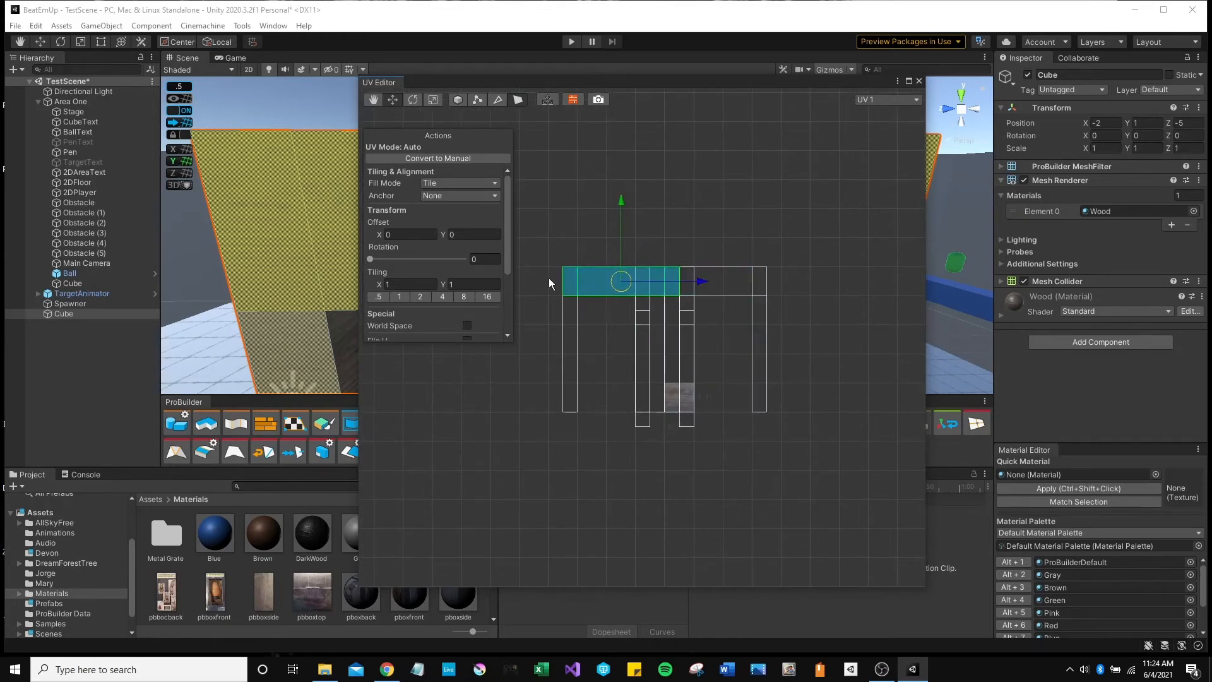
# Try moving the UV strip down and to the right, undoing the rightward slide.
pyautogui.scroll(3, 606, 319)
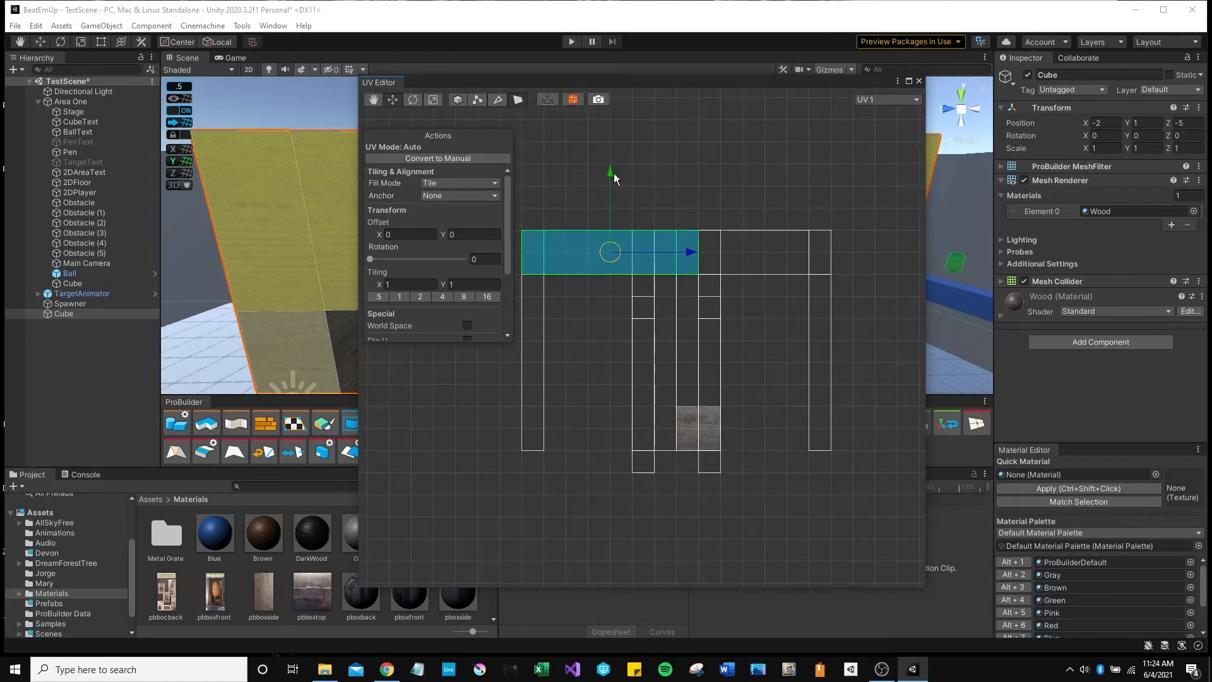
pyautogui.moveTo(610, 173); pyautogui.dragTo(634, 350)
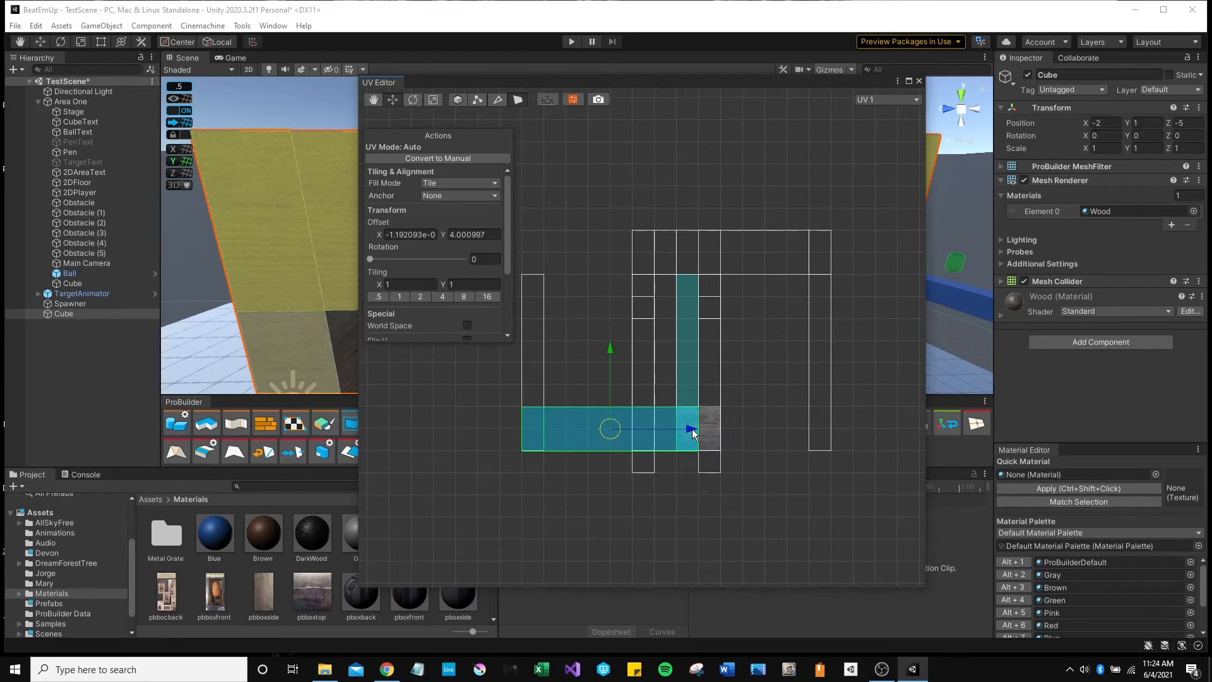
pyautogui.click(737, 433)
pyautogui.hotkey('ctrl', 'z')
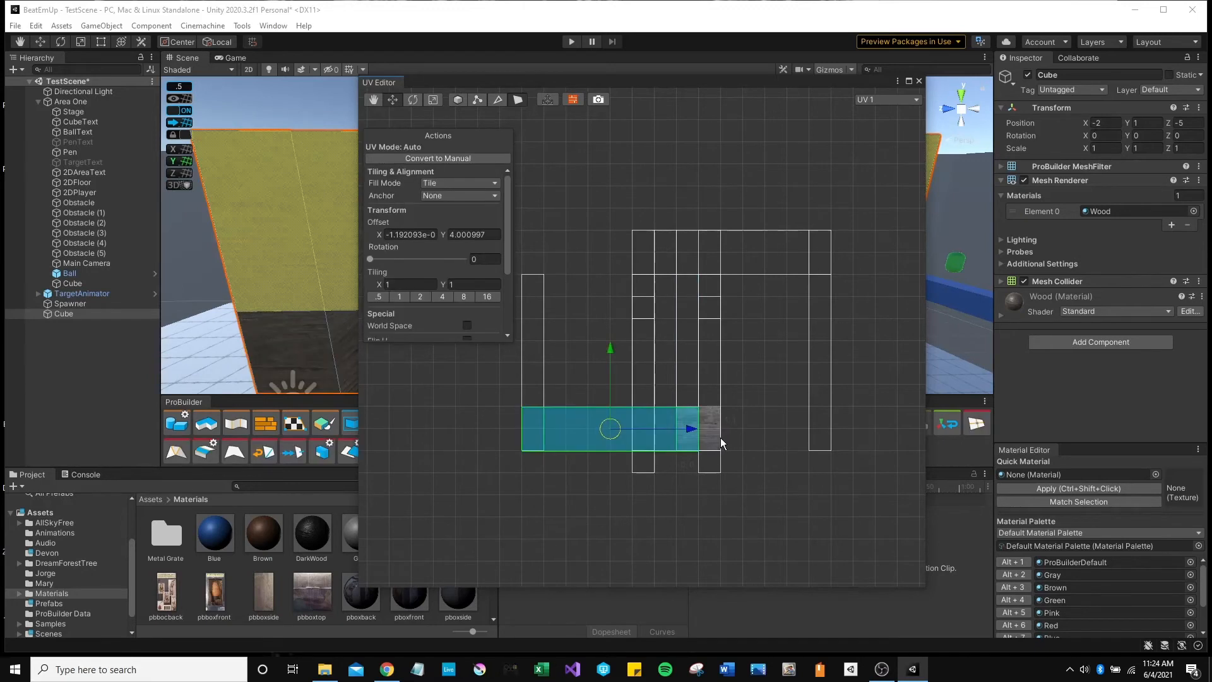
pyautogui.moveTo(690, 429); pyautogui.dragTo(779, 433)
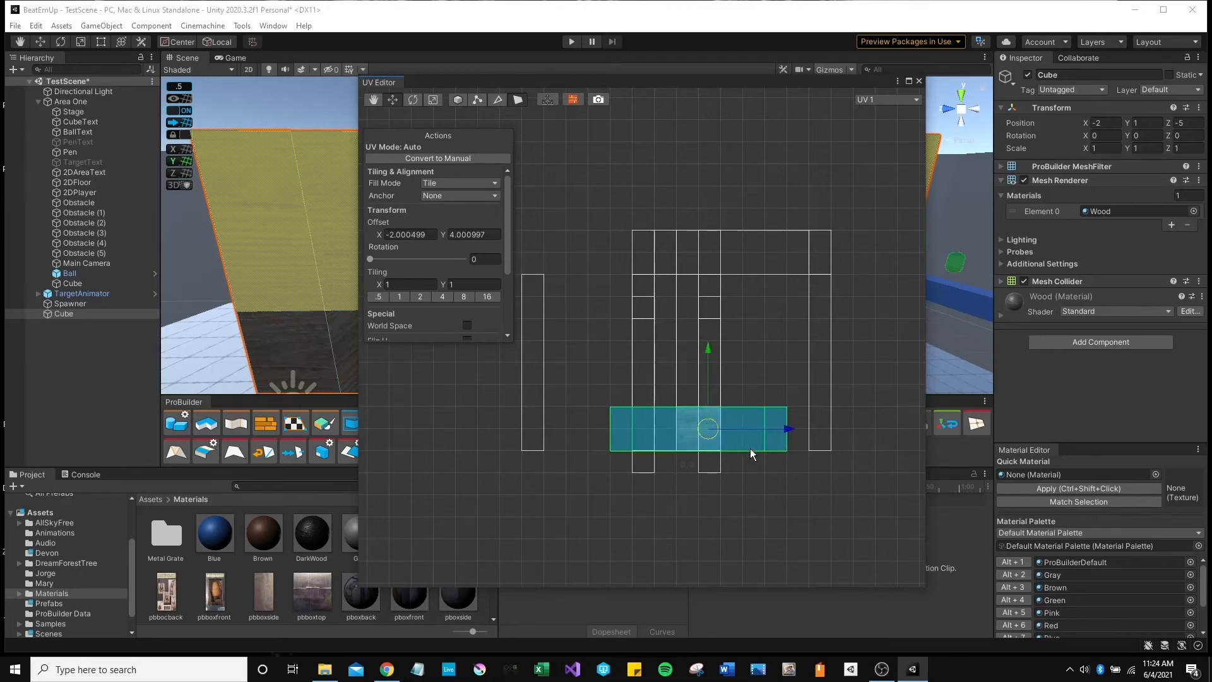
pyautogui.hotkey('ctrl', 'z')
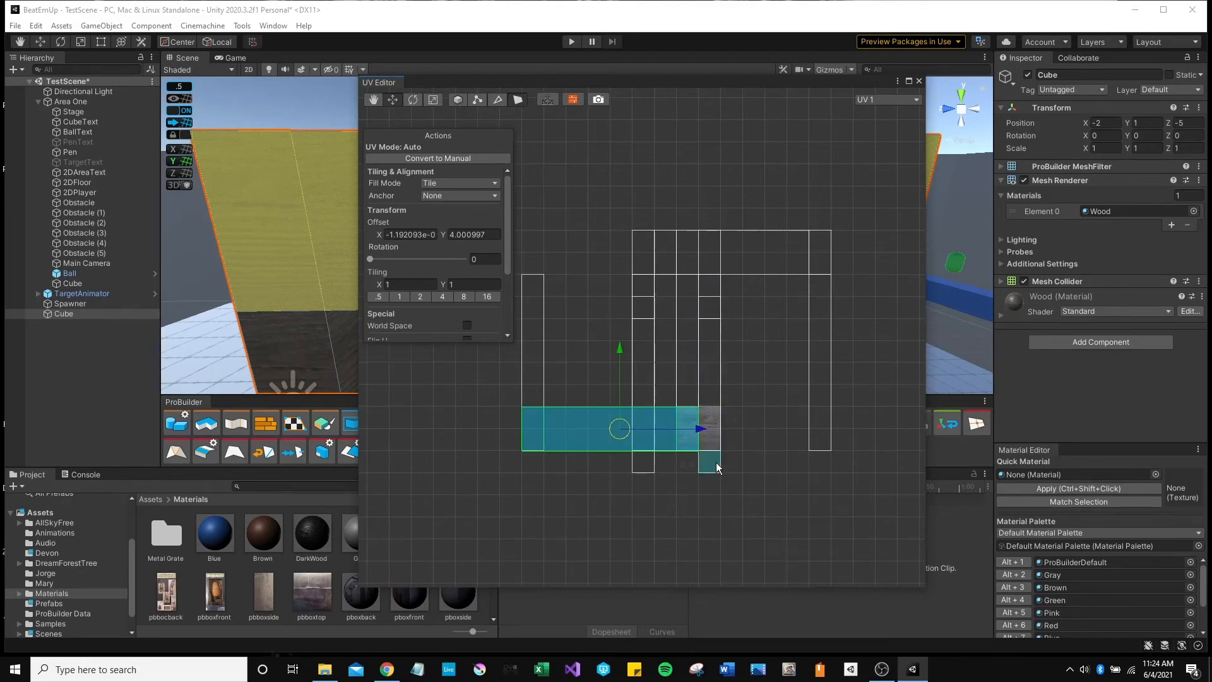
# Slide the UV strip right over the wood texture, to about X -1.78, Y 3.99.
pyautogui.scroll(5, 716, 462)
pyautogui.moveTo(659, 393); pyautogui.dragTo(679, 261, button='middle')
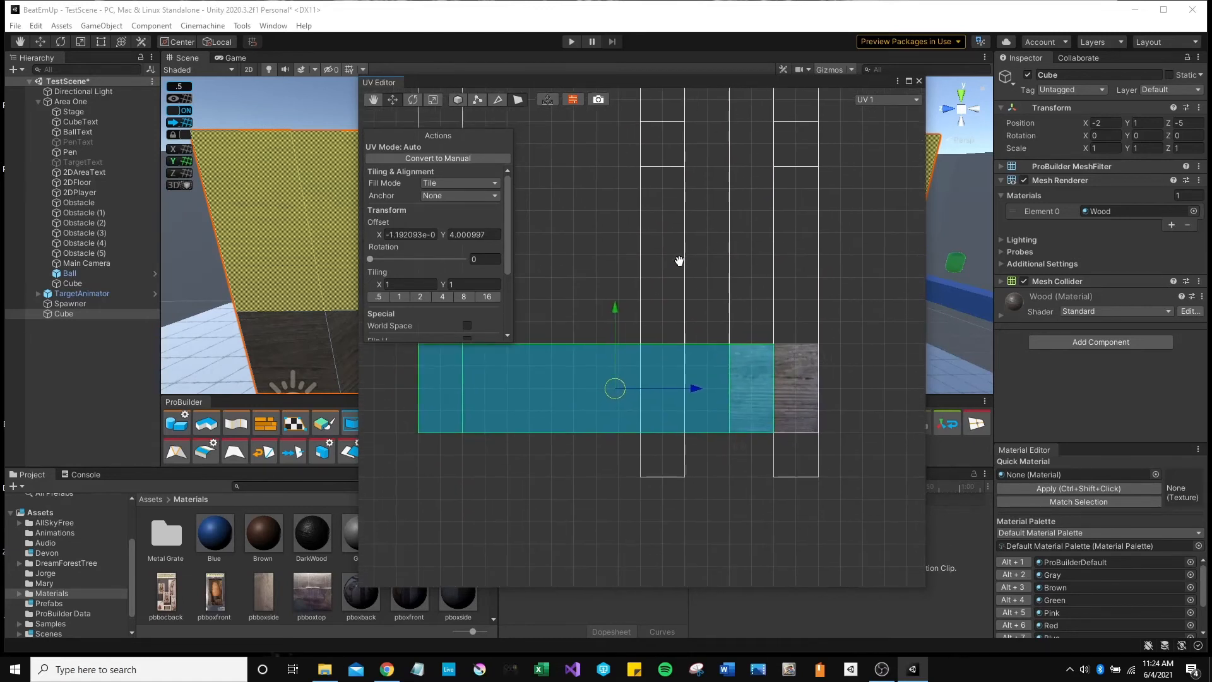
pyautogui.moveTo(695, 387); pyautogui.dragTo(853, 404)
pyautogui.scroll(4, 652, 291)
pyautogui.scroll(-5, 652, 292)
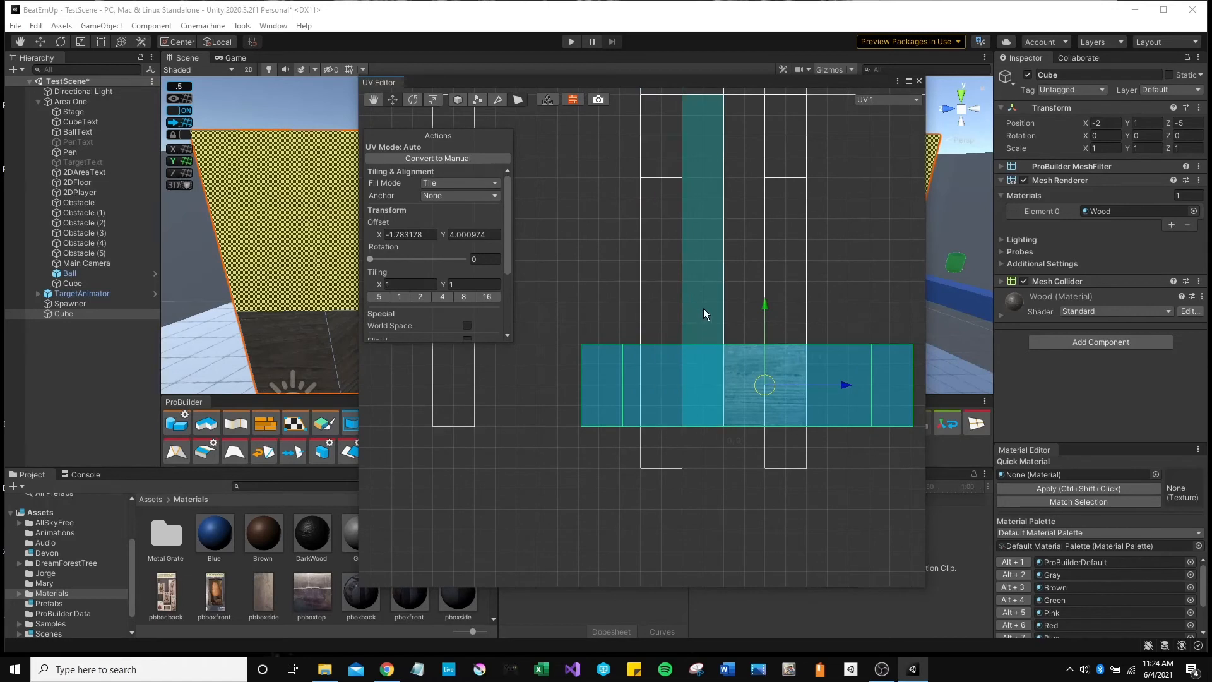
pyautogui.moveTo(705, 314); pyautogui.dragTo(604, 271, button='middle')
pyautogui.scroll(3, 647, 355)
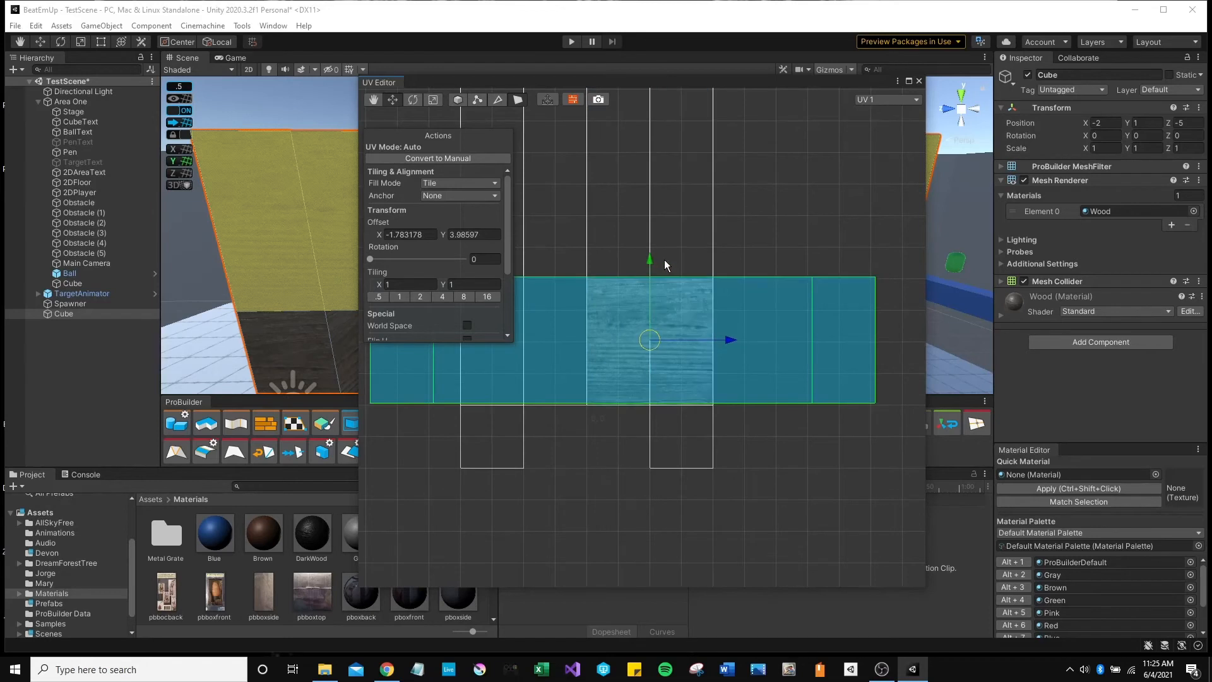
pyautogui.click(680, 251)
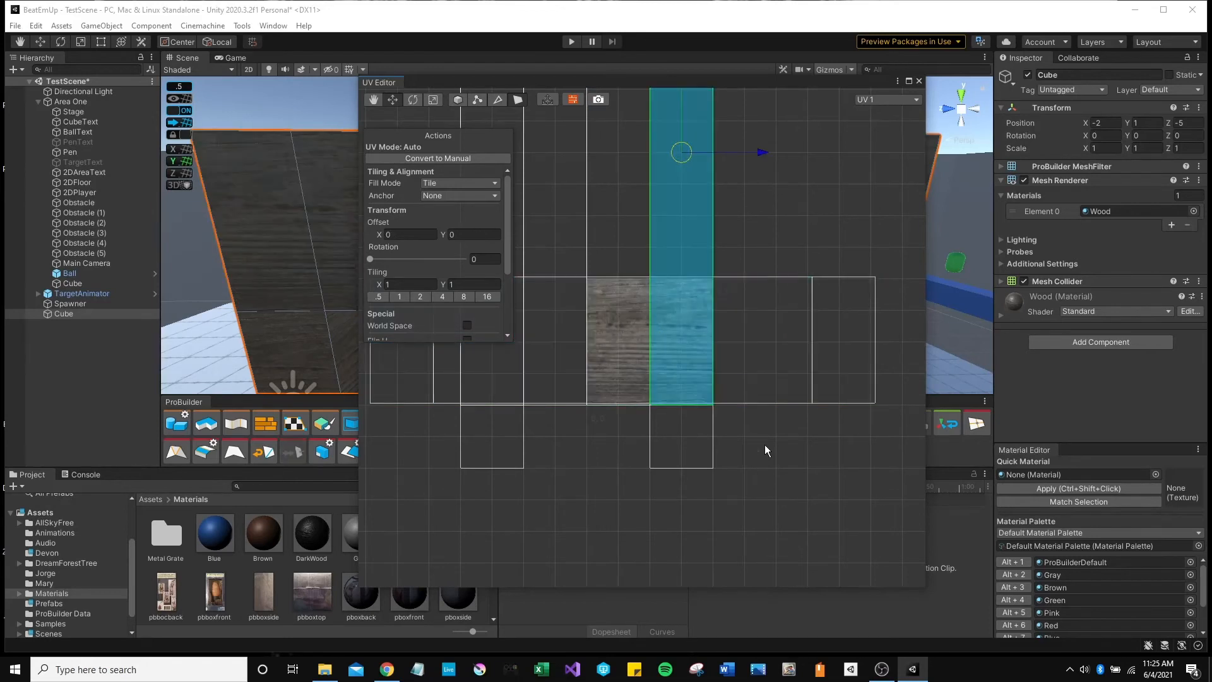
# Reselect the UV strip and shift it sideways to realign the wood grain.
pyautogui.click(767, 470)
pyautogui.hotkey('ctrl', 'z')
pyautogui.hotkey('ctrl', 'z')
pyautogui.moveTo(705, 339); pyautogui.dragTo(726, 339)
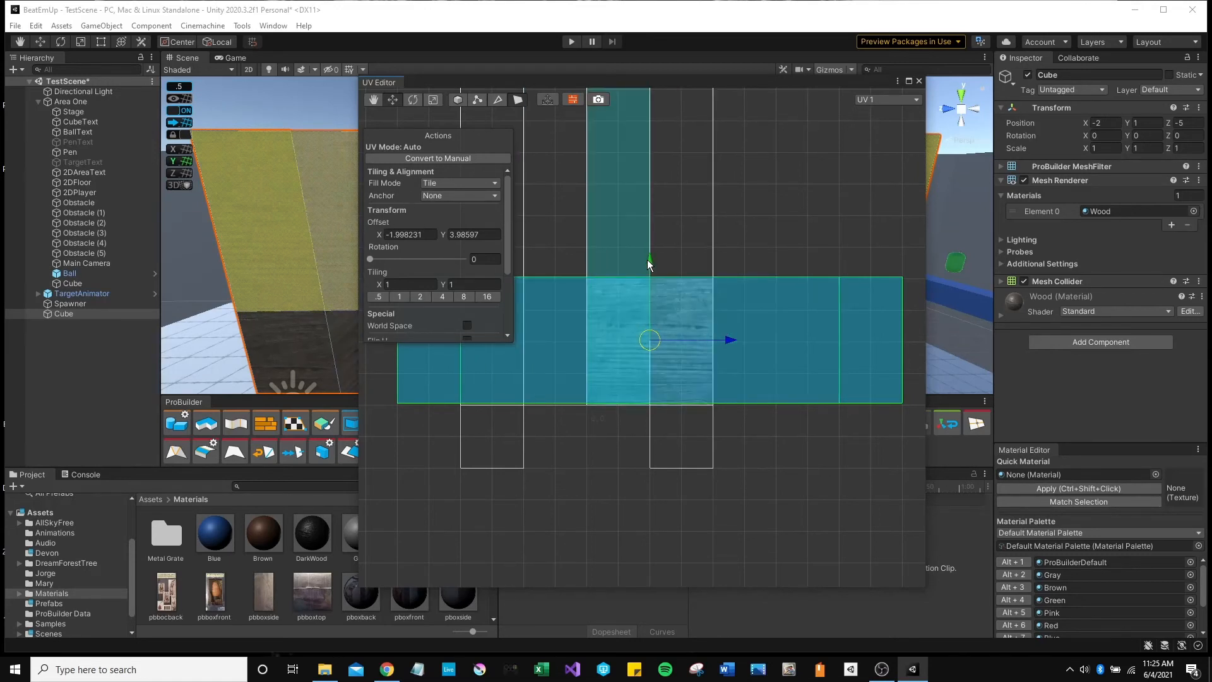
pyautogui.press('r')
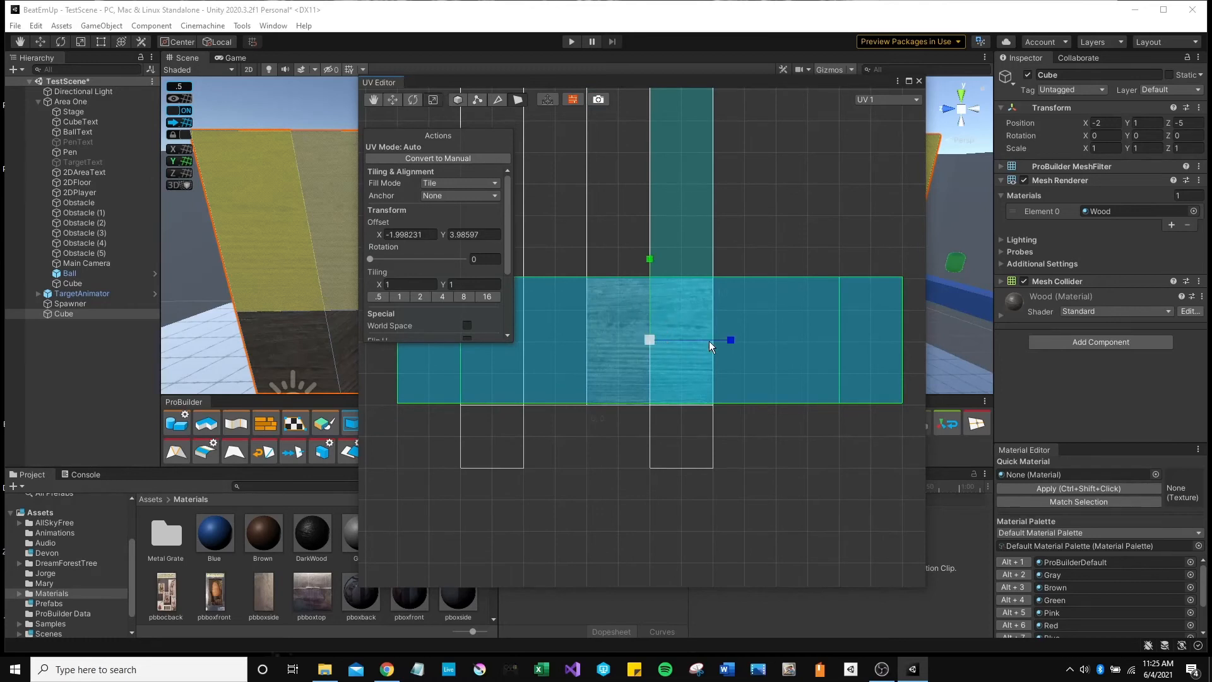
pyautogui.moveTo(730, 340); pyautogui.dragTo(700, 343)
pyautogui.hotkey('ctrl', 'z')
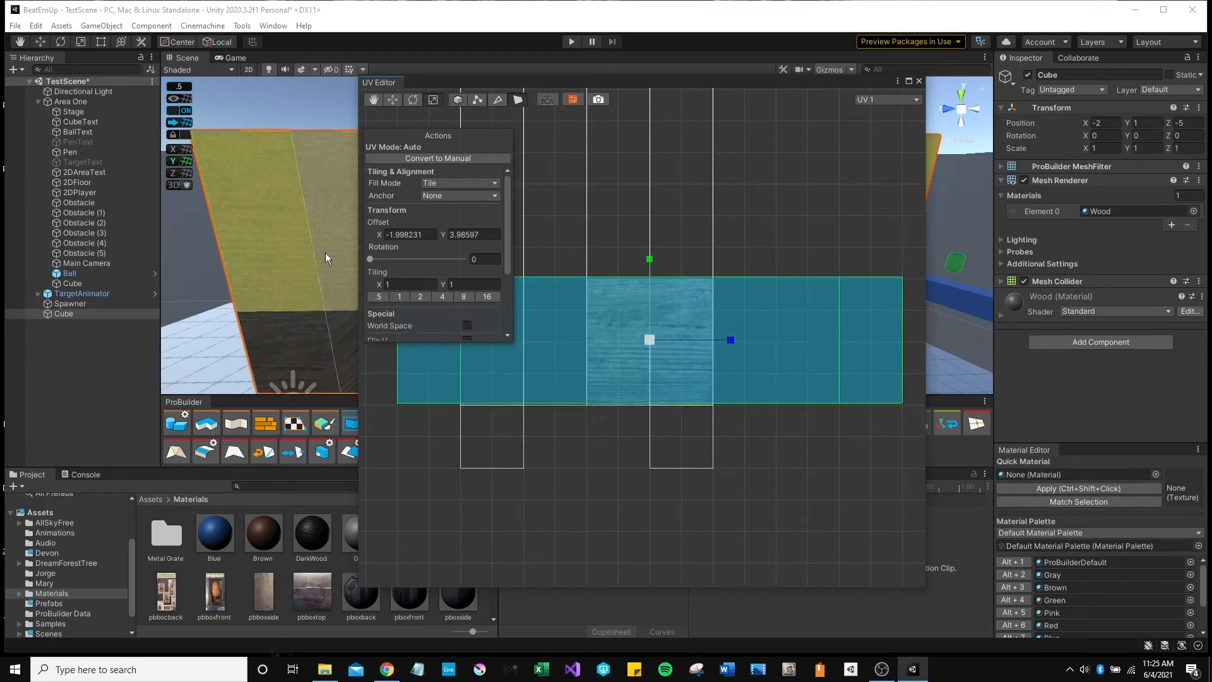
# Group the selected faces, narrow the UVs along X to about 0.24 tiling, and close the UV Editor.
pyautogui.scroll(-4, 419, 255)
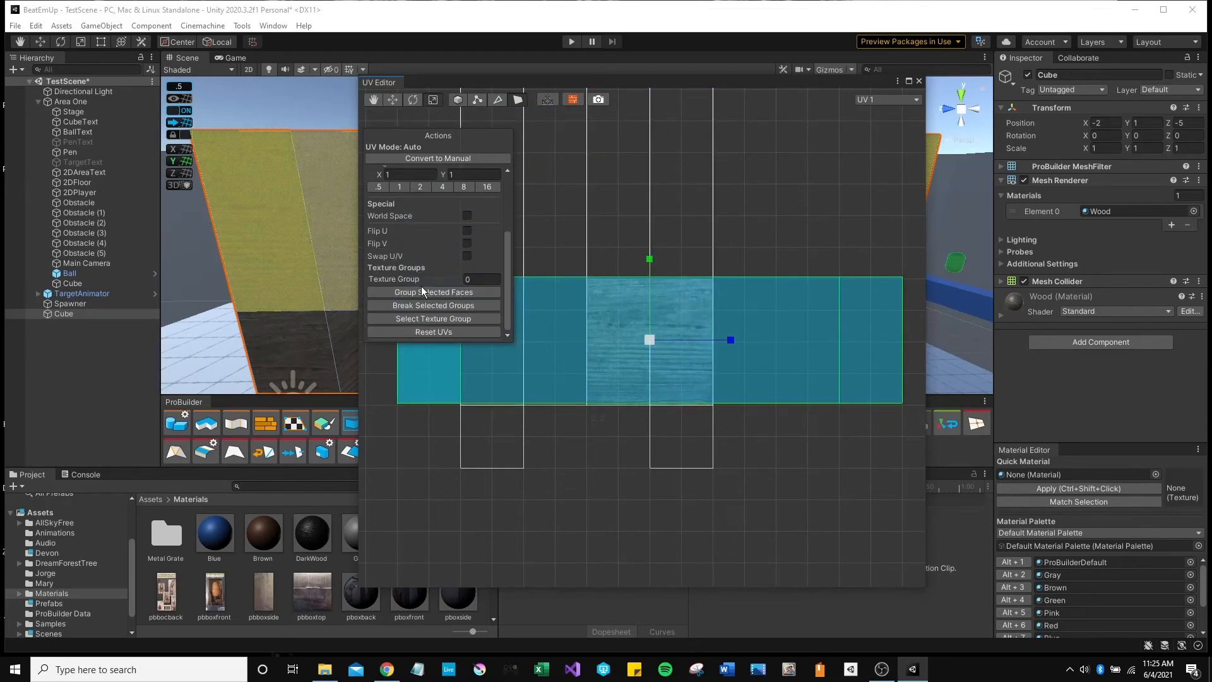
pyautogui.click(447, 293)
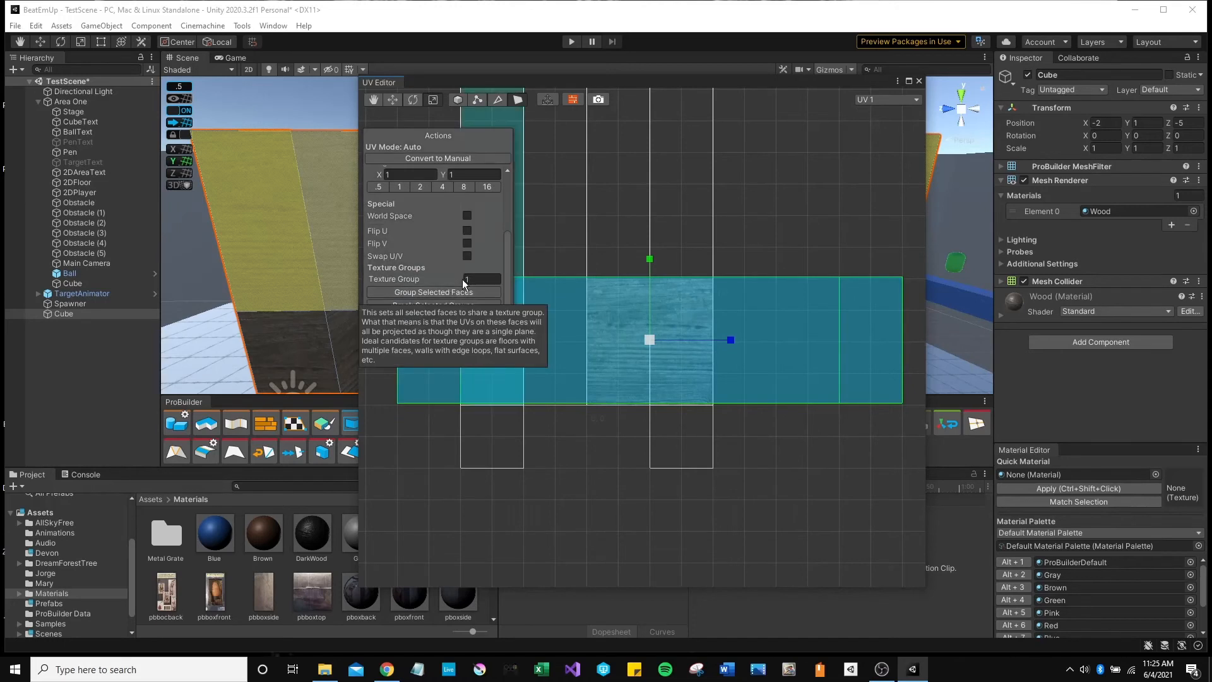
pyautogui.moveTo(729, 339); pyautogui.dragTo(668, 349)
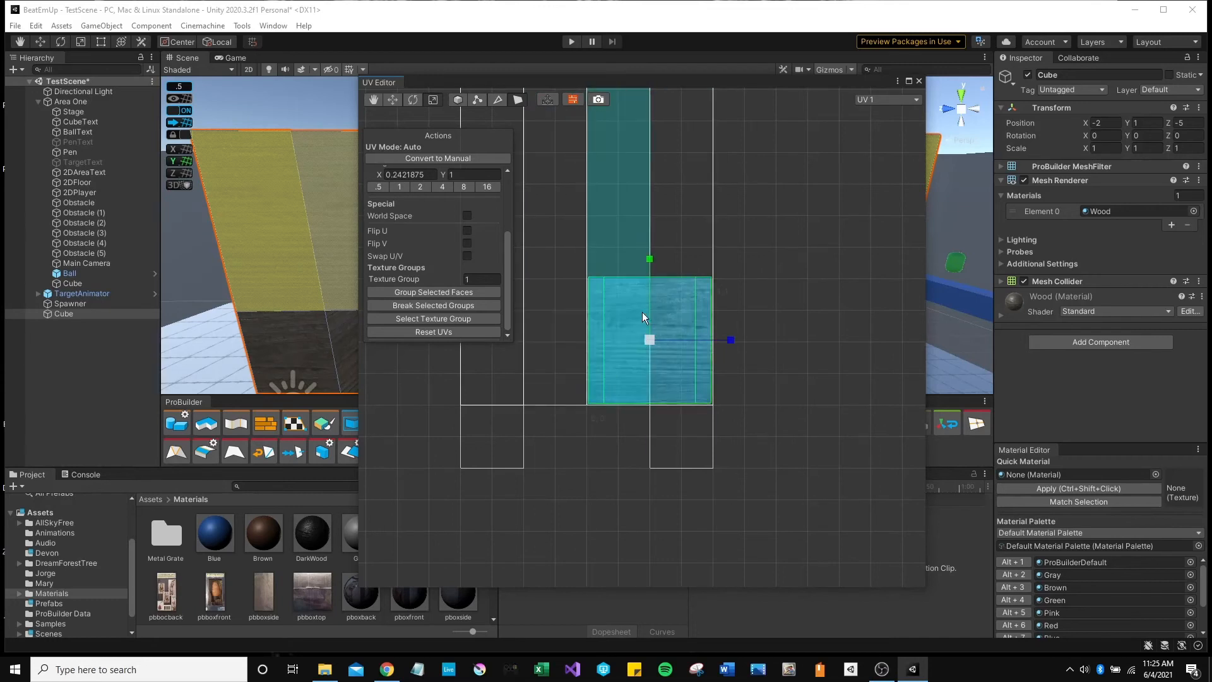
pyautogui.click(919, 81)
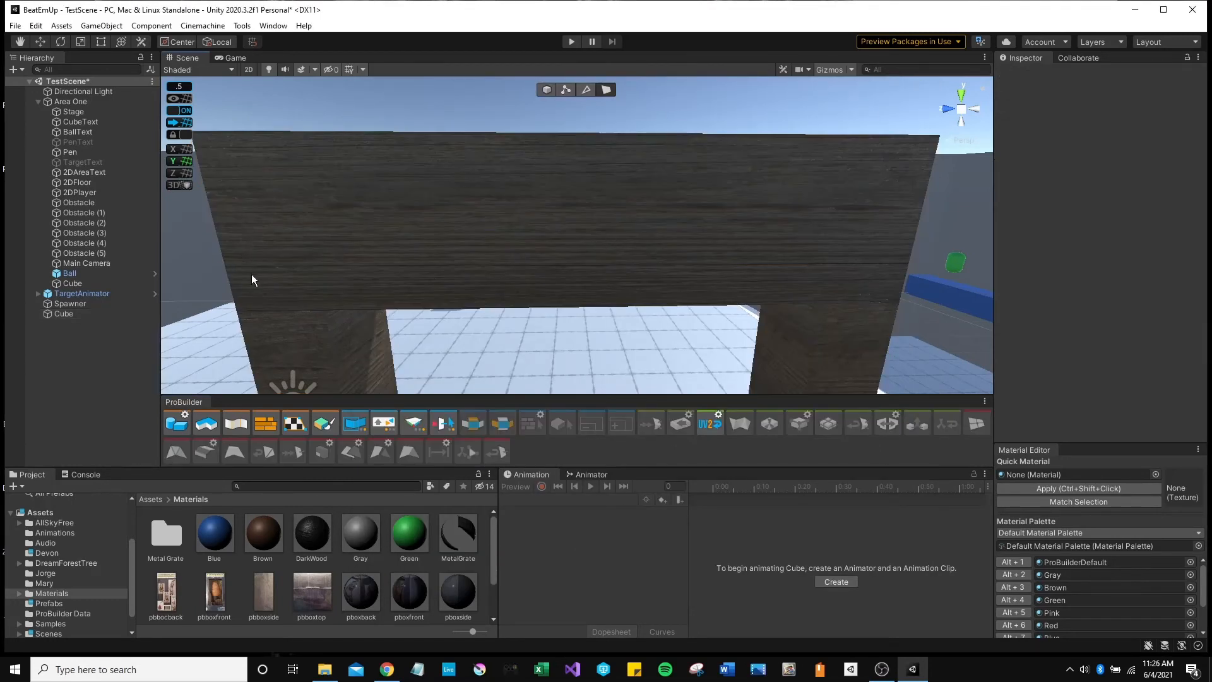
pyautogui.keyDown('alt'); pyautogui.moveTo(733, 208); pyautogui.dragTo(751, 191); pyautogui.keyUp('alt')
pyautogui.scroll(-5, 748, 190)
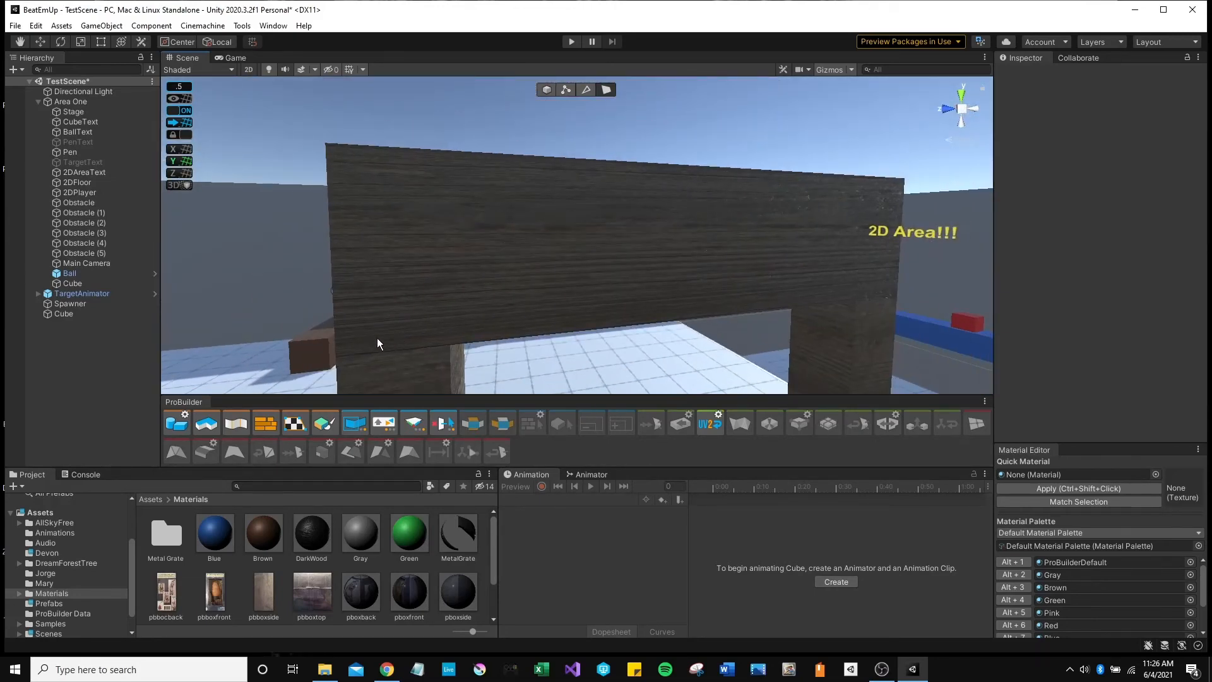
pyautogui.press('w')
pyautogui.moveTo(549, 282); pyautogui.dragTo(516, 291, button='right')
pyautogui.press('s')
pyautogui.press('d')
pyautogui.press('a')
pyautogui.moveTo(584, 387); pyautogui.dragTo(386, 236, button='right')
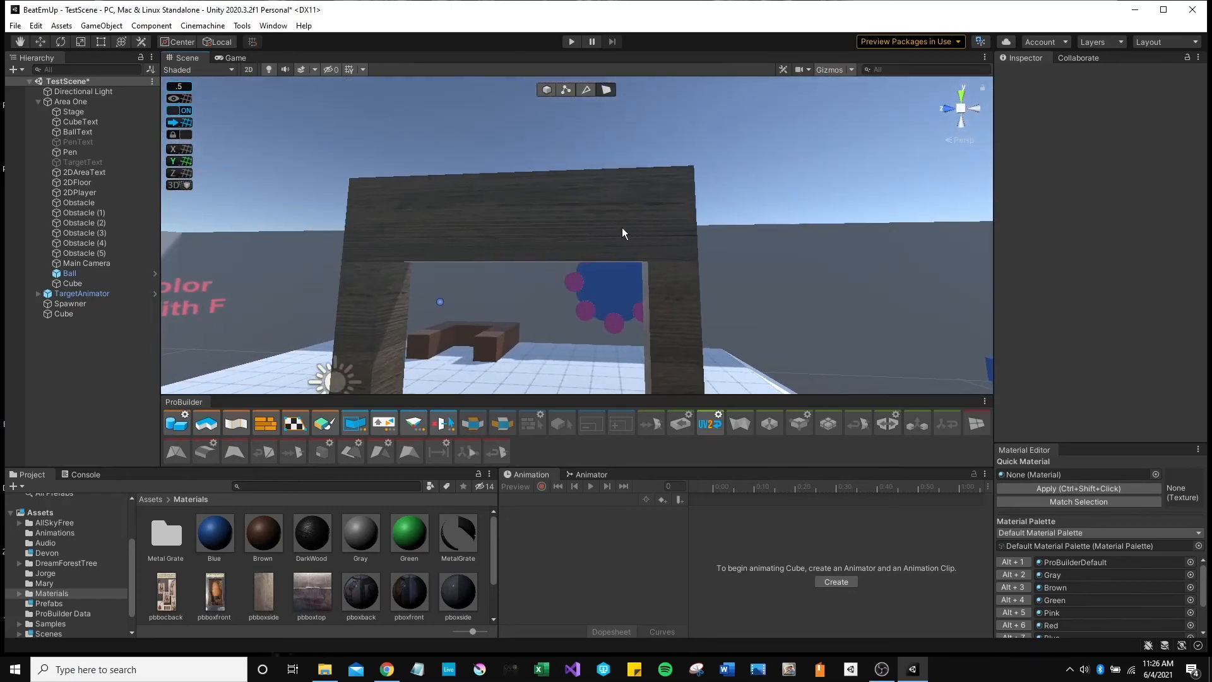
pyautogui.moveTo(622, 233)
pyautogui.mouseDown(button='right')
pyautogui.moveTo(552, 157)
pyautogui.moveTo(635, 248)
pyautogui.moveTo(614, 251)
pyautogui.moveTo(625, 267)
pyautogui.moveTo(454, 251)
pyautogui.moveTo(528, 252)
pyautogui.moveTo(525, 265)
pyautogui.moveTo(621, 231)
pyautogui.mouseUp(button='right')
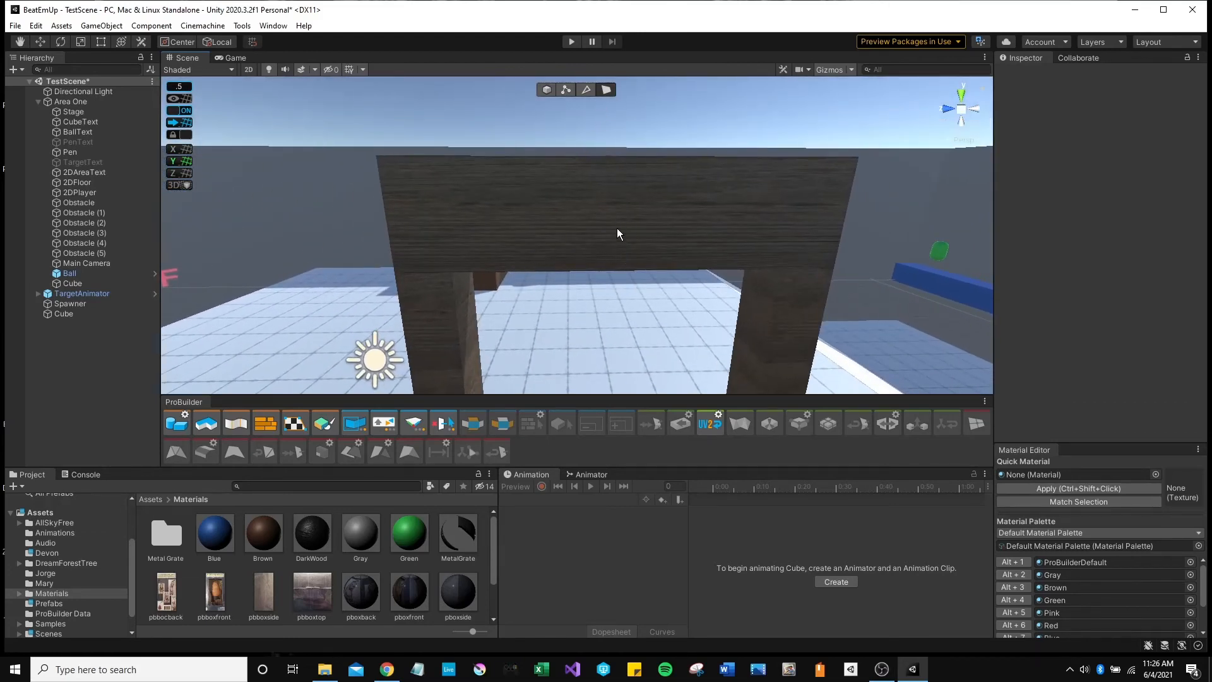
pyautogui.click(618, 231)
pyautogui.moveTo(689, 252)
pyautogui.mouseDown(button='right')
pyautogui.moveTo(680, 317)
pyautogui.moveTo(698, 260)
pyautogui.mouseUp(button='right')
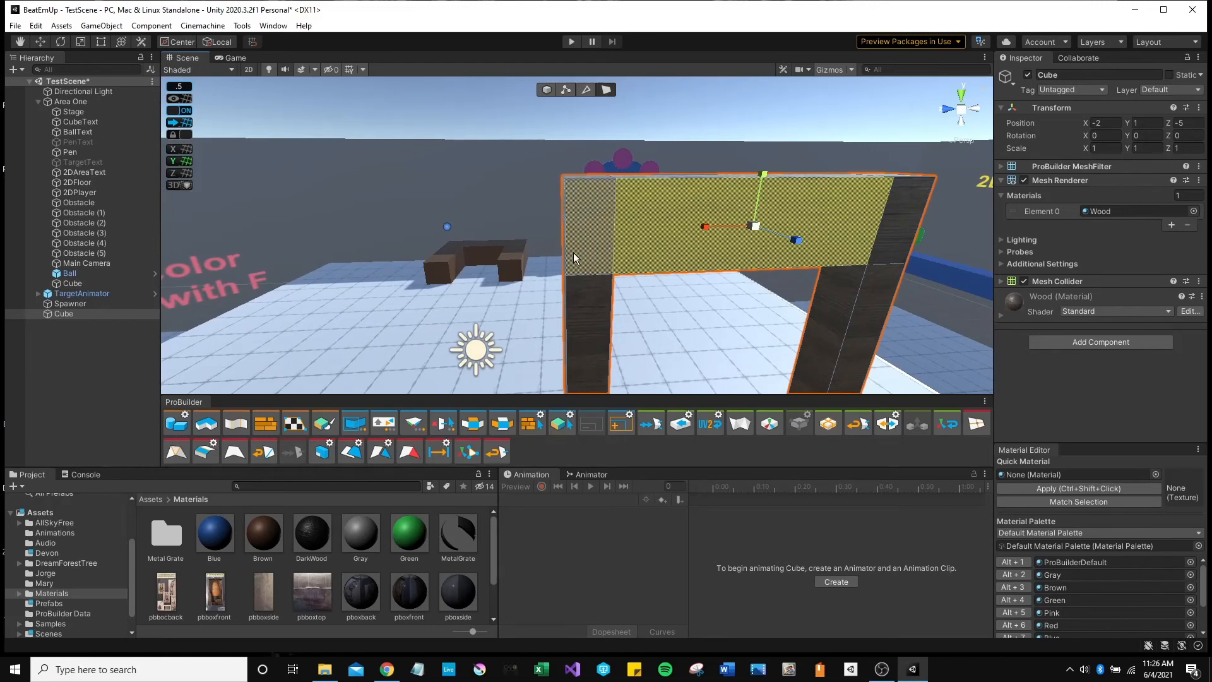
pyautogui.moveTo(587, 233); pyautogui.dragTo(587, 214, button='right')
pyautogui.press('w')
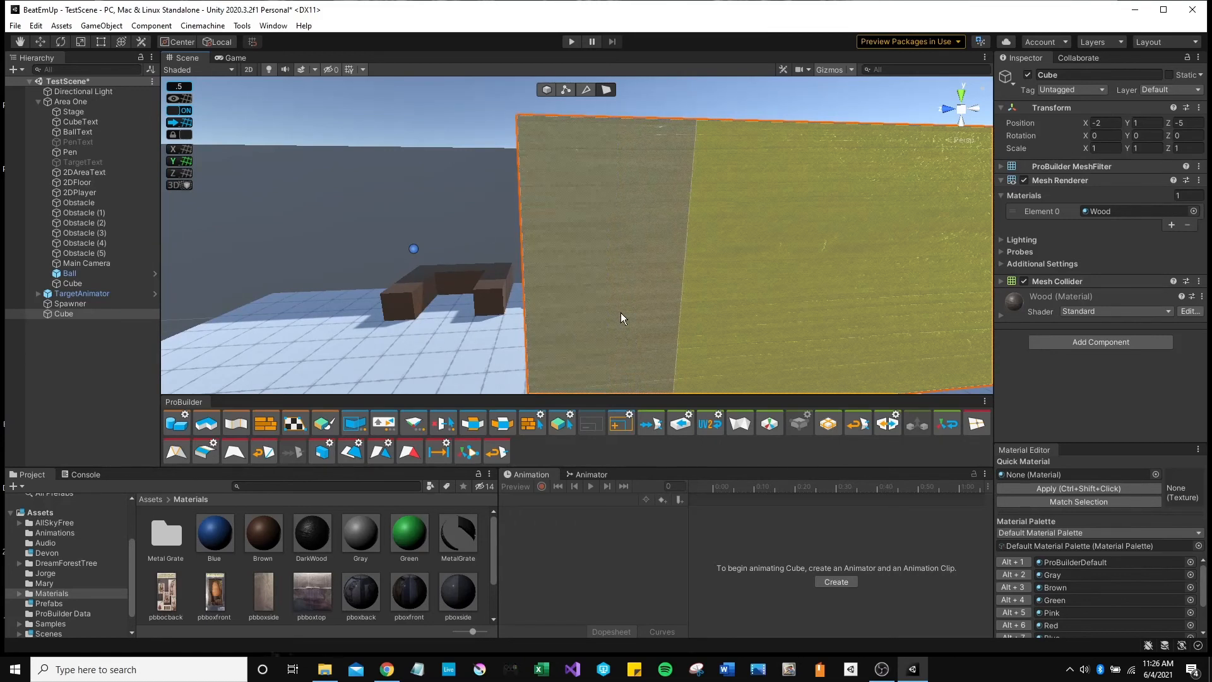
pyautogui.moveTo(633, 297); pyautogui.dragTo(645, 334, button='right')
pyautogui.press('s')
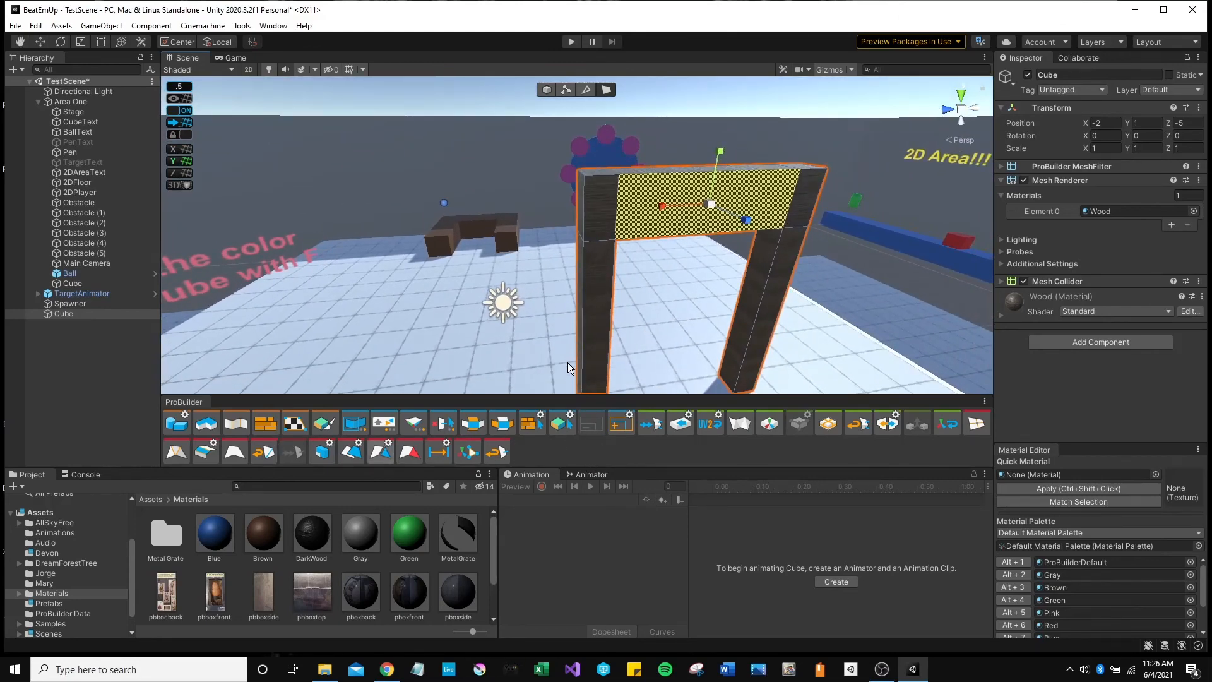
pyautogui.press('s')
pyautogui.moveTo(566, 363); pyautogui.dragTo(414, 307, button='right')
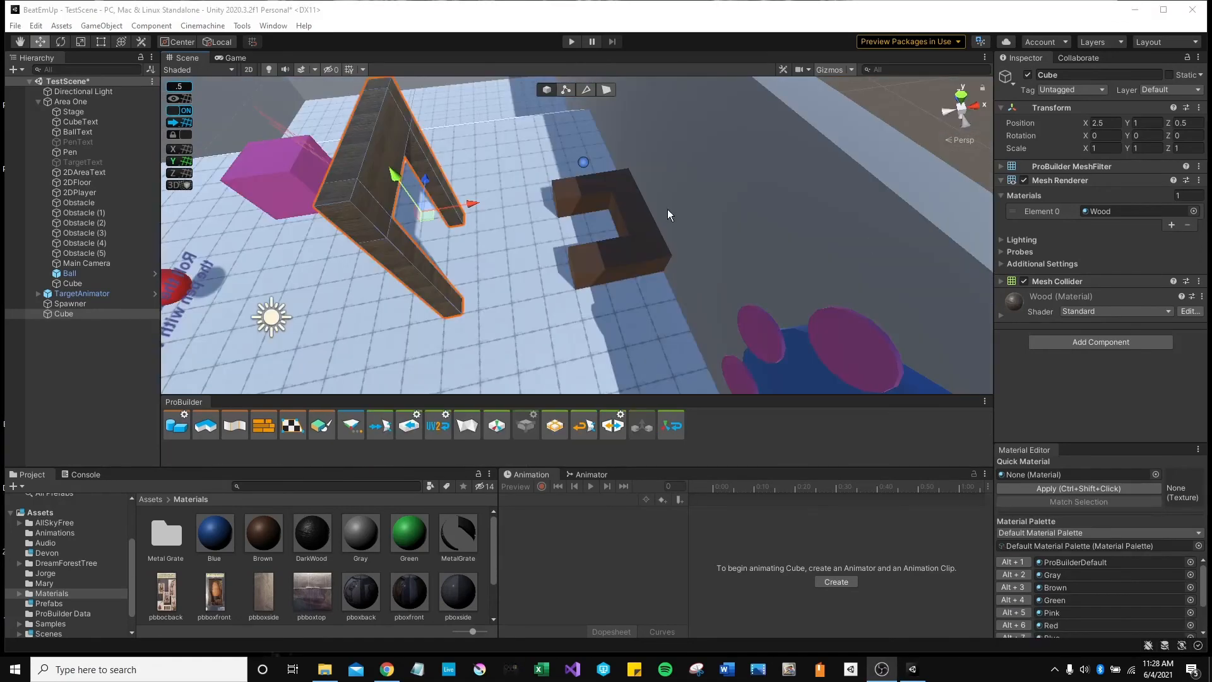
# Move the arch along X toward the brown block, then turn grid snapping off.
pyautogui.moveTo(668, 210); pyautogui.dragTo(512, 187, button='right')
pyautogui.moveTo(512, 187)
pyautogui.mouseDown()
pyautogui.moveTo(623, 198)
pyautogui.moveTo(527, 195)
pyautogui.mouseUp()
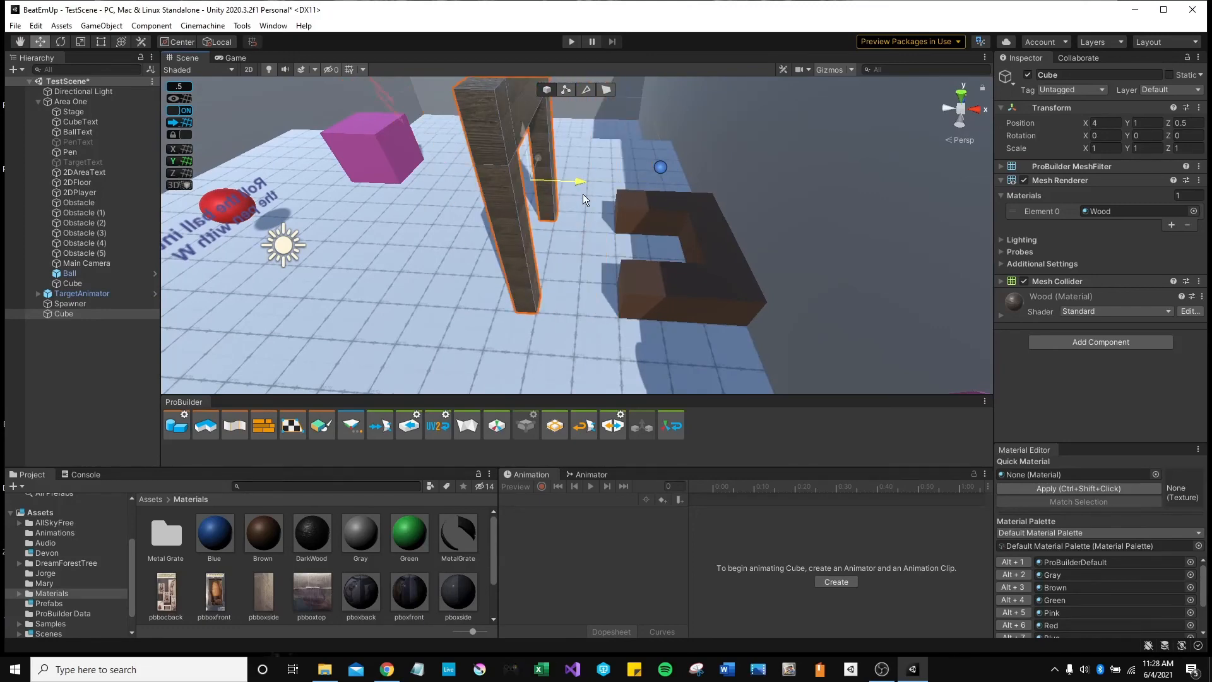
pyautogui.moveTo(527, 195); pyautogui.dragTo(649, 243, button='right')
pyautogui.click(171, 111)
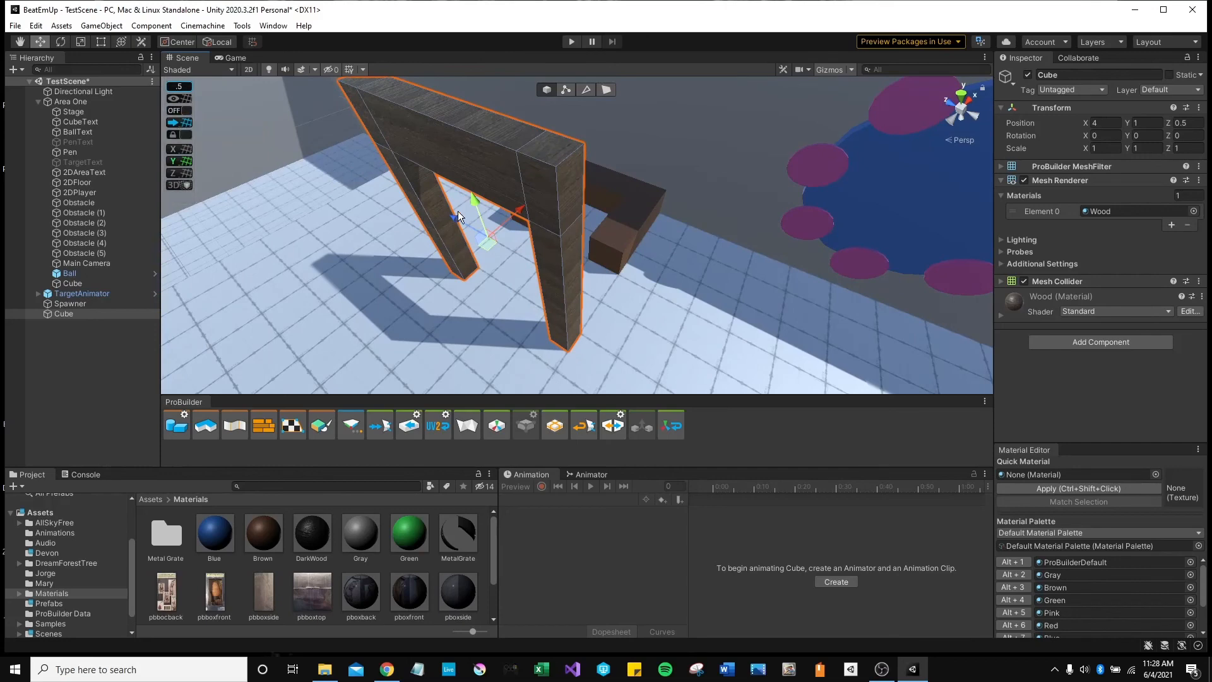
# Fine-tune the arch's X, Z and Y to position 5.61, 1.36, 0.56 beside the brown block.
pyautogui.moveTo(457, 219)
pyautogui.mouseDown()
pyautogui.moveTo(516, 257)
pyautogui.moveTo(459, 221)
pyautogui.mouseUp()
pyautogui.moveTo(556, 262); pyautogui.dragTo(433, 209, button='right')
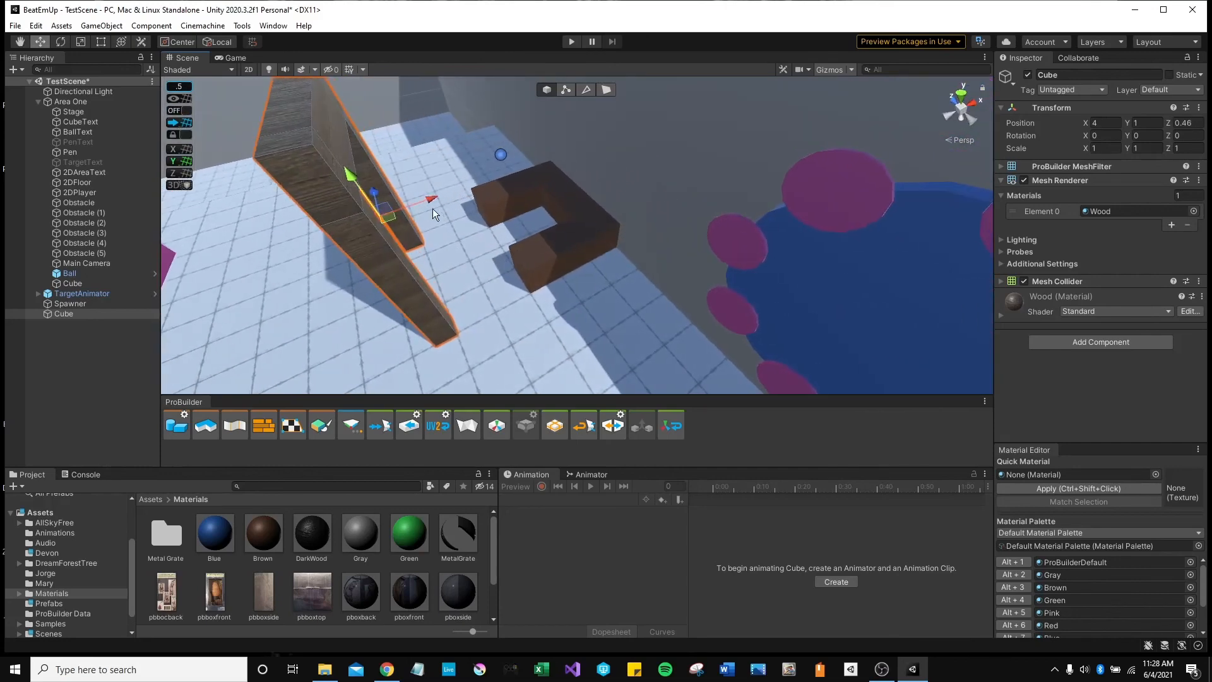
pyautogui.moveTo(424, 199)
pyautogui.mouseDown()
pyautogui.moveTo(490, 192)
pyautogui.moveTo(432, 178)
pyautogui.moveTo(438, 196)
pyautogui.mouseUp()
pyautogui.moveTo(509, 218); pyautogui.dragTo(490, 168, button='right')
pyautogui.moveTo(490, 167); pyautogui.dragTo(542, 213)
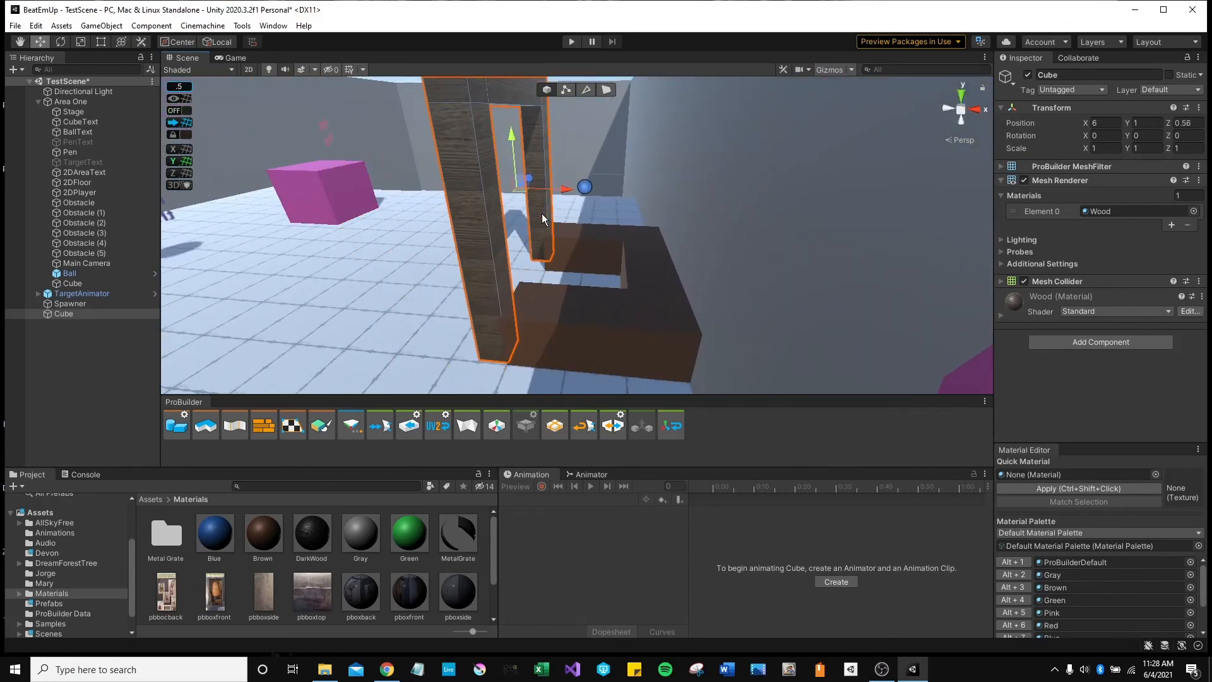
pyautogui.moveTo(541, 213); pyautogui.dragTo(694, 221, button='right')
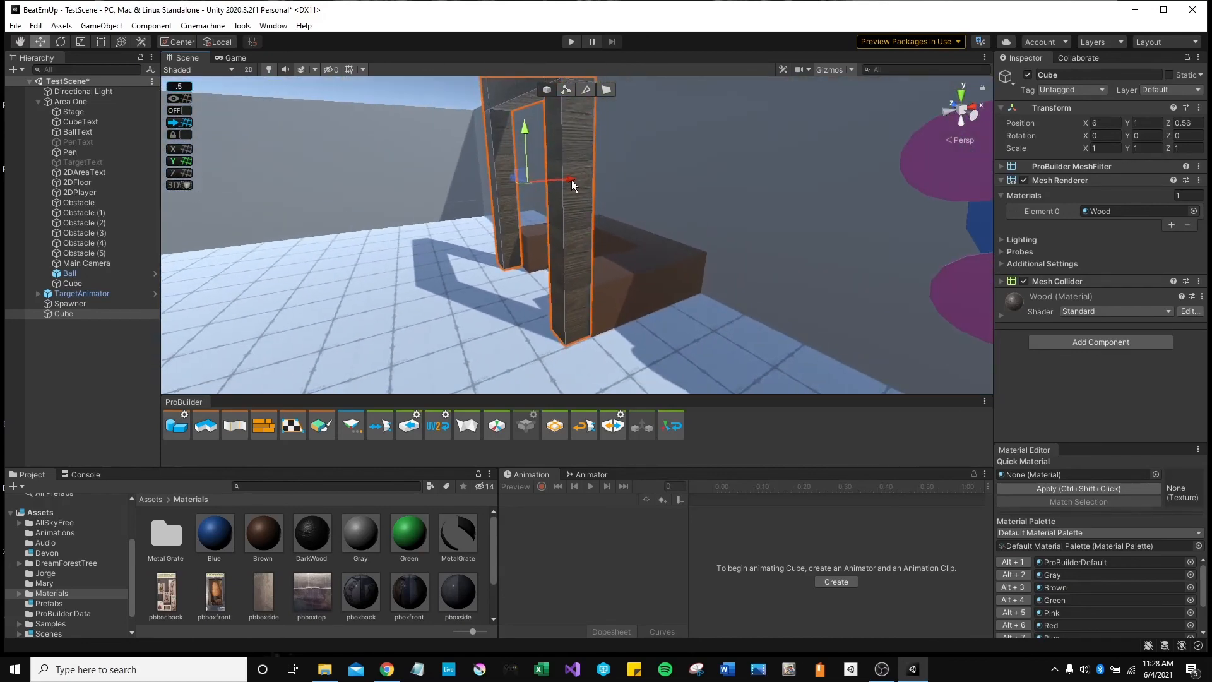
pyautogui.moveTo(570, 180); pyautogui.dragTo(553, 180)
pyautogui.moveTo(501, 130); pyautogui.dragTo(503, 112)
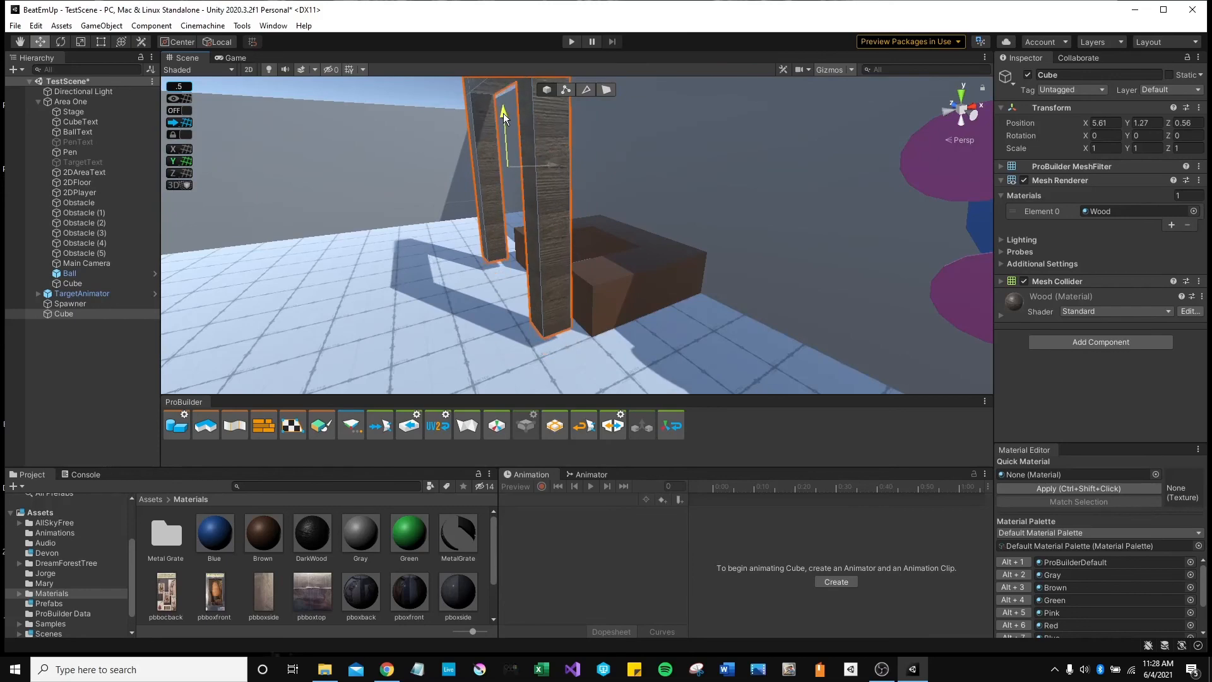
pyautogui.moveTo(621, 305); pyautogui.dragTo(510, 274, button='right')
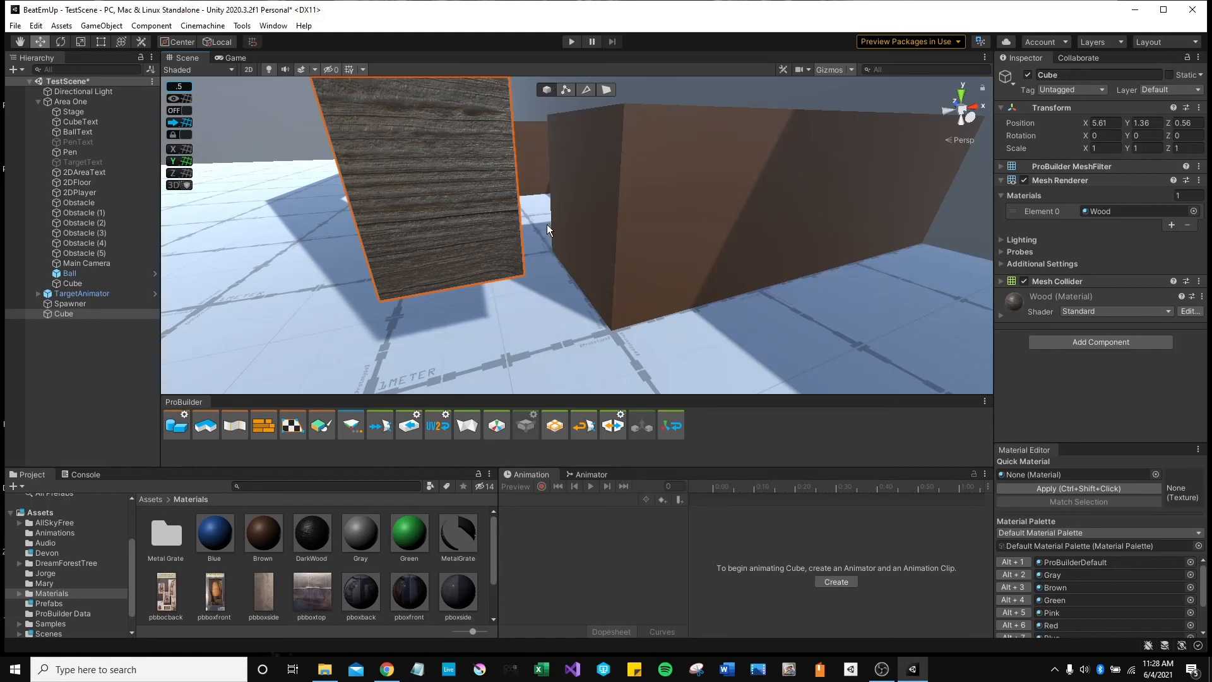
pyautogui.moveTo(547, 225)
pyautogui.mouseDown(button='right')
pyautogui.moveTo(533, 305)
pyautogui.moveTo(535, 238)
pyautogui.mouseUp(button='right')
# Switch to the Move tool and fly close to the arch's corner by the brown block.
pyautogui.press('e')
pyautogui.press('r')
pyautogui.press('t')
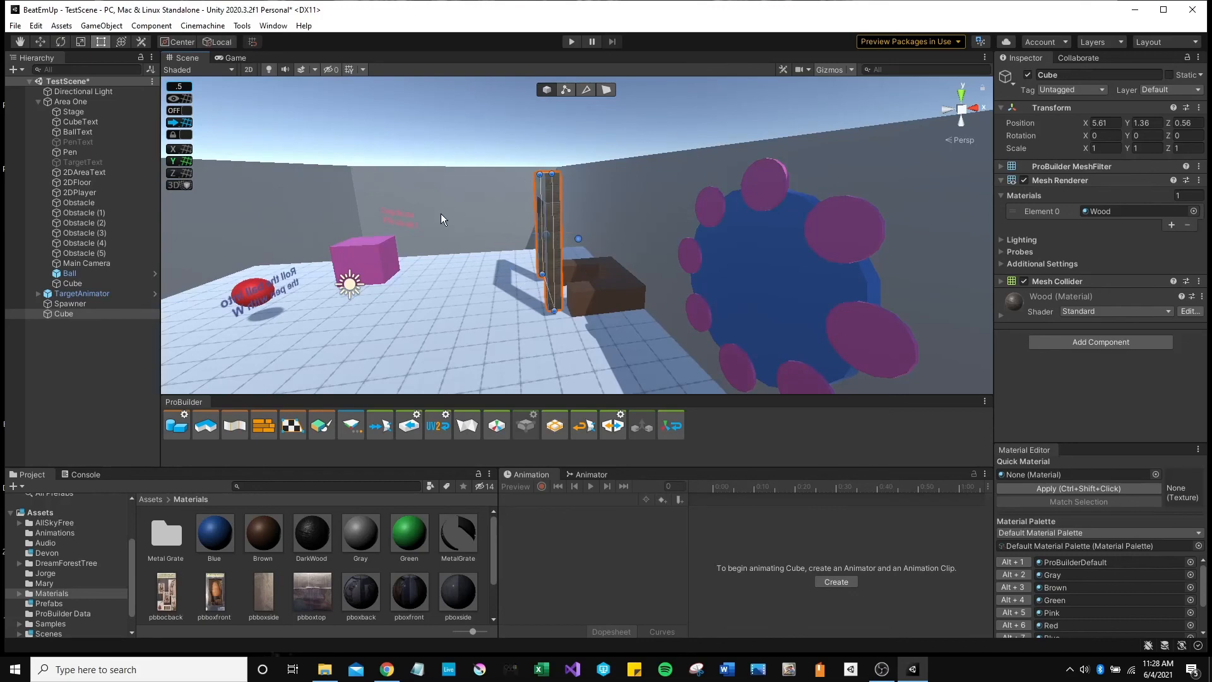
pyautogui.press('r')
pyautogui.press('e')
pyautogui.press('w')
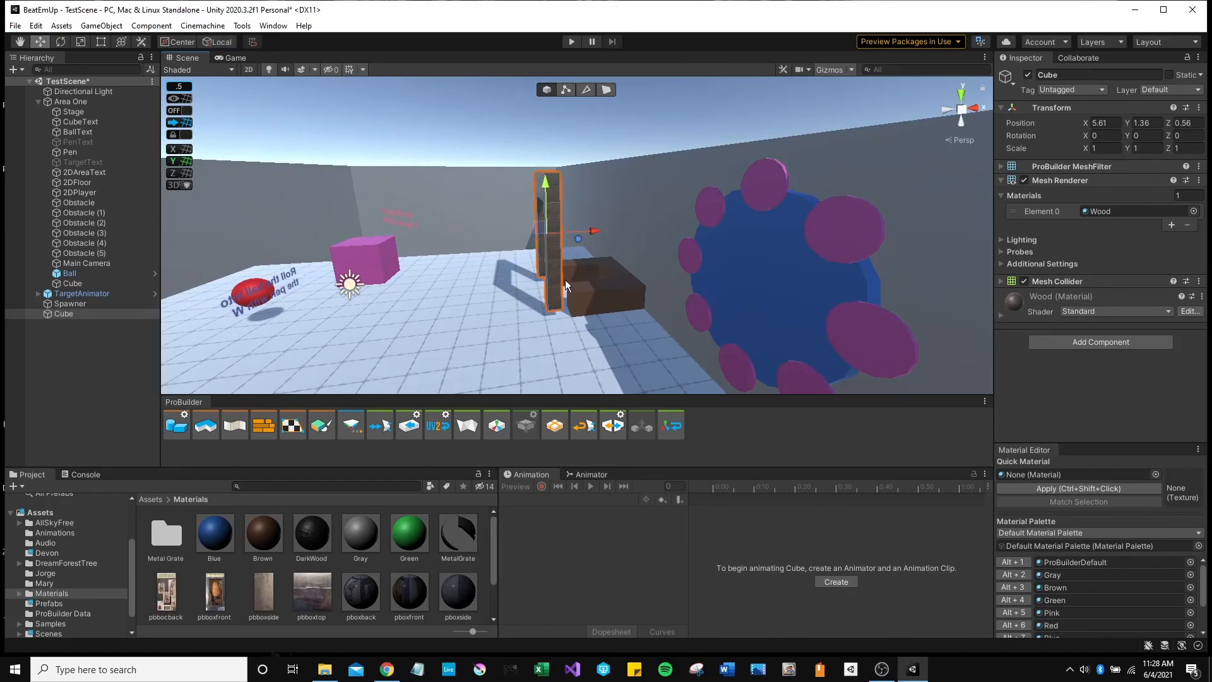
pyautogui.press('w')
pyautogui.moveTo(566, 279); pyautogui.dragTo(568, 354, button='right')
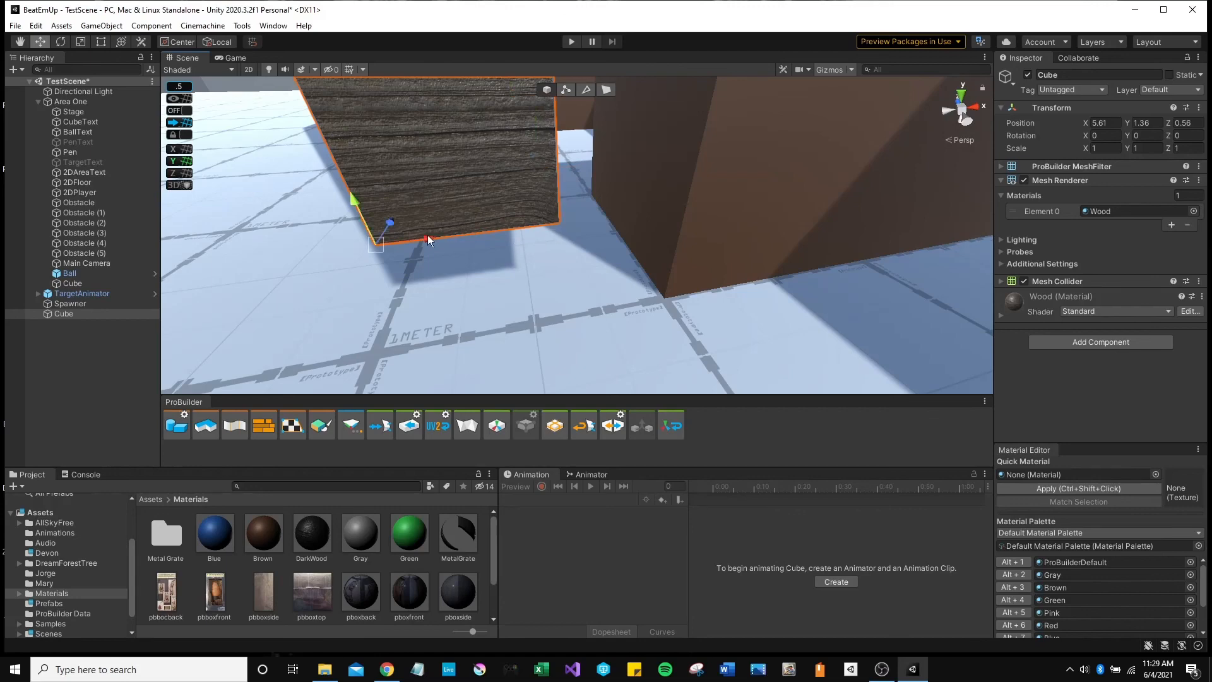
pyautogui.keyDown('alt'); pyautogui.moveTo(600, 337); pyautogui.dragTo(556, 325); pyautogui.keyUp('alt')
# Vertex-snap the arch's corner onto the brown block's corner, at roughly 6, 1, 0.5.
pyautogui.press('v')
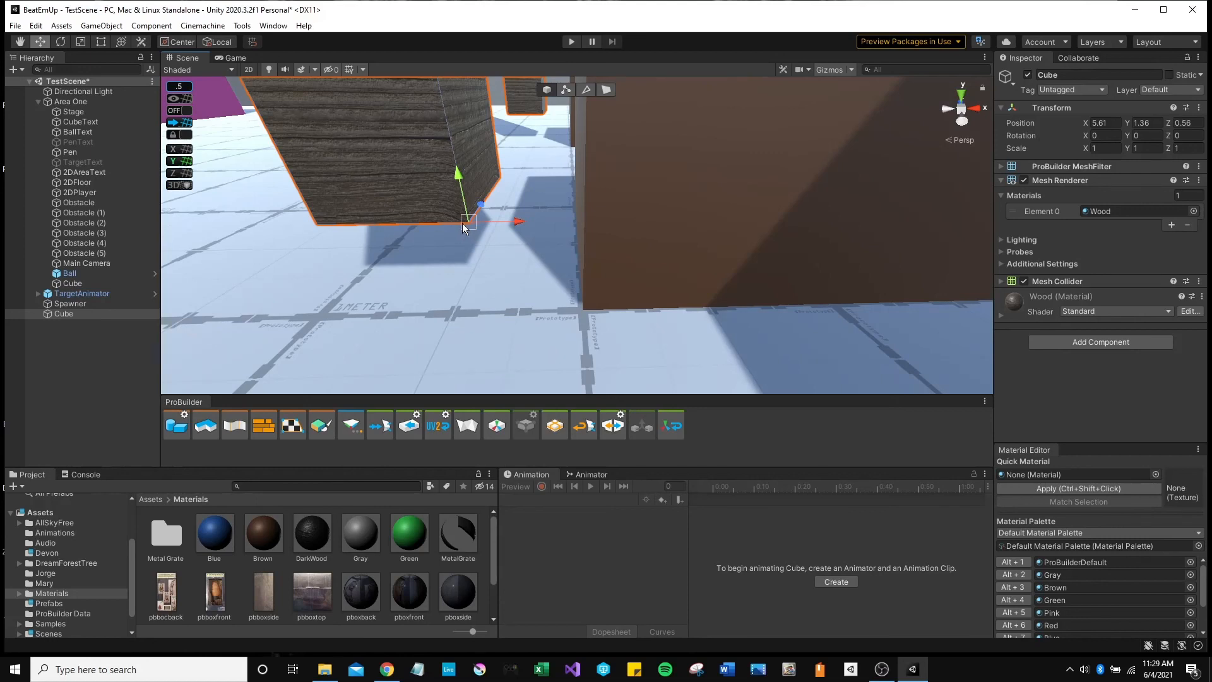
pyautogui.moveTo(468, 220); pyautogui.dragTo(566, 286)
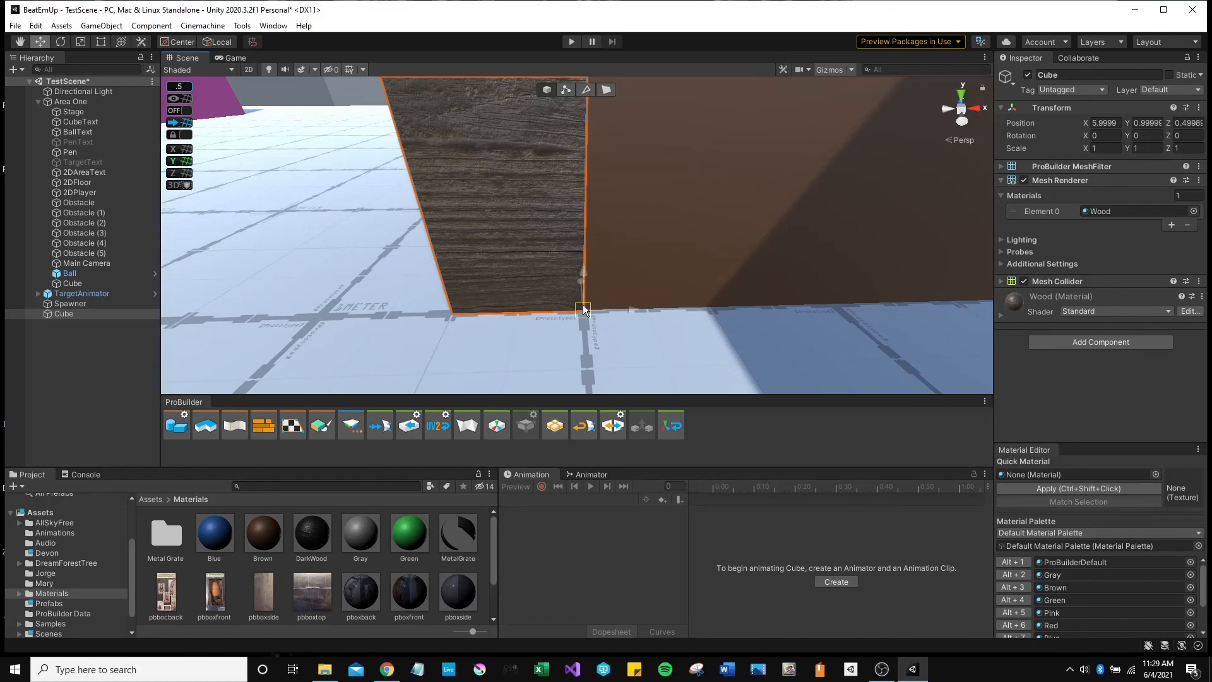
pyautogui.keyDown('alt'); pyautogui.moveTo(657, 346); pyautogui.dragTo(623, 309); pyautogui.keyUp('alt')
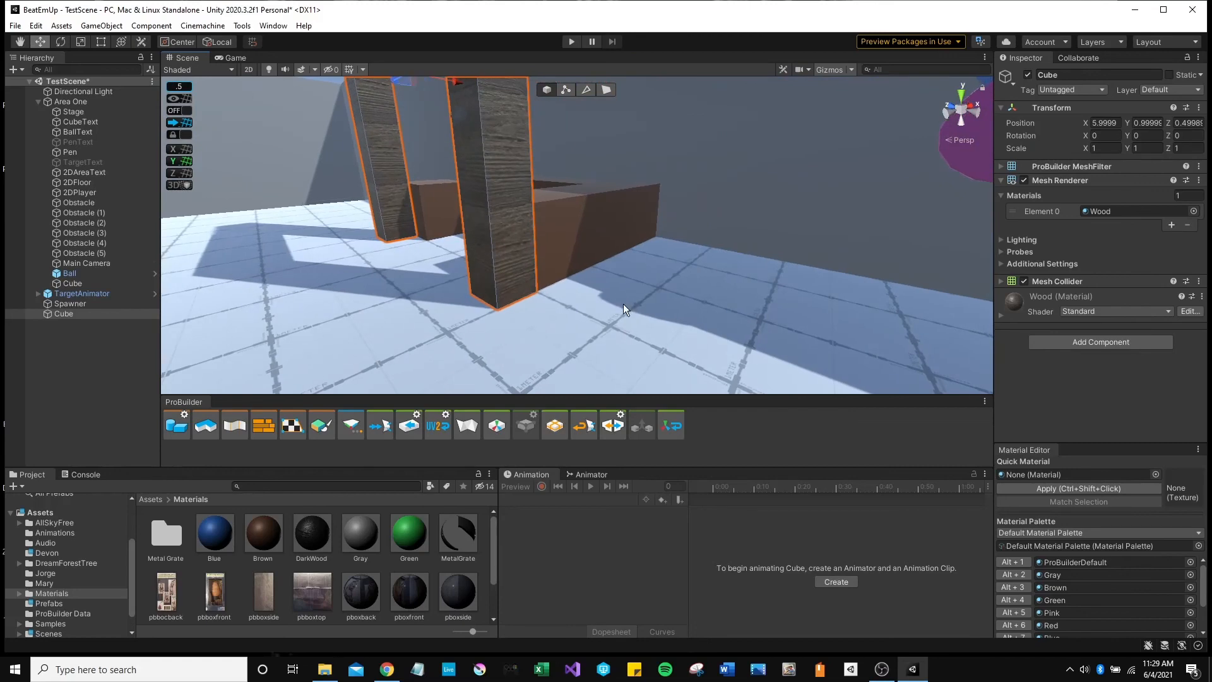